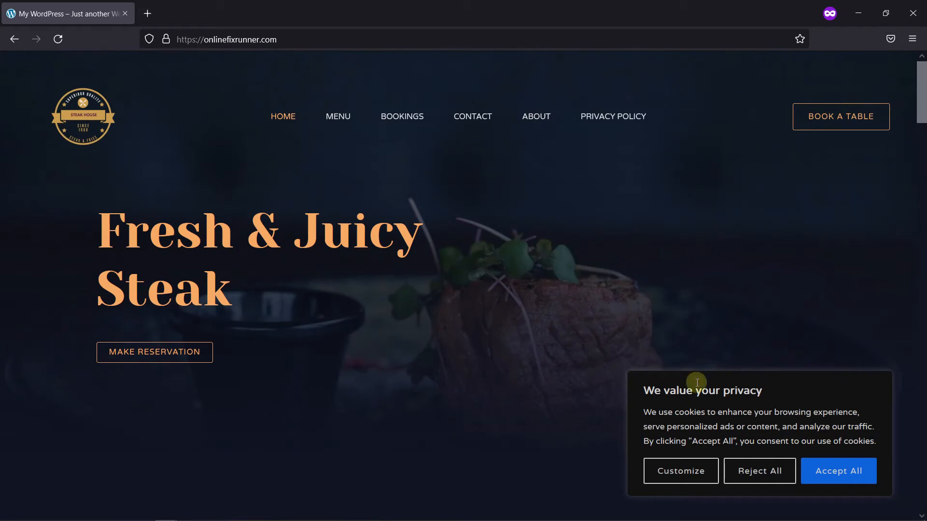
Step: Accept all cookies on the restaurant demo site and look through its Menu page from steaks to mocktails
left_click(827, 467)
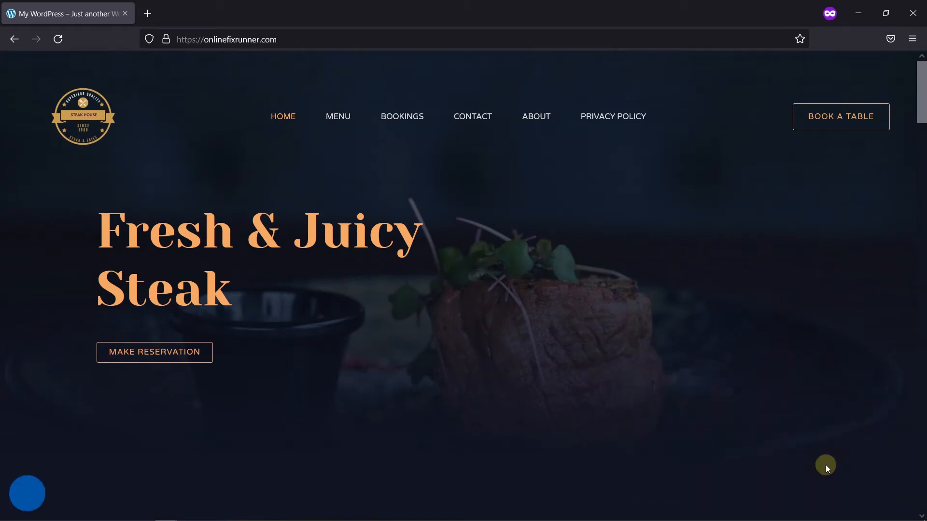
left_click(344, 120)
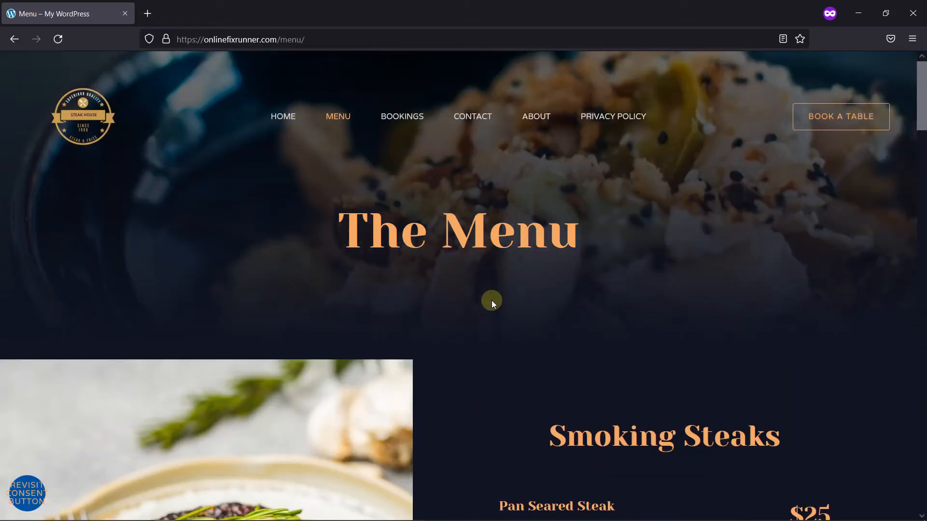
scroll(546, 316, "down", 7)
scroll(547, 319, "down", 20)
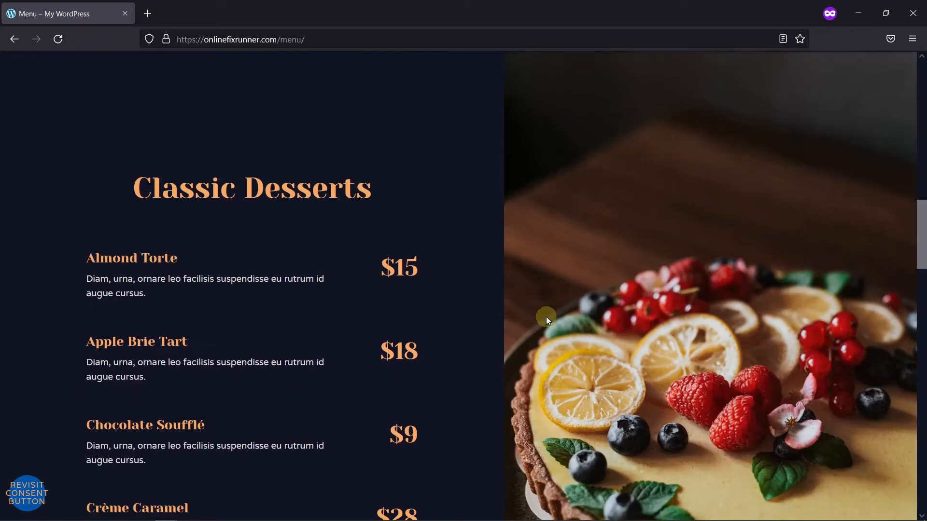
scroll(546, 317, "down", 13)
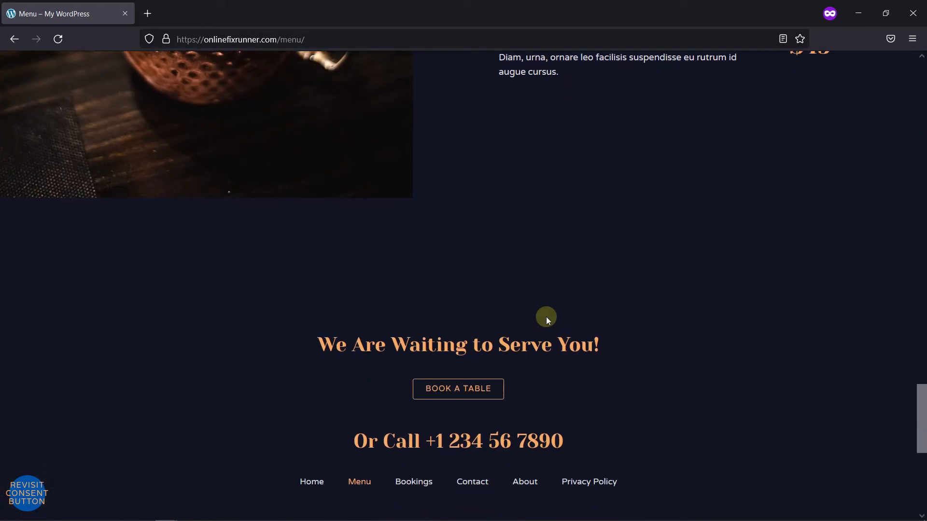
scroll(546, 317, "up", 20)
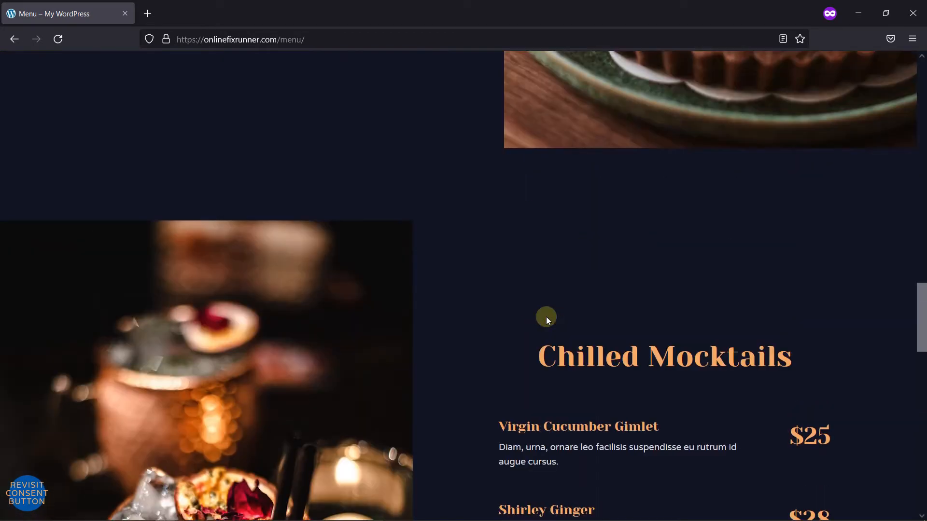
scroll(546, 317, "up", 15)
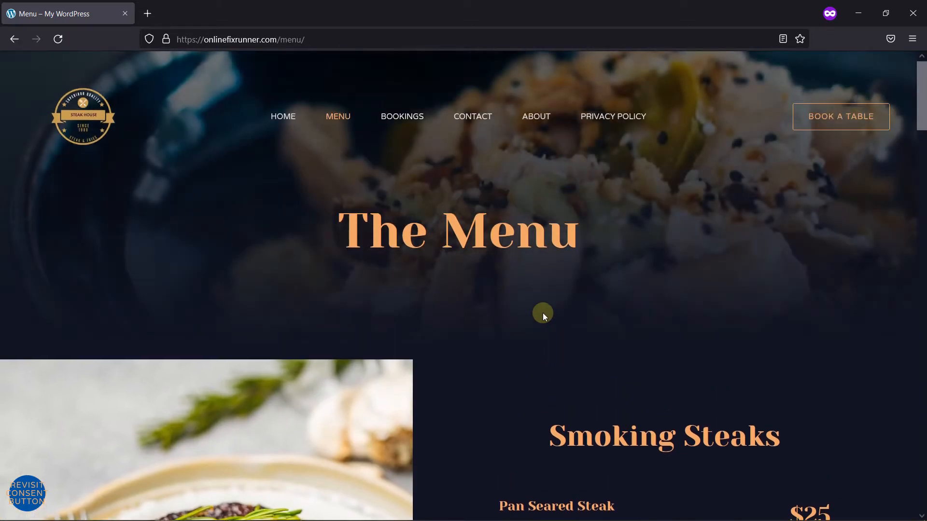
Step: Open the Bookings page and review the table reservation form and its contact details fields
left_click(405, 120)
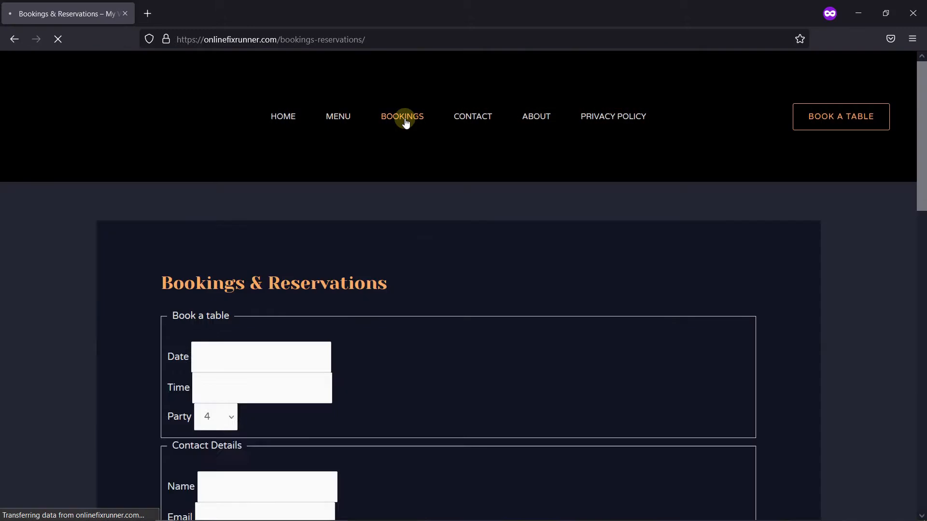
scroll(575, 257, "down", 12)
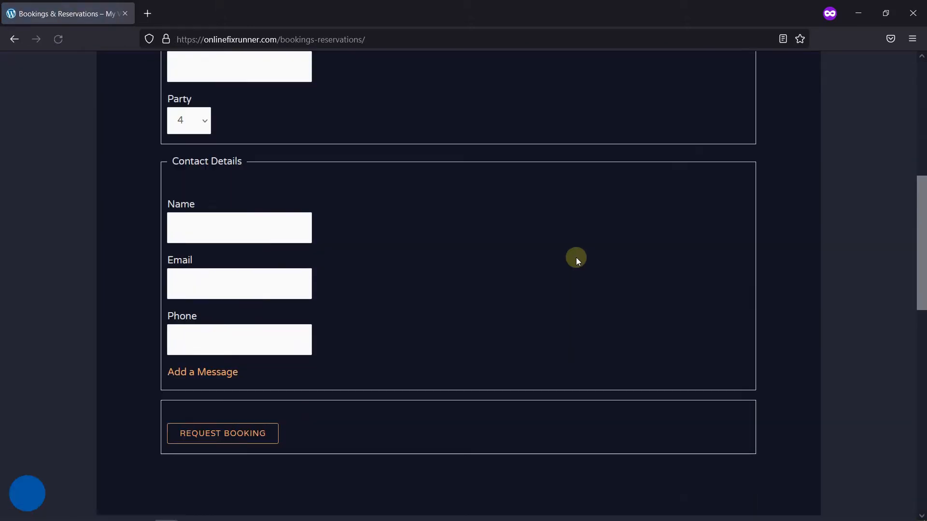
scroll(575, 260, "down", 5)
scroll(576, 260, "up", 18)
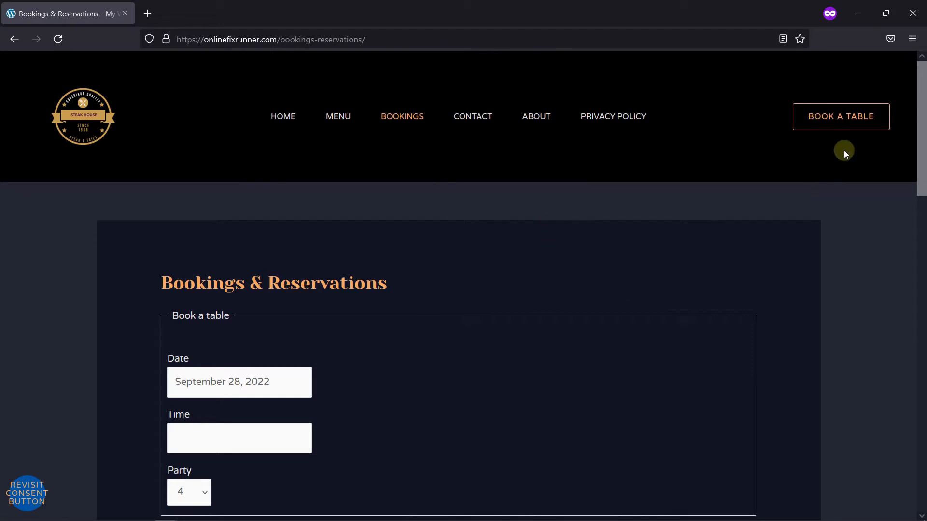
Step: Open the Contact page and examine its address, map, message form and opening hours sections
left_click(472, 123)
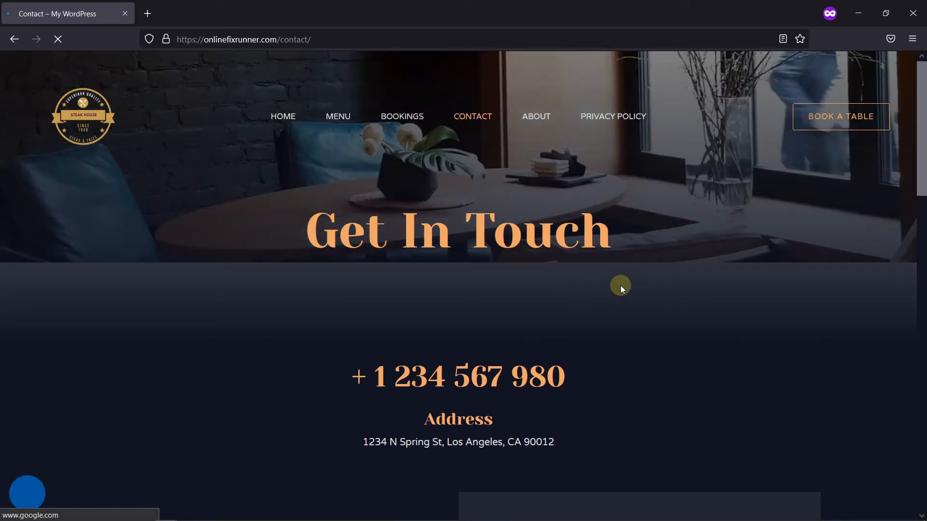
scroll(620, 285, "down", 8)
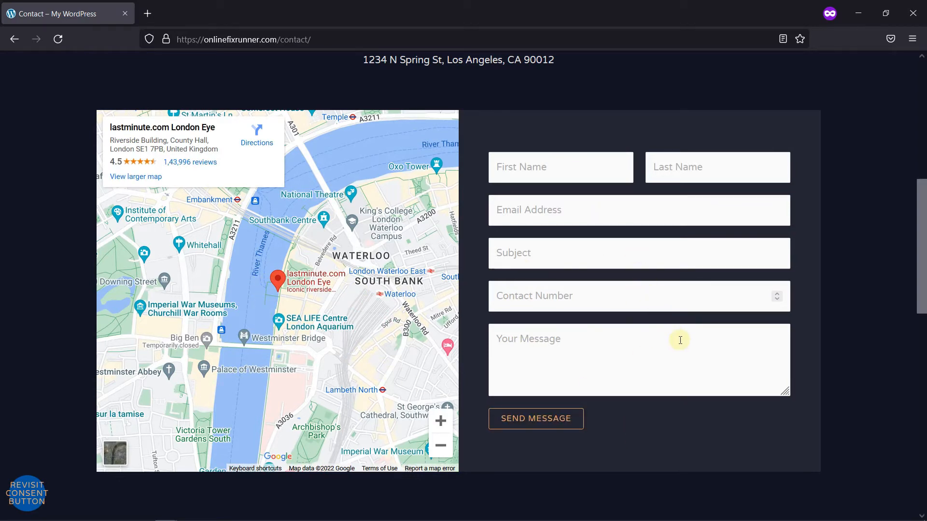
scroll(681, 339, "down", 12)
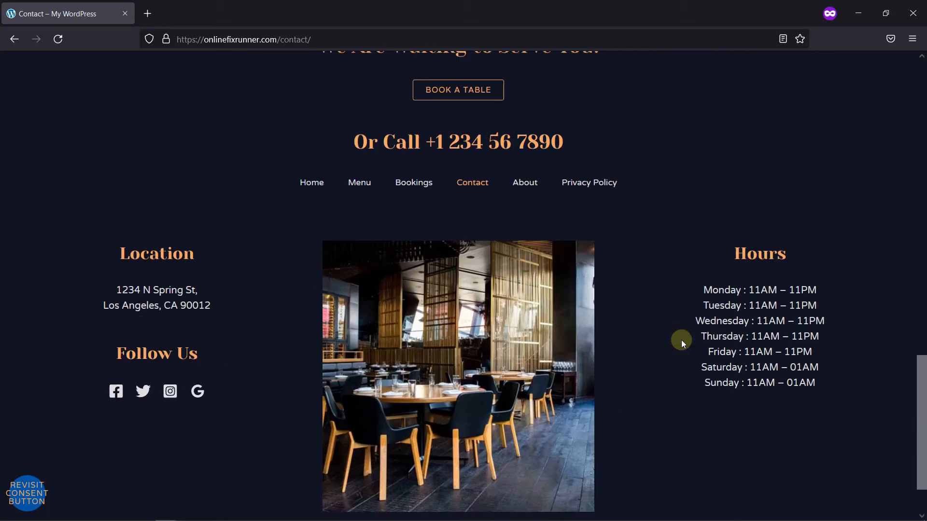
scroll(684, 340, "up", 12)
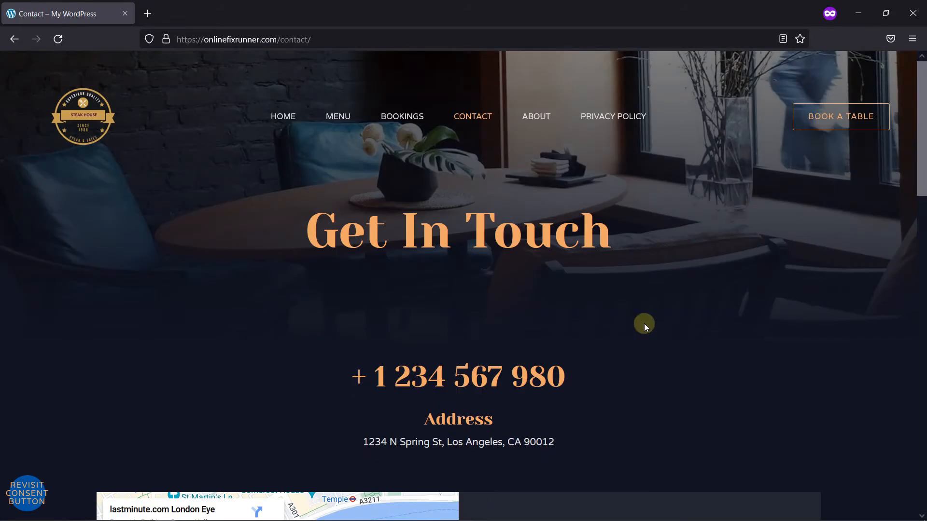
Step: Open the About page and look through the restaurant's story, photos and customer testimonials
left_click(530, 129)
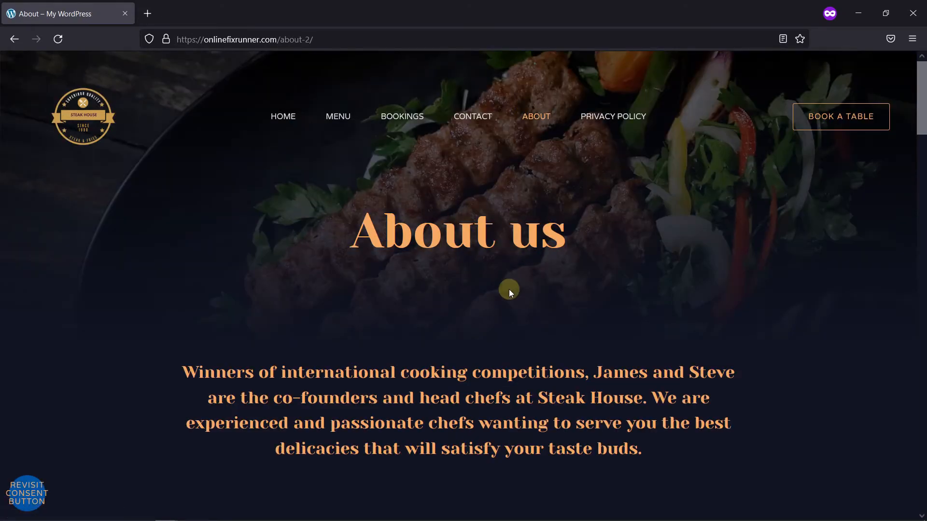
scroll(509, 289, "down", 4)
scroll(510, 293, "down", 4)
scroll(510, 293, "down", 5)
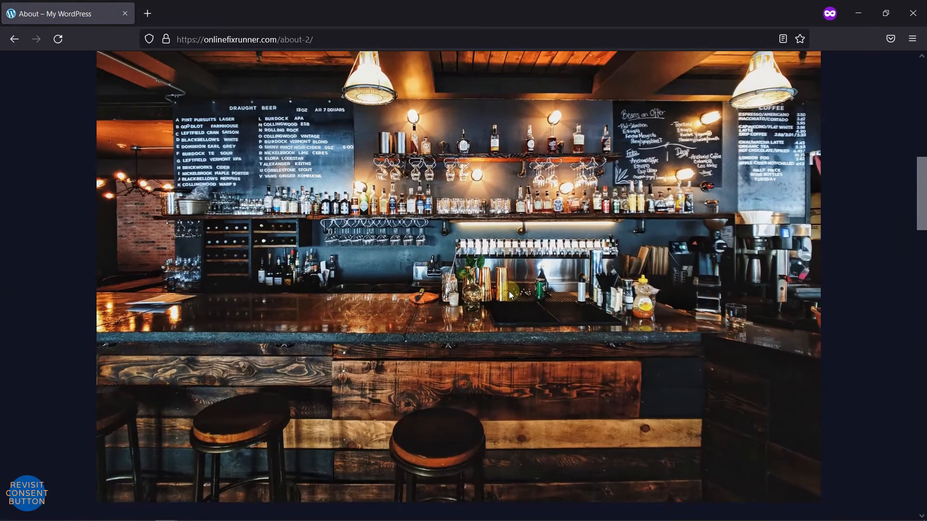
scroll(509, 291, "down", 15)
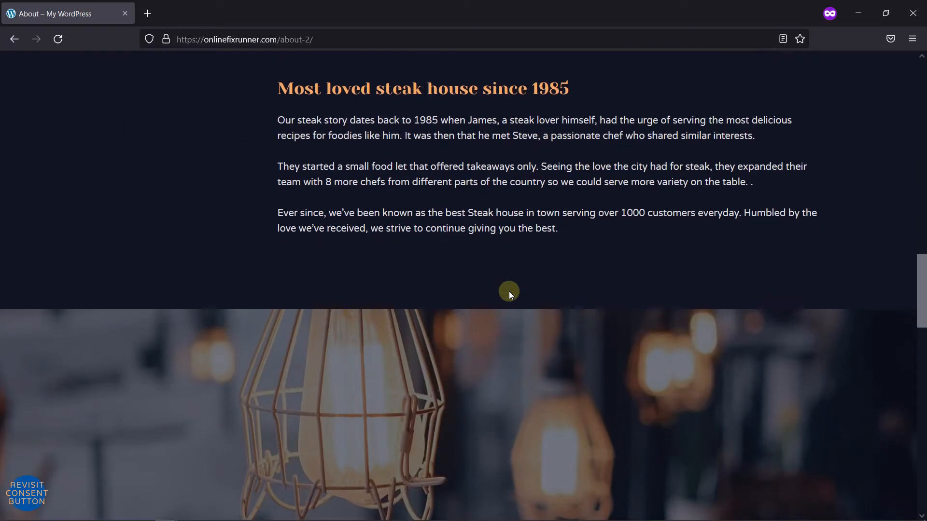
scroll(509, 291, "down", 10)
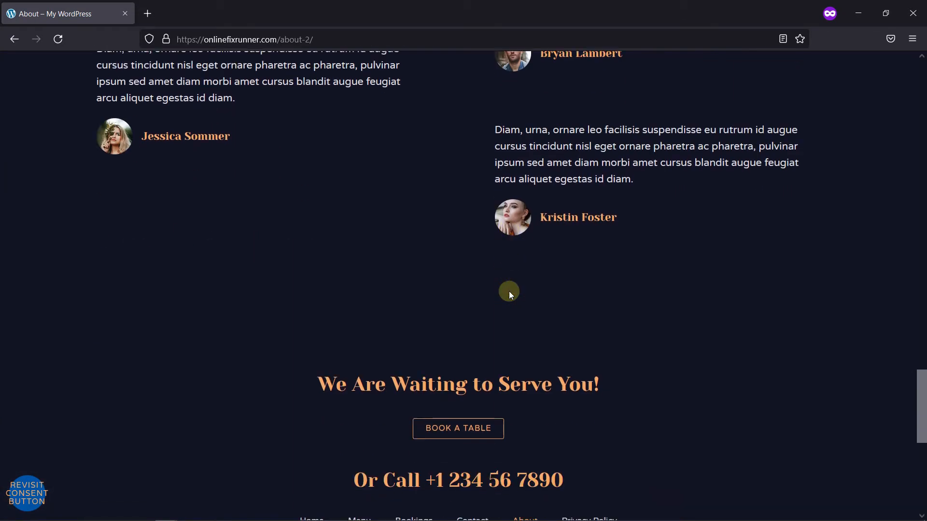
scroll(288, 195, "up", 3)
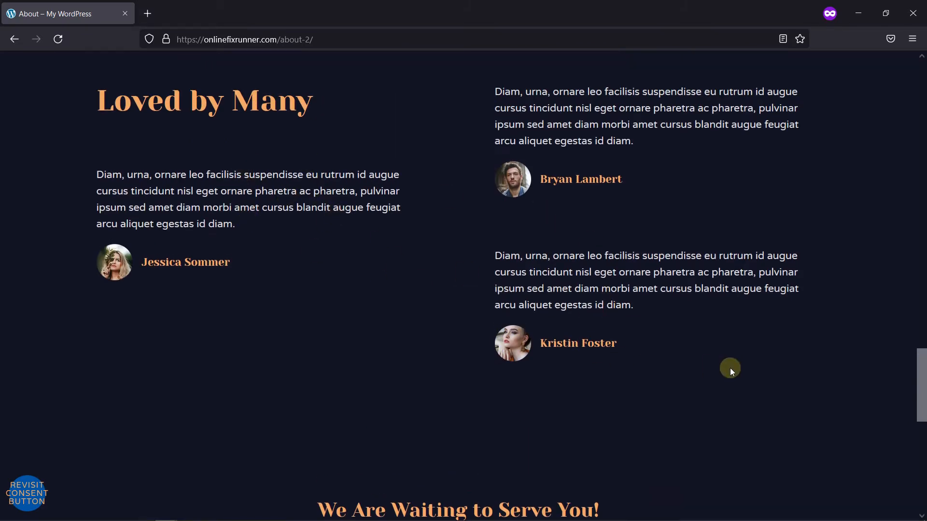
scroll(729, 368, "up", 20)
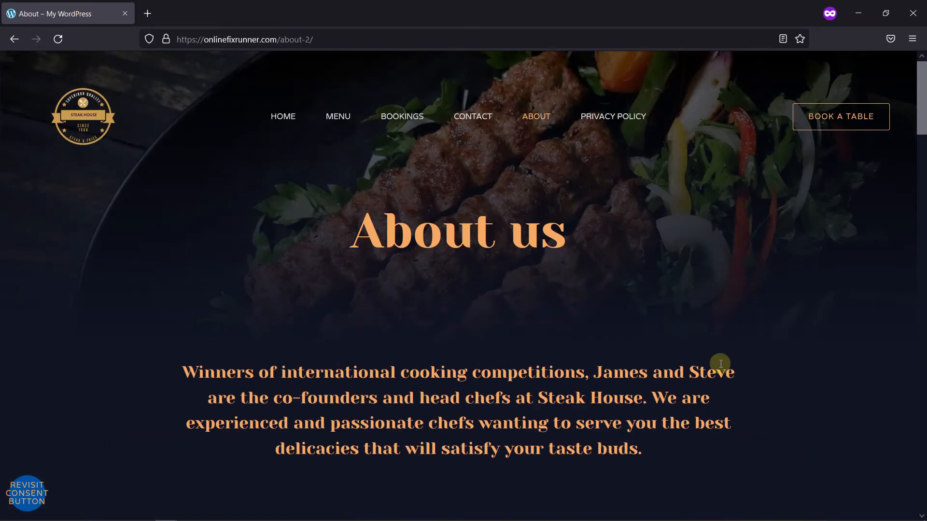
Step: Open the Privacy Policy page, look through its sections, and return to the site's home page
left_click(628, 123)
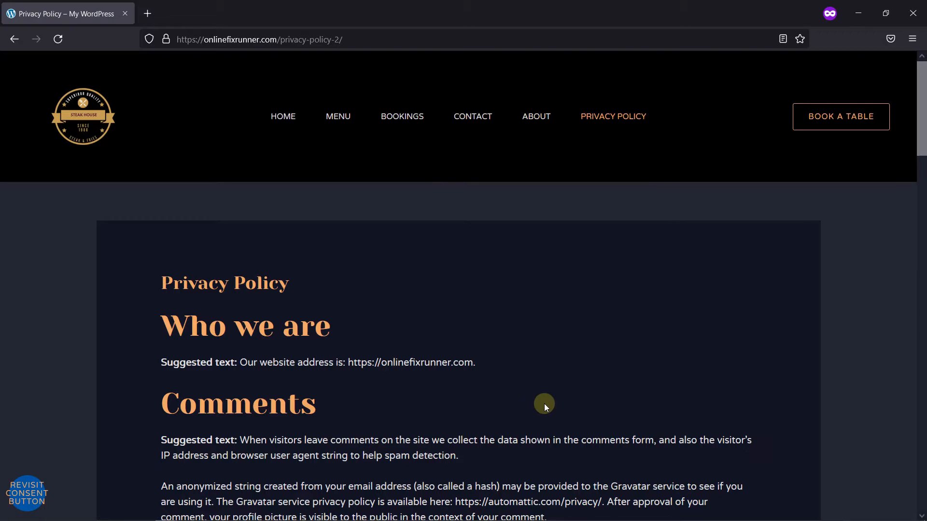
scroll(543, 404, "down", 10)
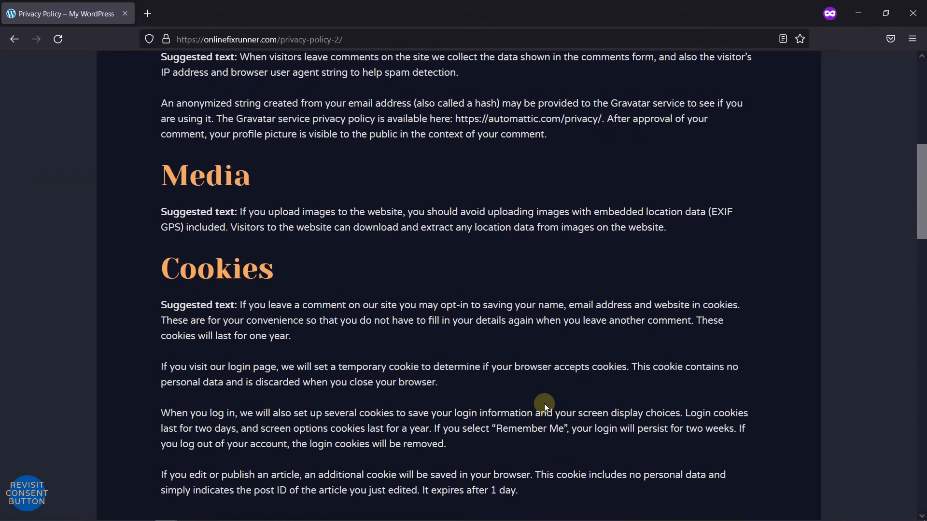
scroll(545, 403, "down", 12)
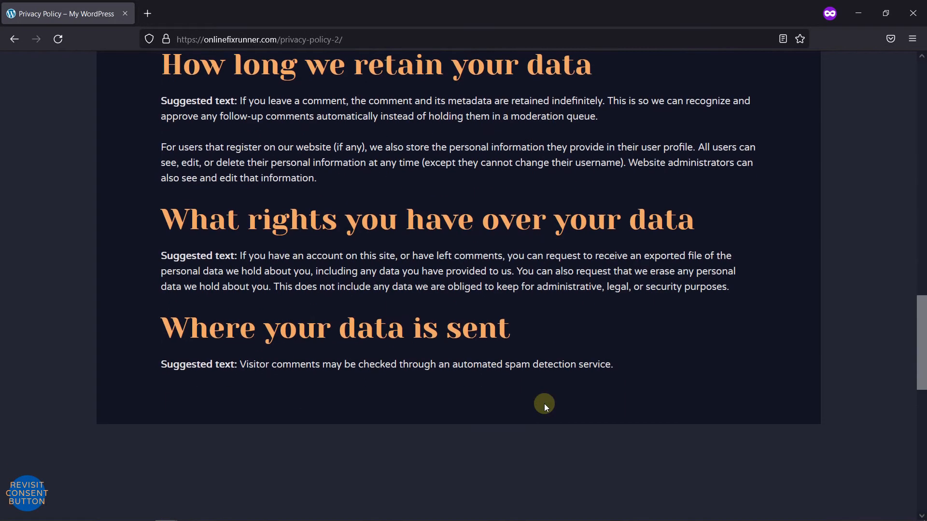
scroll(544, 404, "up", 15)
scroll(545, 404, "up", 7)
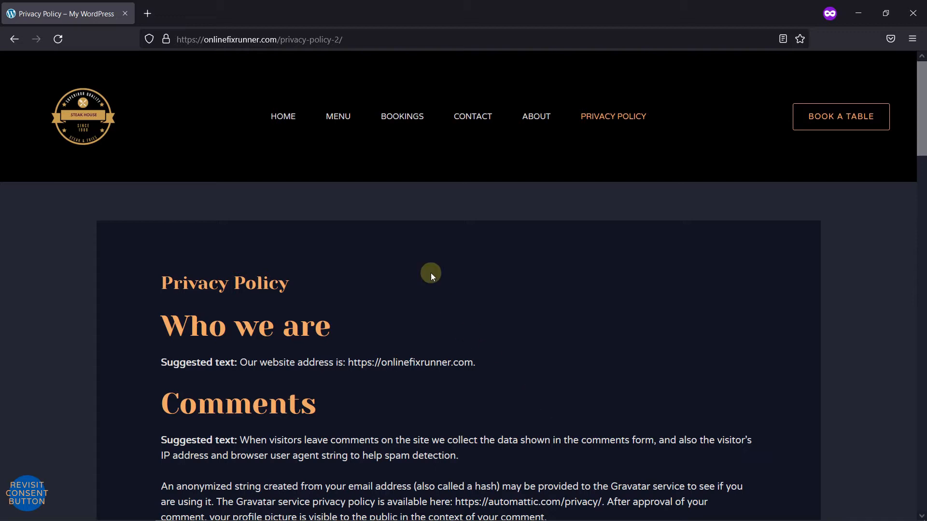
left_click(294, 130)
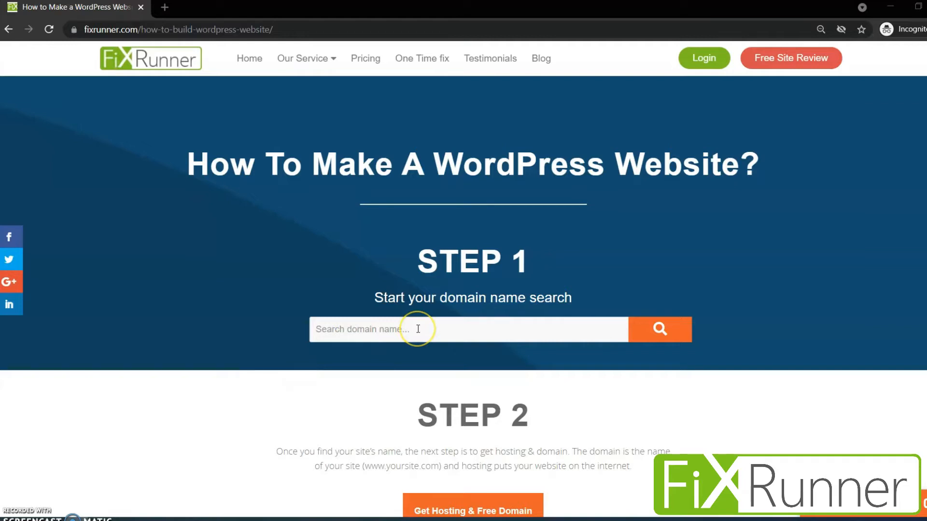
Step: Check the availability of the domain onlinefixrunner.com in the Step 1 domain search, minimizing the live chat
left_click(410, 331)
type("onlinefix")
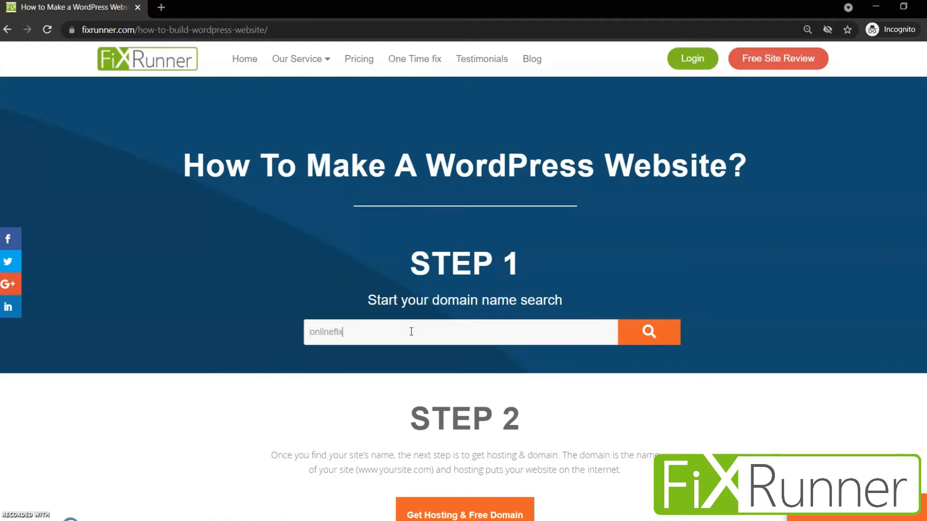
type("runner.com")
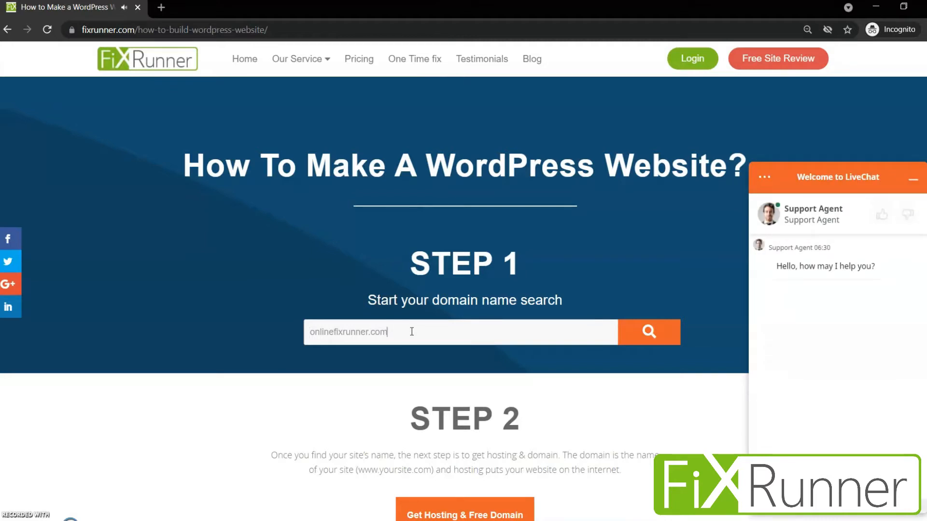
left_click(912, 178)
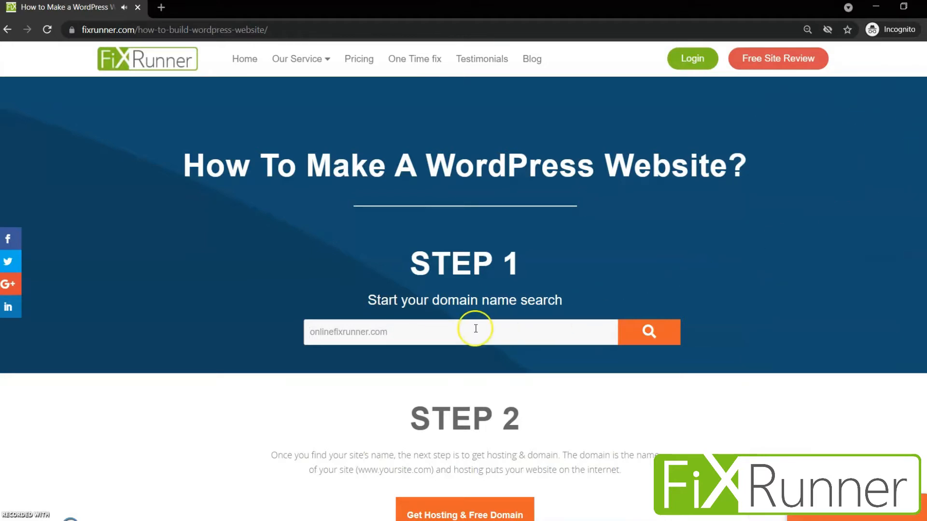
left_click(646, 338)
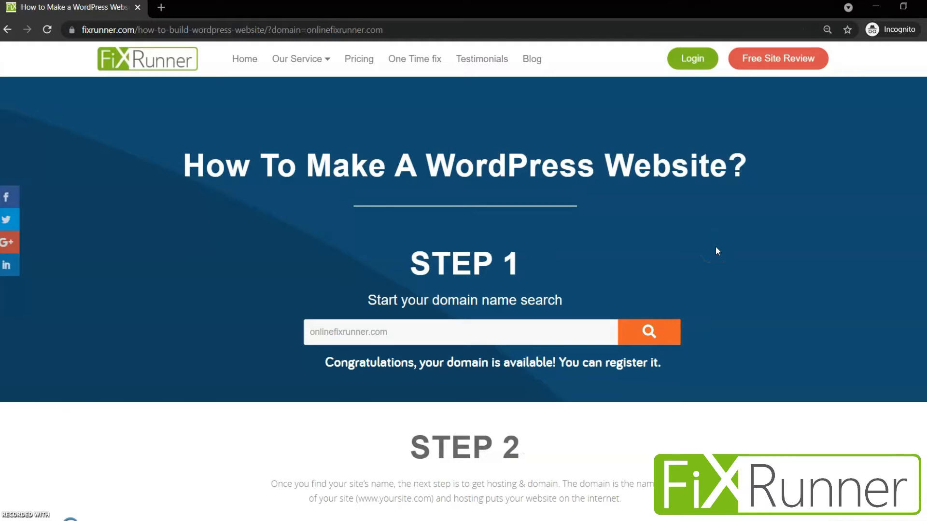
Step: Follow the Get Hosting & Free Domain offer under Step 2 to the SiteGround hosting plans
scroll(712, 243, "down", 3)
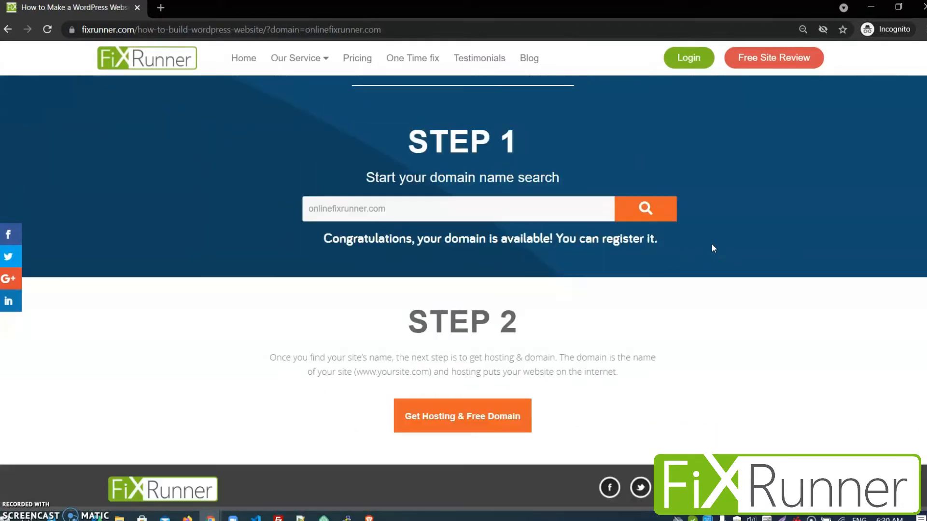
scroll(711, 245, "down", 2)
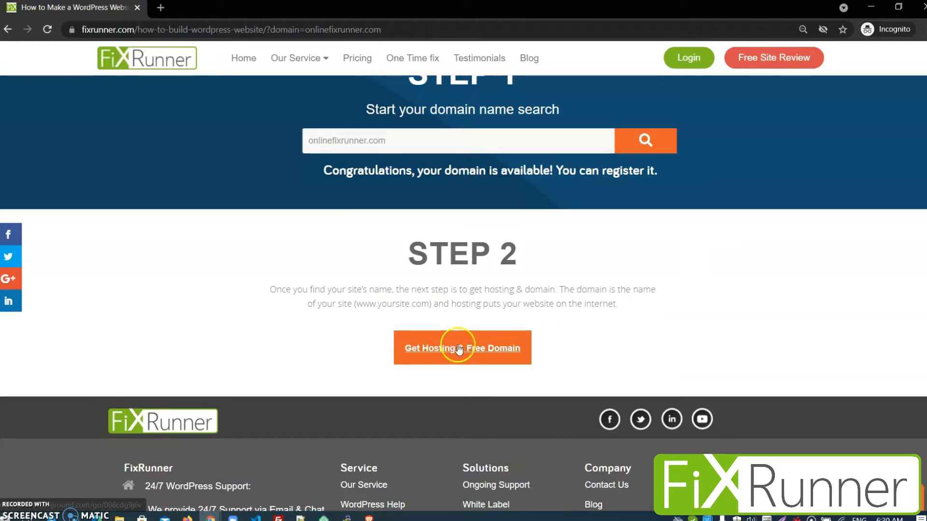
left_click(458, 349)
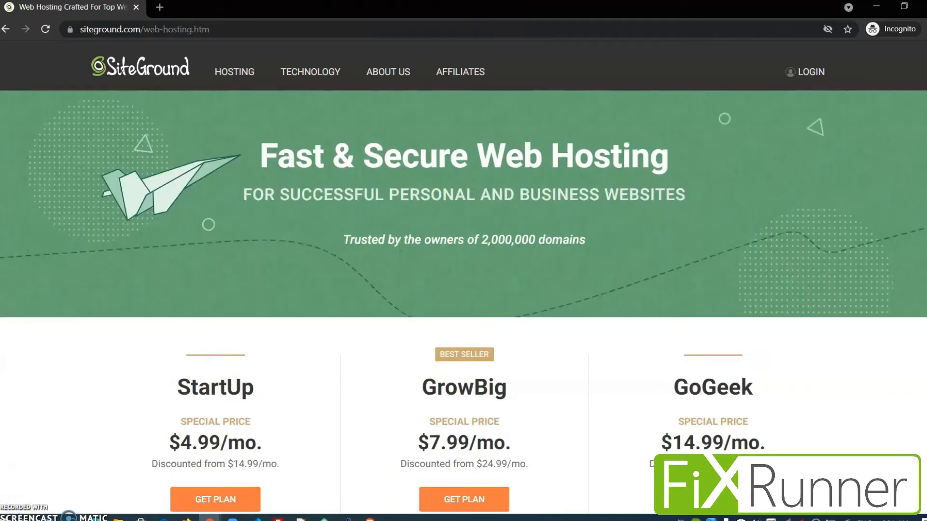
Step: Compare the features of the StartUp, GrowBig and GoGeek hosting plans and choose the StartUp plan
scroll(463, 276, "down", 3)
scroll(463, 276, "down", 3)
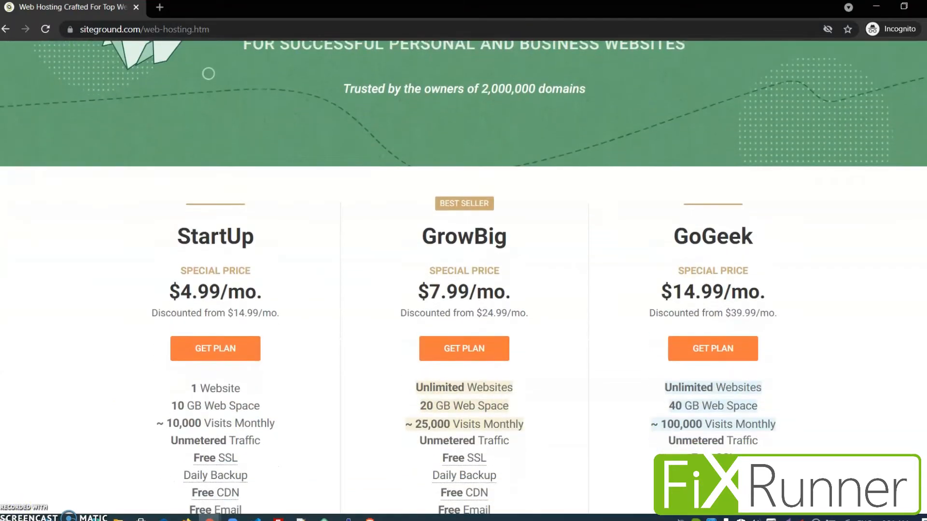
scroll(464, 277, "down", 3)
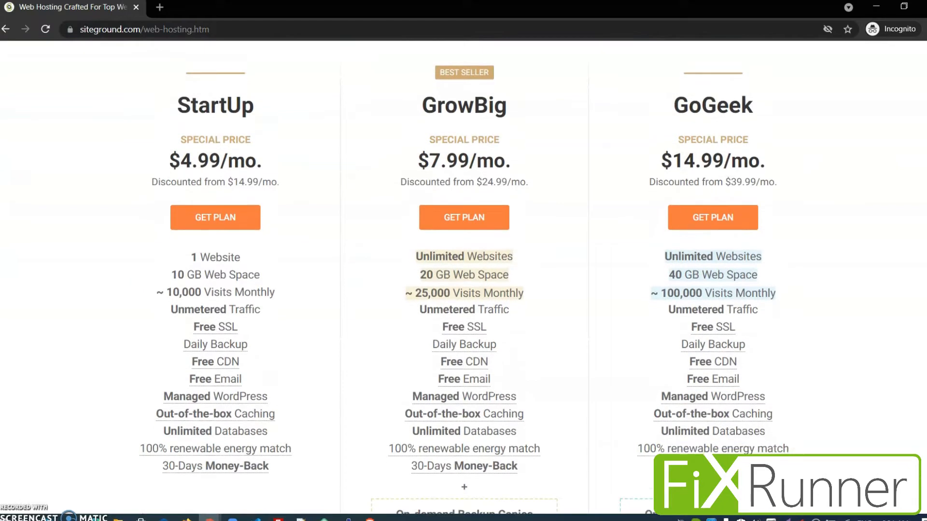
scroll(463, 277, "down", 1)
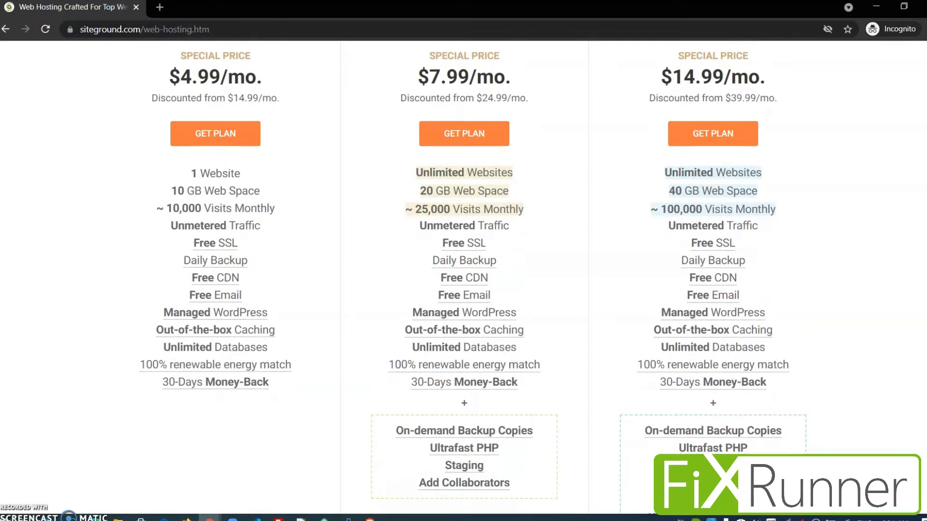
scroll(464, 277, "up", 3)
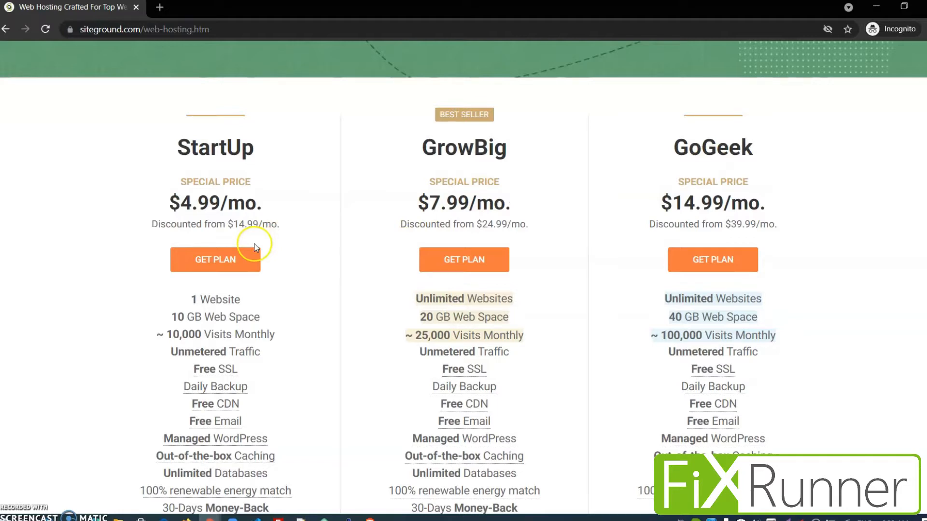
left_click(223, 263)
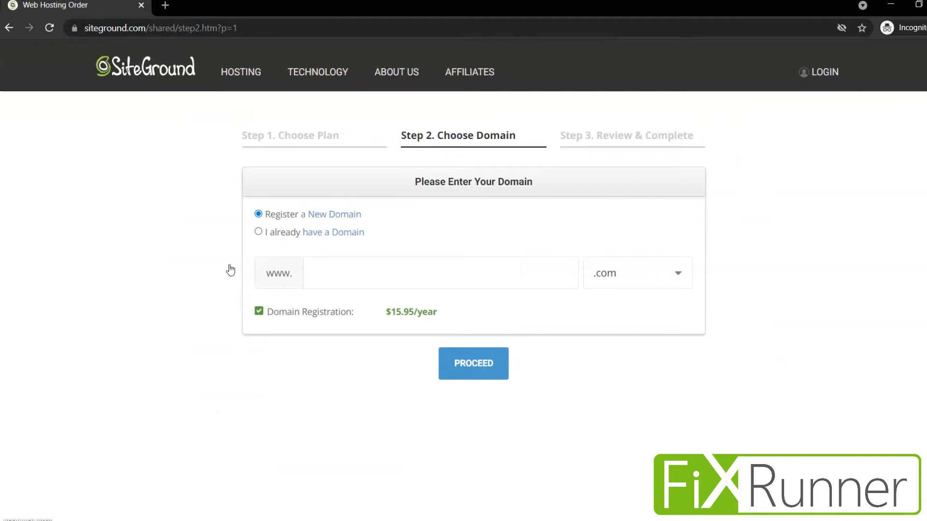
Step: Enter onlinefixrunner with the .com extension as the new domain to register and proceed to the order review
left_click(380, 268)
type("o")
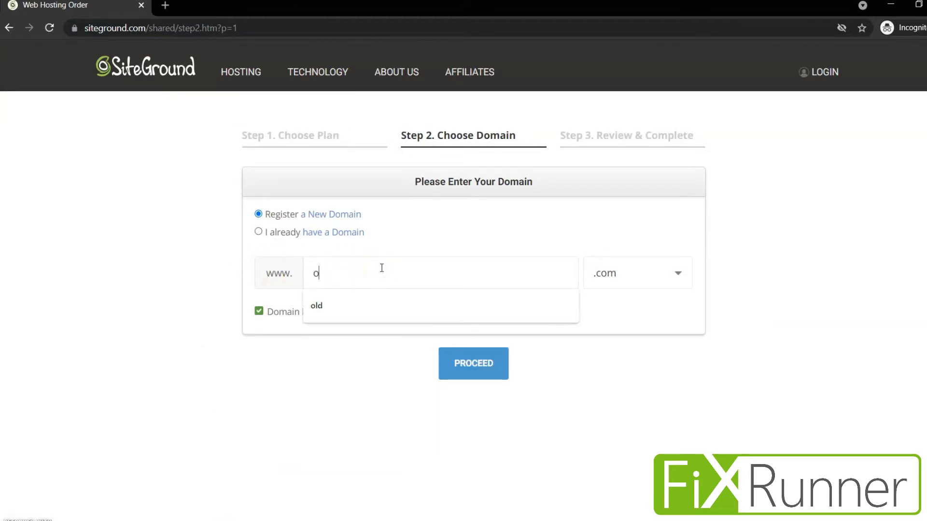
type("nline")
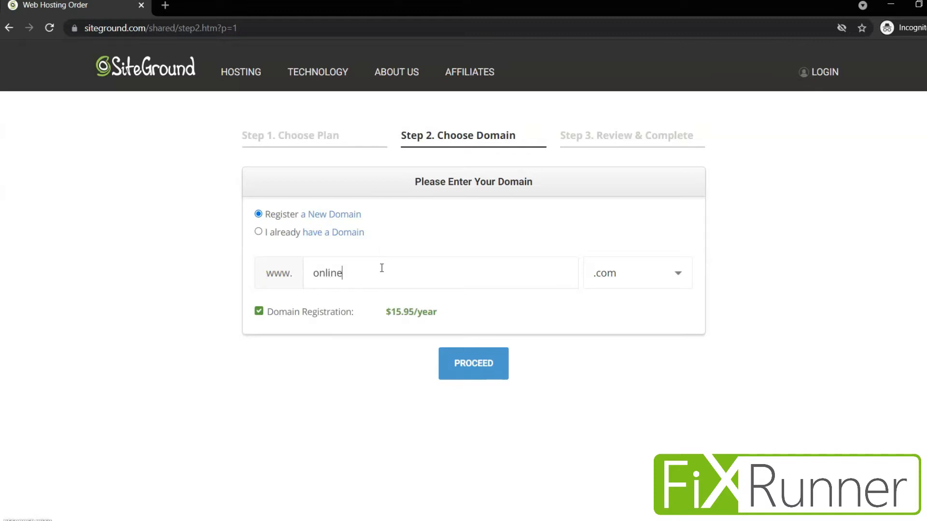
type("fixrunner")
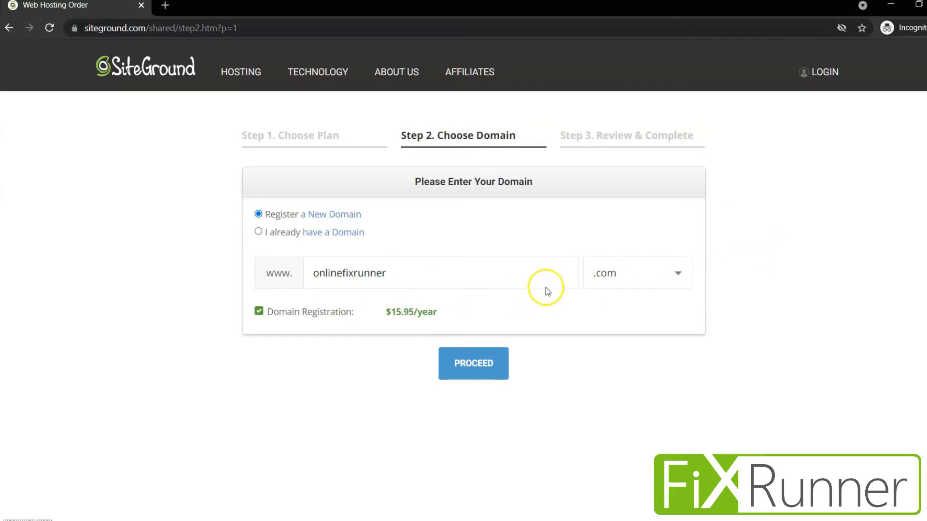
left_click(460, 368)
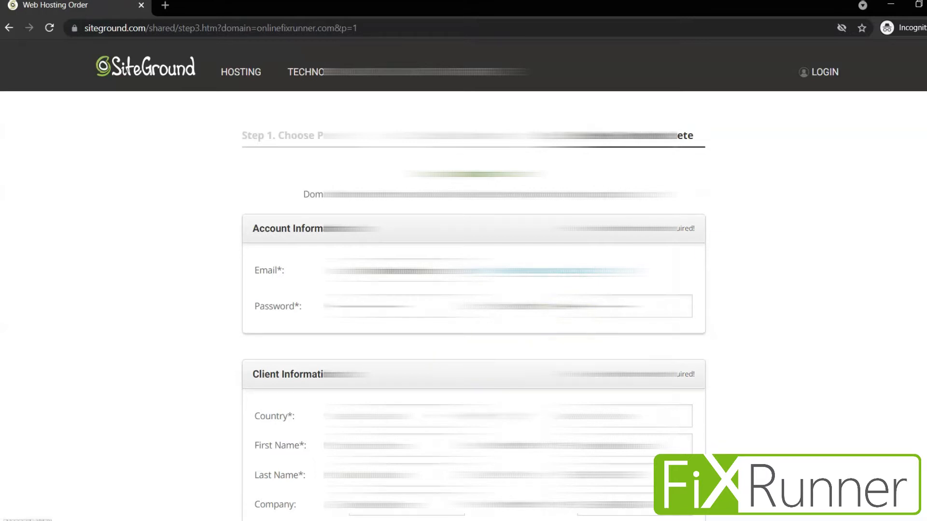
Step: Set the hosting period to 1 month in the order's Purchase Information
scroll(464, 280, "down", 2)
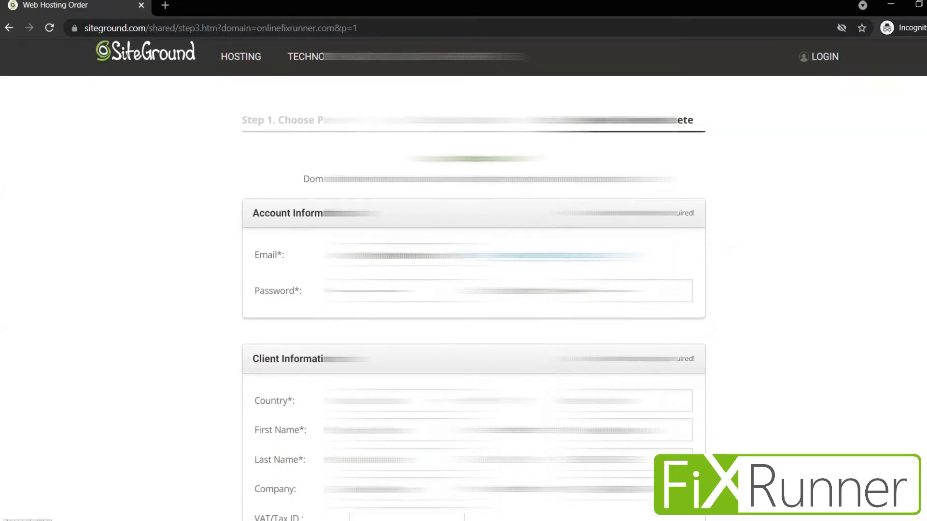
scroll(463, 280, "down", 1)
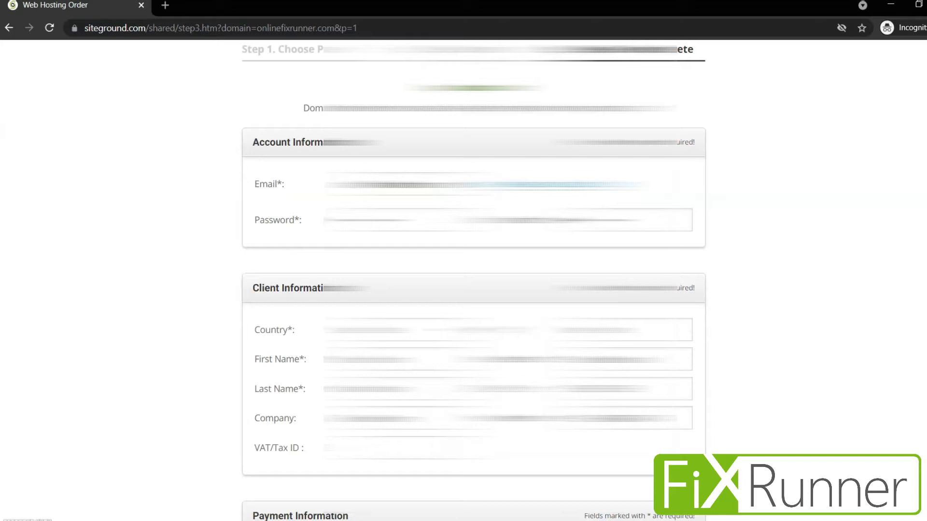
scroll(463, 280, "down", 3)
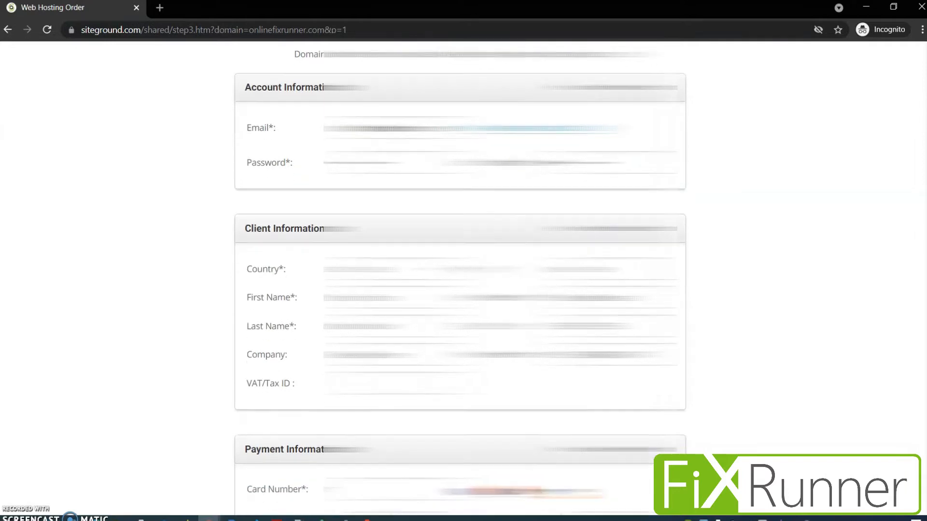
scroll(460, 280, "down", 3)
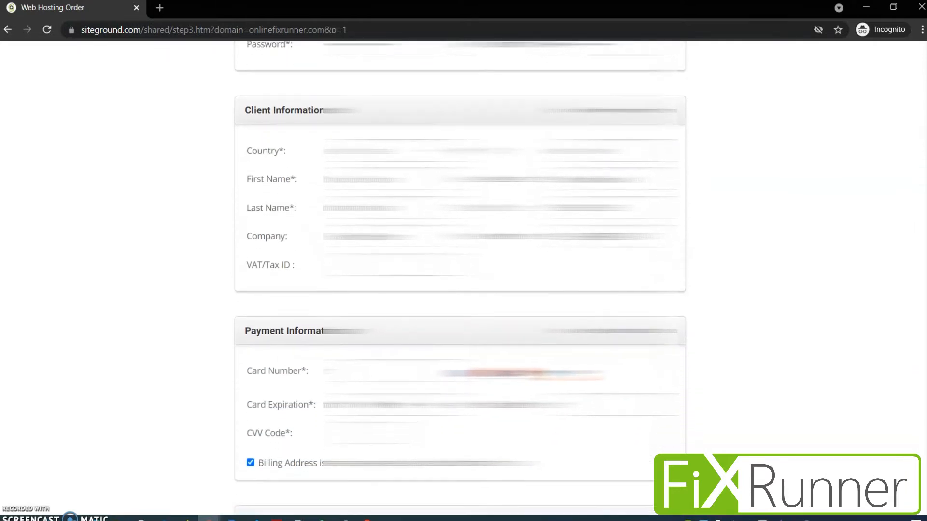
scroll(460, 280, "down", 3)
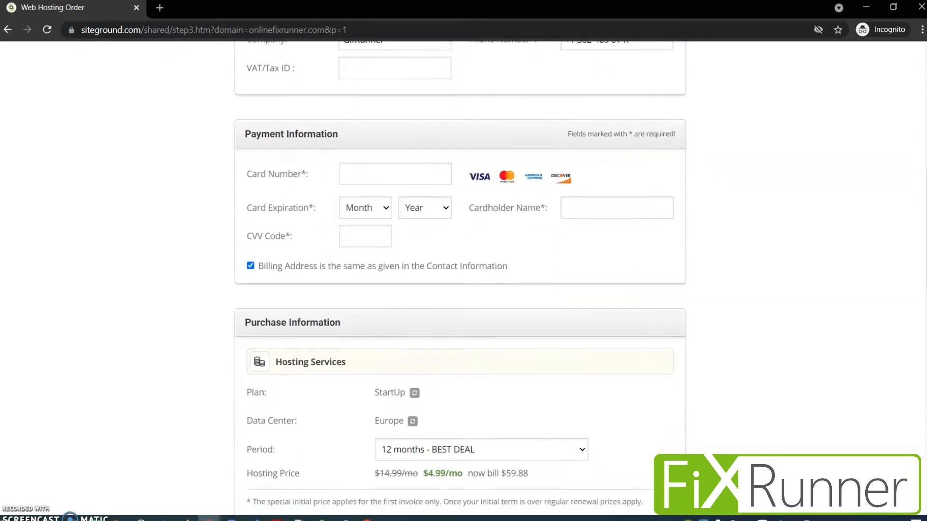
scroll(459, 278, "down", 3)
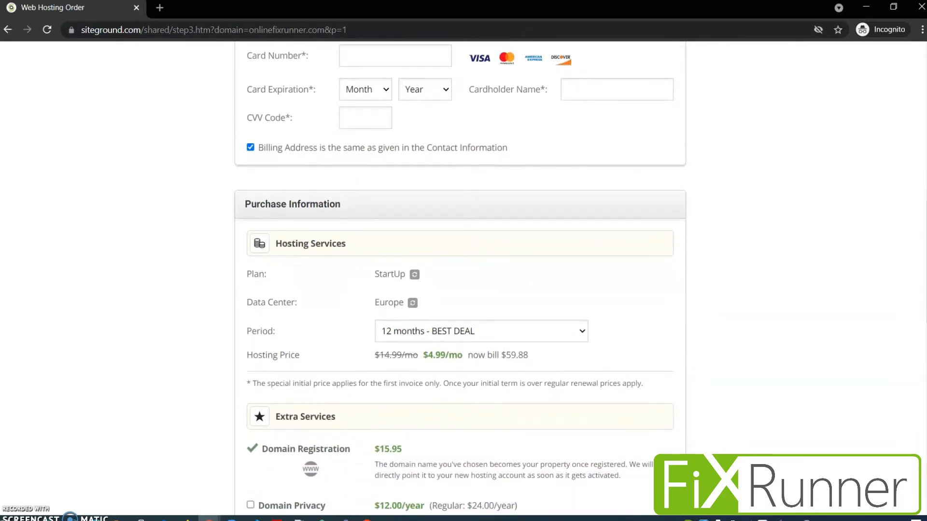
scroll(460, 278, "down", 2)
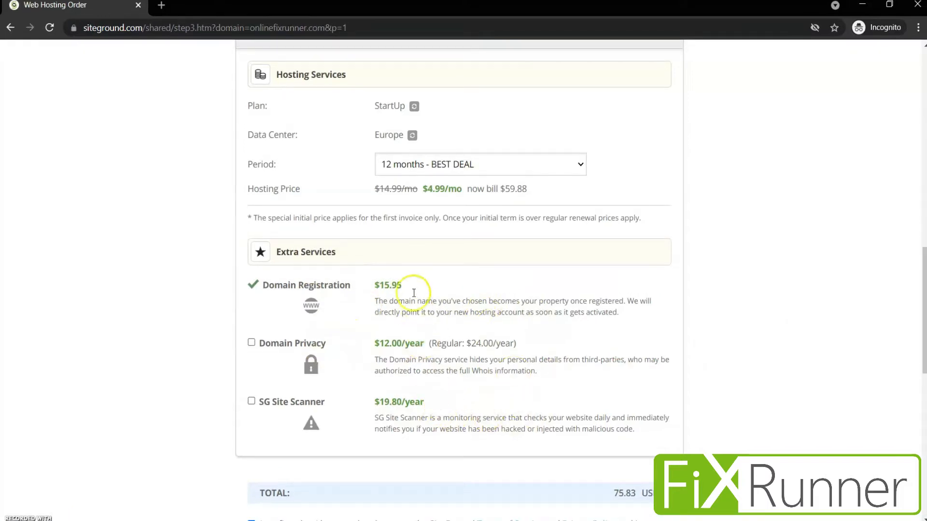
left_click(517, 163)
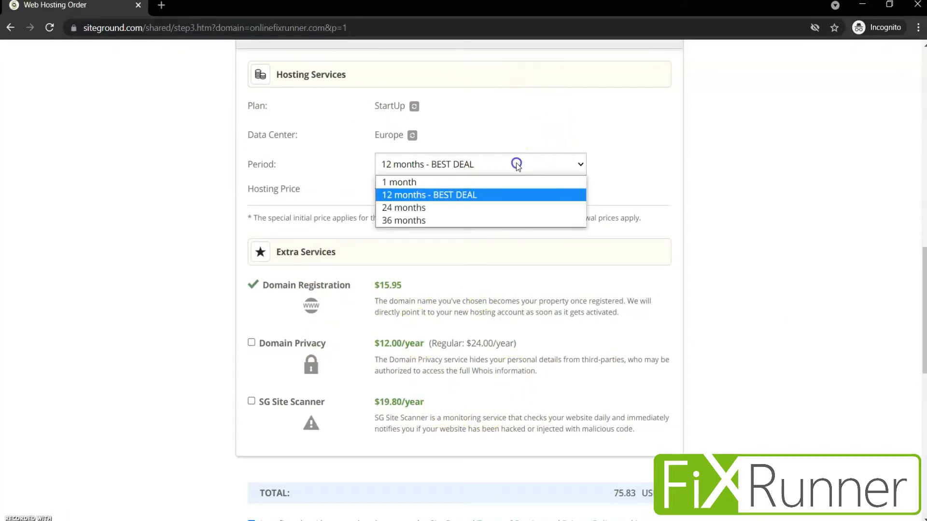
left_click(401, 184)
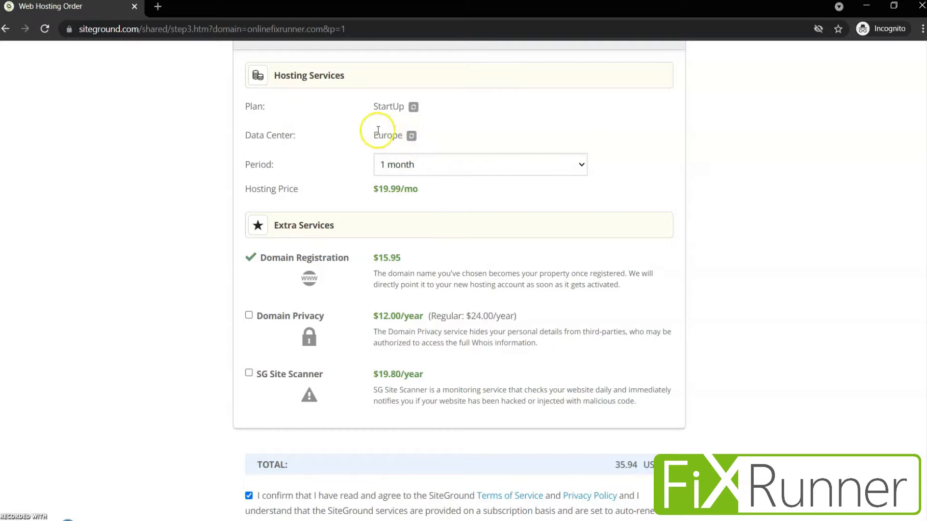
Step: Agree to the Terms of Service and Privacy Policy and submit the payment for the hosting order
left_click_drag(922, 247, 922, 275)
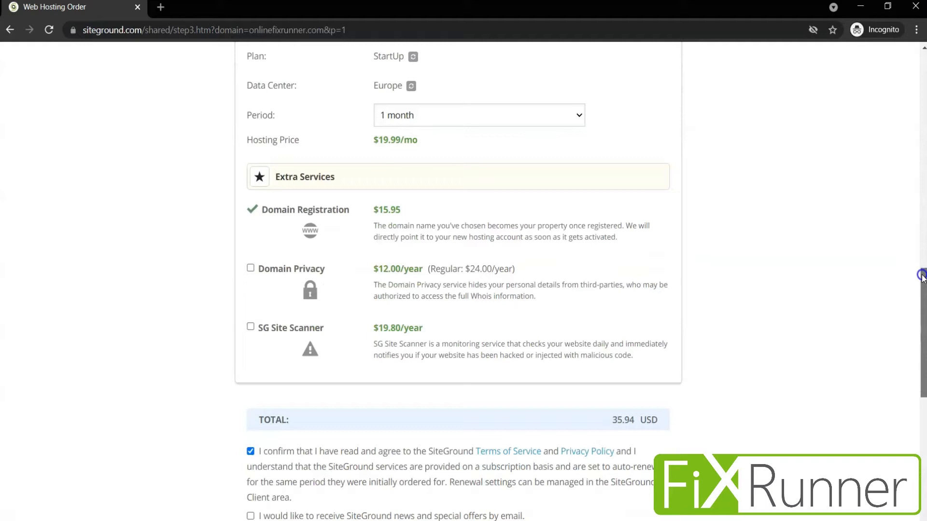
left_click_drag(922, 276, 922, 313)
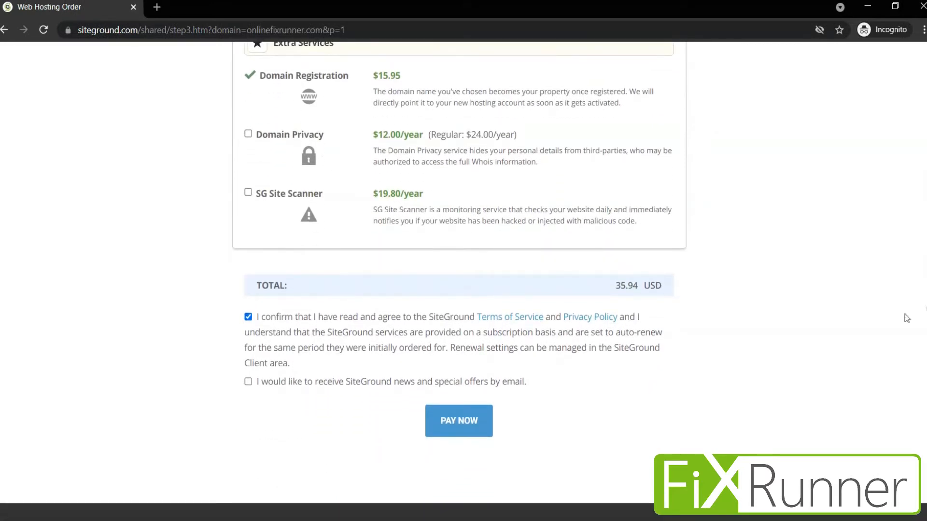
left_click(248, 317)
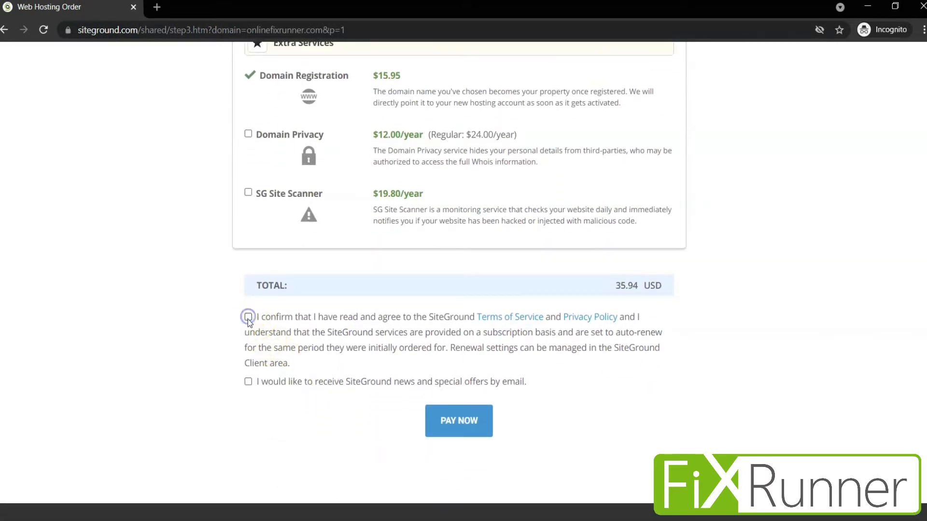
left_click(248, 318)
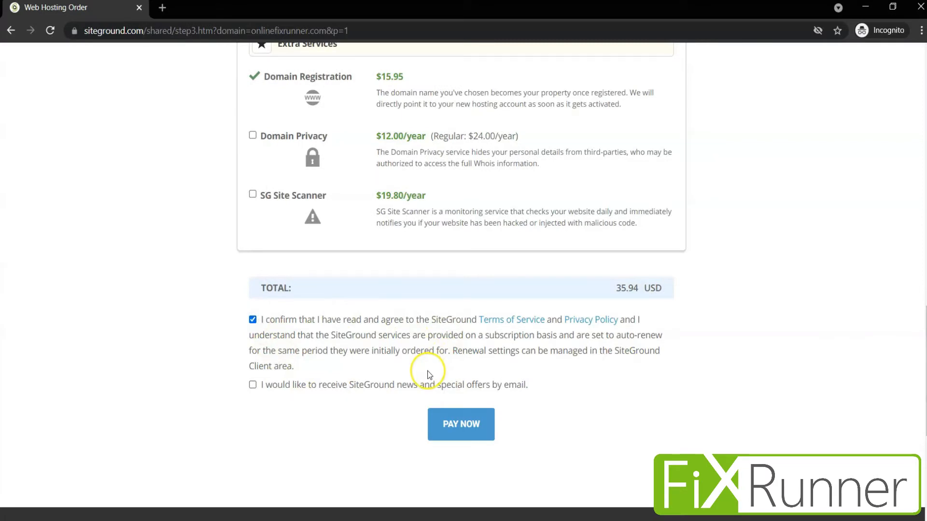
left_click(456, 426)
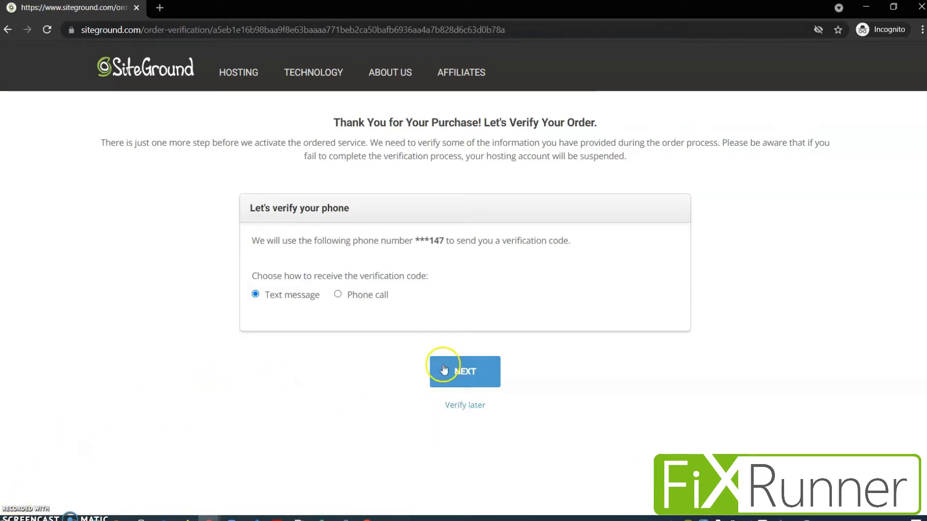
Step: Verify the phone by requesting a text message and submitting the received verification code
left_click(473, 371)
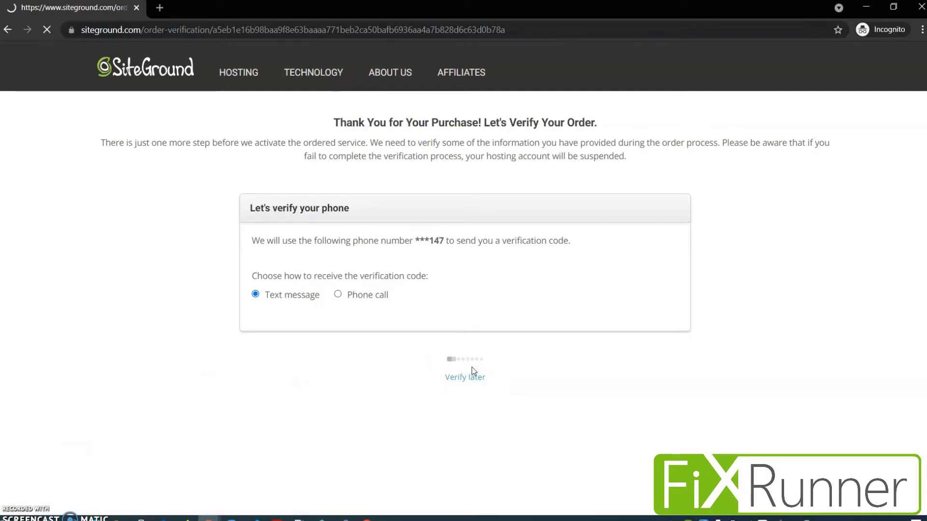
left_click(347, 271)
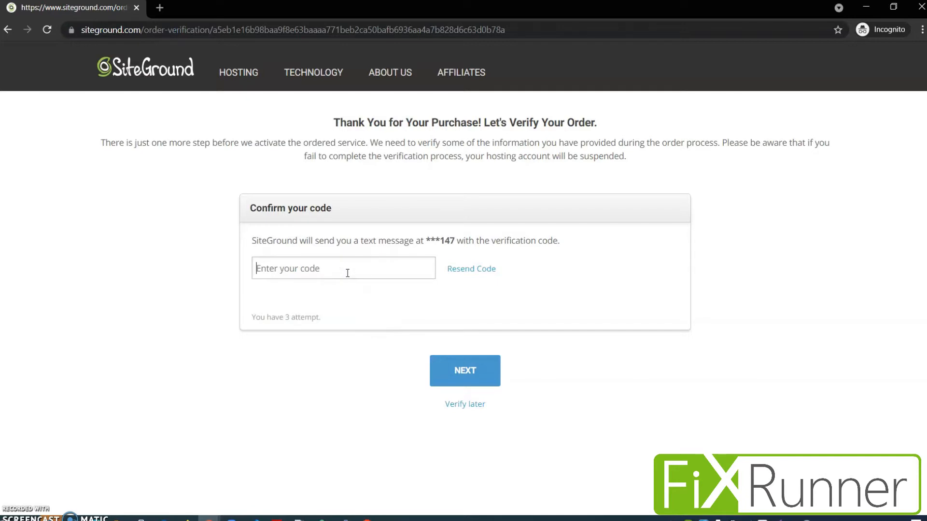
left_click(474, 384)
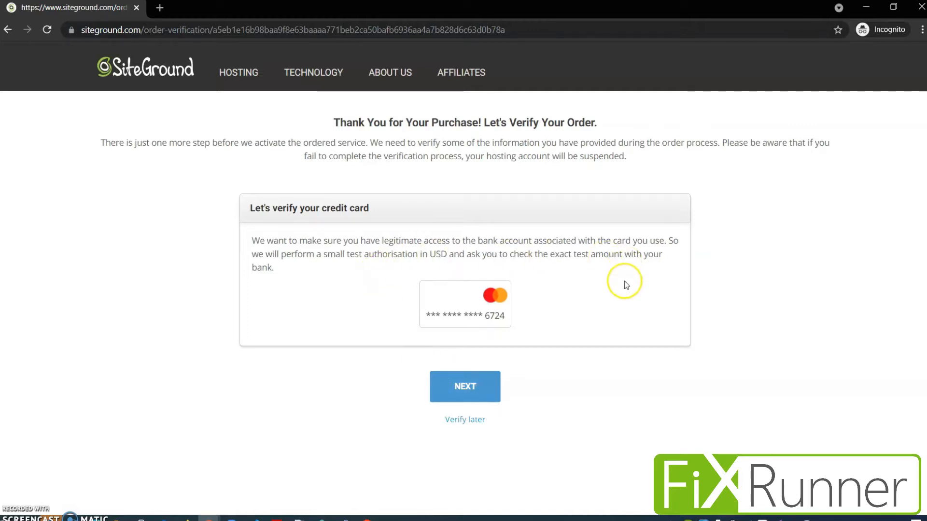
Step: Verify the credit card by requesting the test authorization, pasting the authorization amount and submitting it
left_click(466, 386)
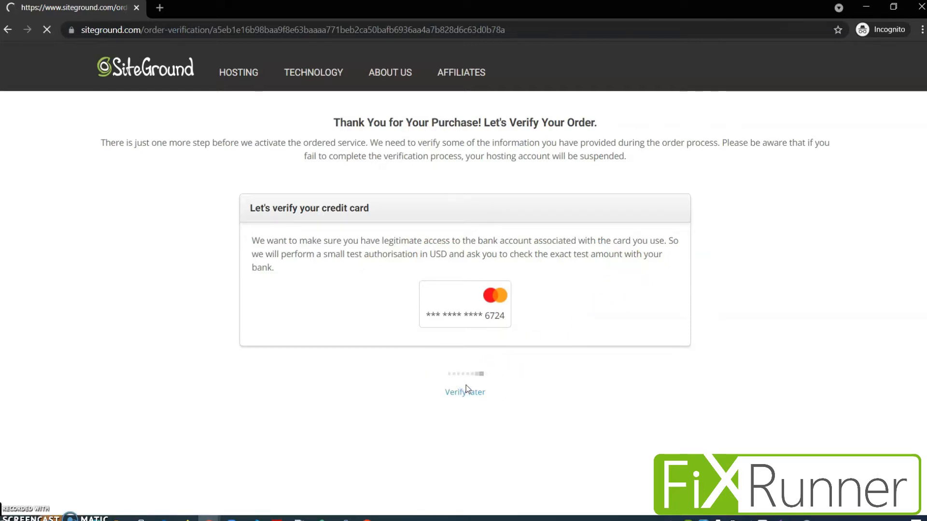
right_click(290, 280)
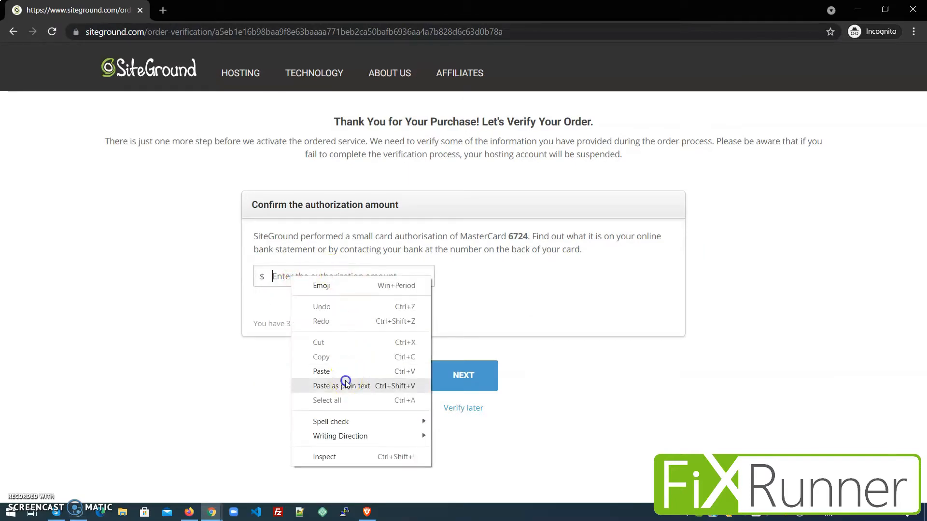
left_click(318, 384)
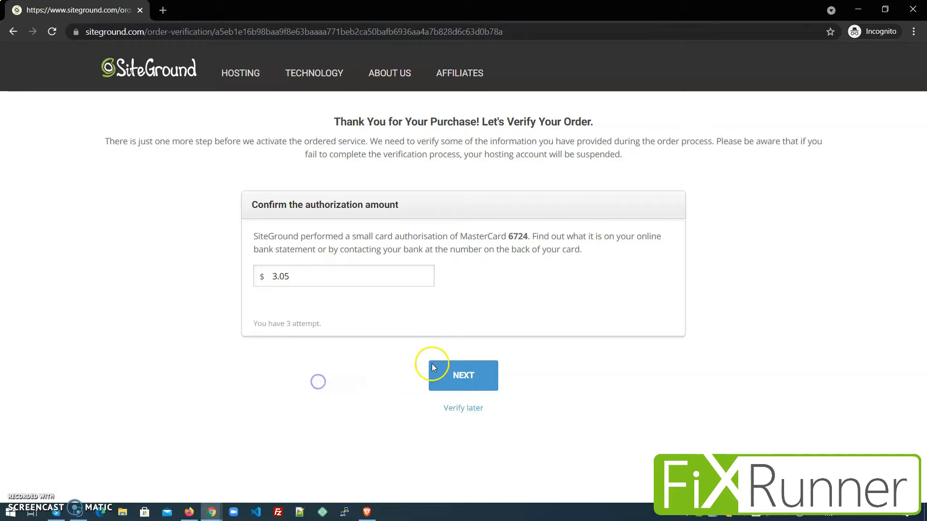
left_click(478, 378)
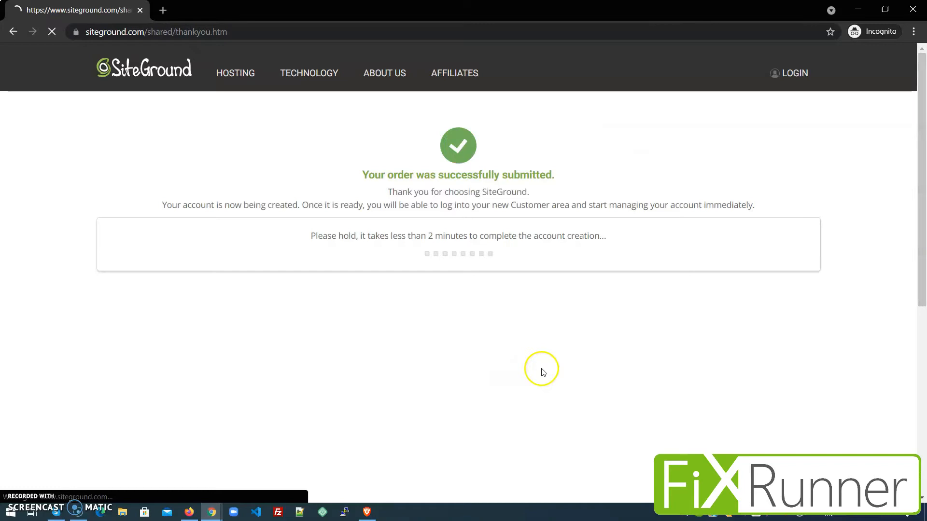
Step: Open the SiteGround customer area and start the site setup wizard
left_click(457, 264)
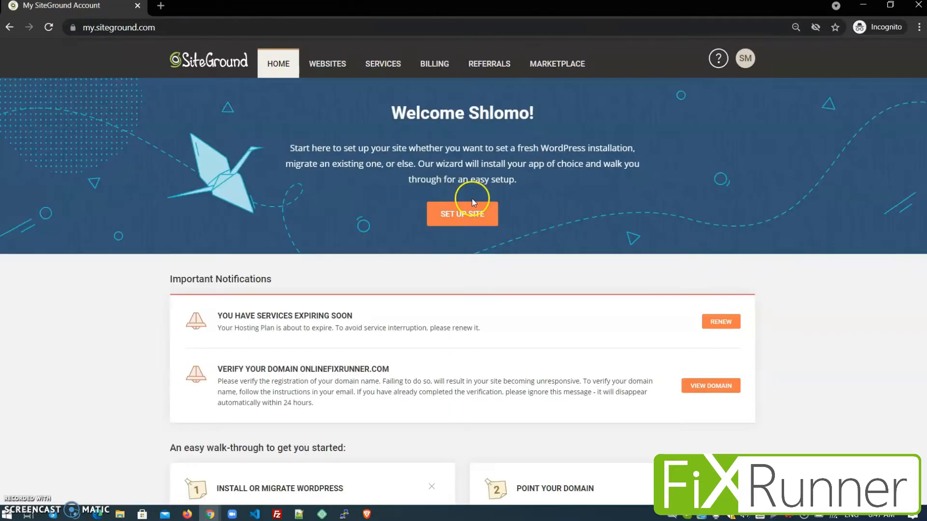
left_click(461, 215)
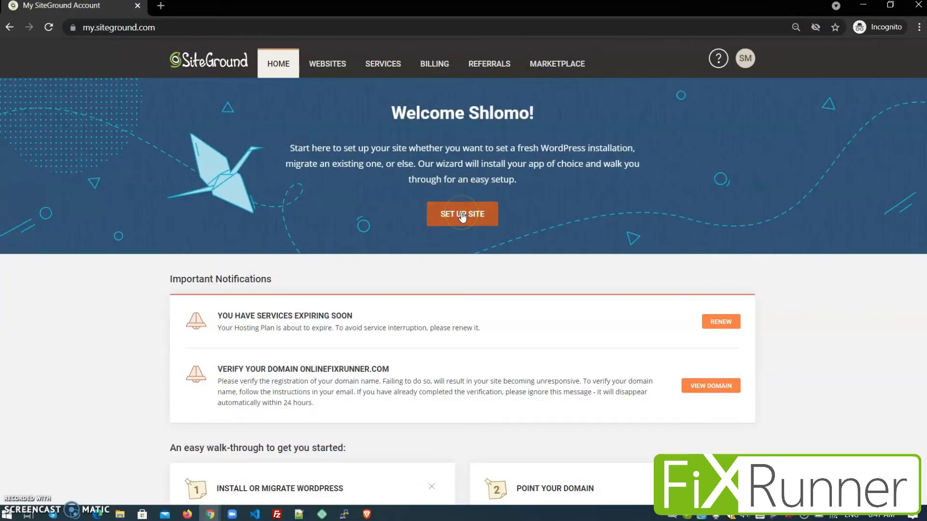
left_click(462, 220)
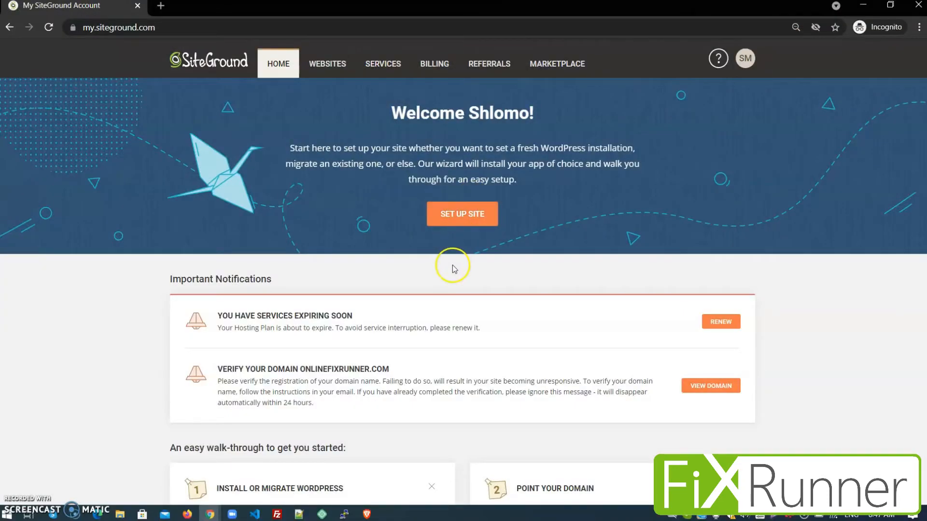
left_click(476, 217)
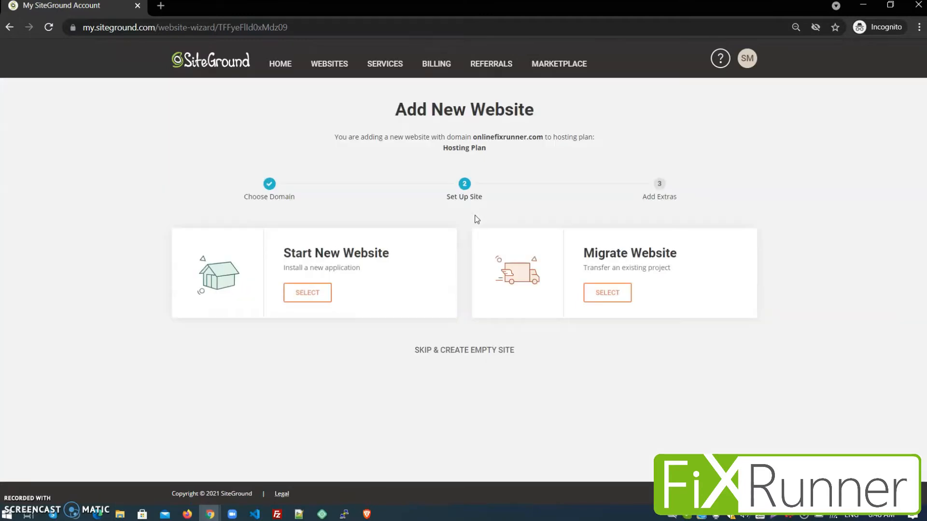
Step: Choose to start a new website with WordPress as the application
left_click(472, 219)
left_click(306, 296)
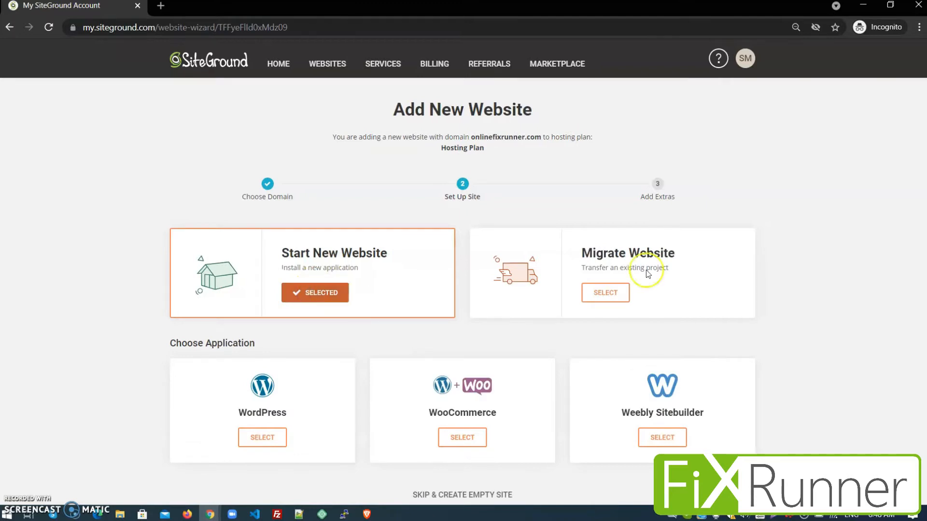
left_click(261, 437)
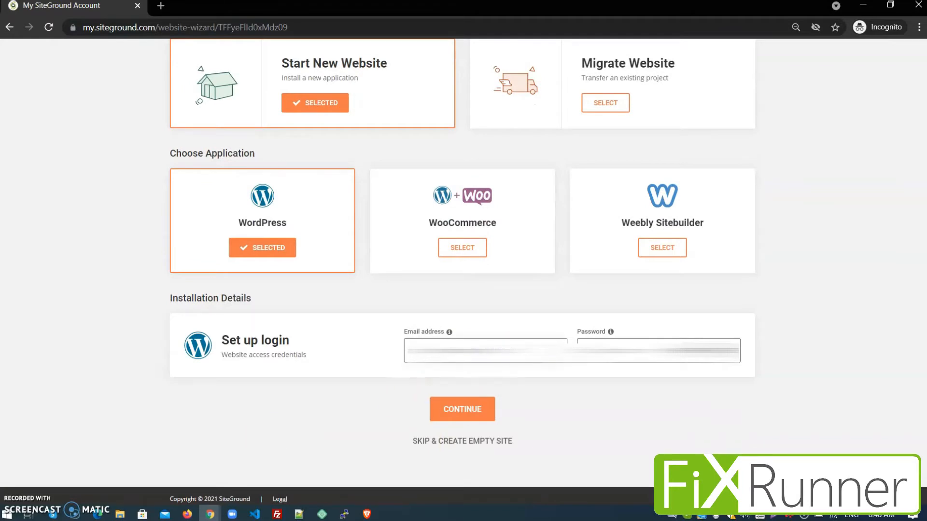
Step: Fill in the email address and password for the WordPress login and continue to the extras
key("BackSpace")
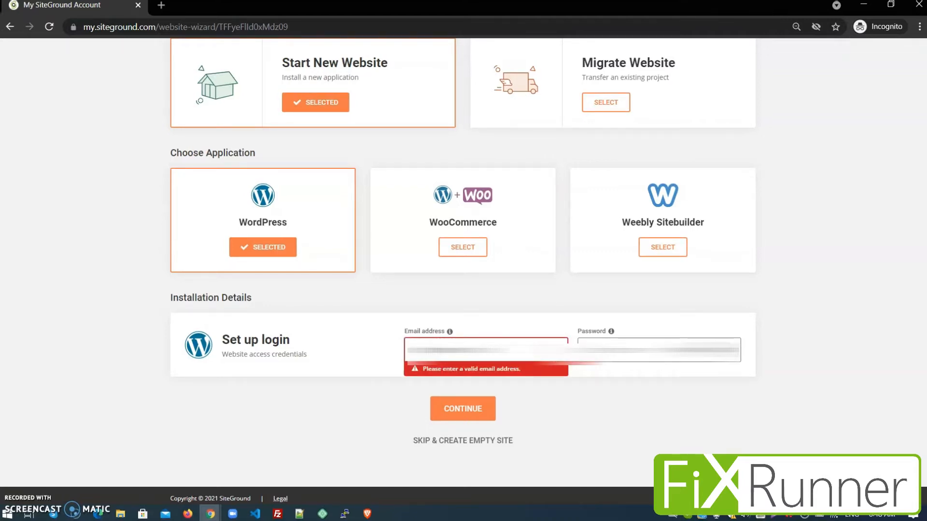
key("ctrl+v")
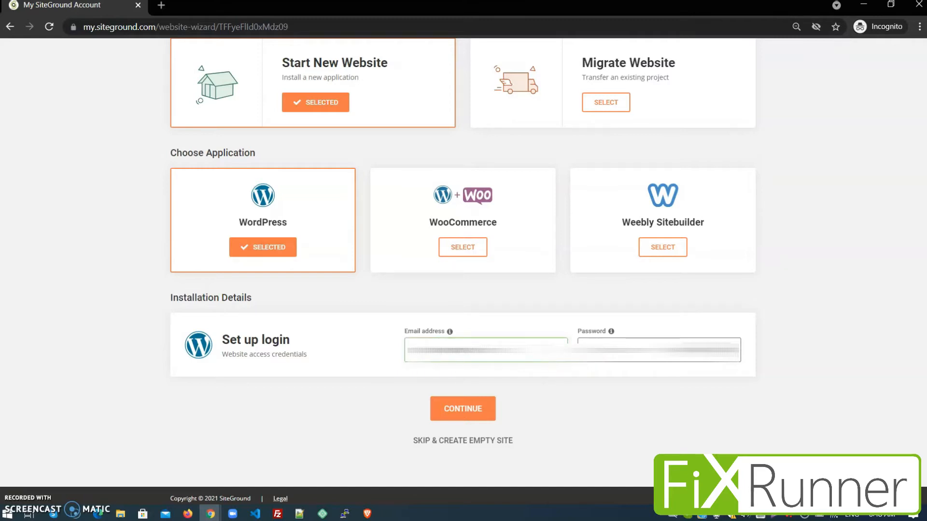
left_click(620, 347)
left_click(709, 348)
left_click(709, 348)
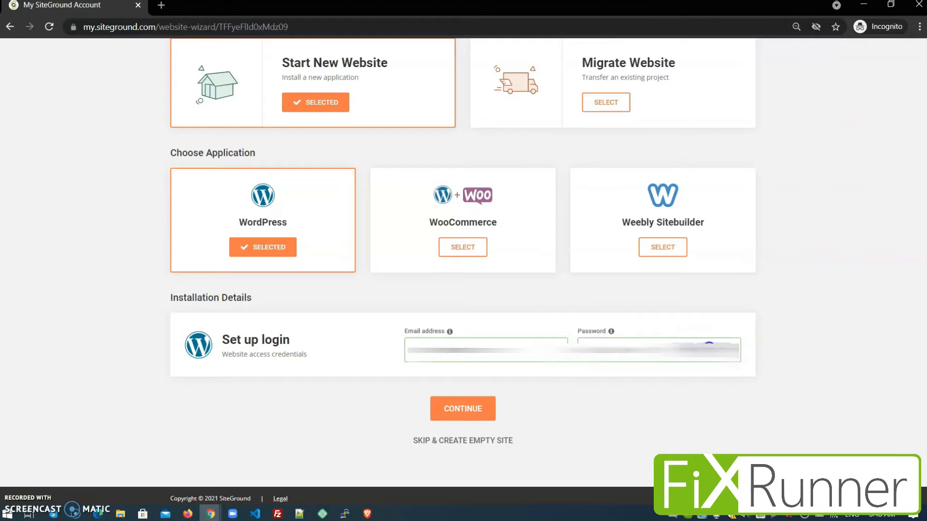
left_click(457, 409)
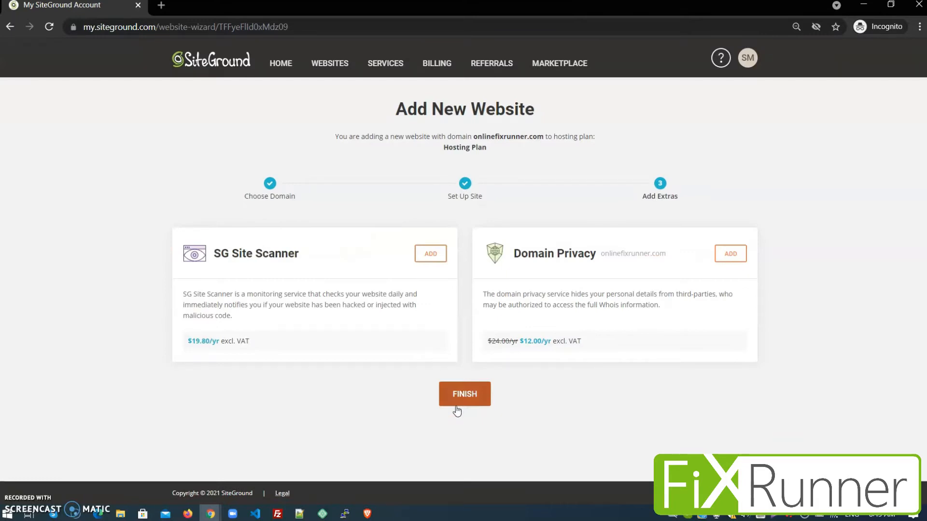
Step: Finish the website setup without adding any extras and open Site Tools for the new site
left_click(466, 395)
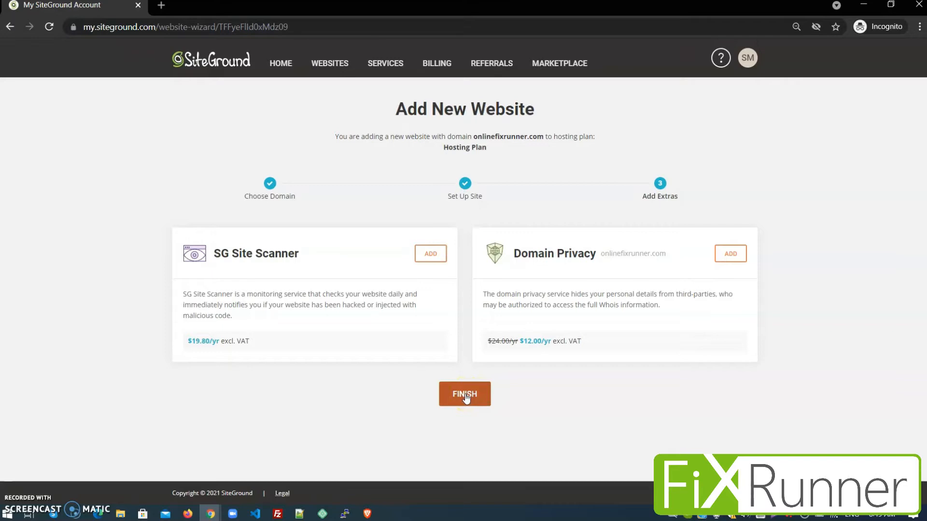
left_click(465, 394)
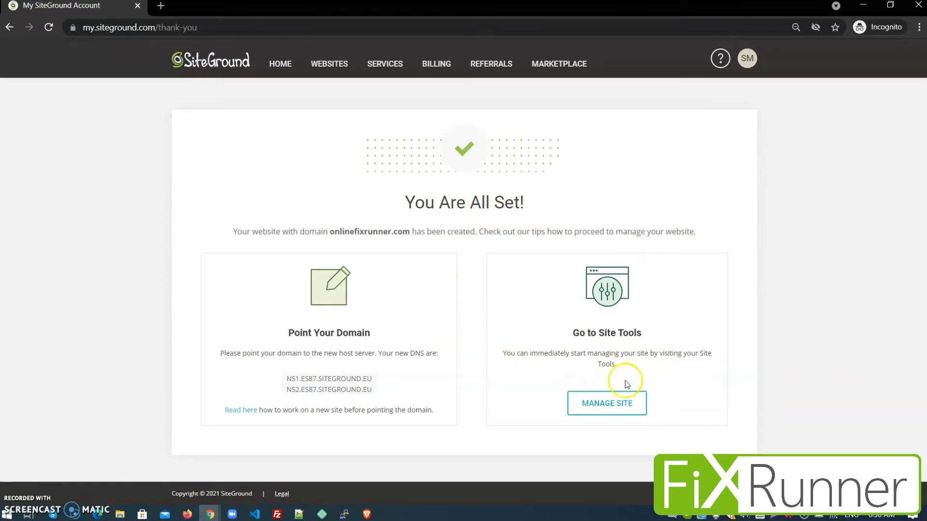
left_click(609, 405)
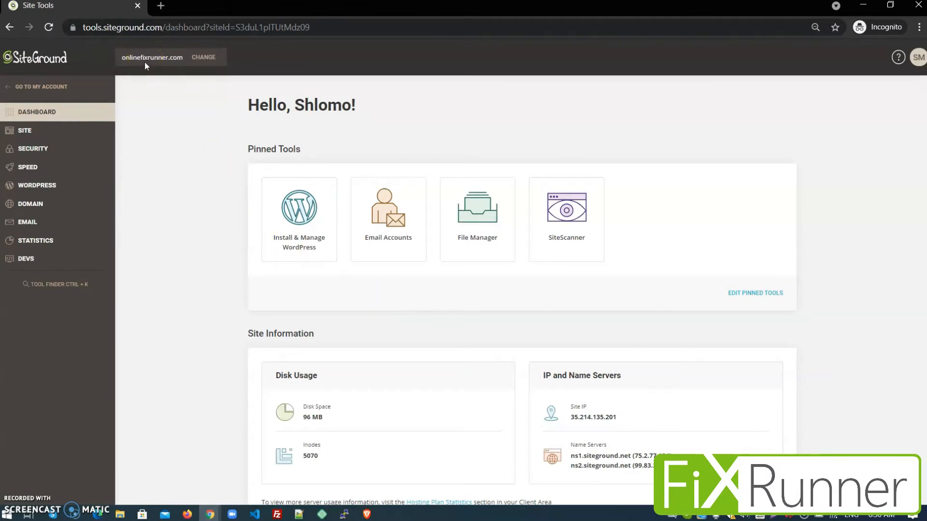
Step: Open the WordPress admin panel of the onlinefixrunner.com installation from the WordPress Install & Manage page
left_click(52, 190)
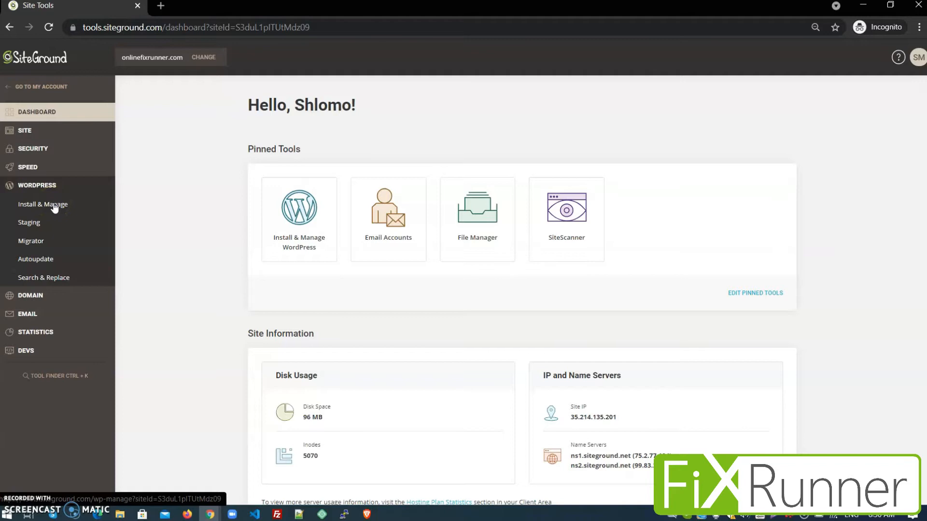
left_click(54, 206)
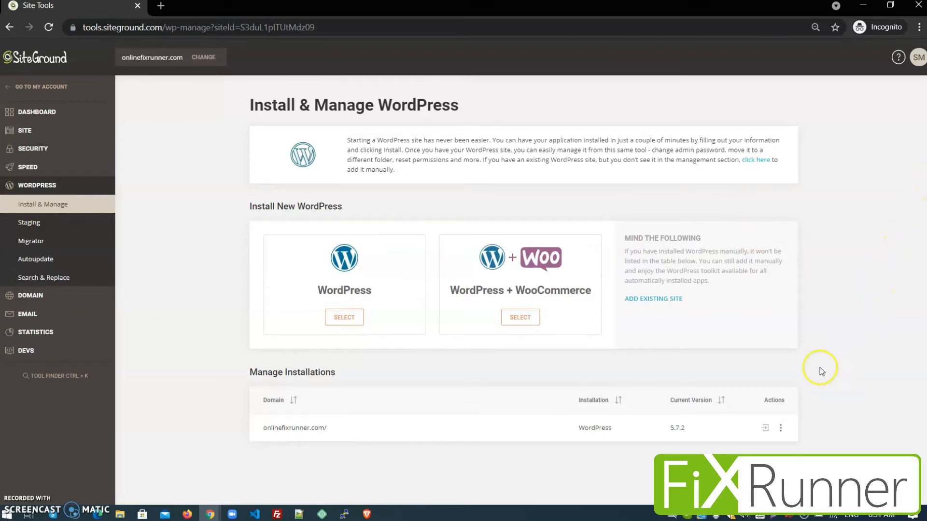
left_click(761, 429)
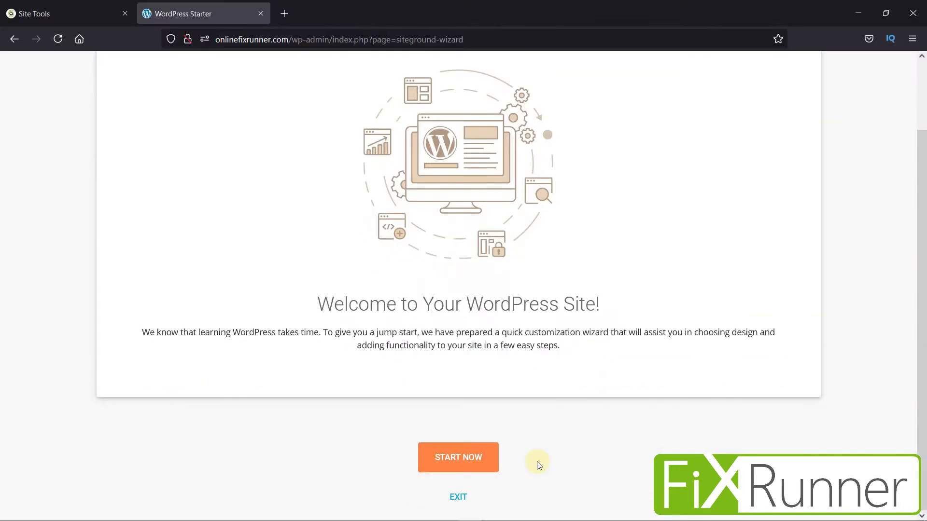
Step: Start the WordPress Starter wizard, browse its theme designs and return to the WordPress dashboard without selecting one
left_click(458, 459)
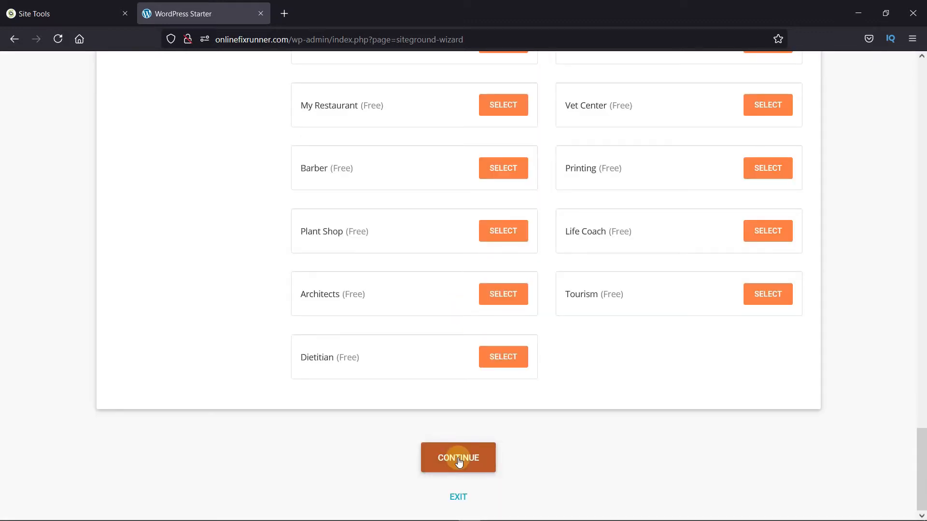
scroll(858, 393, "up", 6)
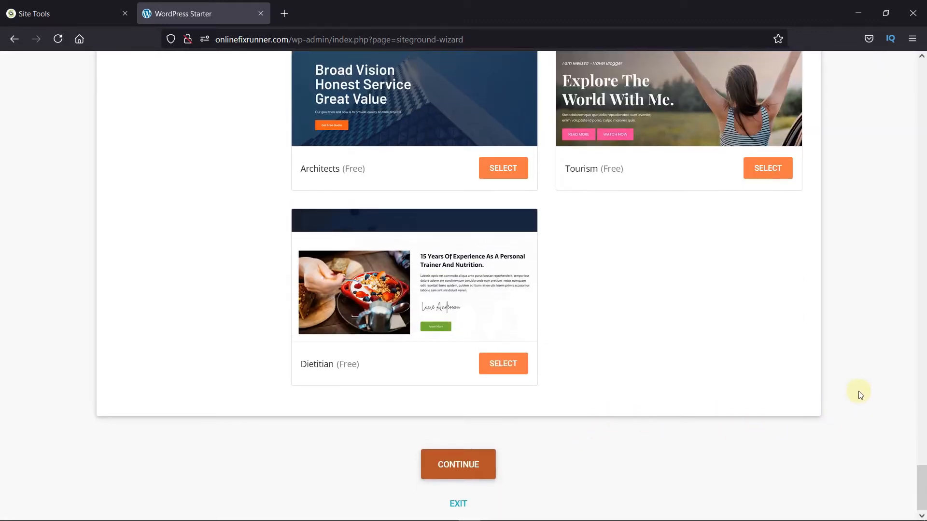
scroll(859, 394, "up", 15)
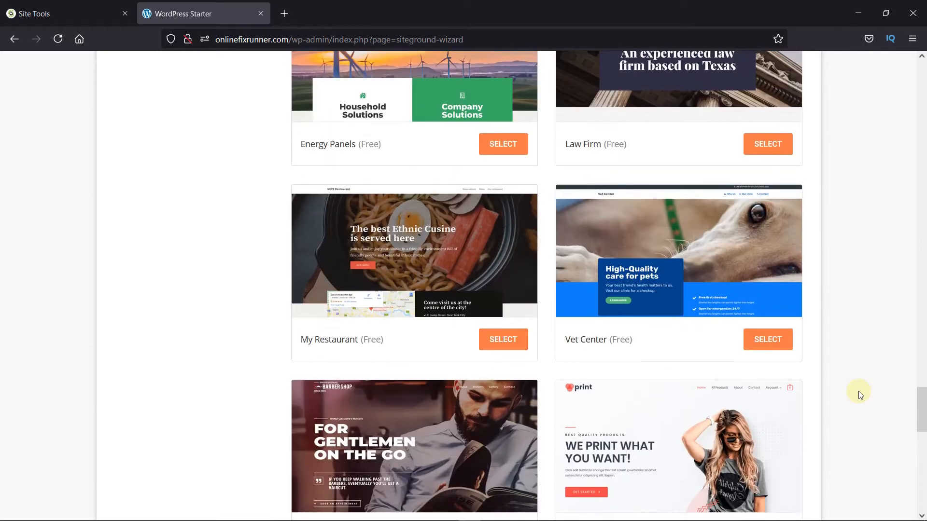
scroll(858, 394, "up", 11)
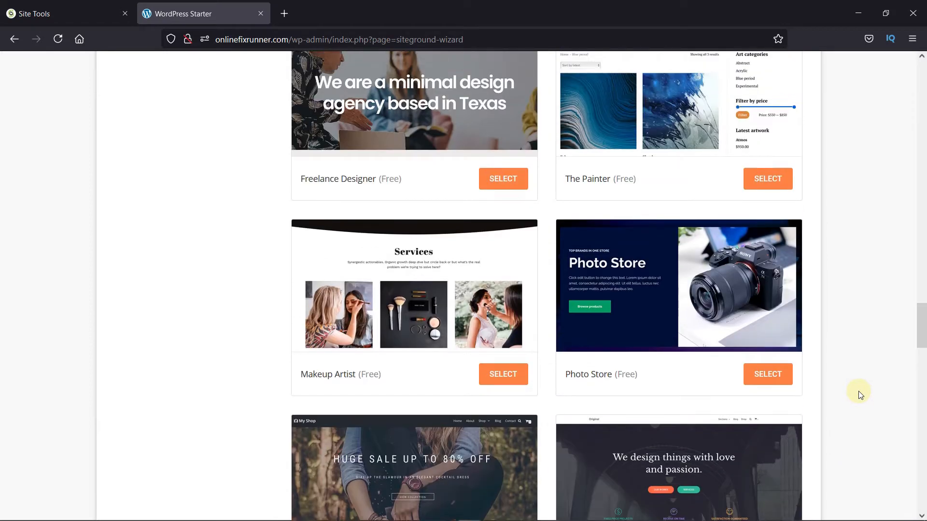
scroll(859, 392, "up", 20)
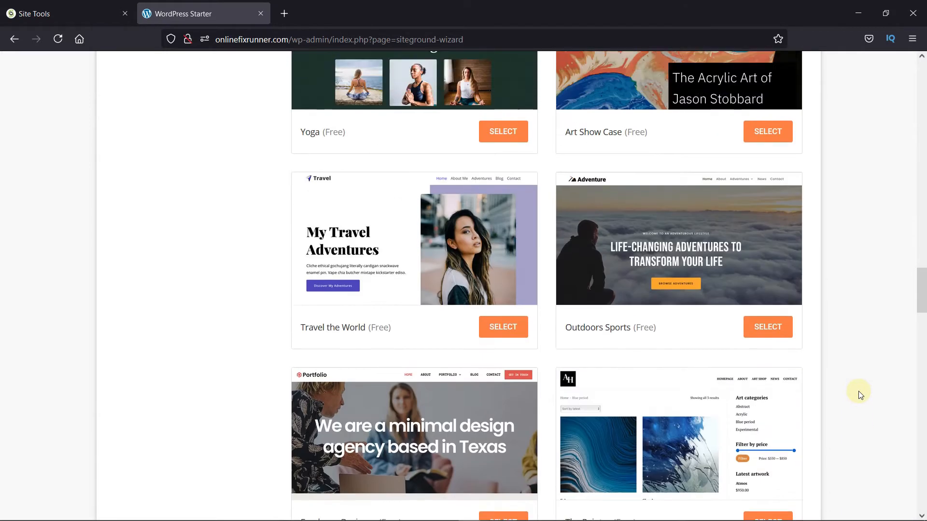
scroll(858, 391, "up", 20)
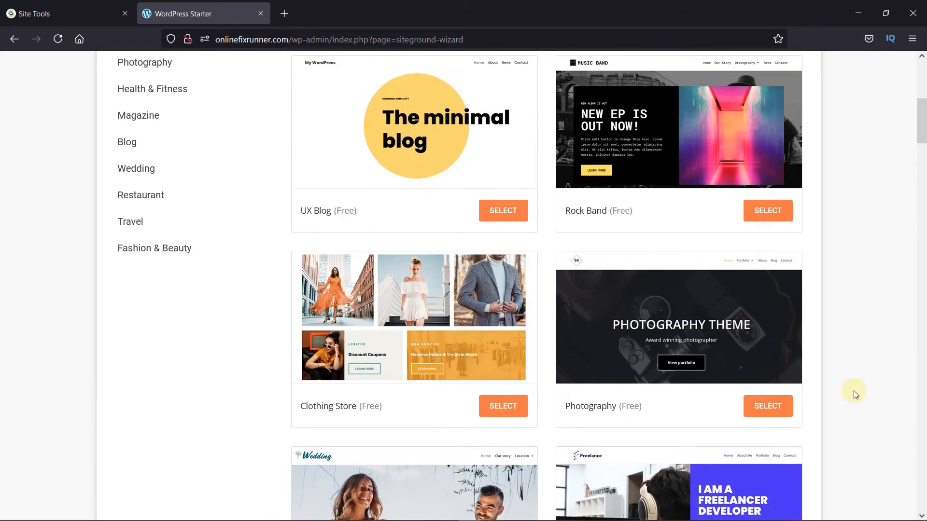
scroll(853, 392, "up", 2)
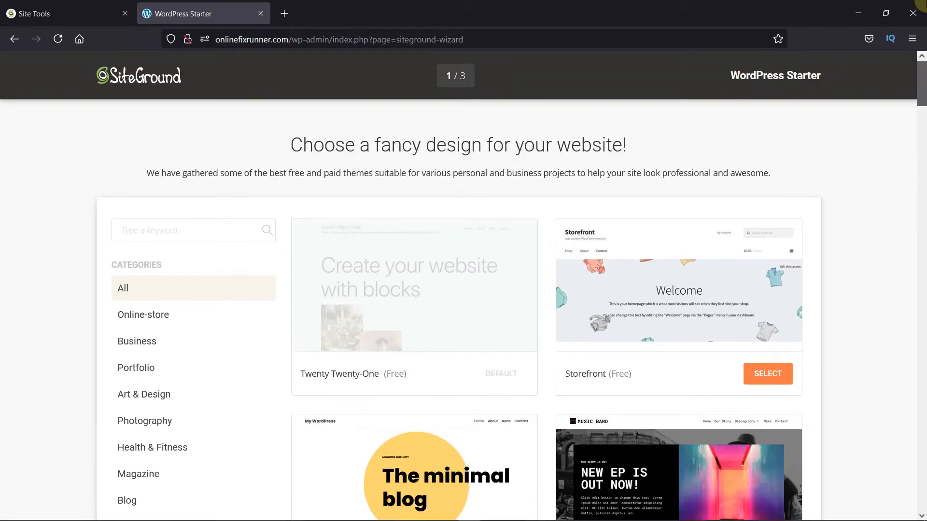
left_click(10, 39)
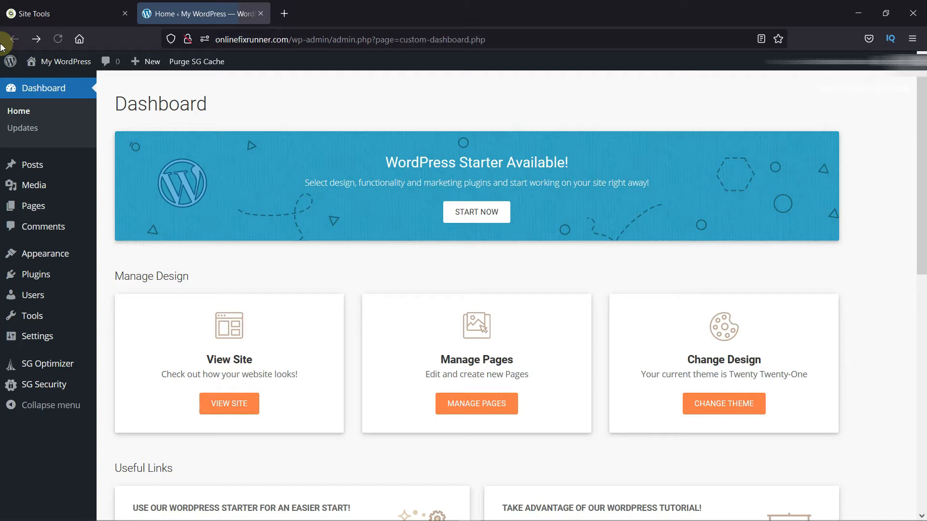
Step: View the site's front end in a separate tab and check its connection security information
mouse_move(62, 67)
middle_click(60, 84)
left_click(367, 14)
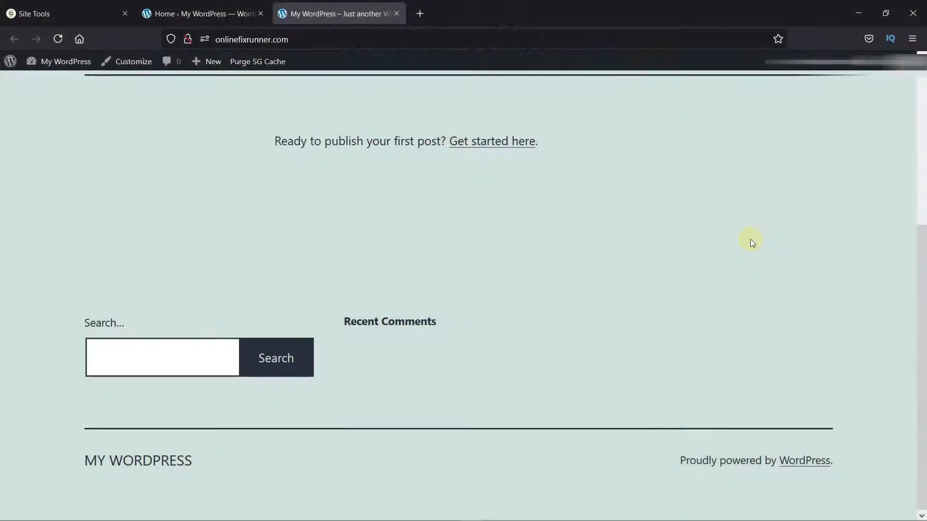
scroll(750, 239, "up", 5)
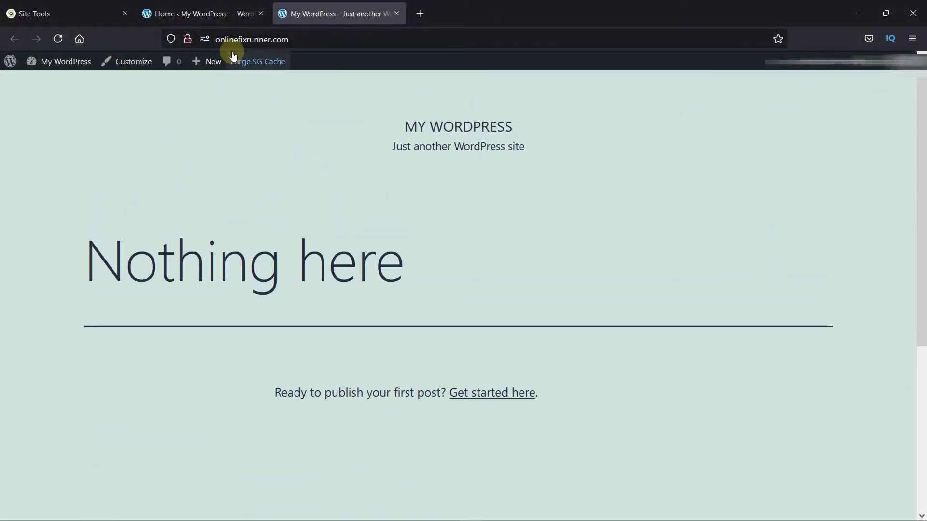
left_click(193, 46)
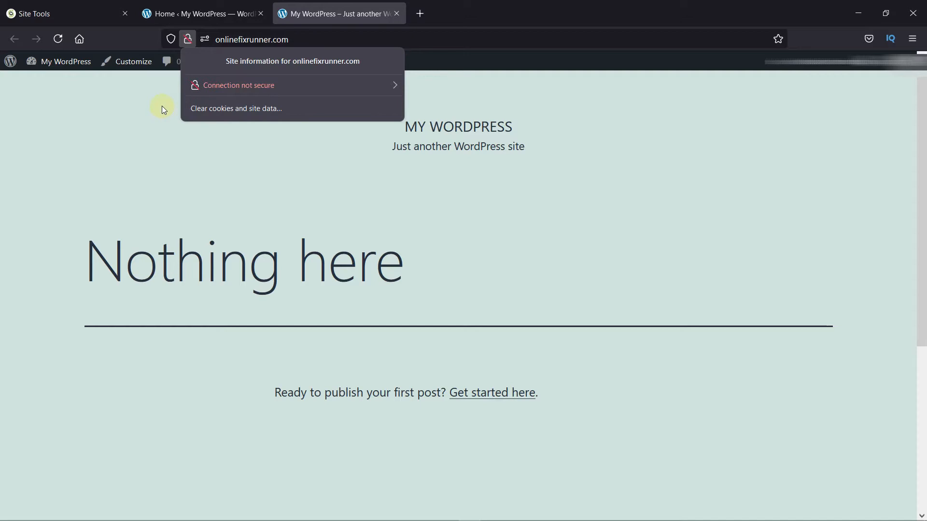
Step: Install a Let's Encrypt Wildcard SSL certificate for onlinefixrunner.com with SiteGround's SSL Manager
left_click(76, 15)
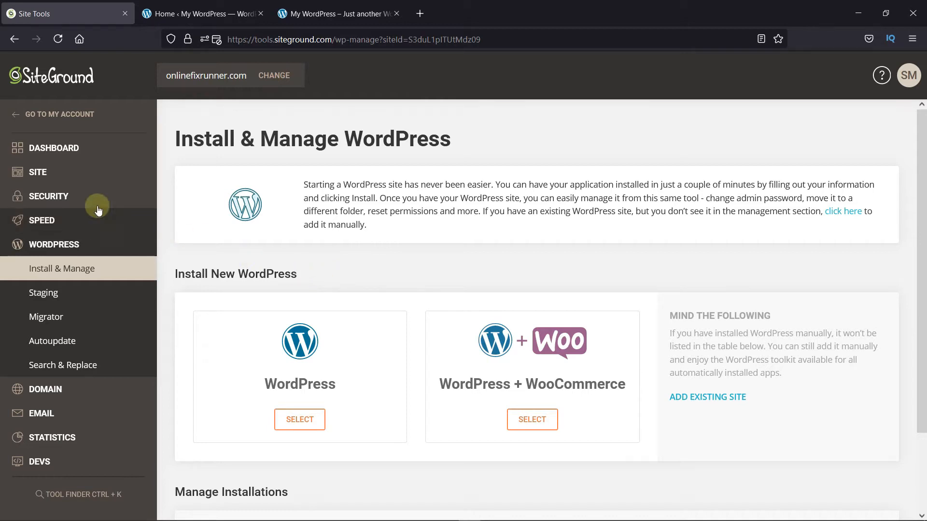
left_click(68, 202)
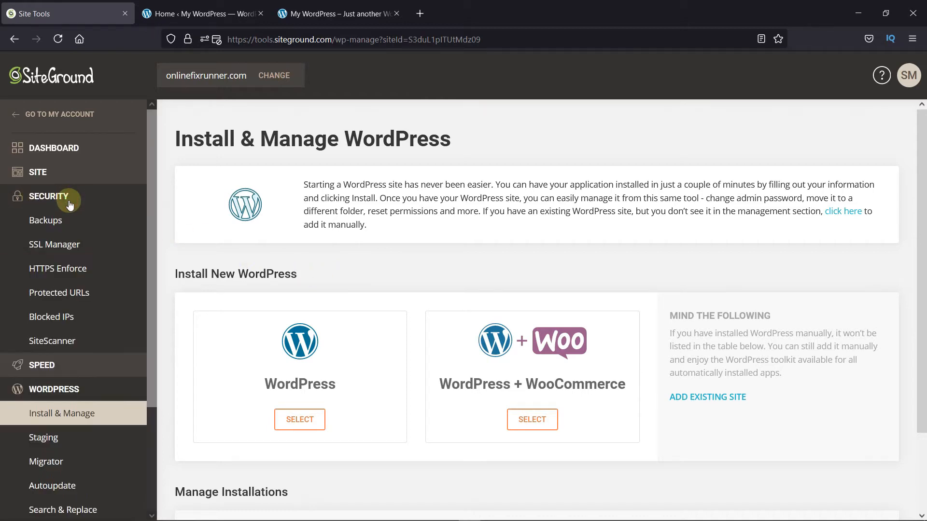
left_click(75, 246)
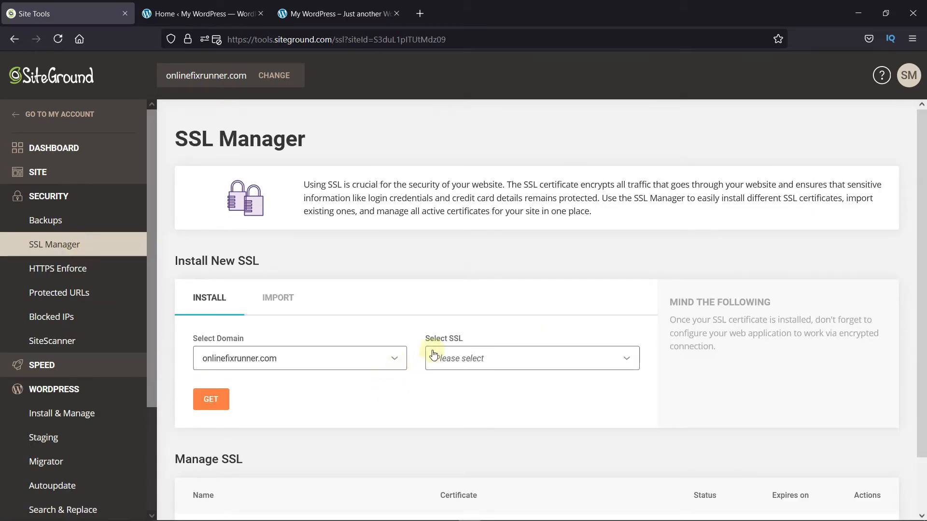
left_click(621, 360)
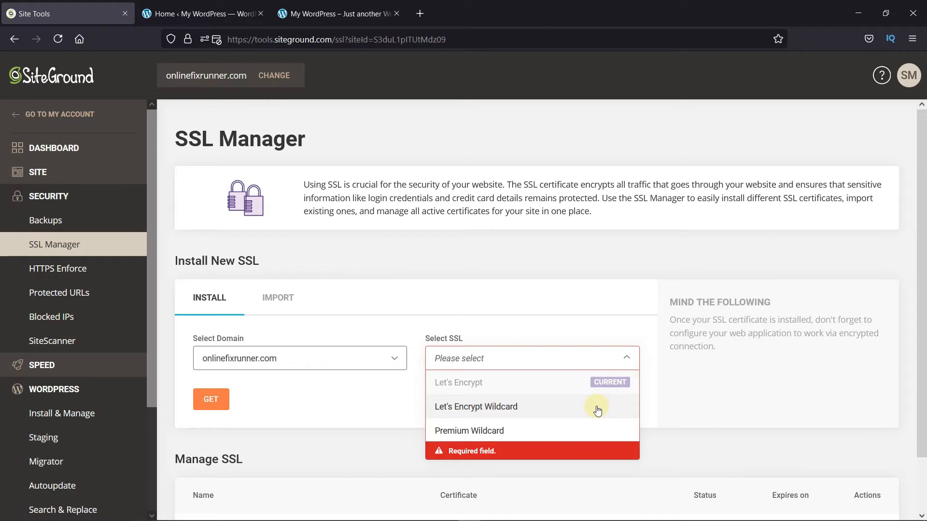
left_click(597, 409)
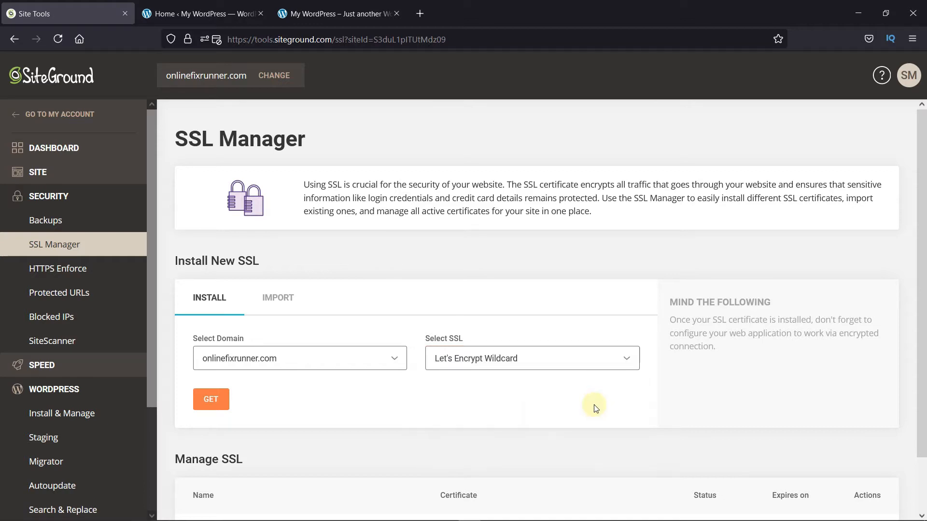
left_click(205, 399)
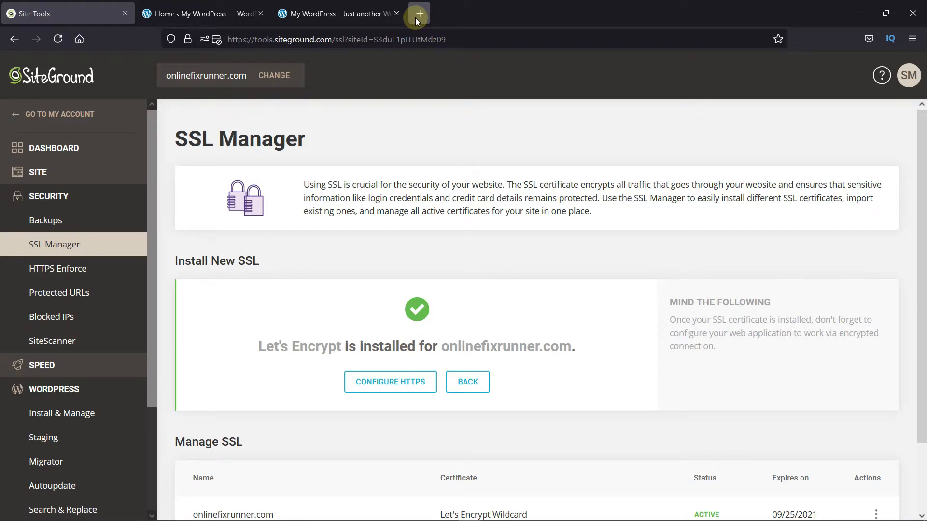
Step: Return to the WordPress dashboard and search the plugins available to add for "really simple ssl"
left_click(202, 14)
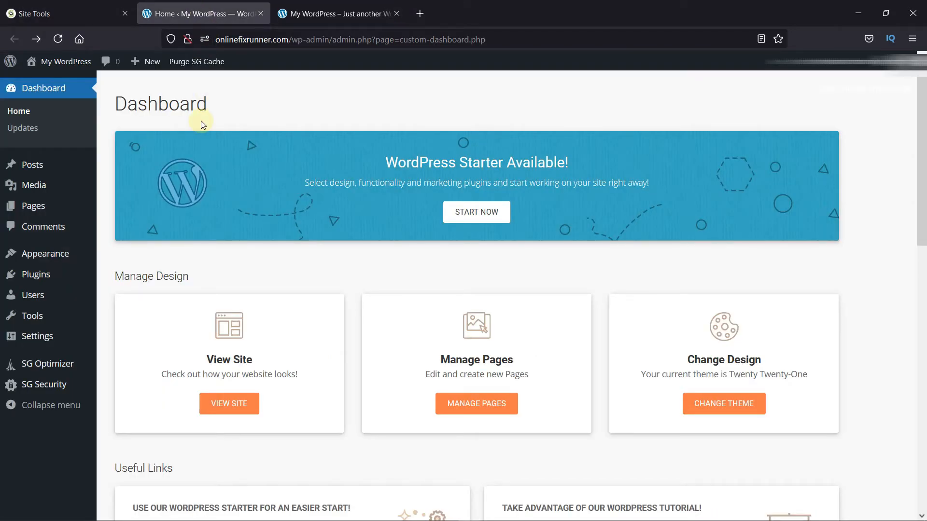
mouse_move(35, 273)
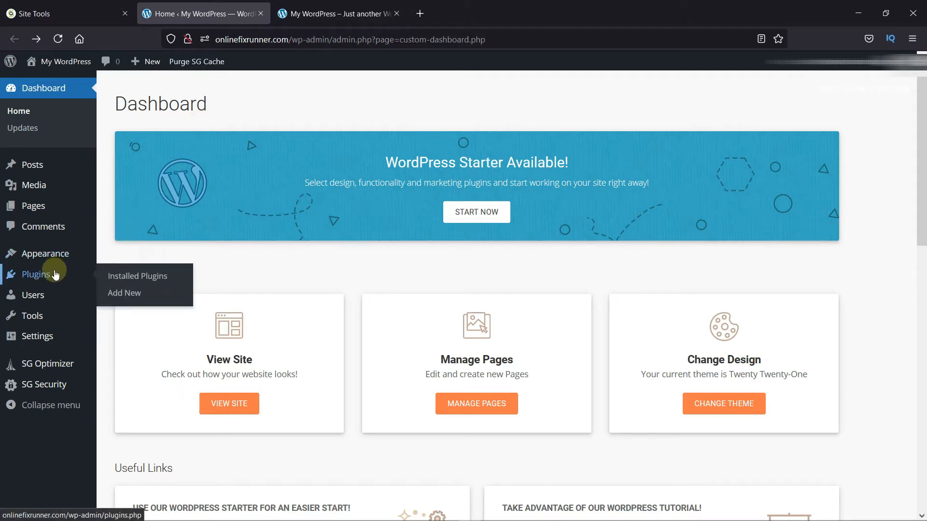
left_click(116, 293)
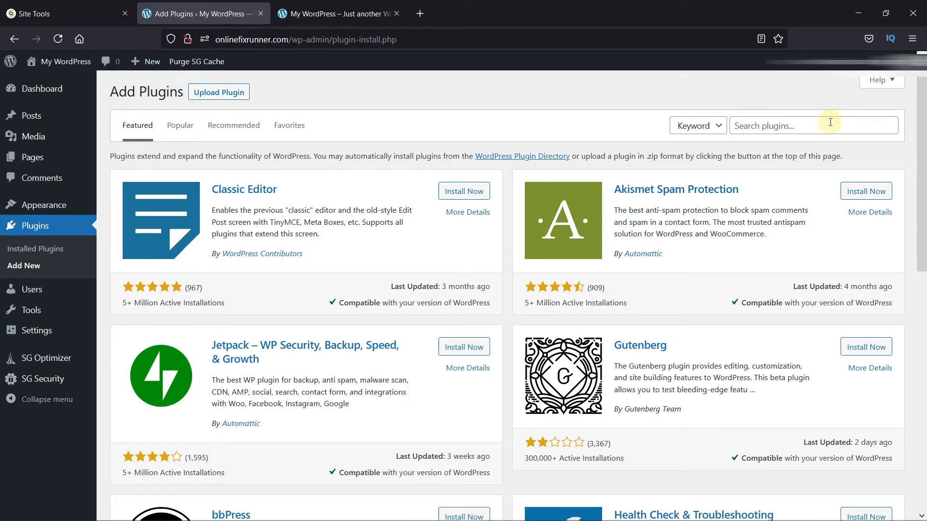
left_click(830, 123)
type("really")
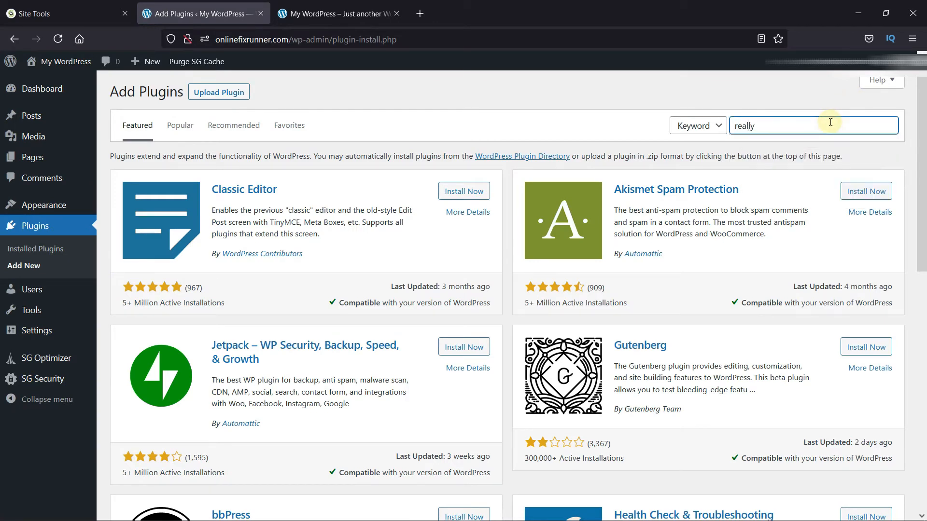
type(" simply")
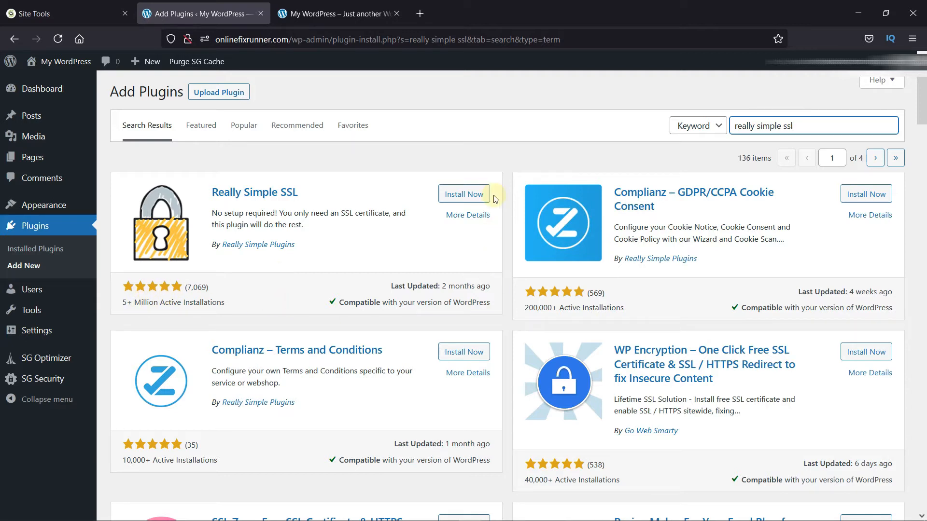
Step: Install and activate the Really Simple SSL plugin, including its SSL migration for the site
left_click(468, 195)
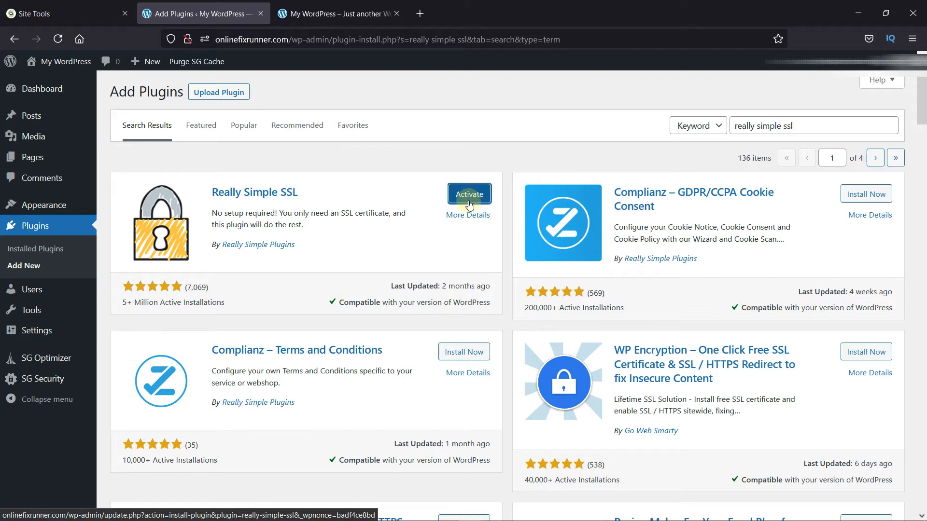
left_click(470, 197)
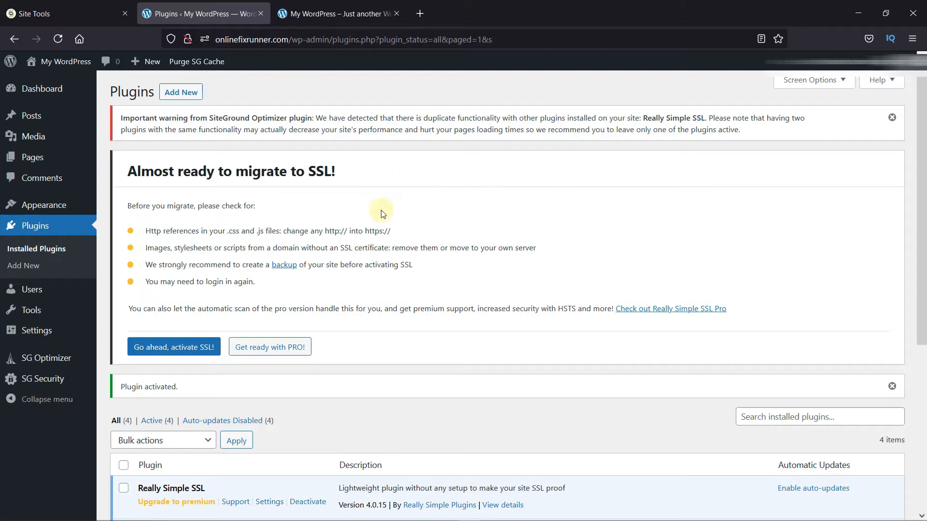
scroll(383, 222, "down", 1)
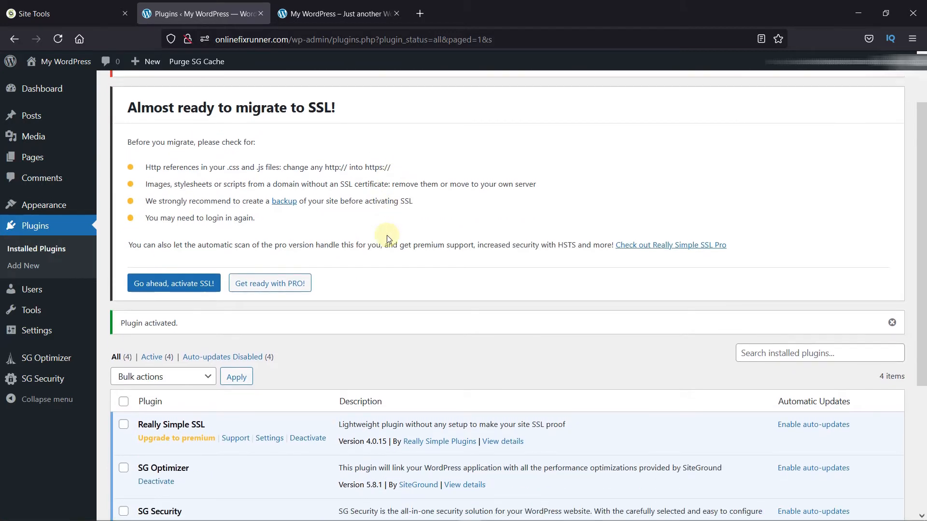
left_click(177, 286)
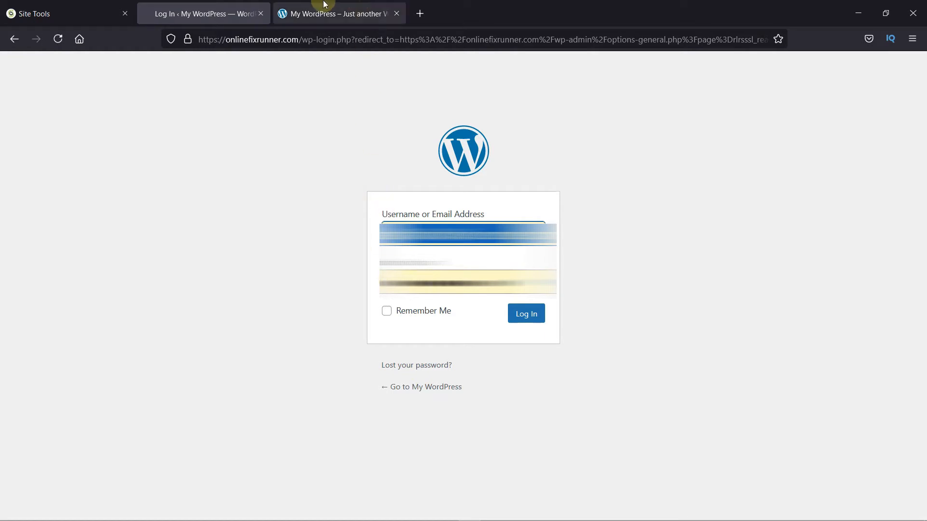
Step: Reload the site's front page and check its connection security information again
left_click(297, 11)
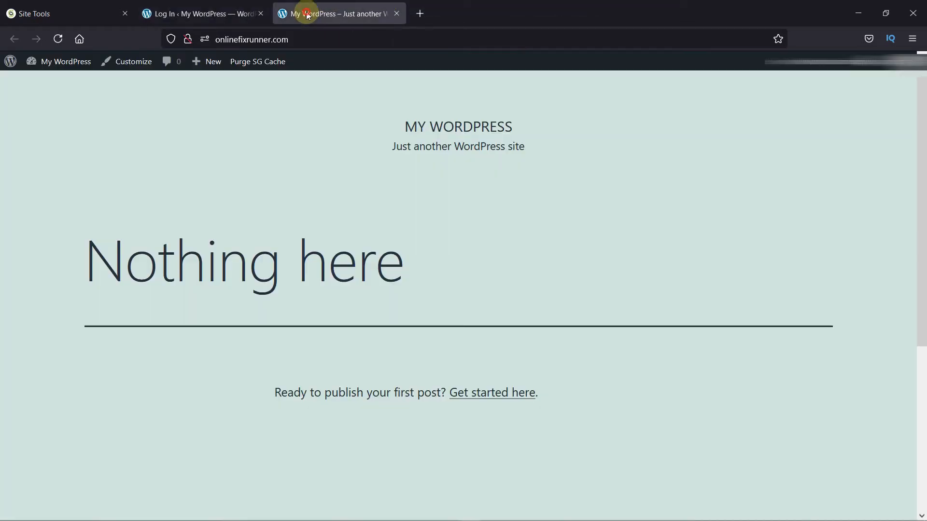
left_click(58, 38)
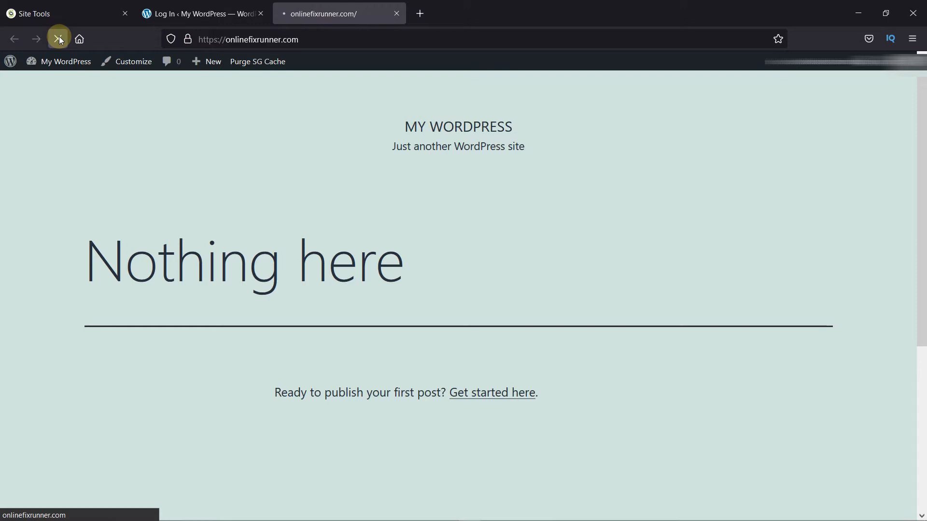
left_click(188, 39)
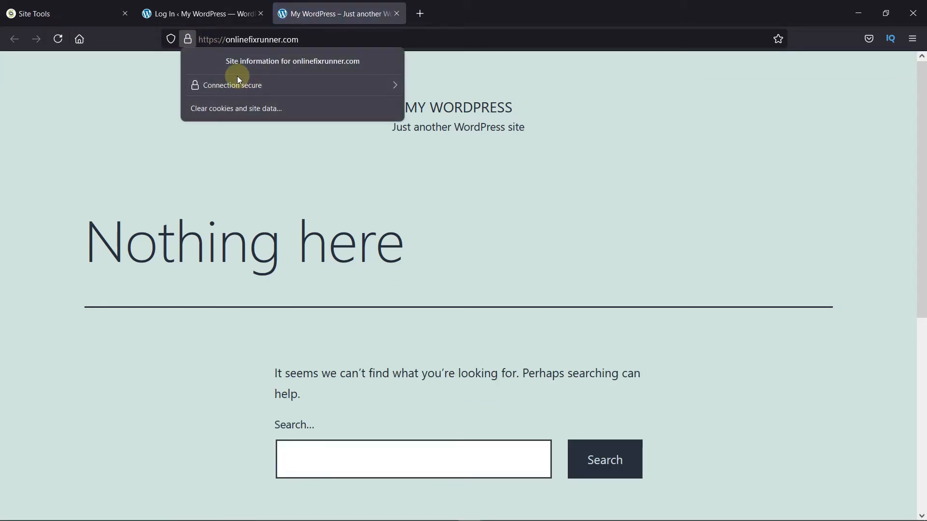
Step: Log back in to the WordPress admin with the saved credentials and open the dashboard home
left_click(198, 13)
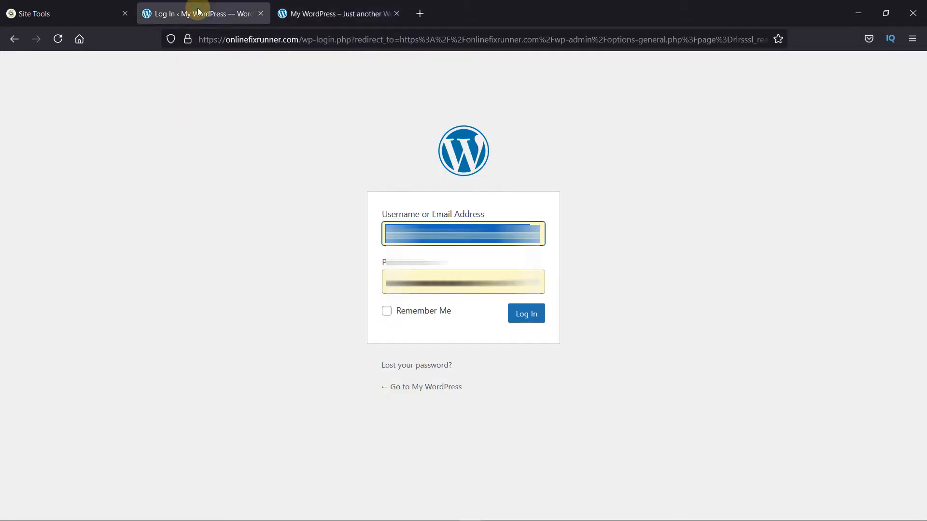
left_click(271, 211)
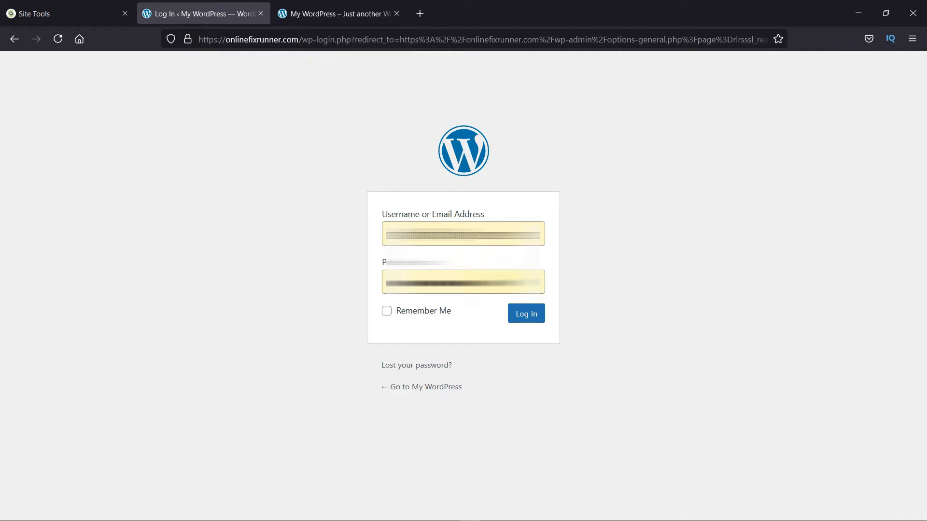
left_click(530, 315)
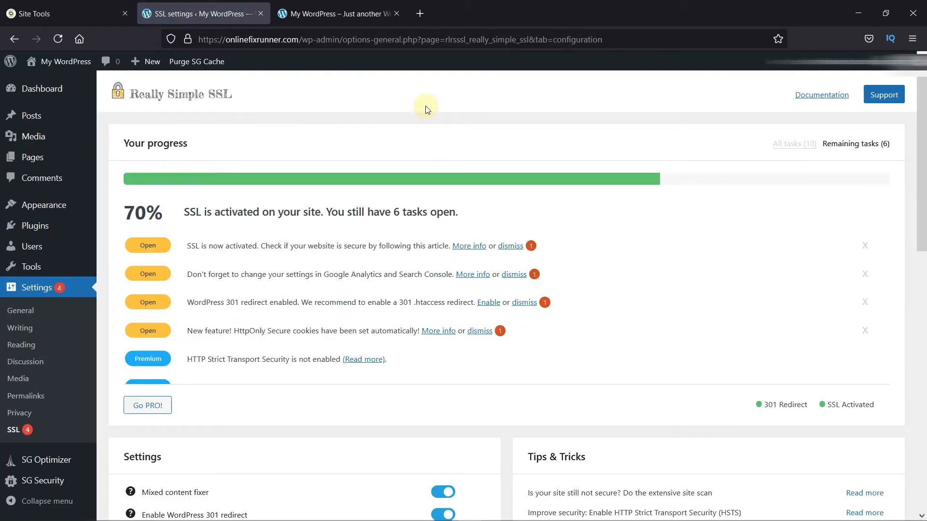
left_click(40, 88)
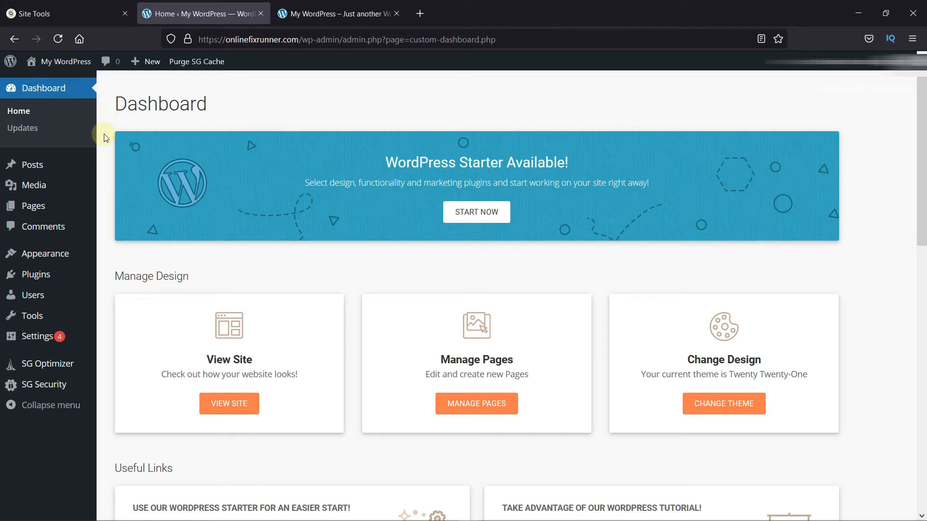
Step: Deactivate the SG Optimizer, SG Security and WordPress Starter plugins together with a bulk action
mouse_move(84, 165)
mouse_move(70, 276)
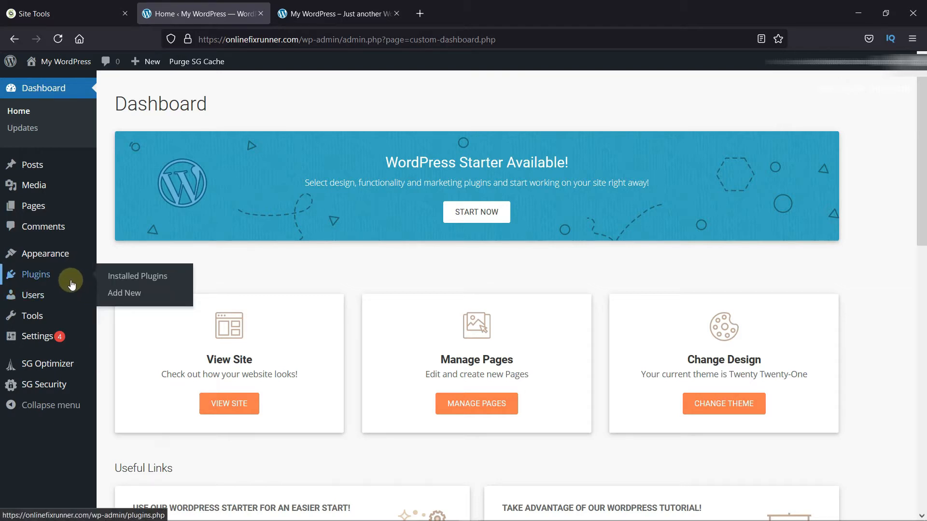
left_click(118, 279)
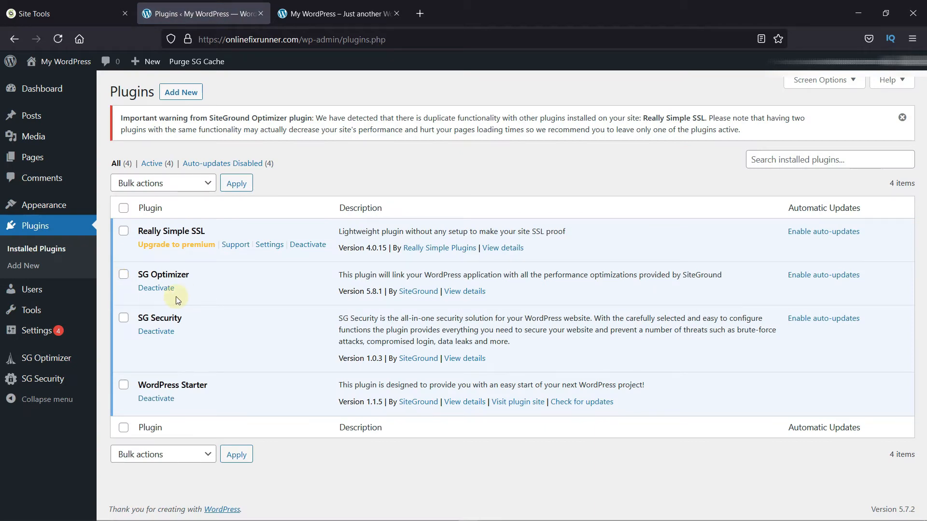
left_click(124, 274)
left_click(123, 318)
left_click(123, 386)
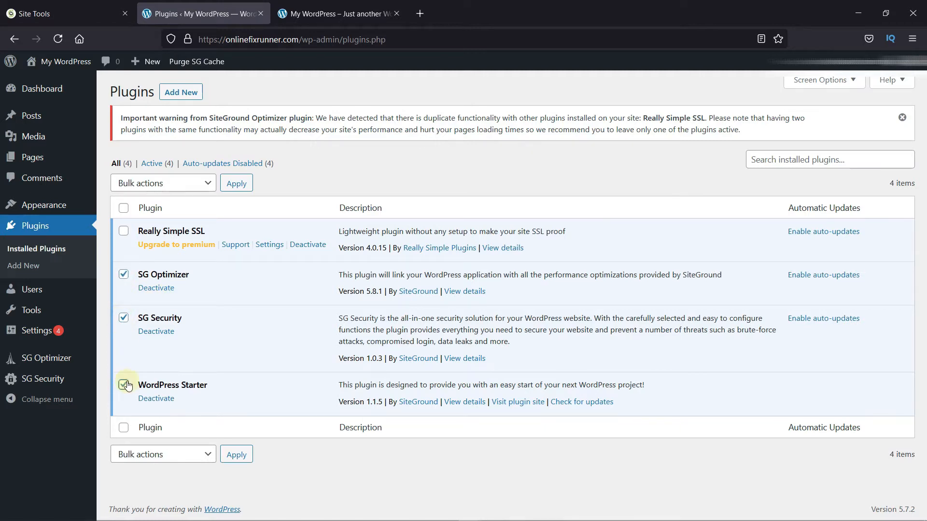
left_click(208, 192)
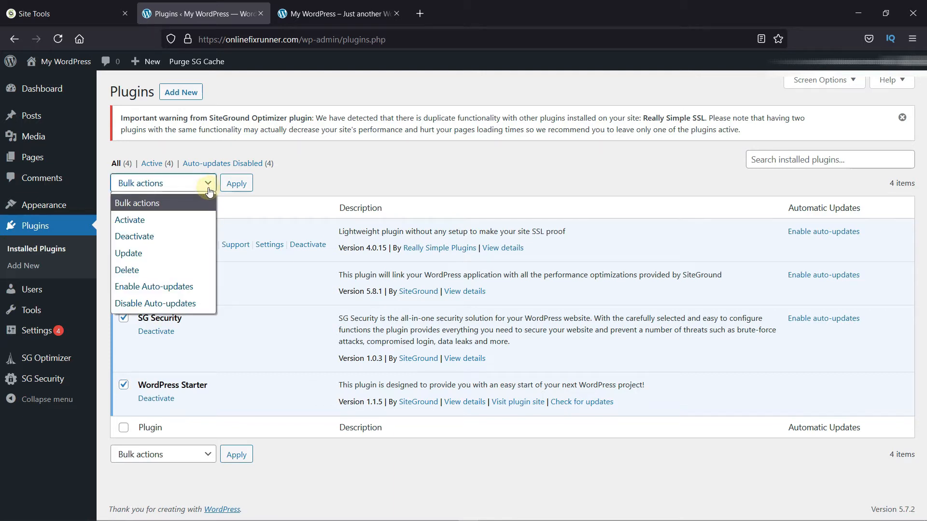
left_click(179, 239)
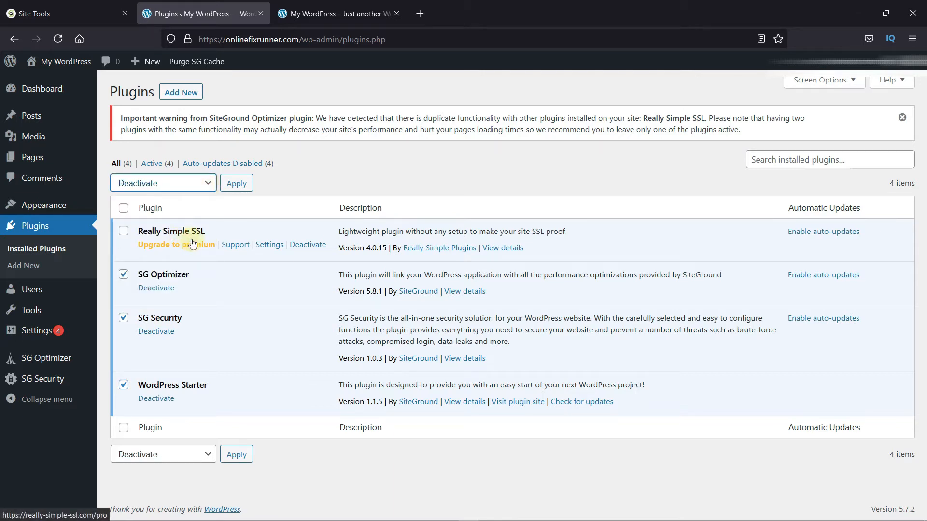
left_click(237, 186)
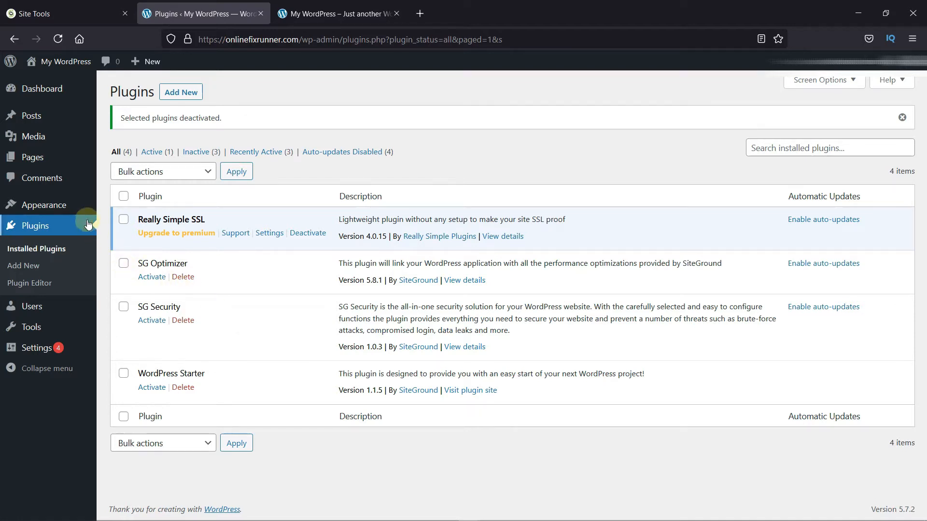
Step: Search the themes available to add for "astra"
mouse_move(75, 206)
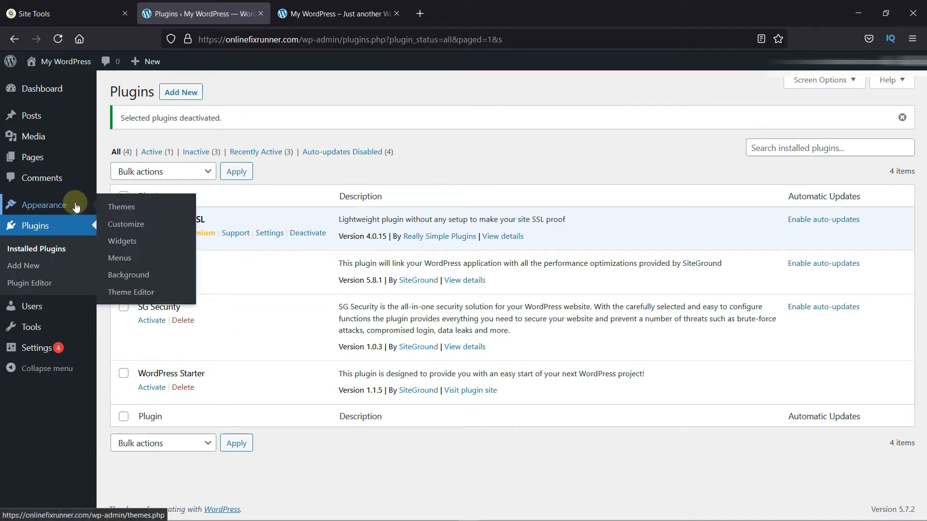
left_click(104, 210)
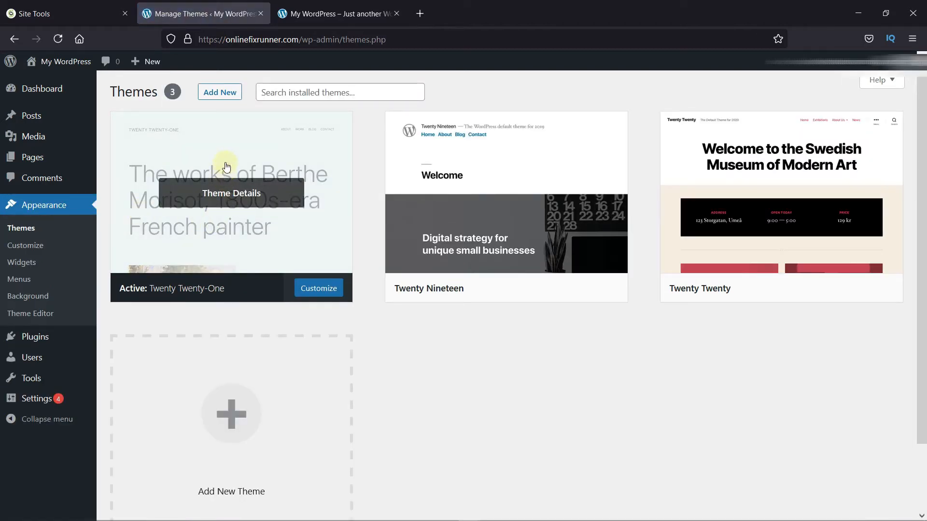
left_click(211, 98)
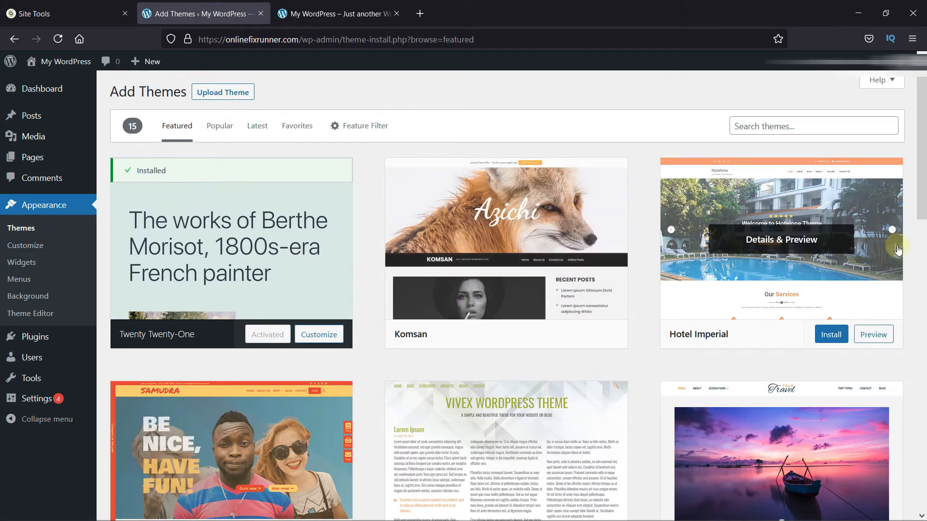
left_click_drag(923, 147, 922, 96)
left_click(848, 125)
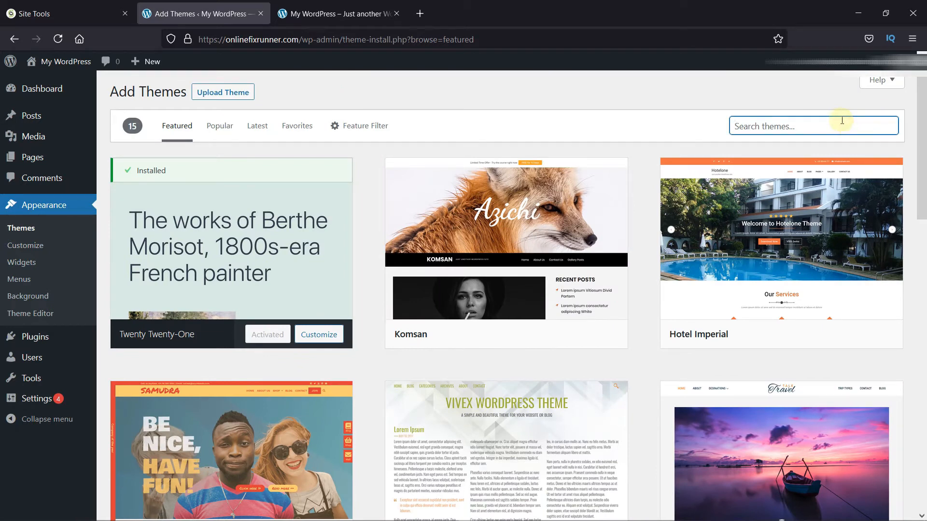
type("astra")
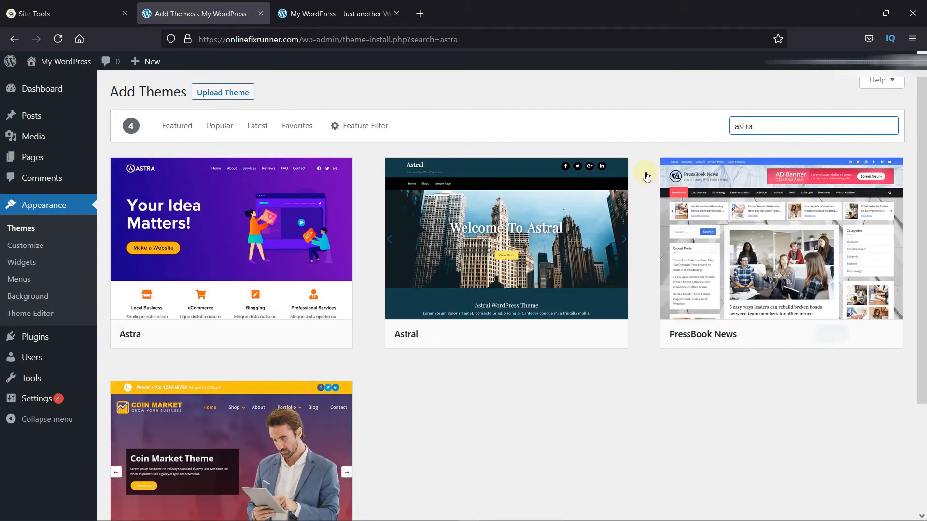
Step: Preview the Astra theme with its description, install it and activate it on the site
mouse_move(234, 271)
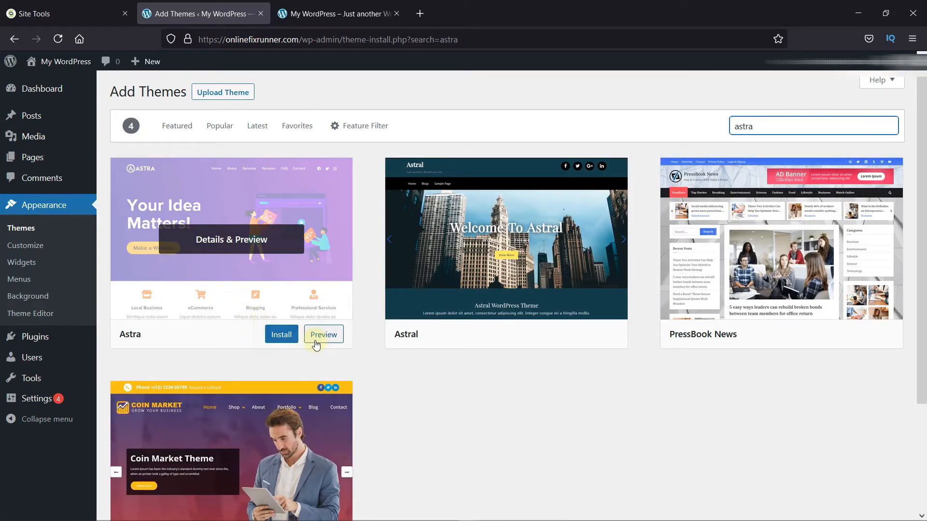
left_click(314, 341)
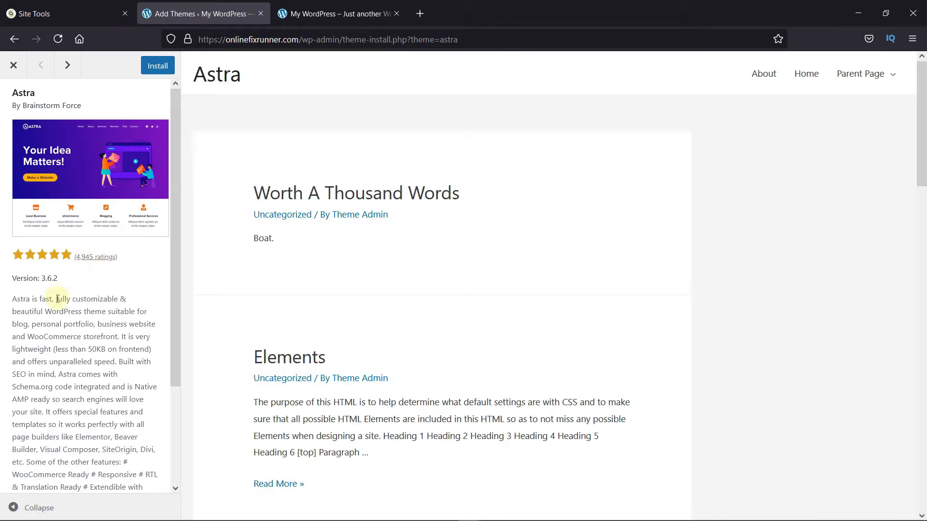
scroll(58, 337, "down", 3)
scroll(87, 270, "up", 3)
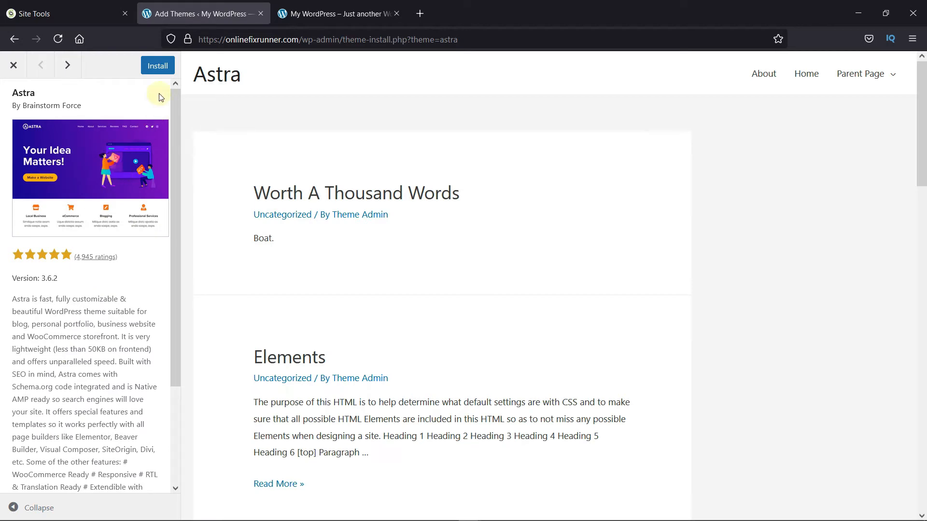
left_click(163, 64)
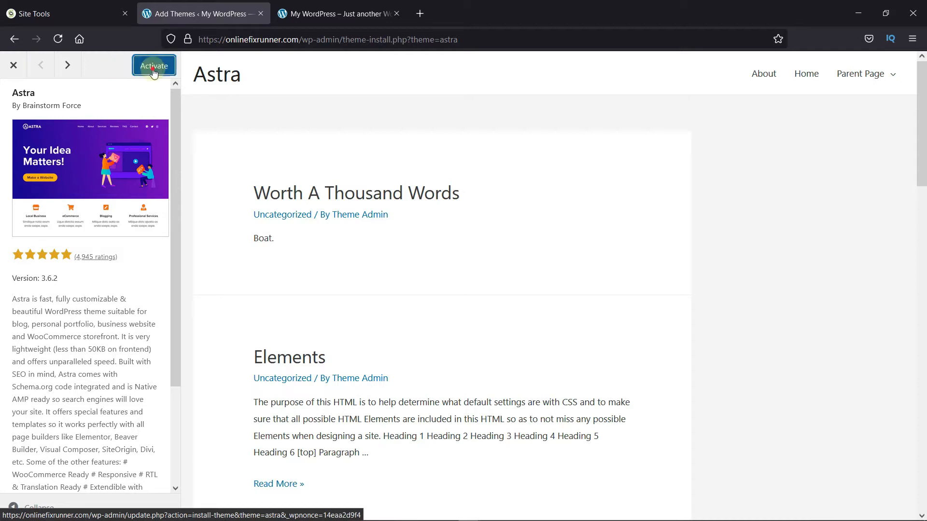
left_click(153, 68)
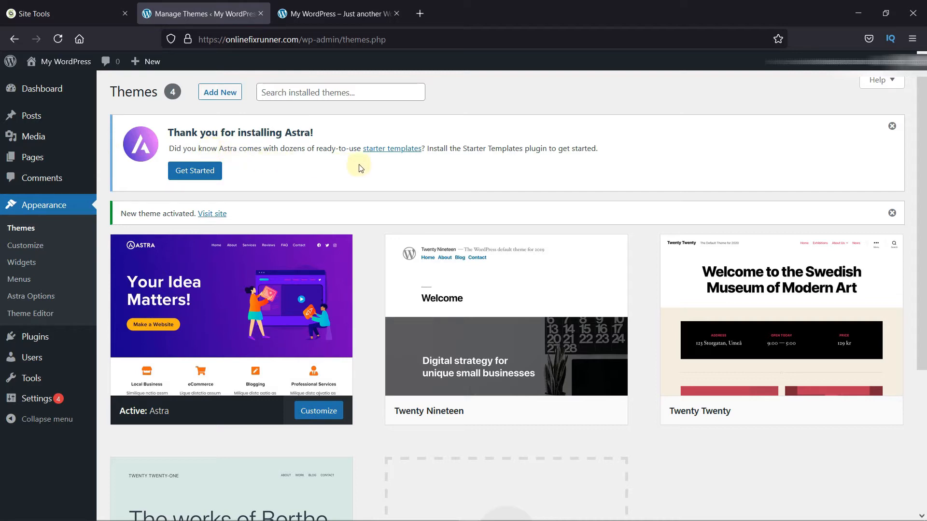
Step: Get started with Astra's Starter Templates and choose Elementor as the page builder
left_click(193, 173)
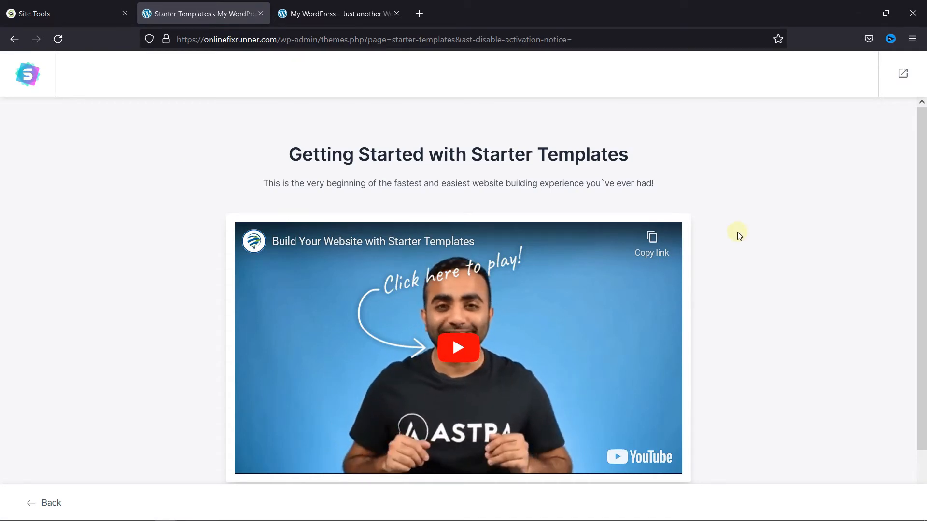
scroll(737, 234, "down", 2)
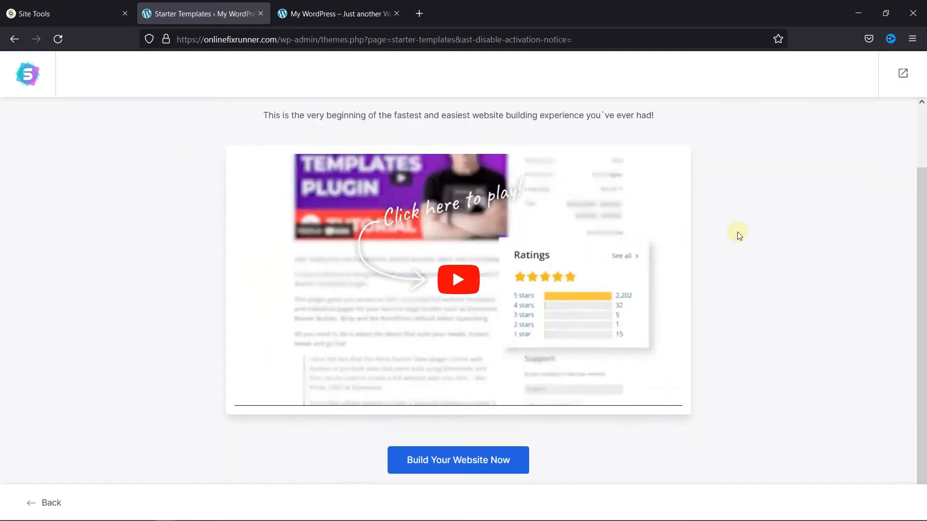
left_click(440, 465)
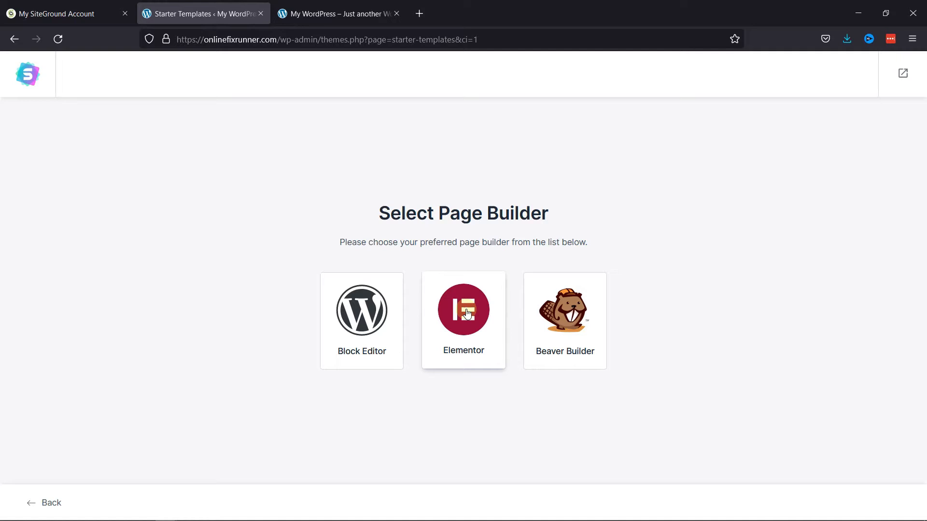
left_click(465, 316)
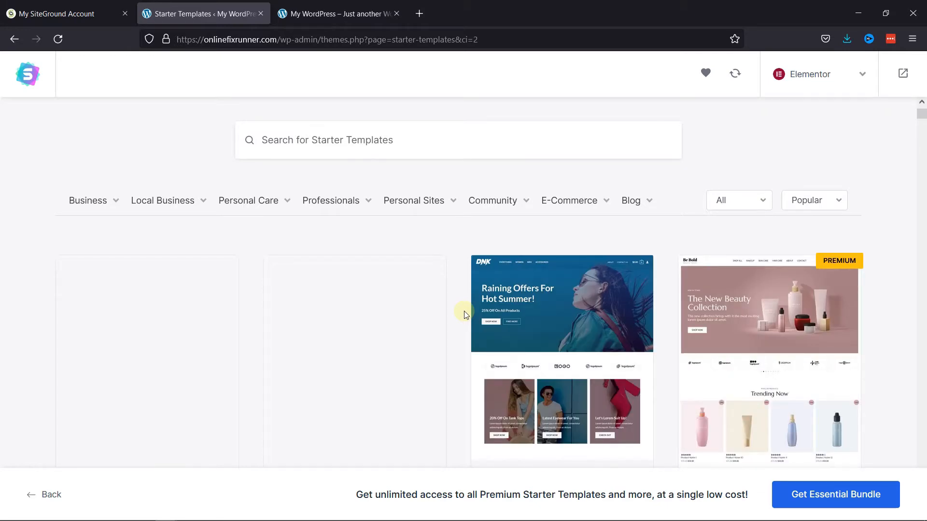
Step: Browse the Elementor starter templates and filter them to the Restaurant category under Business
scroll(465, 315, "down", 5)
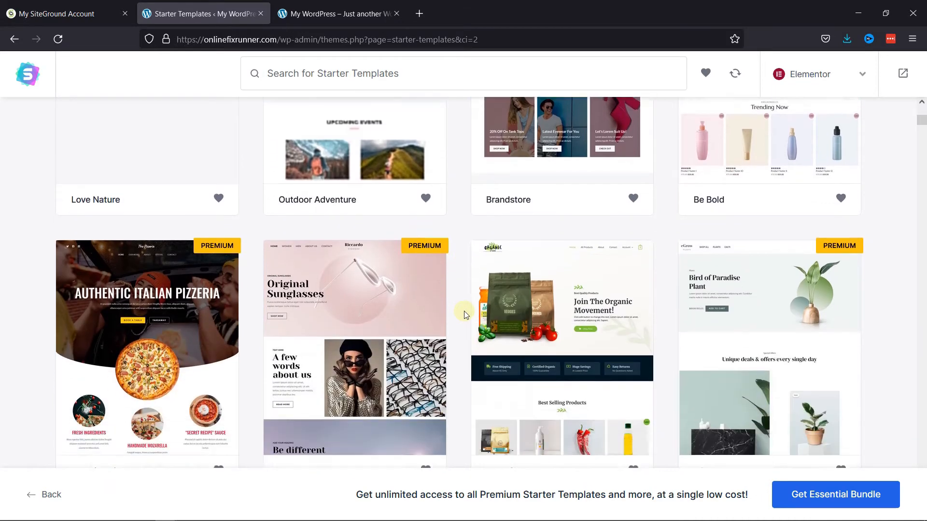
scroll(465, 314, "down", 18)
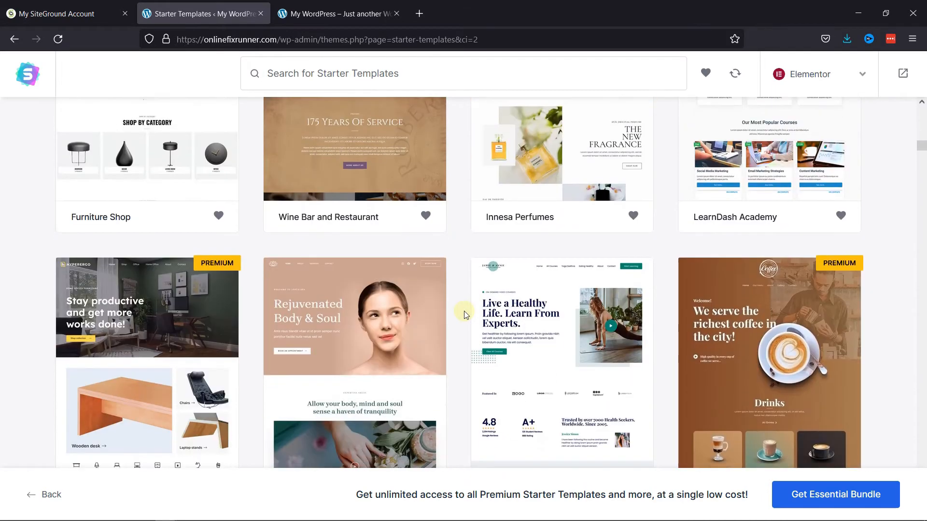
scroll(464, 314, "up", 15)
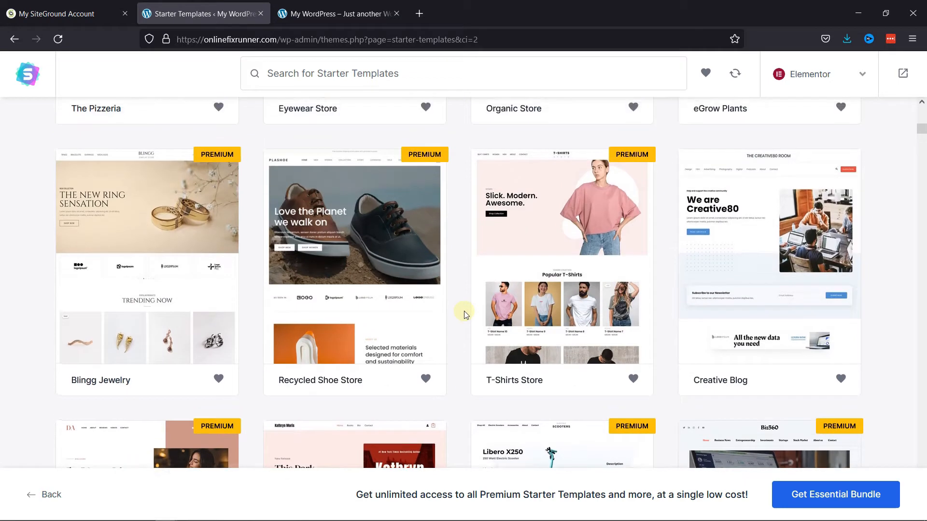
scroll(464, 314, "up", 10)
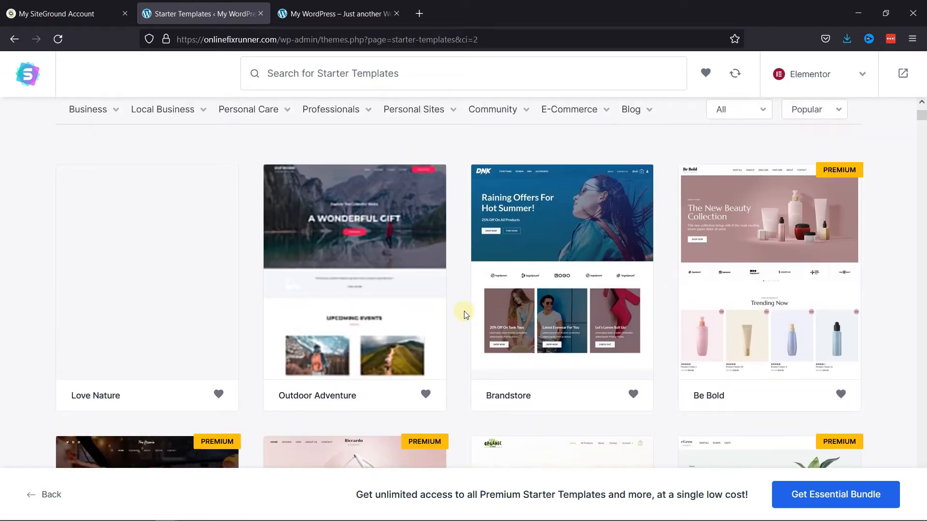
scroll(464, 314, "up", 3)
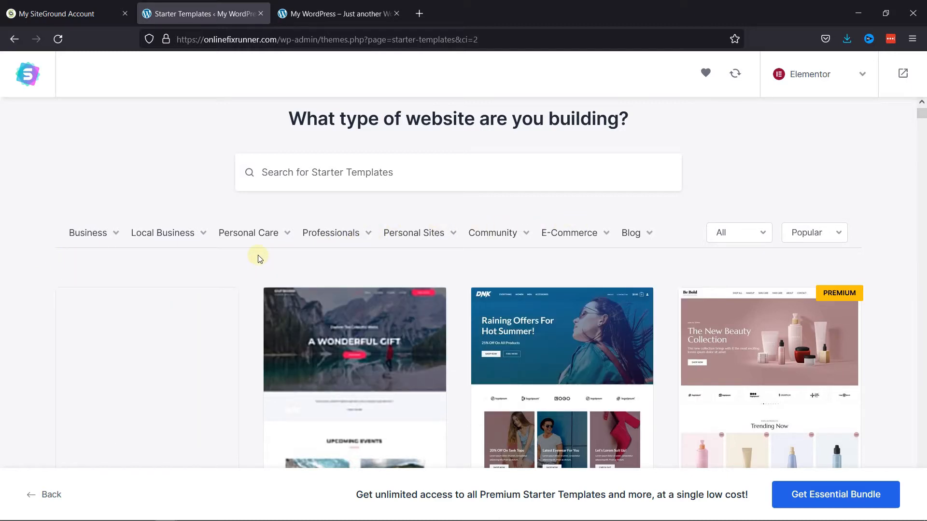
mouse_move(111, 246)
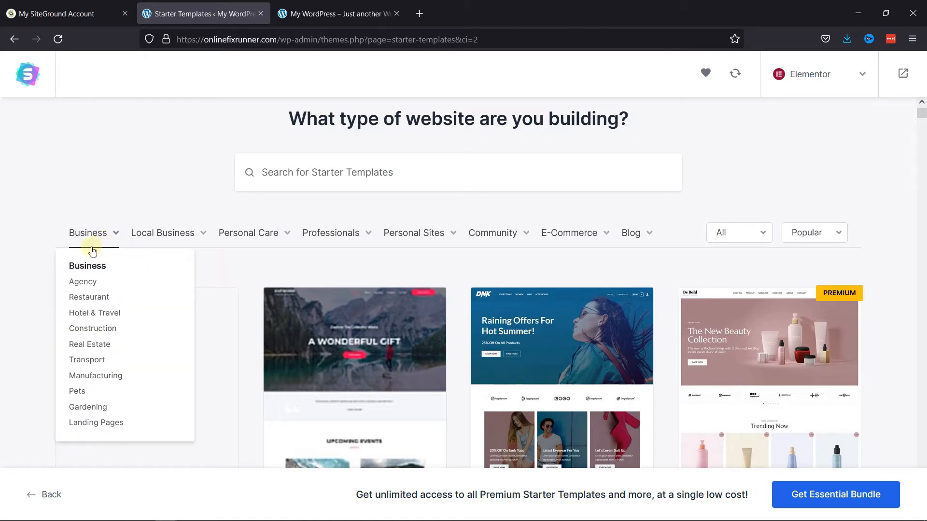
mouse_move(93, 235)
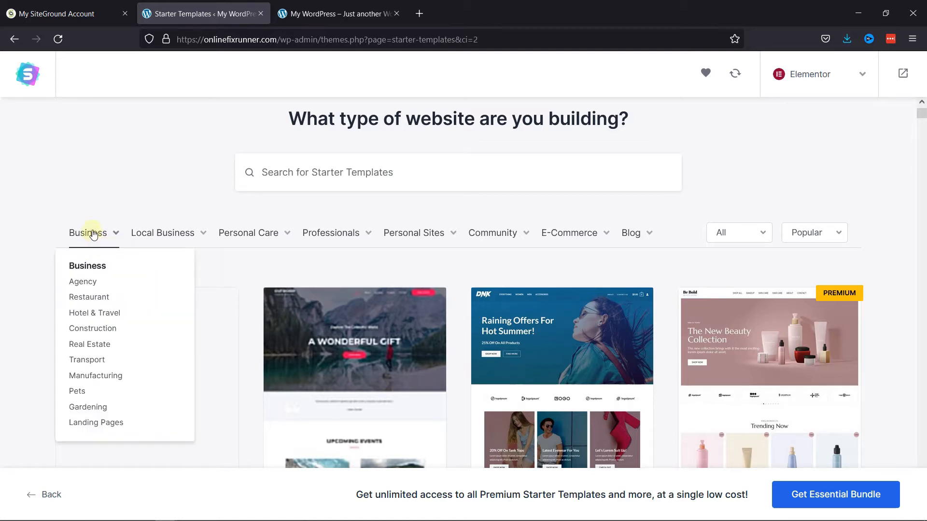
left_click(90, 297)
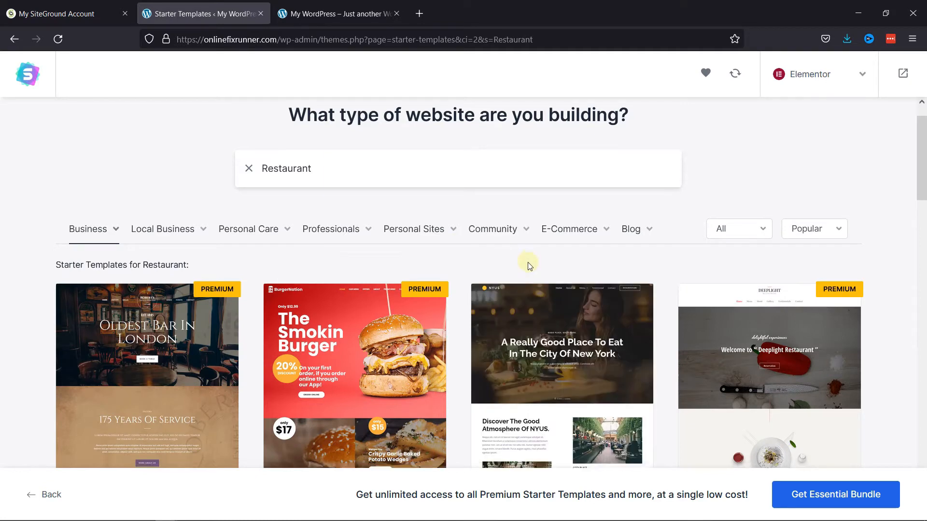
Step: Look through the restaurant templates, select the Steak House template and review its page preview
scroll(528, 262, "down", 5)
scroll(528, 265, "down", 5)
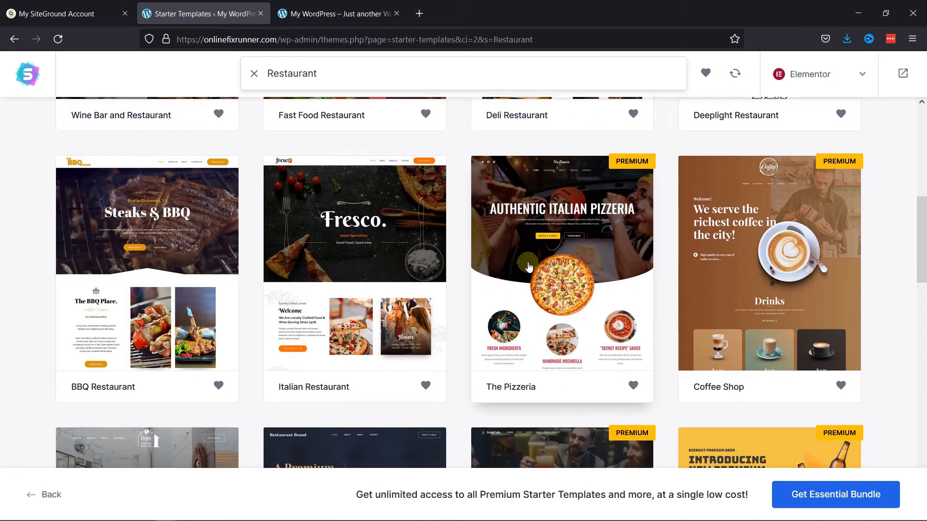
scroll(528, 267, "down", 5)
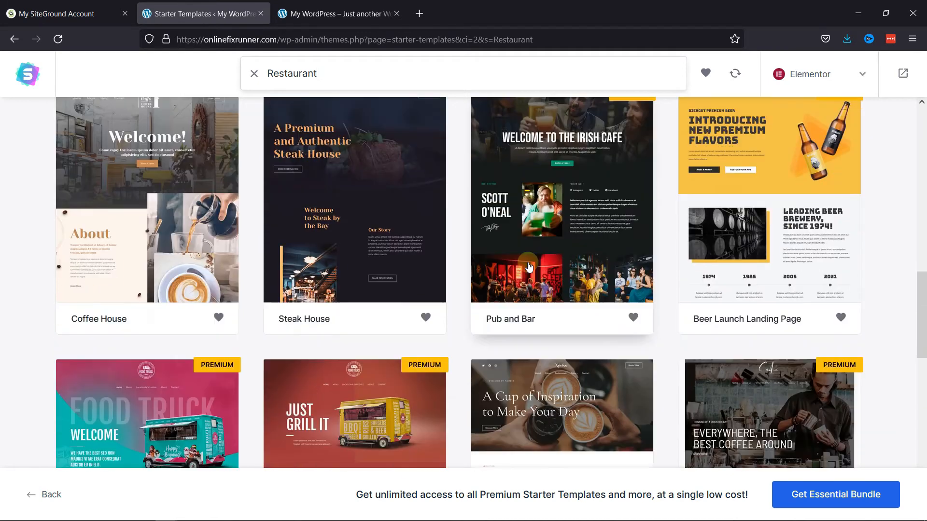
scroll(530, 266, "down", 5)
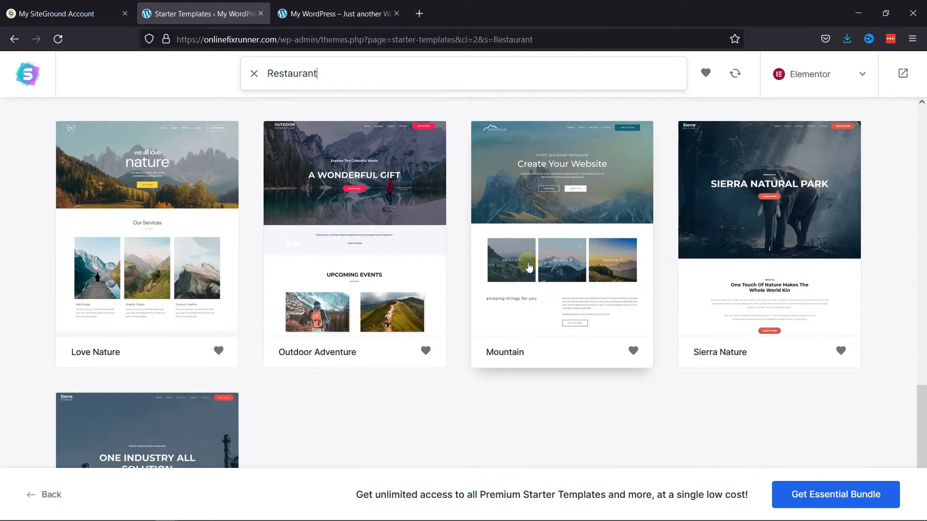
scroll(529, 267, "up", 9)
scroll(529, 267, "up", 4)
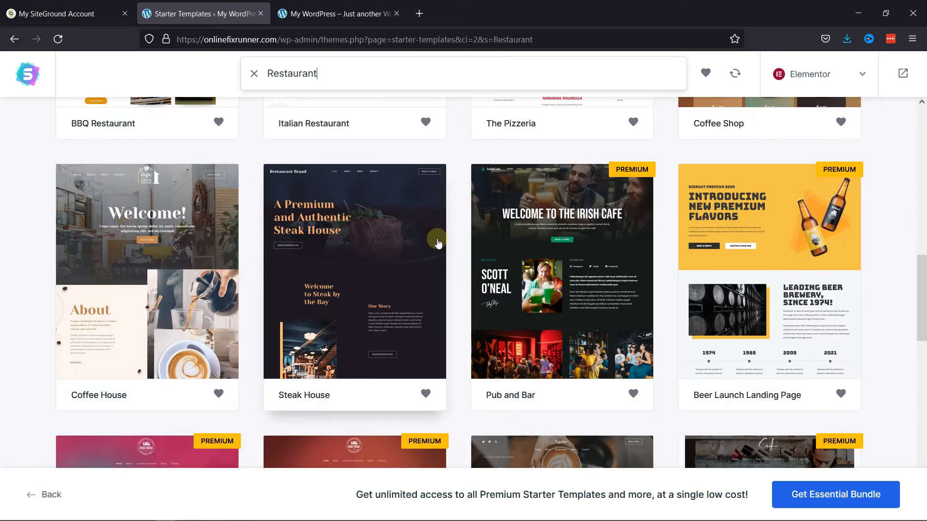
left_click(440, 243)
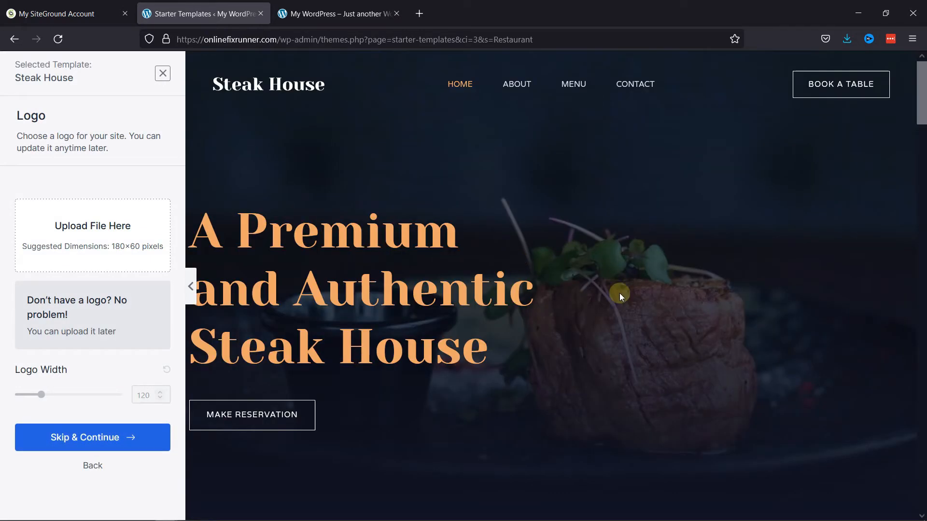
scroll(619, 295, "down", 5)
scroll(621, 295, "down", 15)
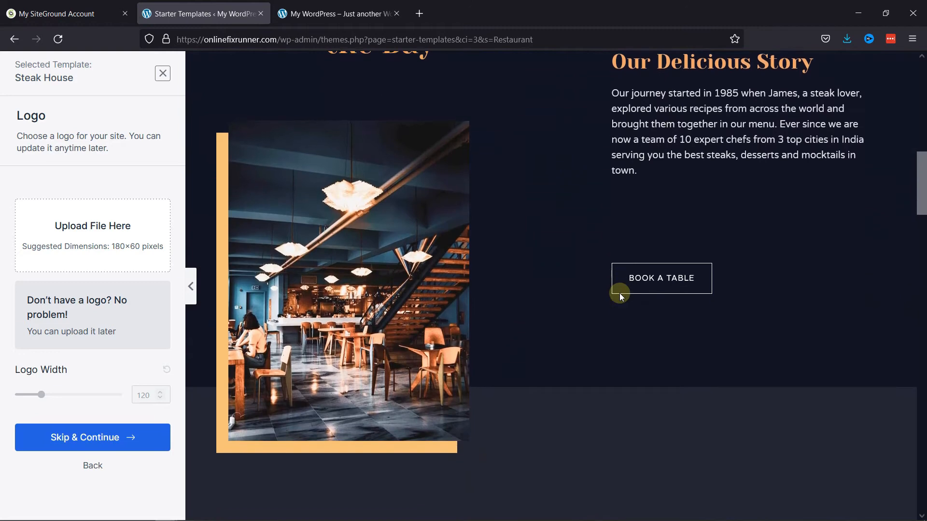
Step: Upload restaurant-logo.png and use it as the site logo for the Steak House template
scroll(619, 293, "down", 12)
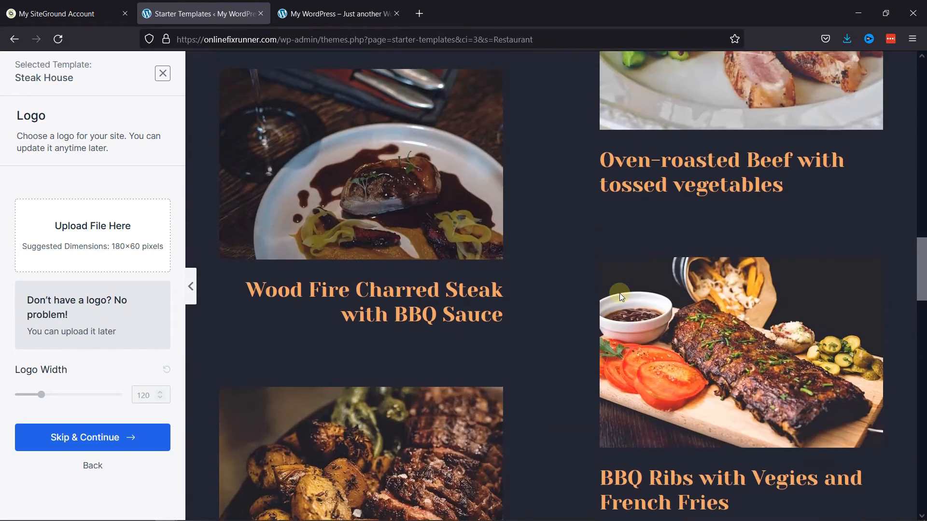
scroll(619, 293, "up", 15)
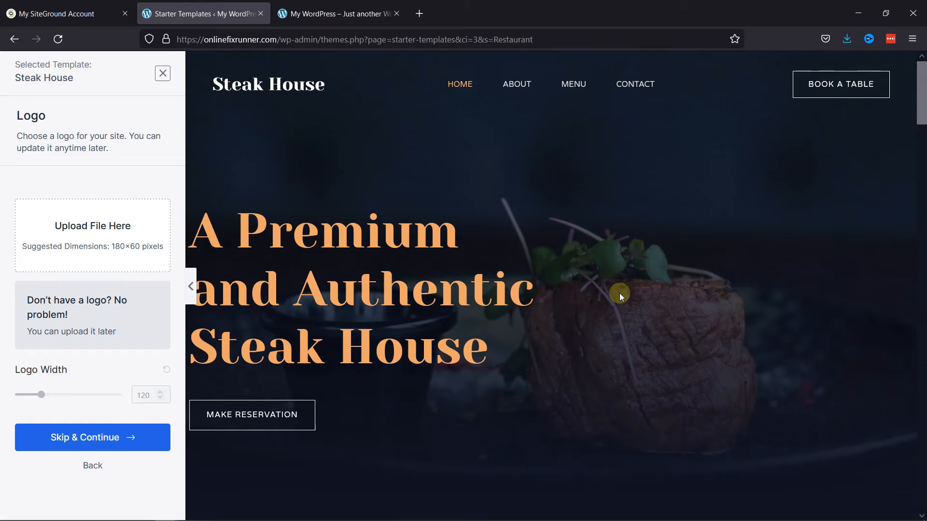
left_click(101, 233)
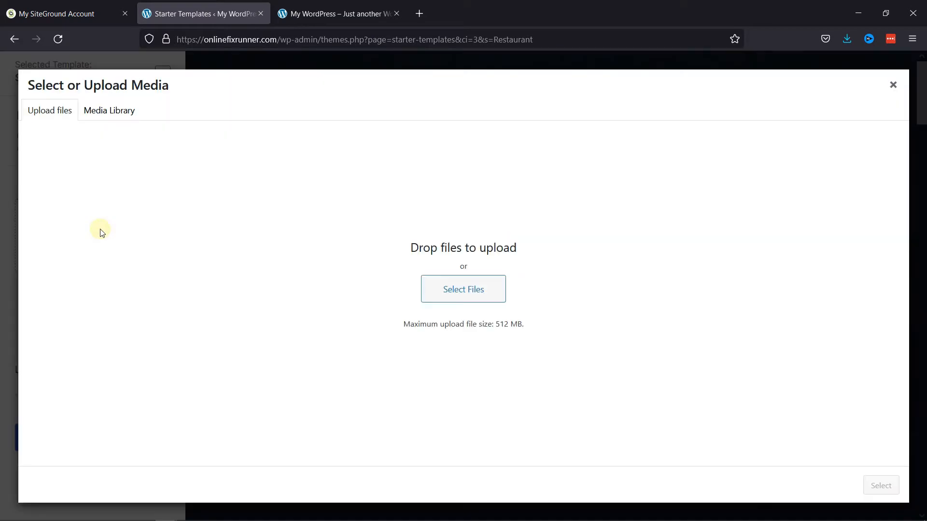
left_click(458, 304)
left_click(564, 140)
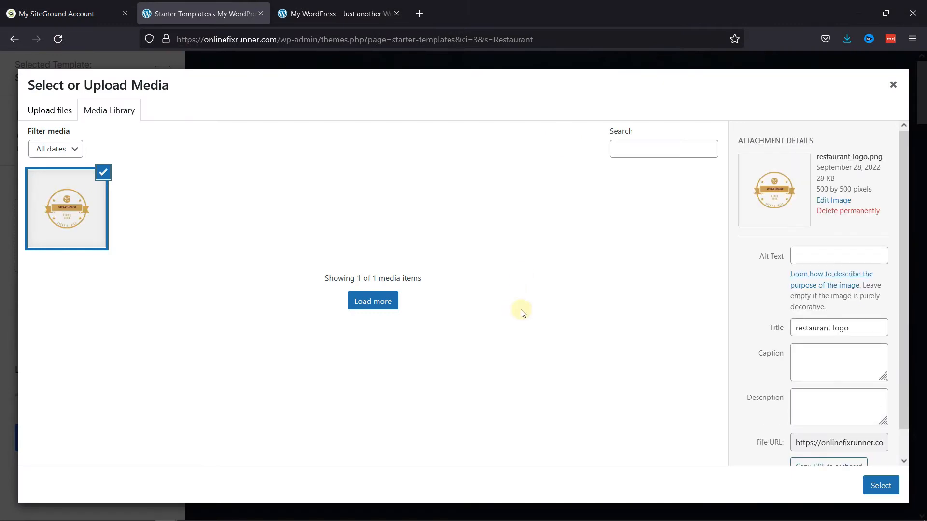
left_click(879, 486)
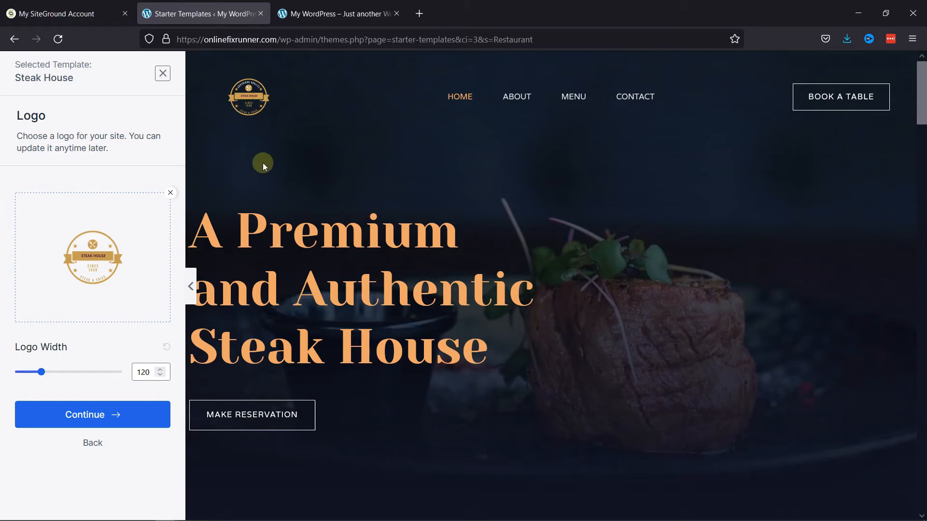
Step: Set the logo width to 185 and continue to the color and font choices
mouse_move(43, 375)
left_mouse_down()
mouse_move(63, 375)
mouse_move(56, 375)
left_mouse_up()
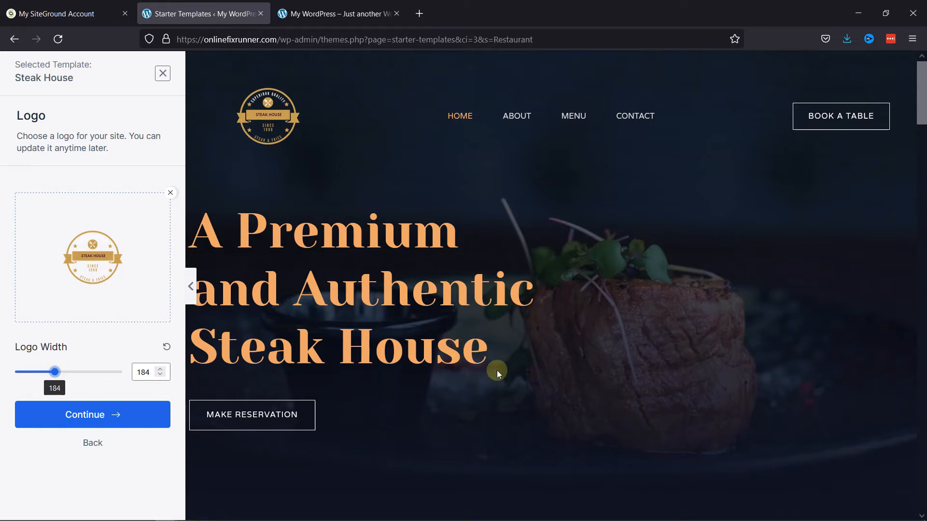
left_click(161, 369)
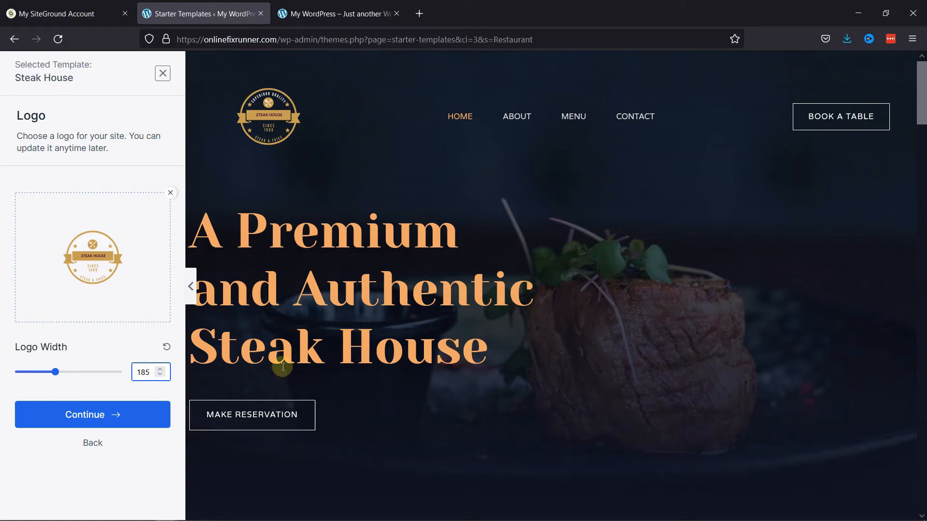
left_click(110, 423)
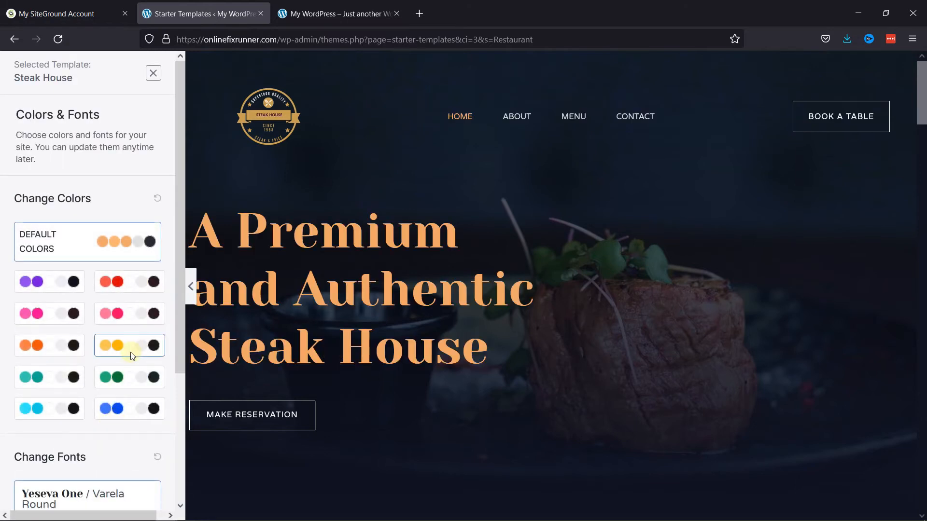
Step: Try alternative font pairs such as Open Sans / Work Sans on the template and reset to the default fonts
scroll(132, 355, "down", 3)
scroll(132, 355, "up", 1)
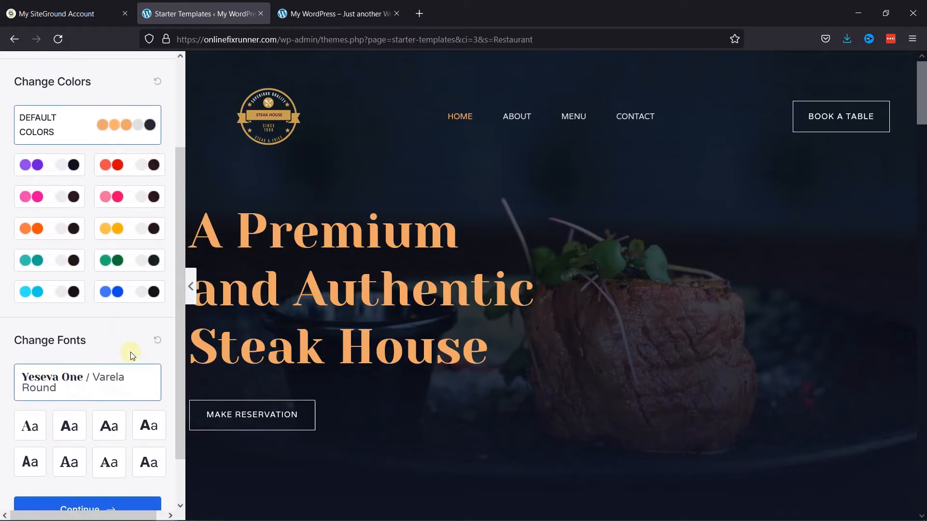
scroll(132, 356, "up", 1)
left_click(125, 285)
scroll(139, 338, "down", 3)
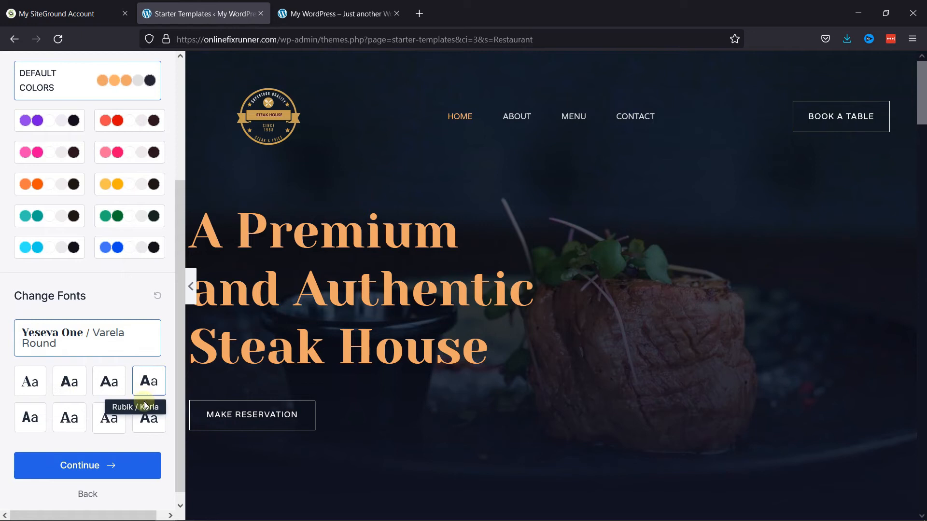
left_click(65, 388)
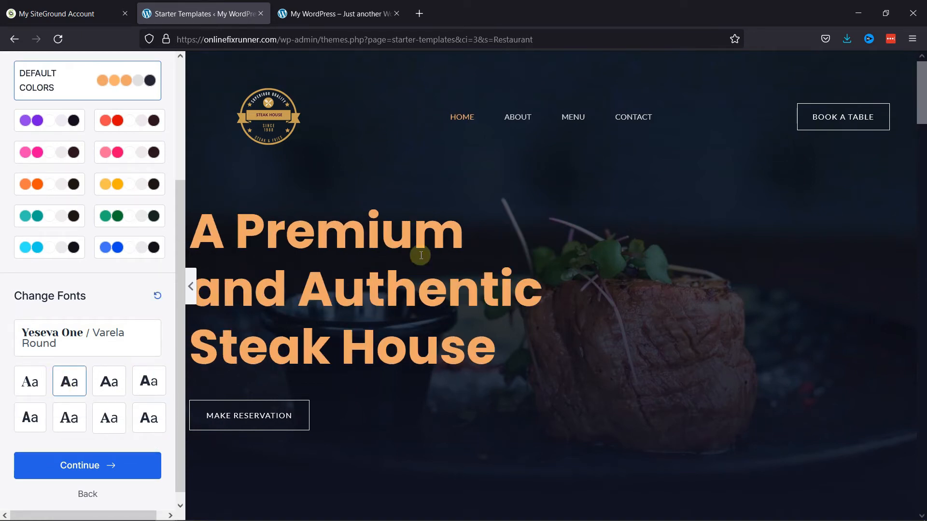
left_click(155, 417)
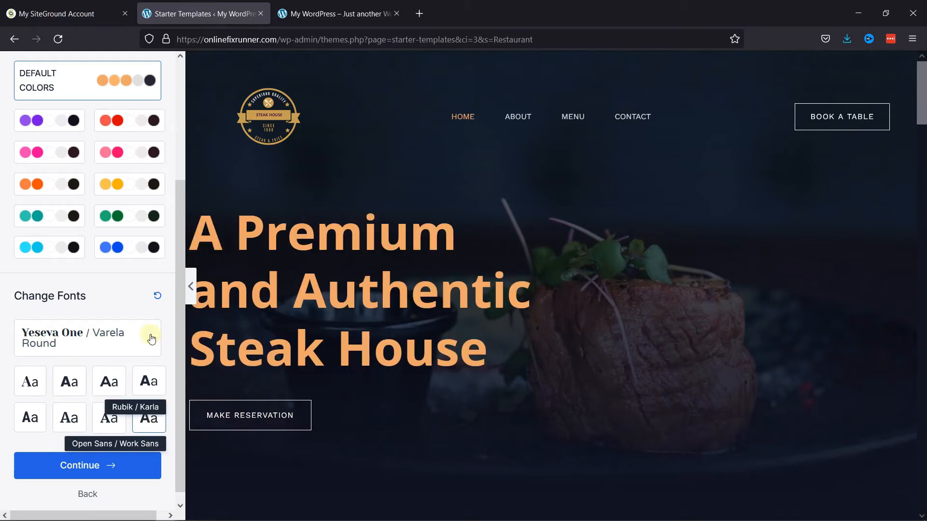
left_click(158, 300)
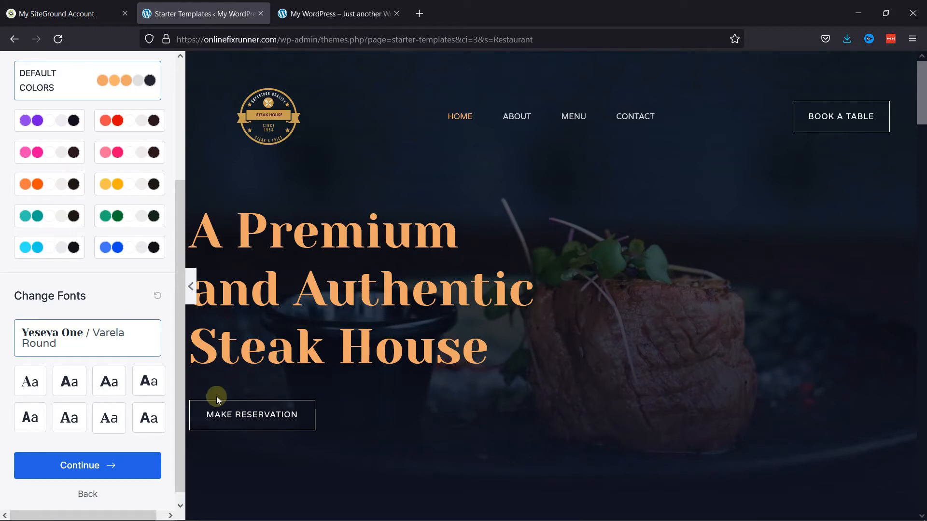
Step: Continue with the template's default colors and fonts, and fill in the first name and work email
left_click(140, 462)
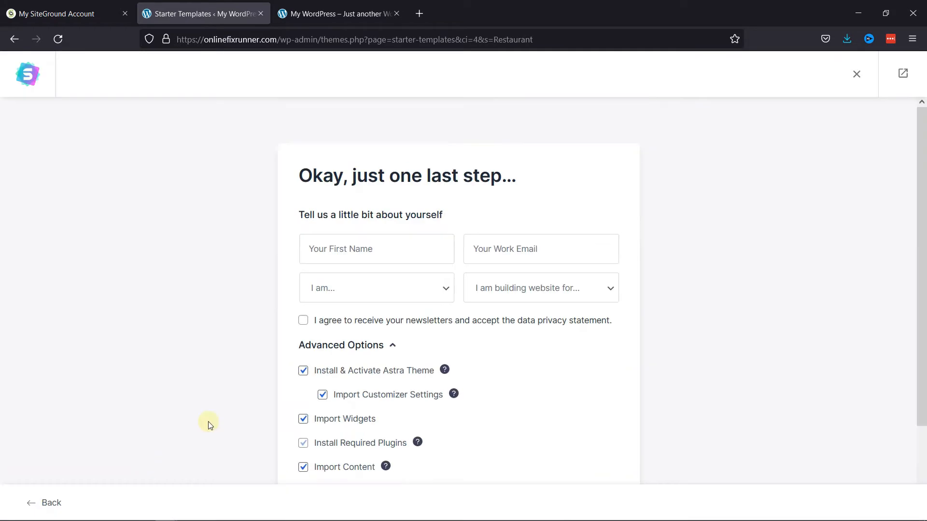
scroll(801, 301, "down", 2)
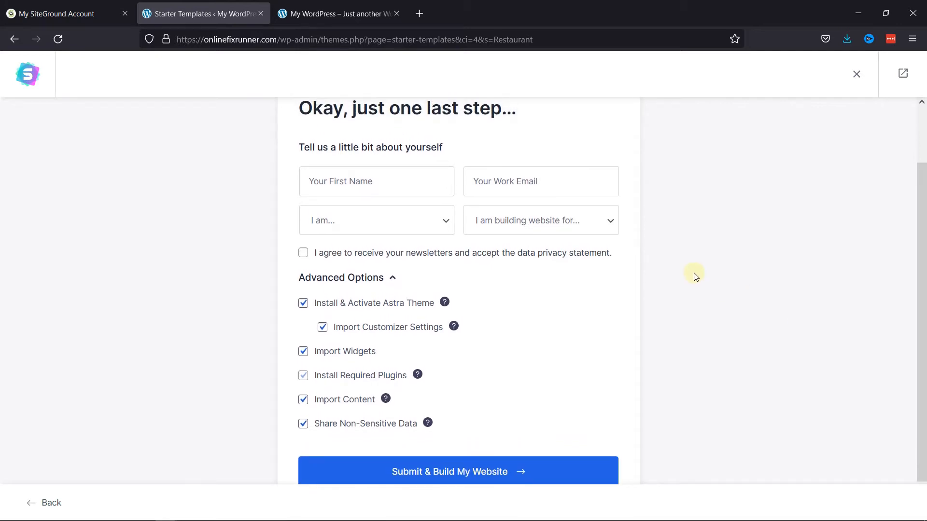
left_click(422, 183)
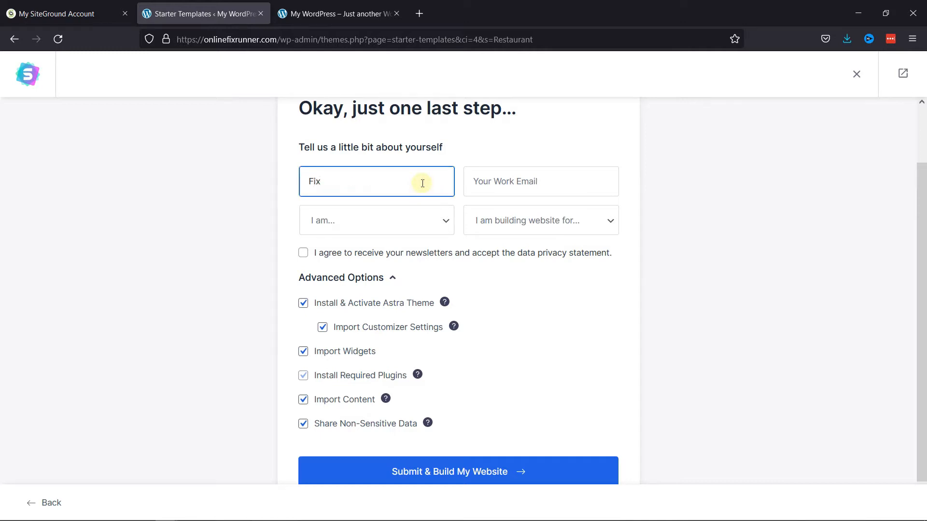
key("Tab")
type("ha")
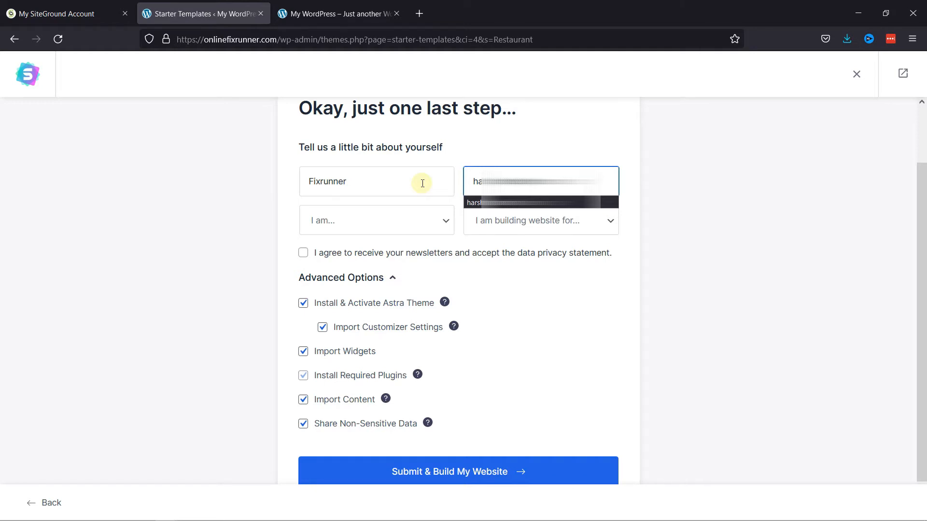
Step: Choose Beginner as the experience level and Myself/My Company as the website's owner, and submit to build the website
left_click(341, 220)
left_click(335, 259)
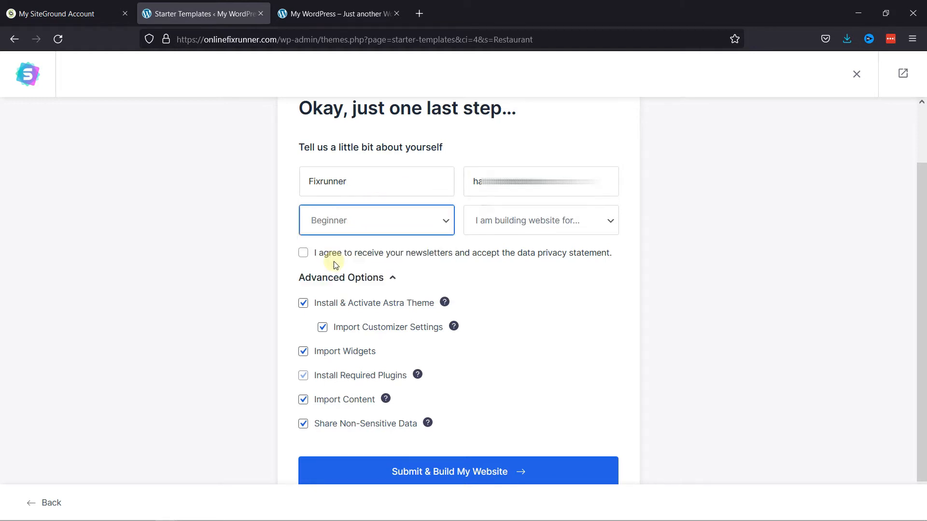
left_click(515, 233)
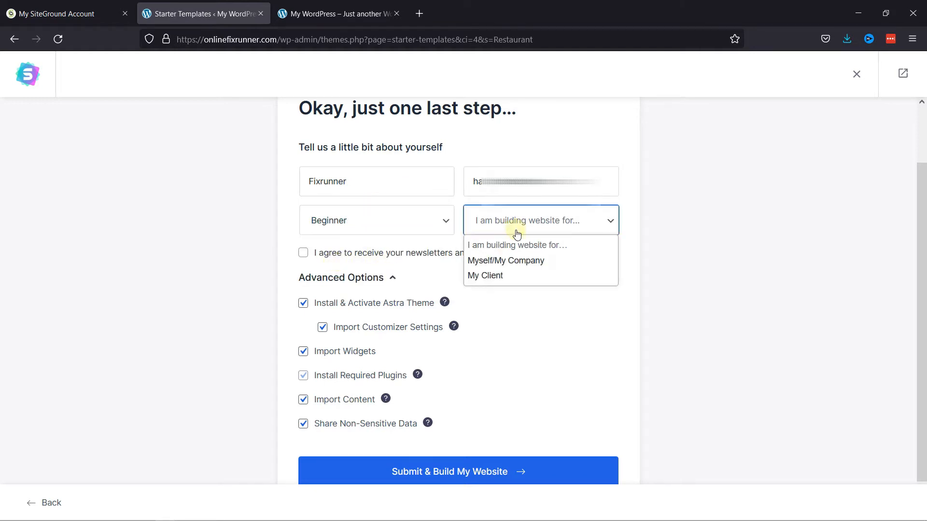
left_click(518, 261)
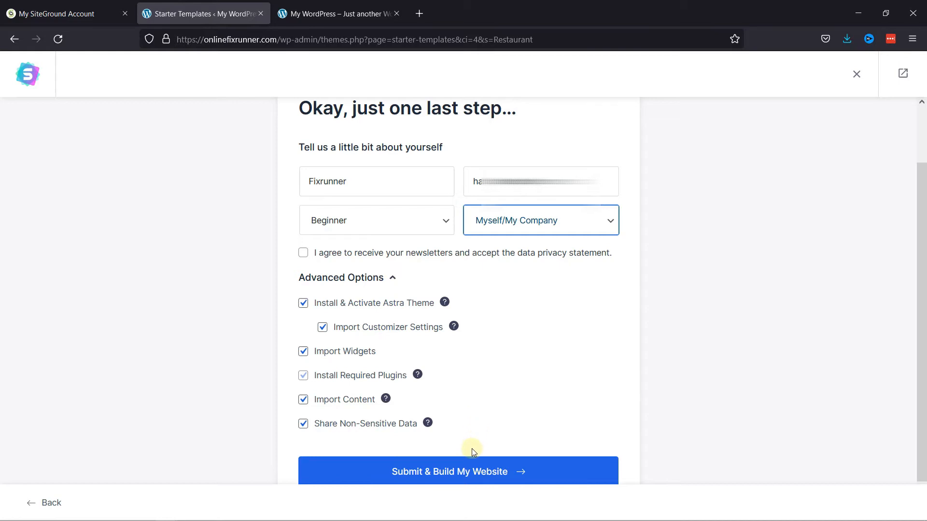
left_click(471, 476)
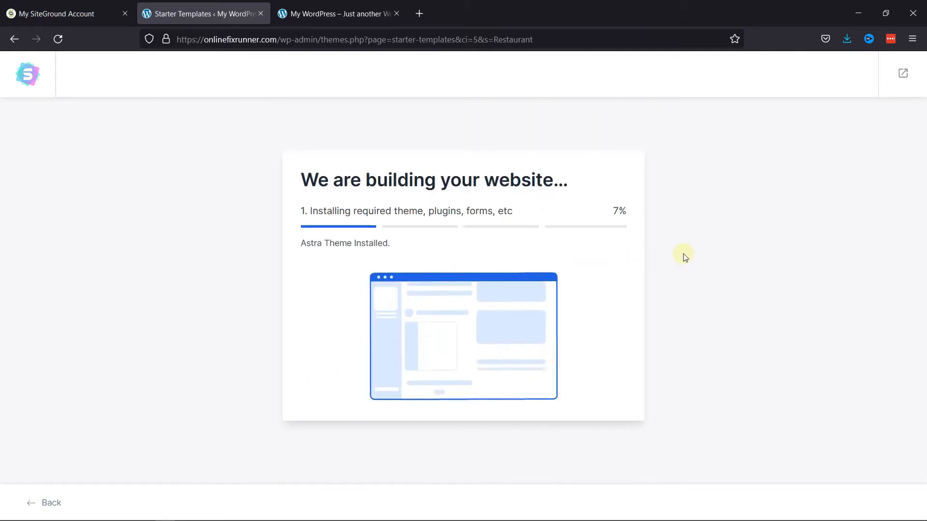
Step: Close the SiteGround account page, open the newly built website and look through its home page
left_click(125, 13)
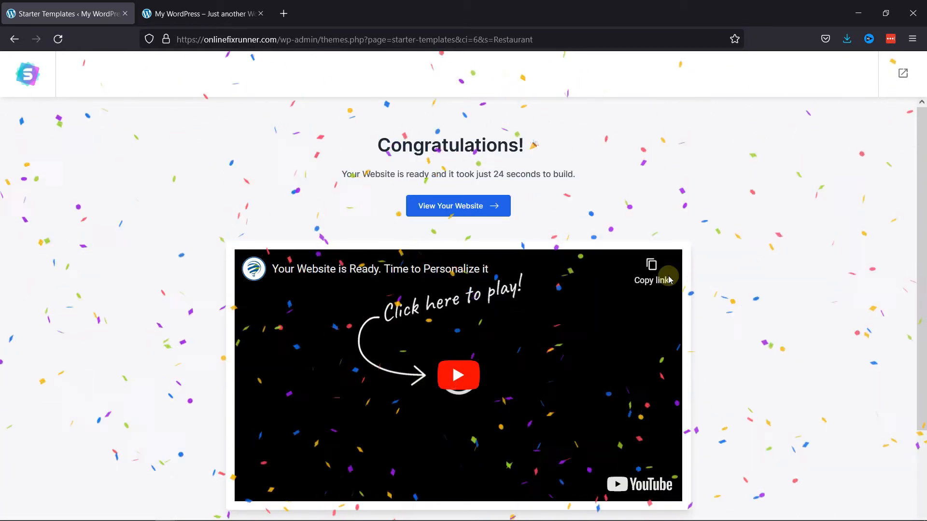
scroll(668, 276, "down", 2)
scroll(668, 276, "up", 2)
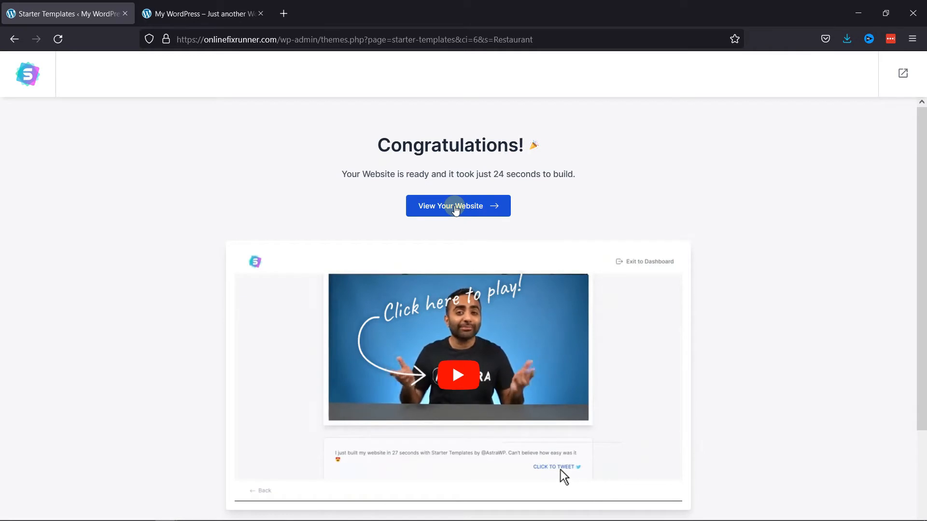
left_click(456, 209)
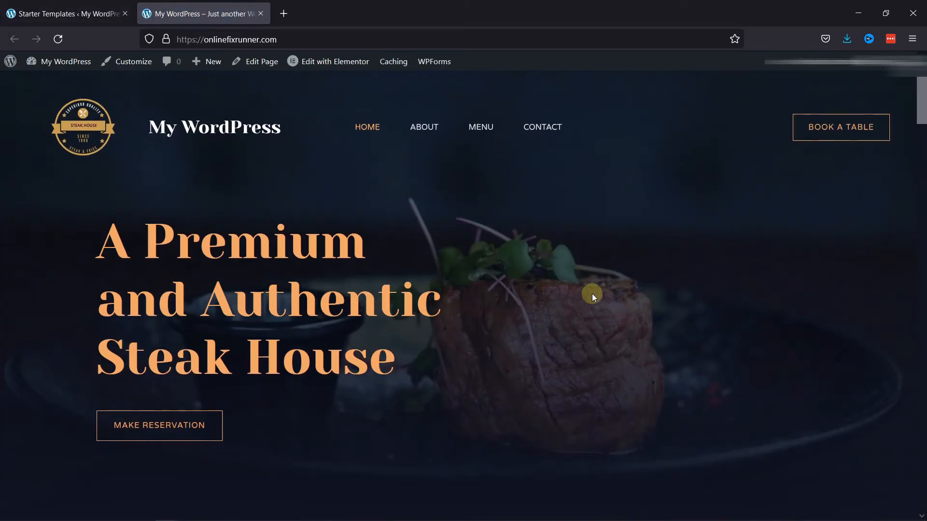
scroll(592, 294, "down", 15)
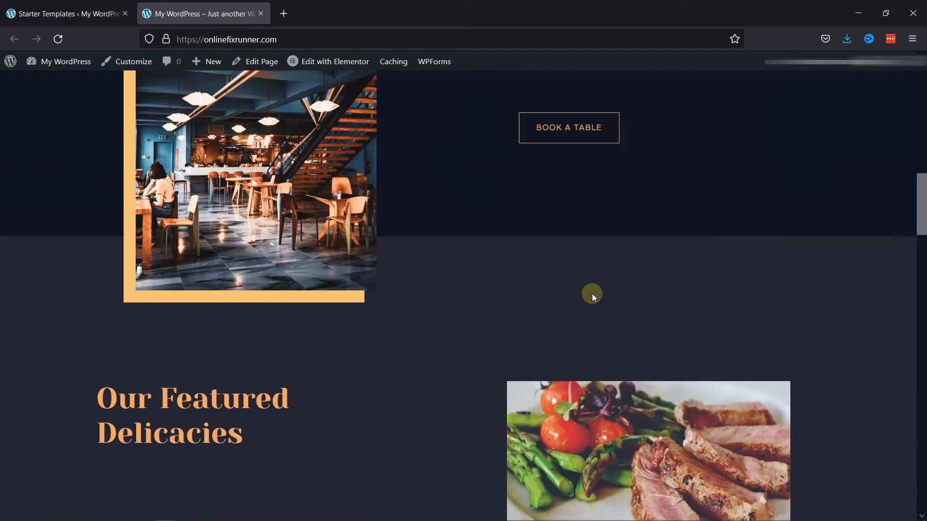
scroll(591, 293, "down", 18)
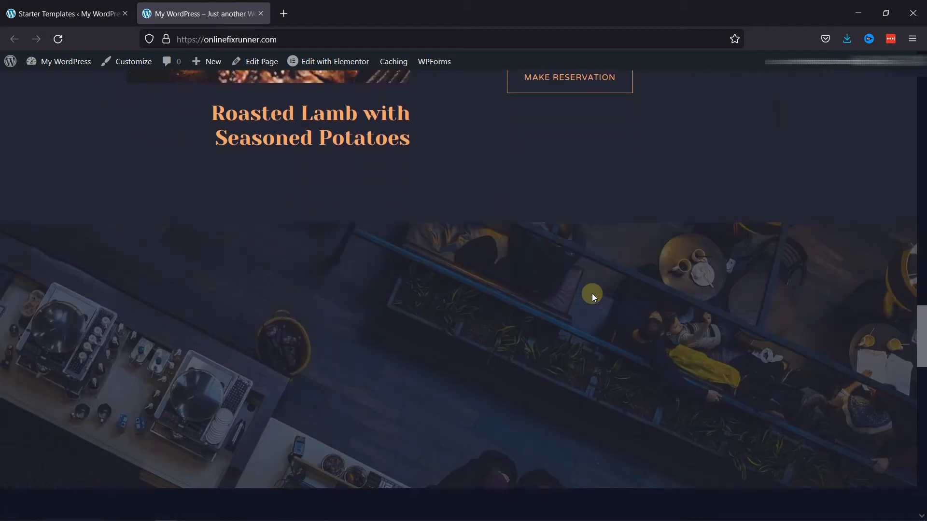
scroll(592, 294, "down", 13)
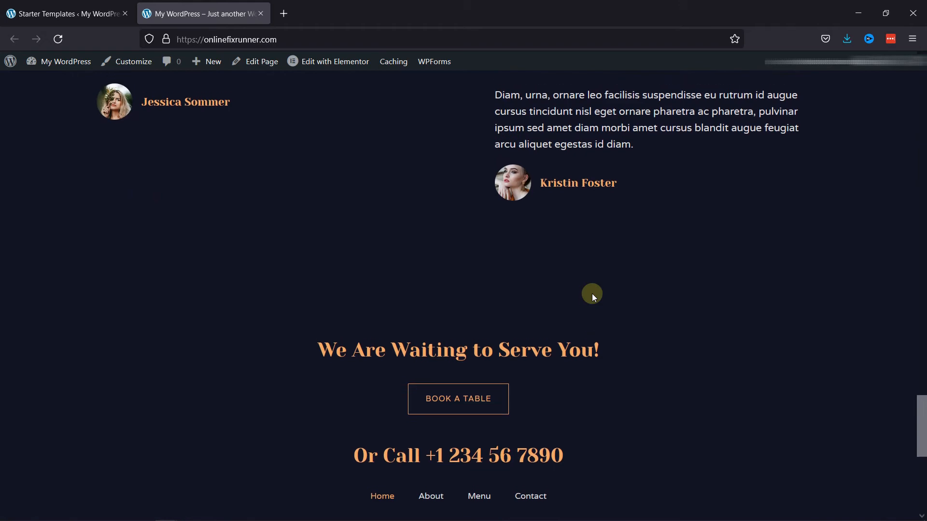
scroll(592, 293, "up", 15)
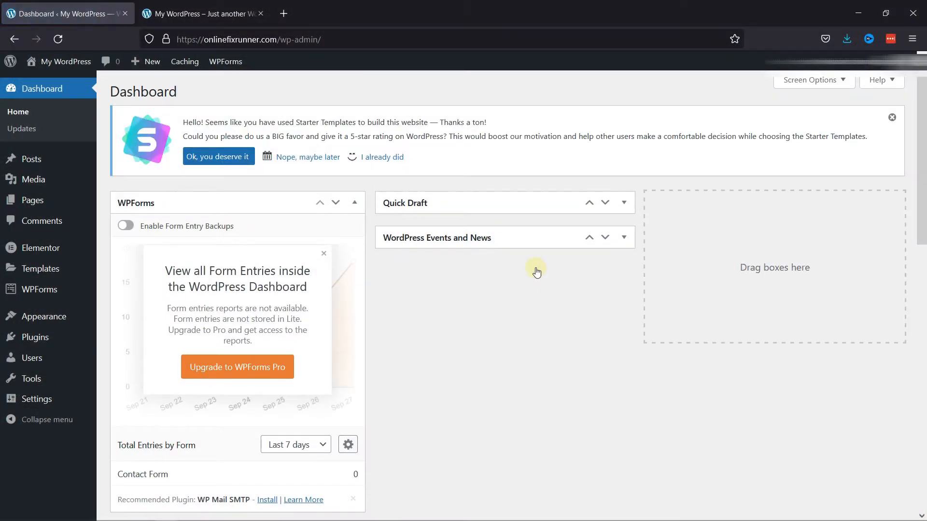
Step: Postpone the Starter Templates rating request on the dashboard and open the page for adding new plugins
left_click(303, 157)
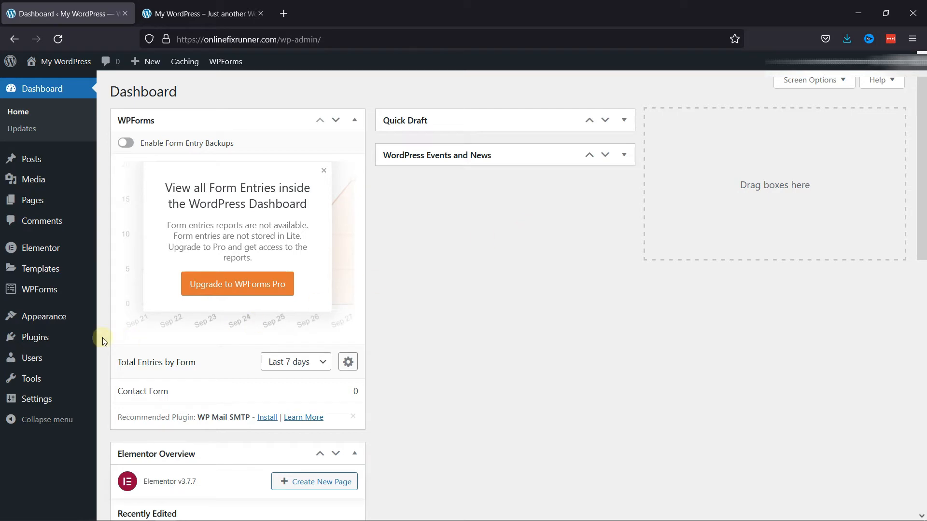
mouse_move(68, 337)
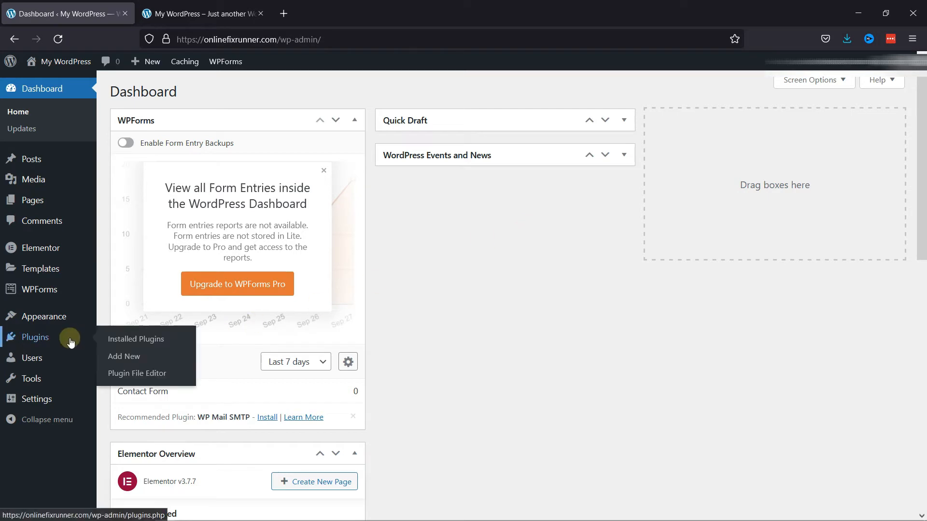
left_click(124, 360)
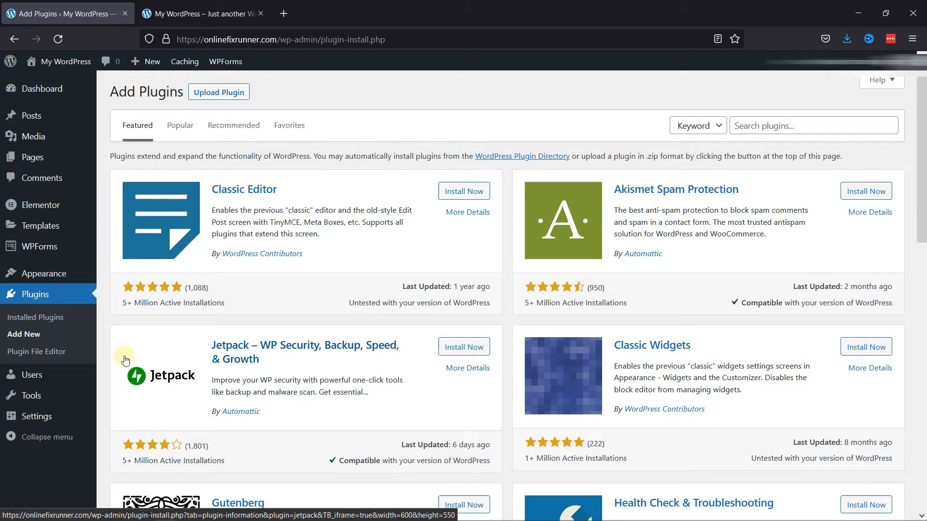
Step: Search the plugins for "five star reservations", and install and activate Five Star Restaurant Reservations – WordPress Booking Plugin
left_click(794, 126)
type("five star")
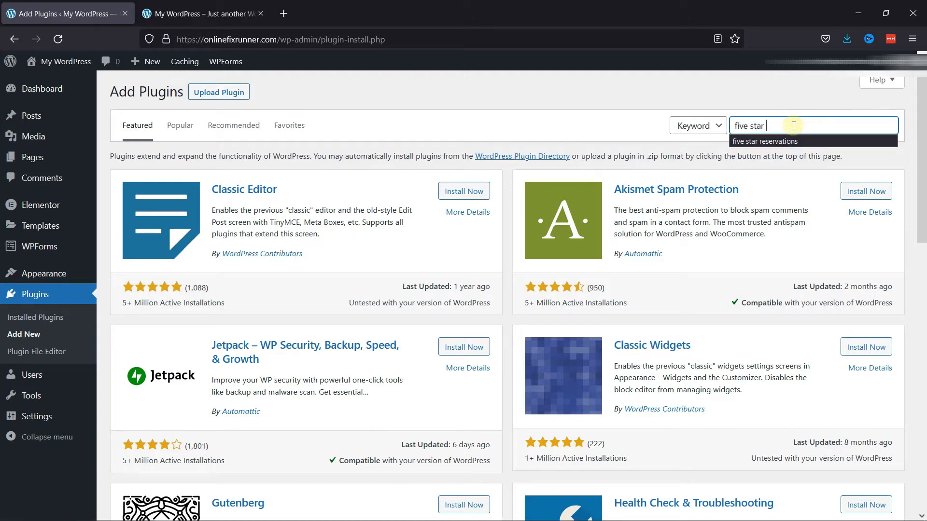
type(" reservations")
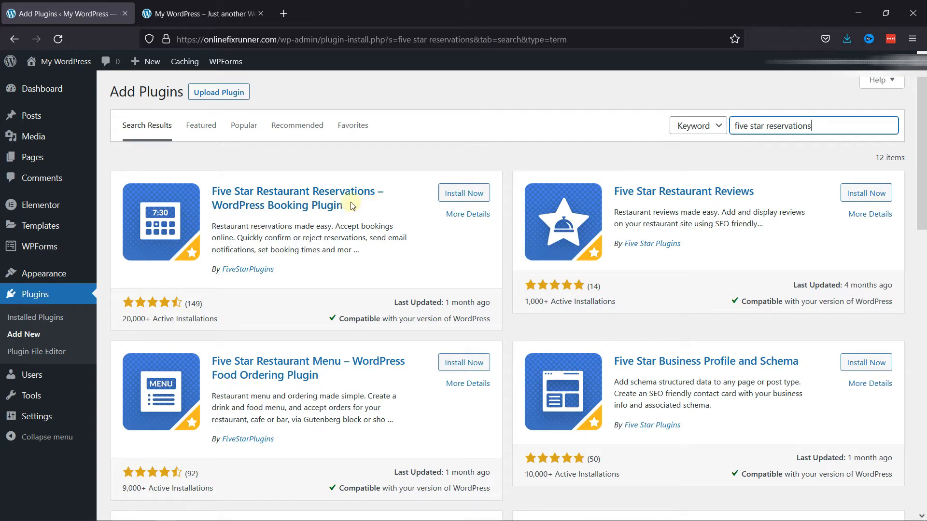
left_click(454, 198)
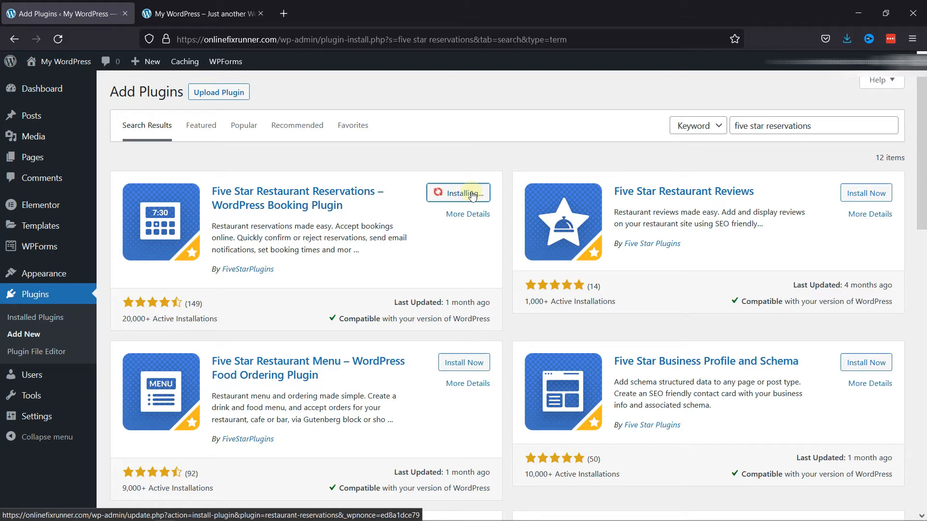
left_click(472, 194)
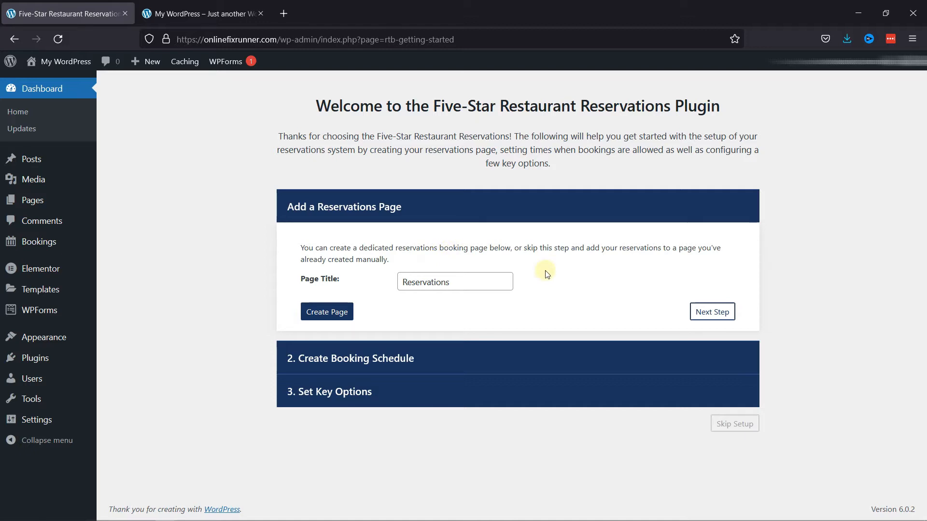
Step: Retitle the reservations page with a name beginning "Bookings & Res" and create the page
double_click(487, 284)
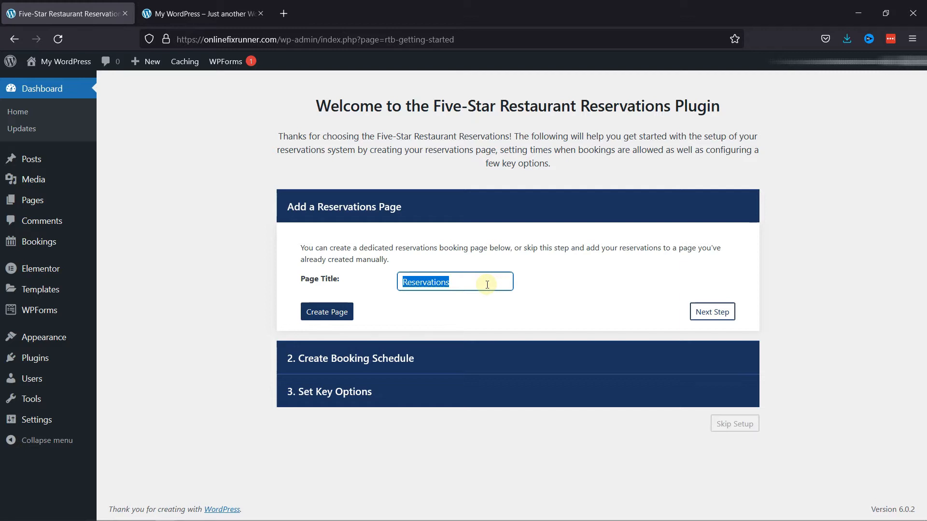
type("Bookings & Res")
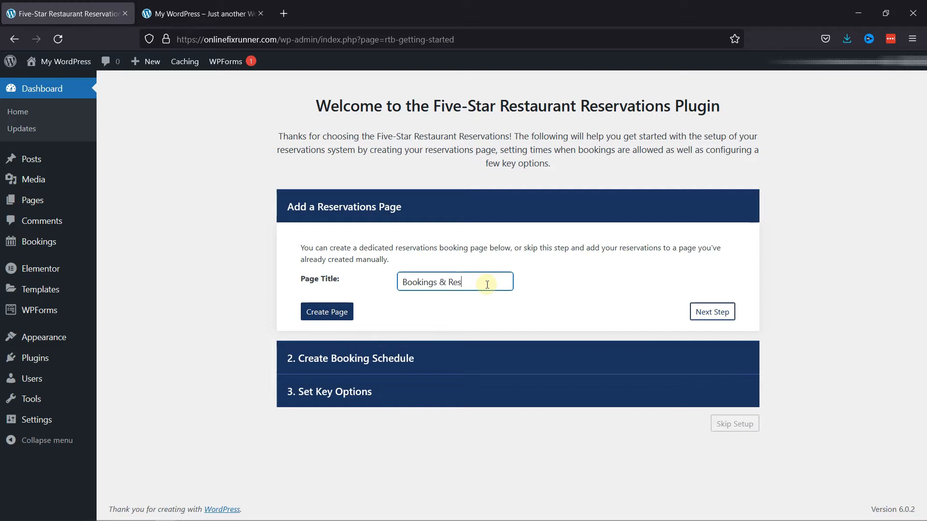
left_click(317, 313)
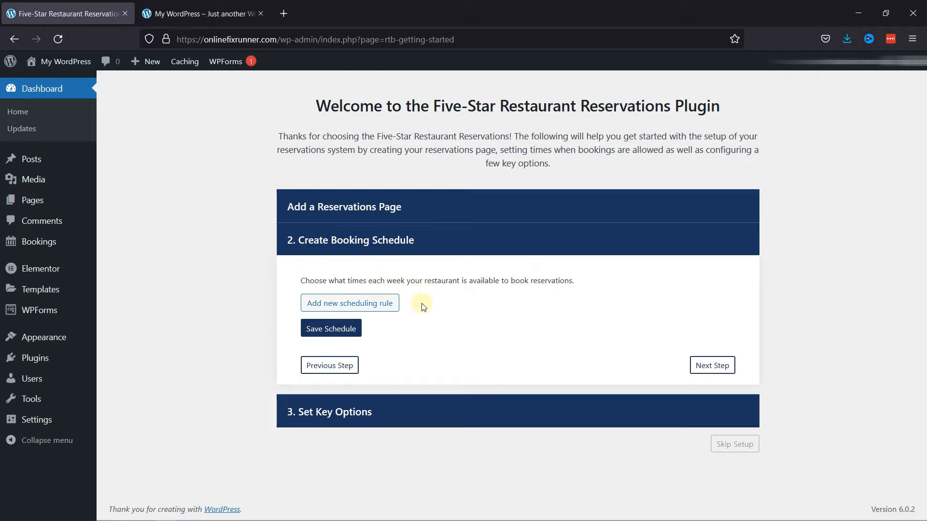
Step: Add a weekly scheduling rule with a time slot instead of all day, starting at 12:00 PM
left_click(385, 304)
scroll(472, 307, "down", 1)
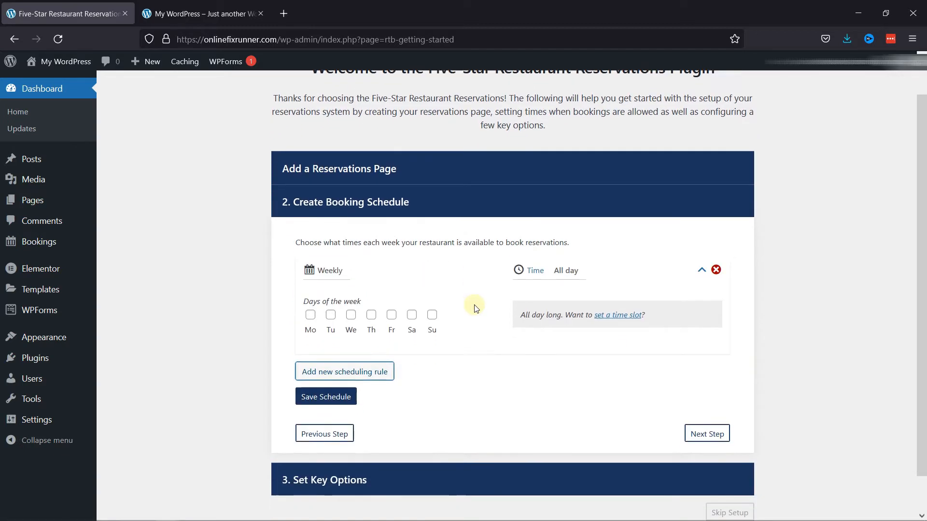
left_click(536, 257)
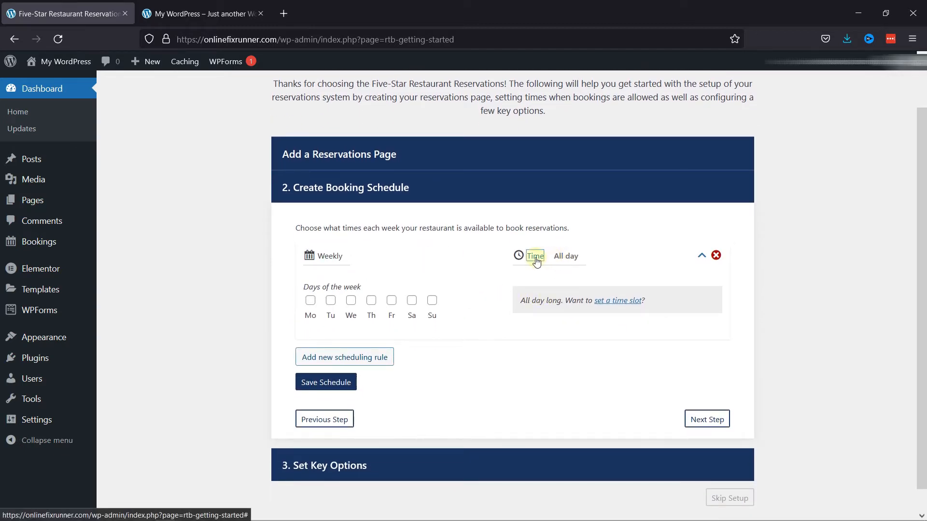
scroll(605, 264, "down", 1)
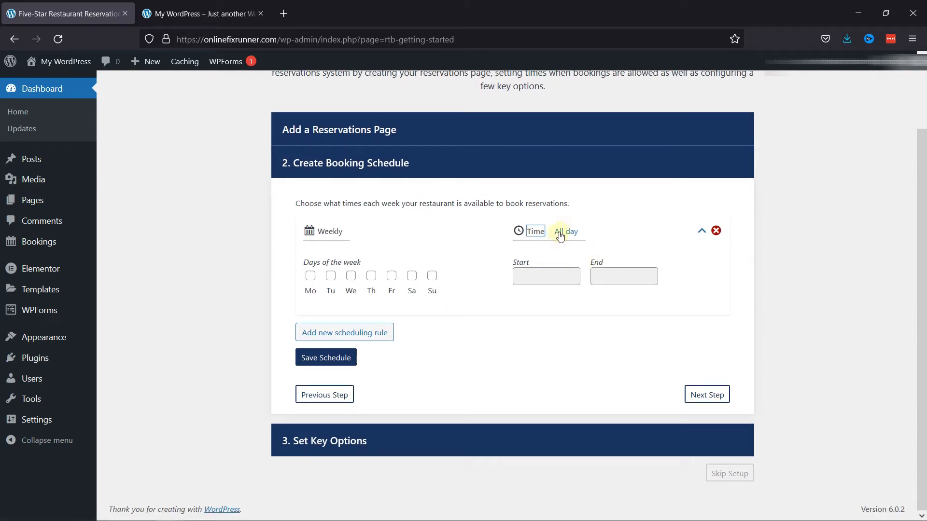
left_click(544, 279)
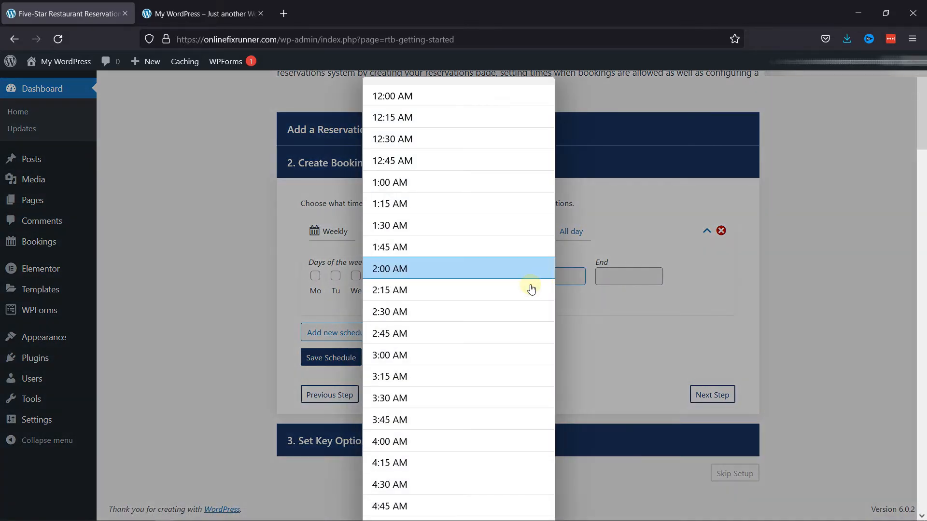
scroll(481, 316, "down", 2)
scroll(482, 316, "down", 20)
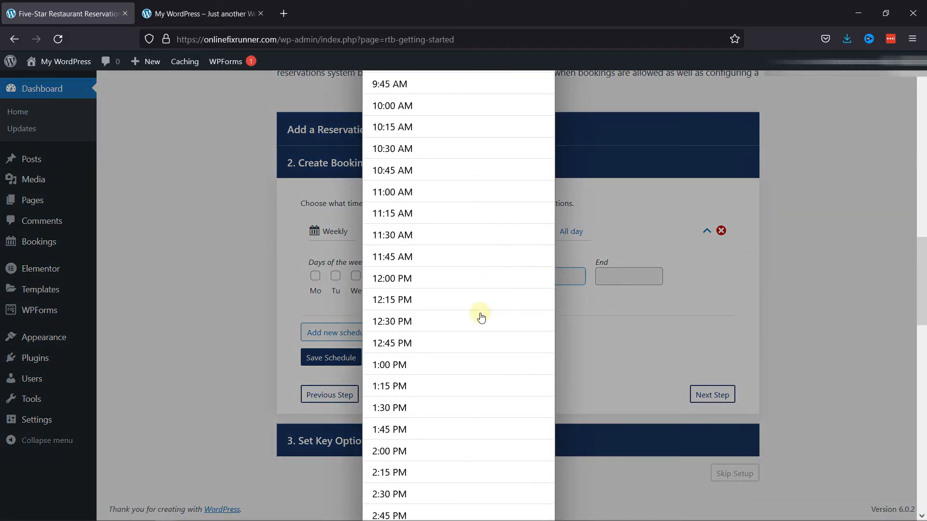
scroll(481, 317, "up", 4)
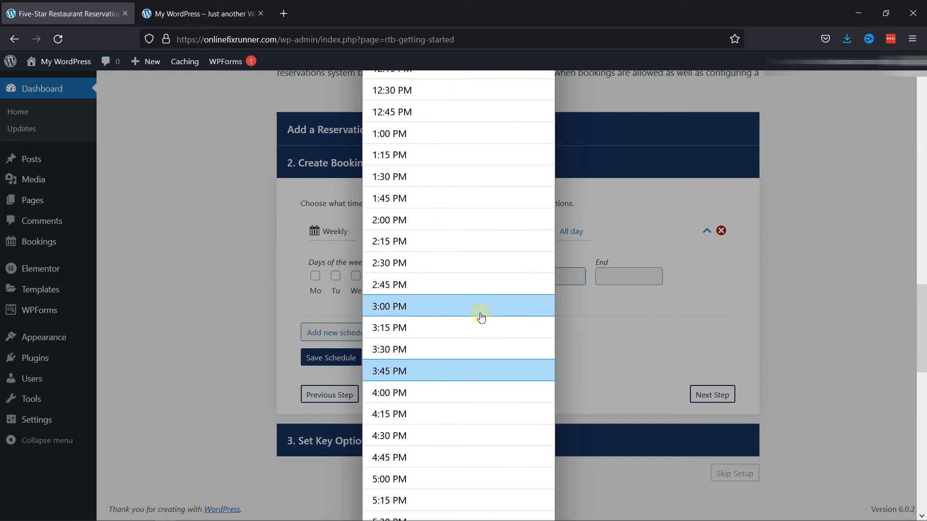
scroll(480, 317, "up", 1)
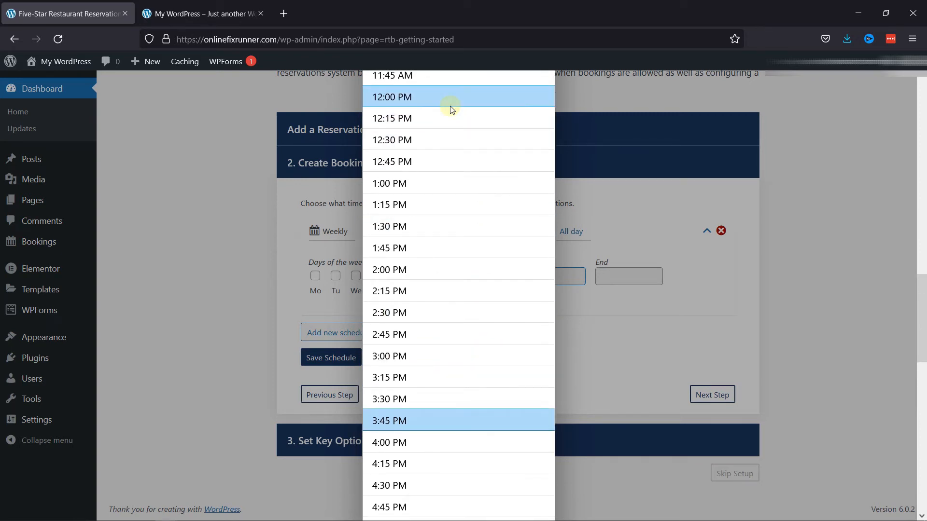
left_click(451, 108)
Step: Set the end time of the scheduling rule to 5:30 PM
left_click(624, 273)
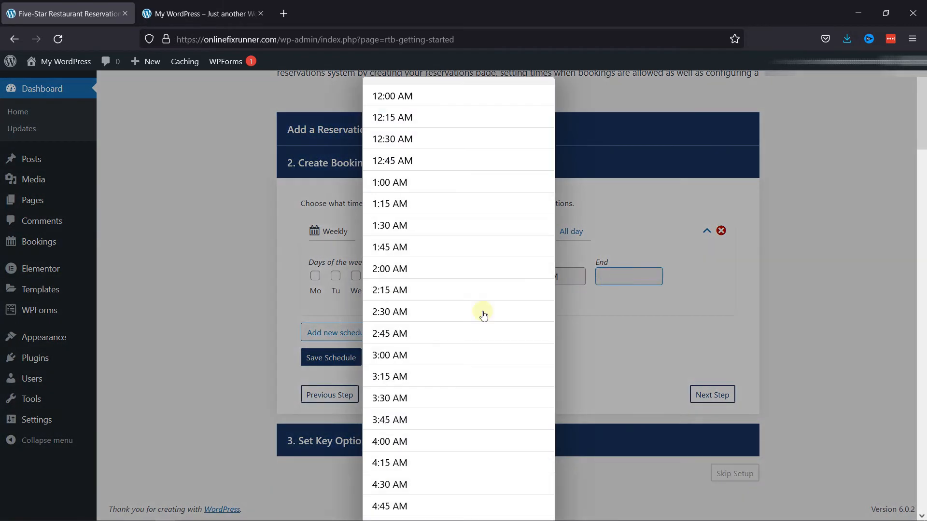
scroll(438, 328, "down", 18)
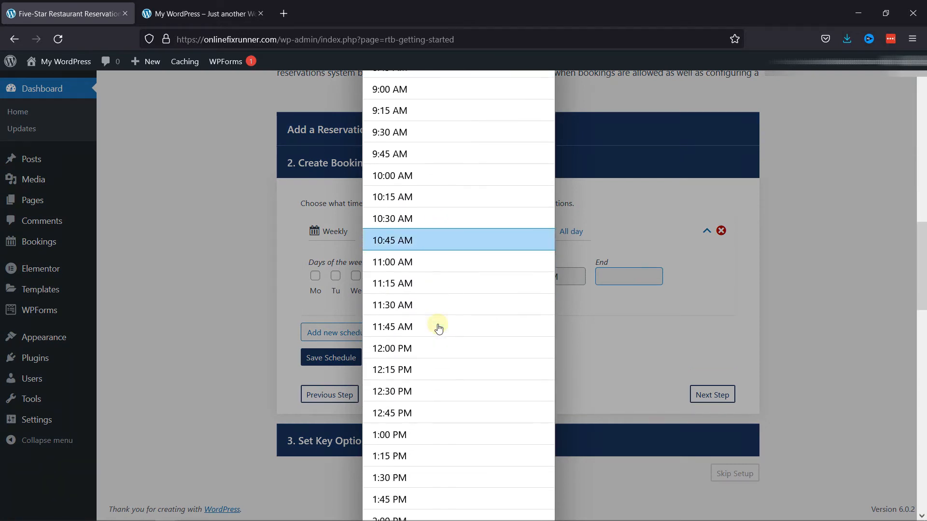
scroll(438, 329, "down", 20)
scroll(438, 328, "up", 3)
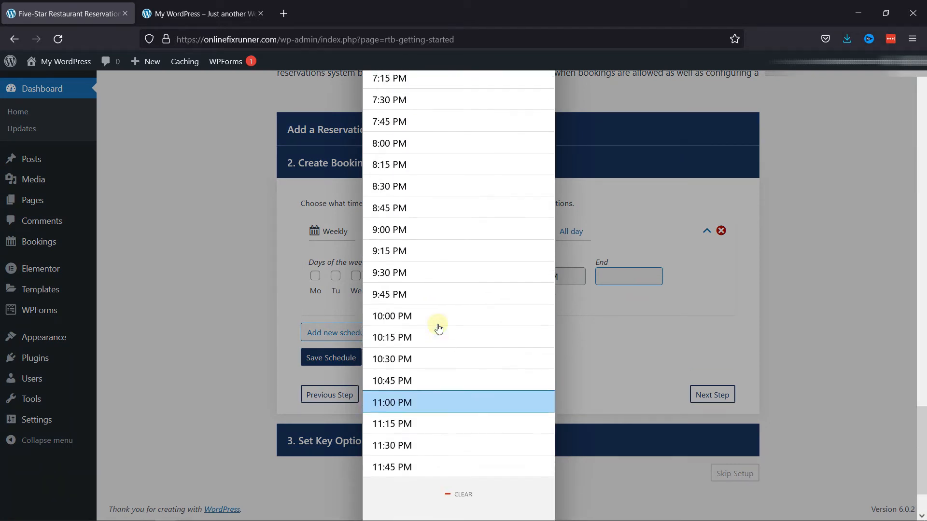
scroll(438, 328, "up", 5)
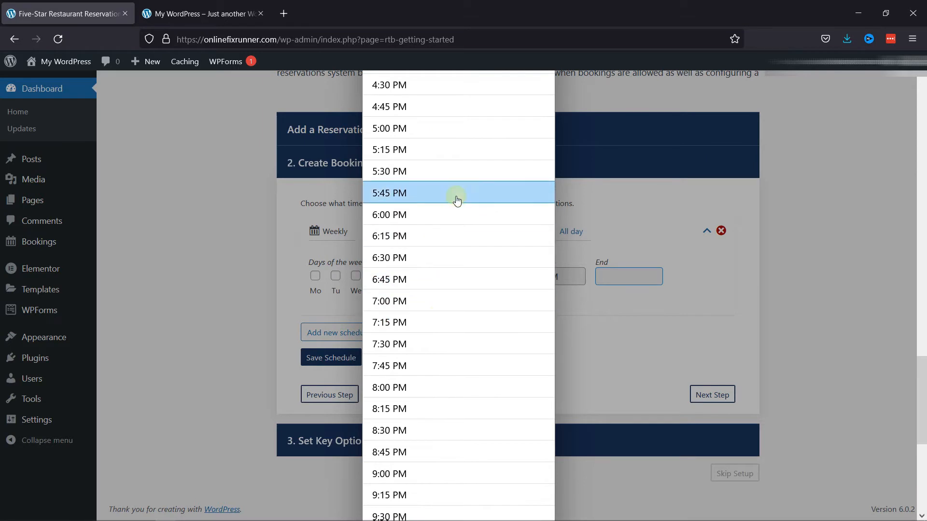
left_click(457, 176)
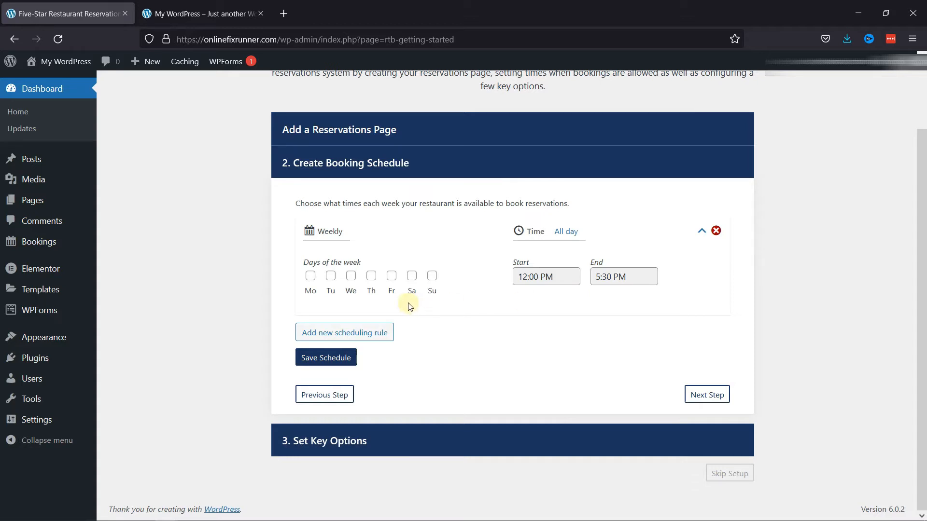
Step: Apply the scheduling rule to Monday through Friday and save the schedule
left_click(310, 277)
left_click(330, 280)
left_click(351, 279)
left_click(371, 279)
left_click(391, 278)
left_click(328, 363)
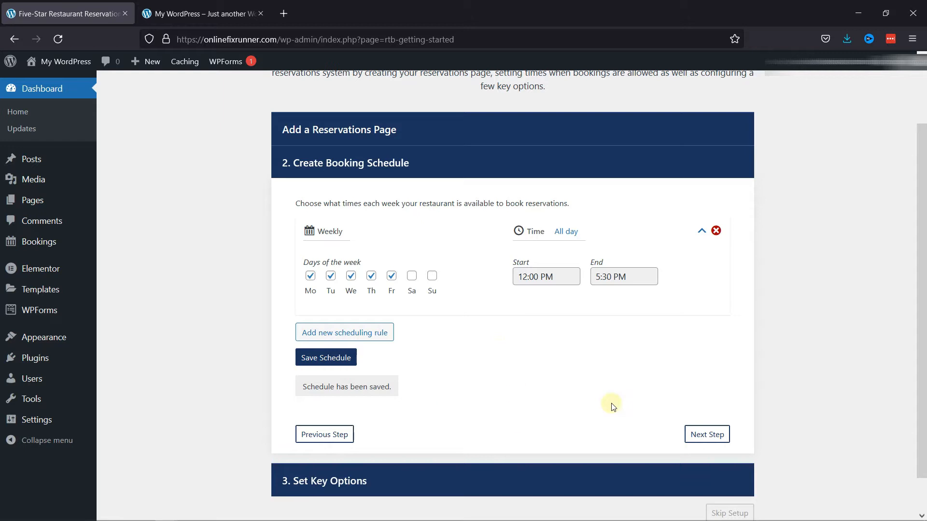
Step: Continue to the key options and set the minimum party size to 4 and the maximum to 10
left_click(708, 395)
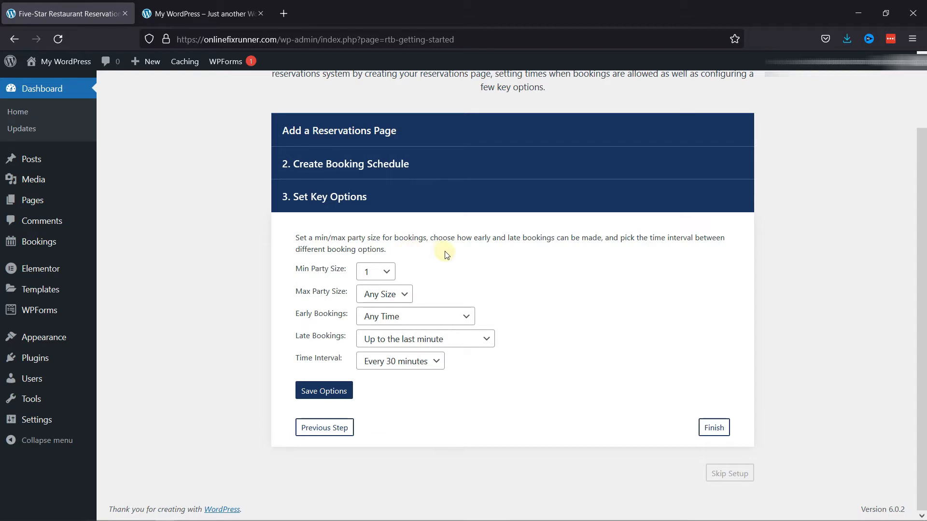
left_click(379, 272)
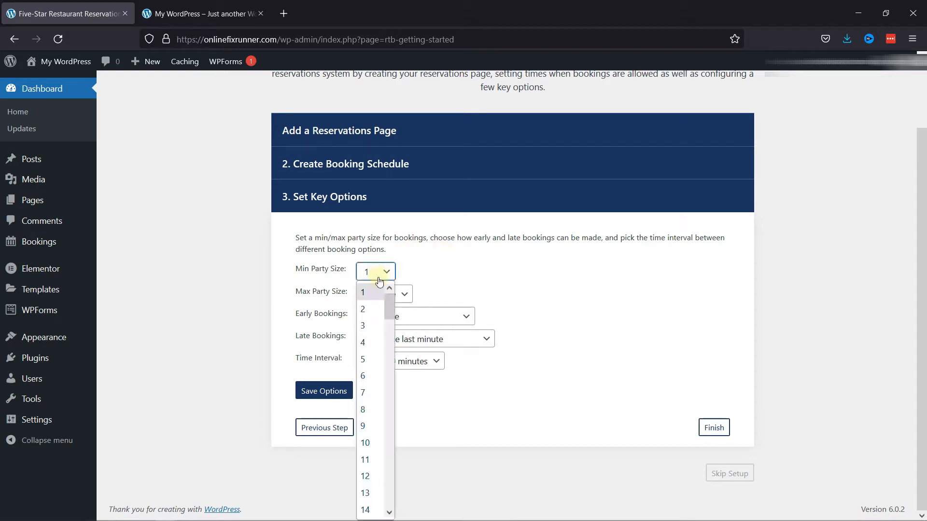
left_click(376, 341)
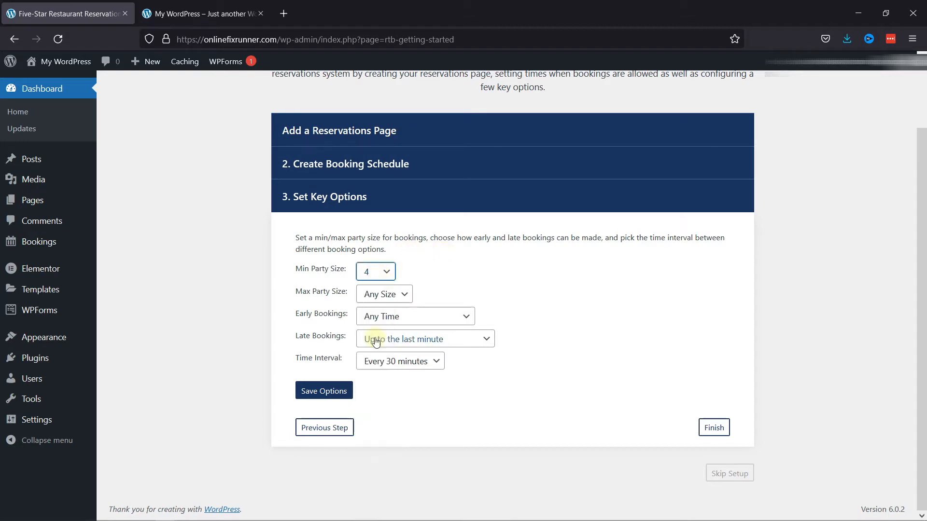
left_click(393, 295)
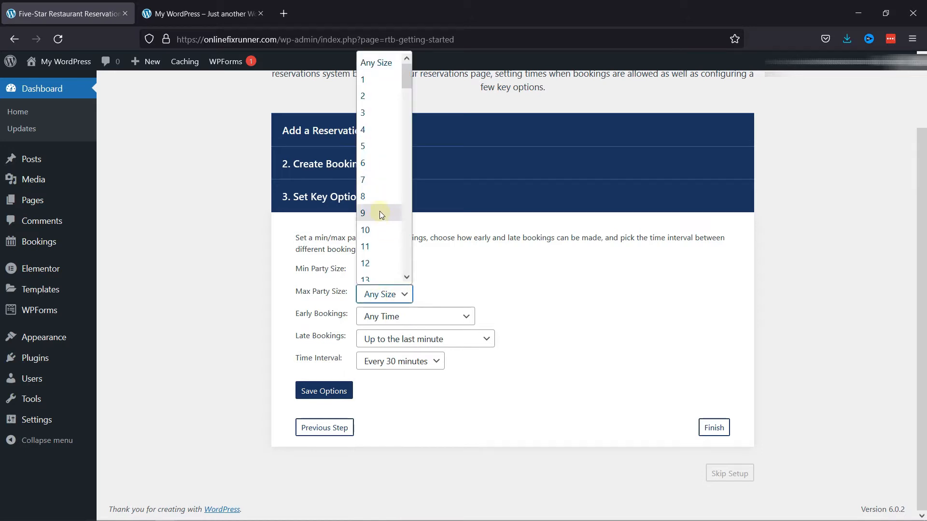
left_click(376, 230)
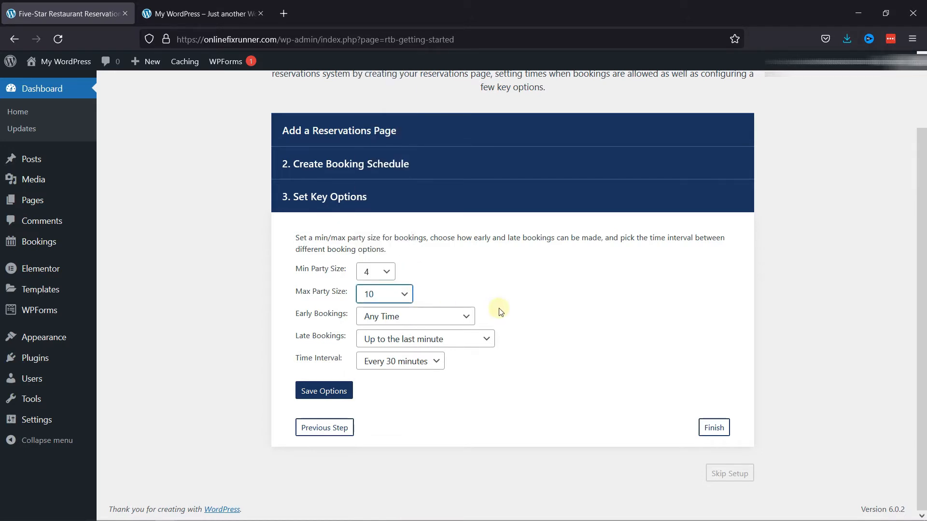
Step: Choose Any Time for early bookings, keep late bookings at "Up to the last minute", and finish the reservations setup
left_click(471, 316)
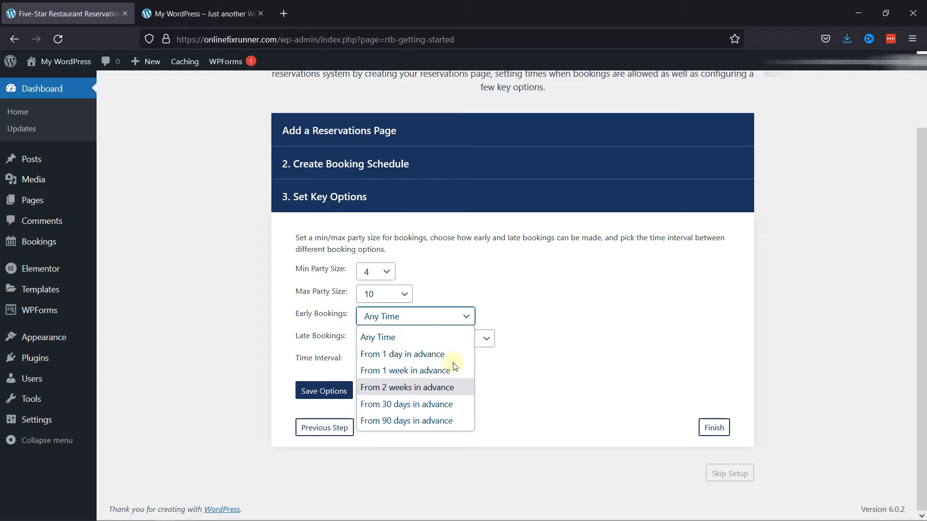
left_click(437, 337)
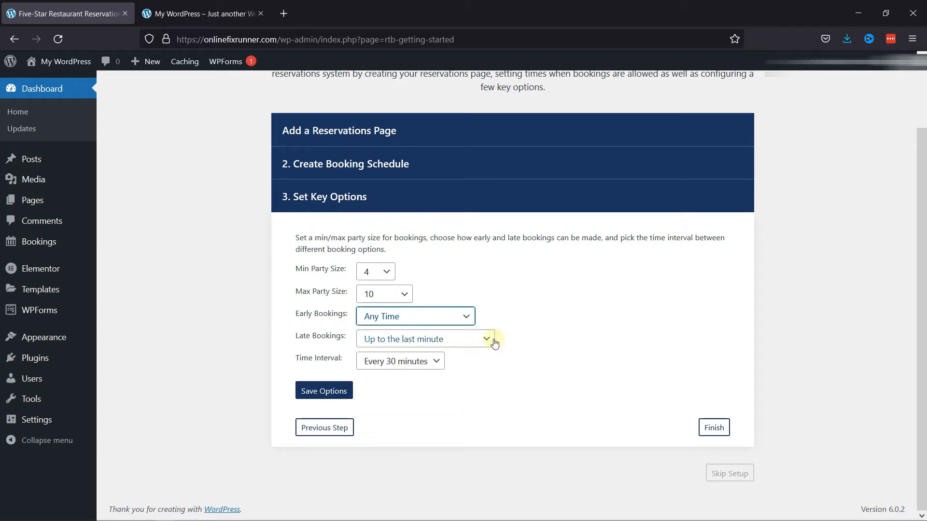
left_click(487, 339)
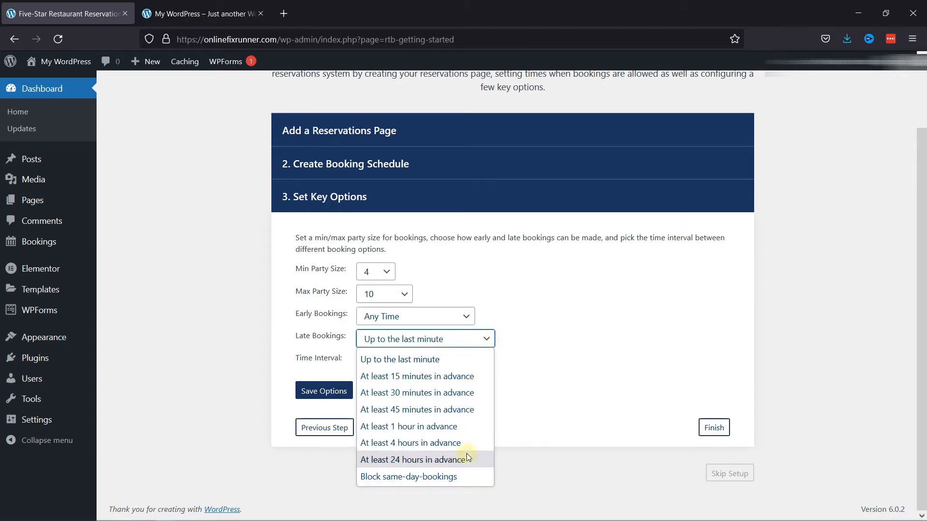
left_click(535, 382)
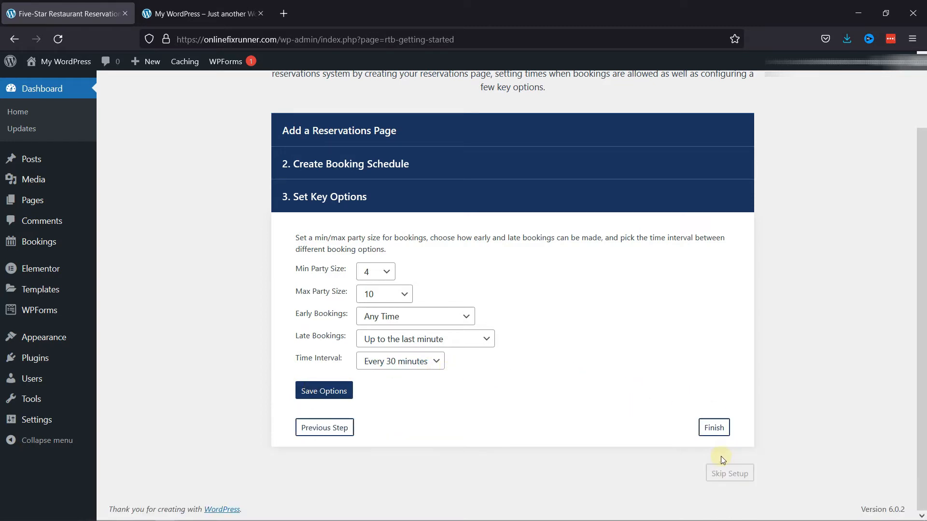
left_click(721, 432)
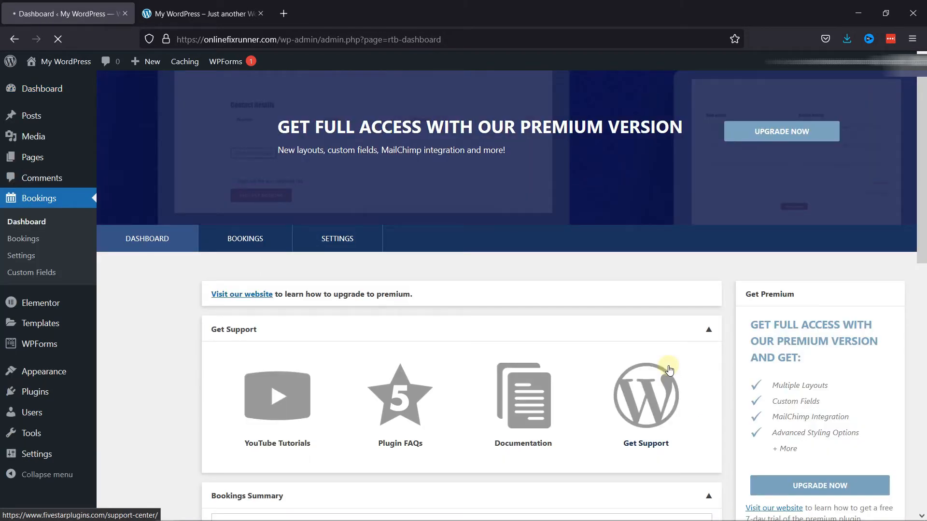
Step: Collapse the Get Support section of the bookings dashboard and look over the Bookings Summary
scroll(669, 369, "down", 2)
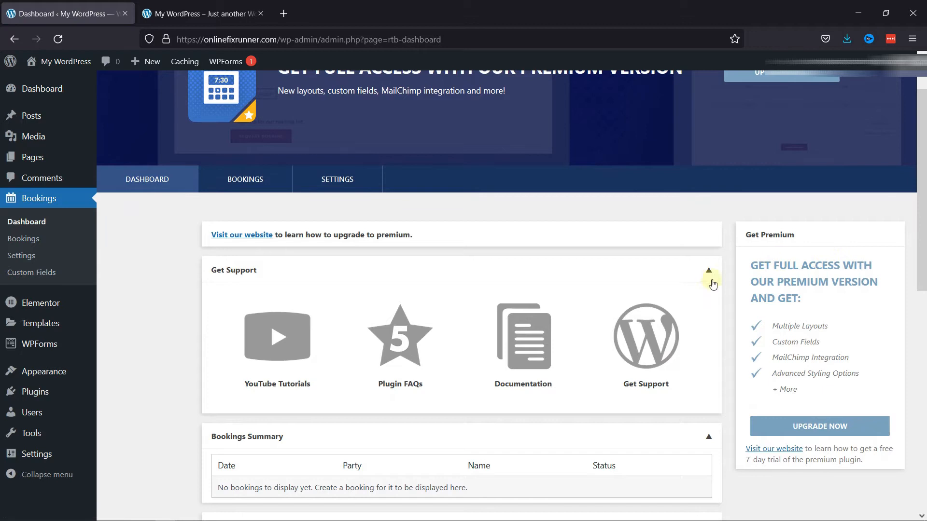
left_click(710, 272)
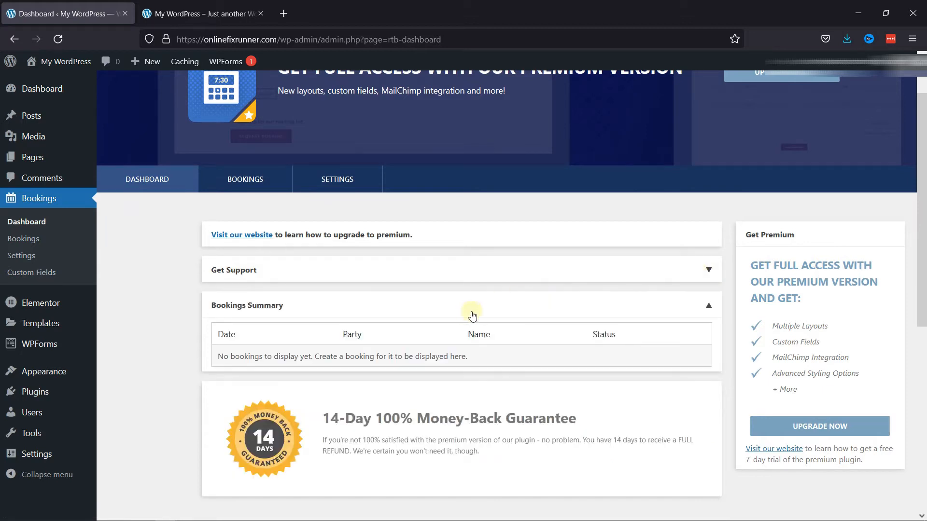
scroll(473, 315, "down", 1)
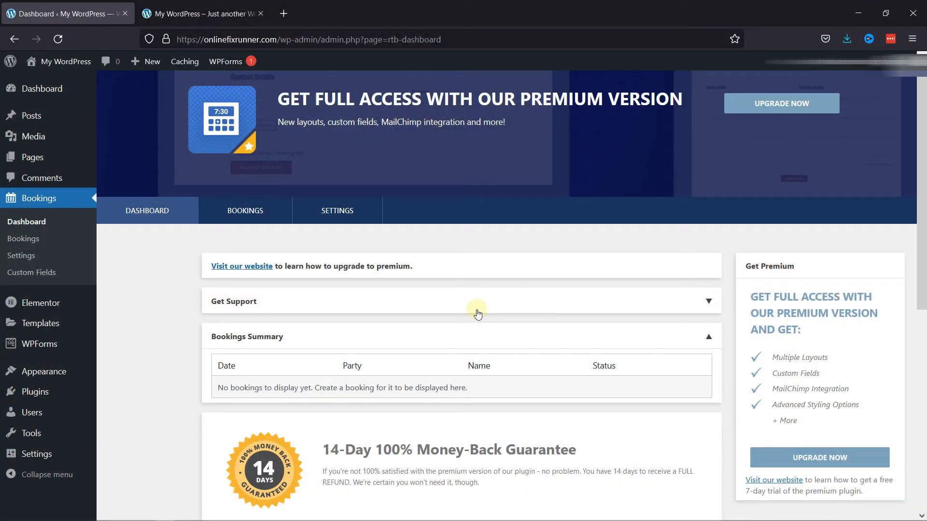
Step: Open the theme customizer and look through the home page preview
mouse_move(69, 375)
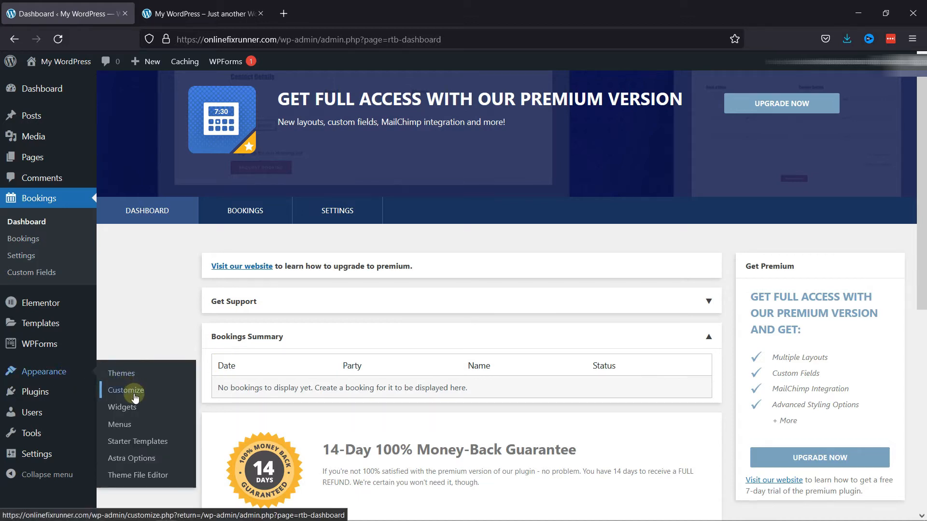
left_click(135, 397)
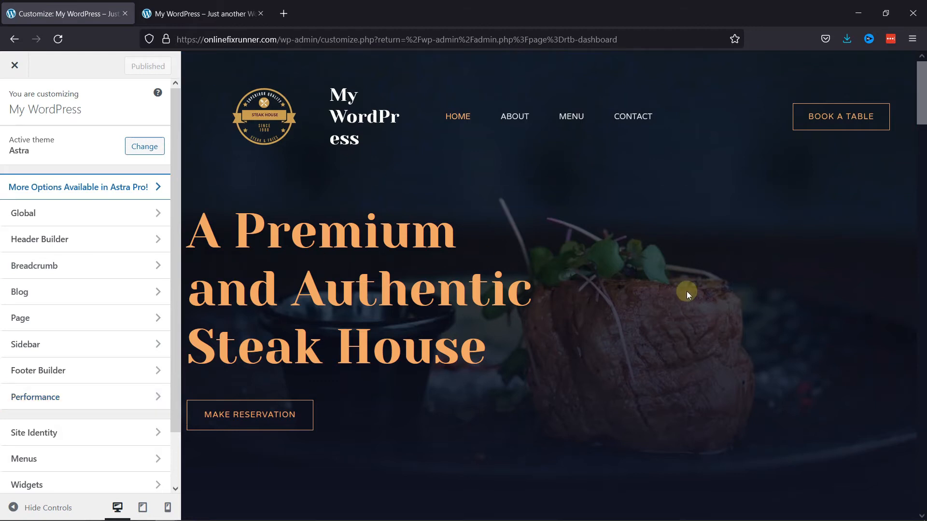
scroll(687, 291, "down", 20)
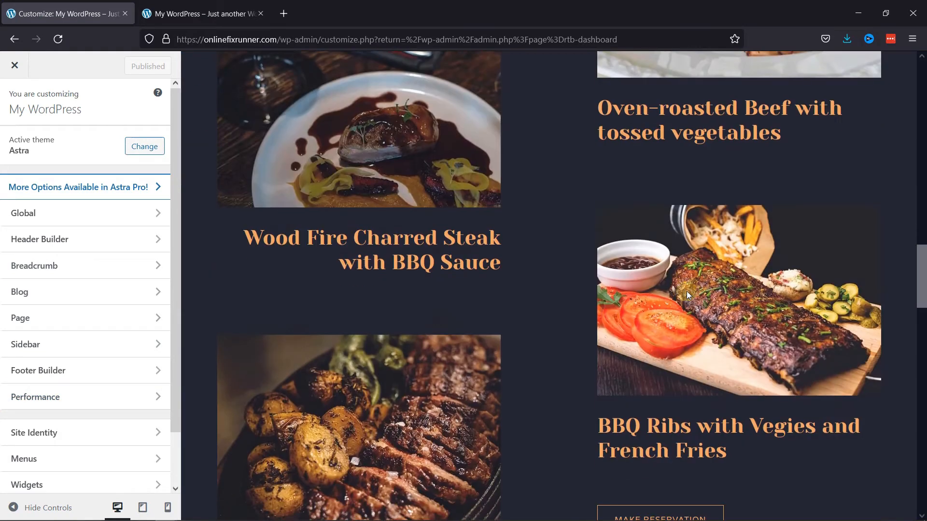
scroll(686, 291, "up", 20)
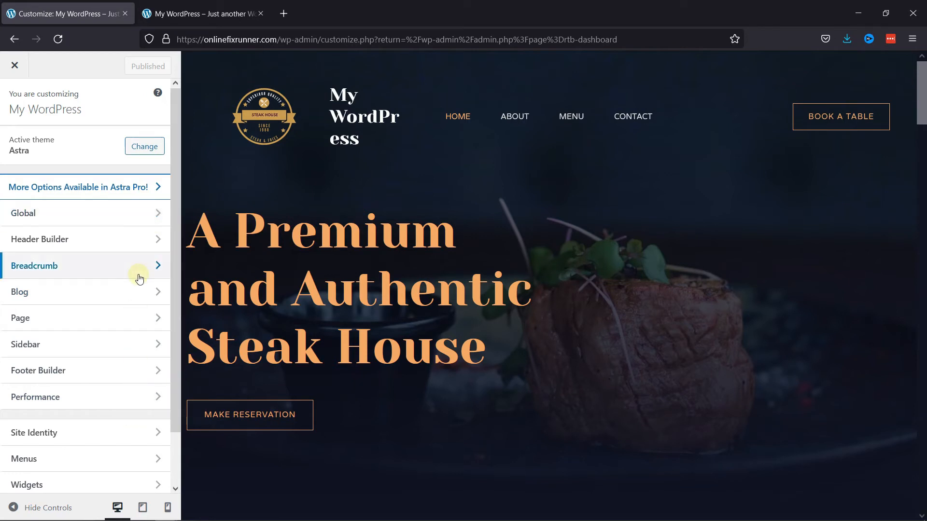
Step: Open the global typography settings and look through the font presets, base fonts and heading fonts
left_click(140, 213)
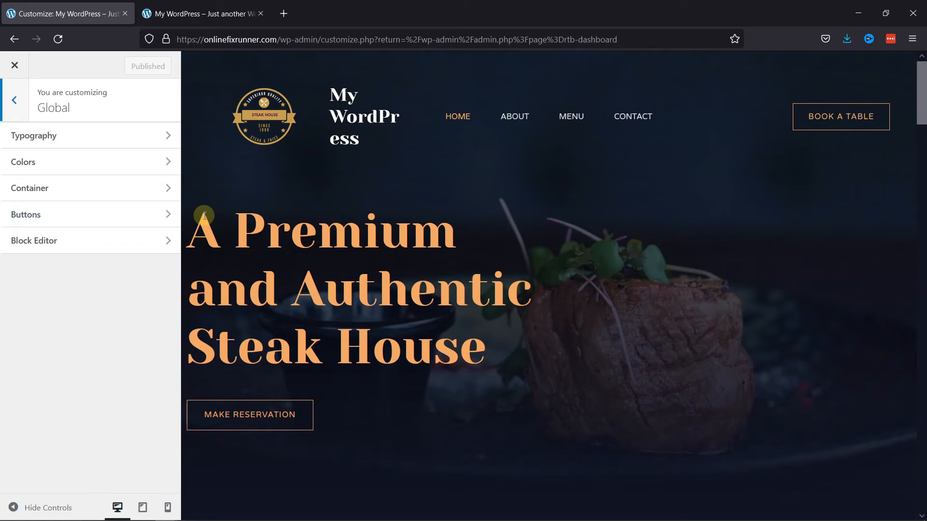
left_click(162, 140)
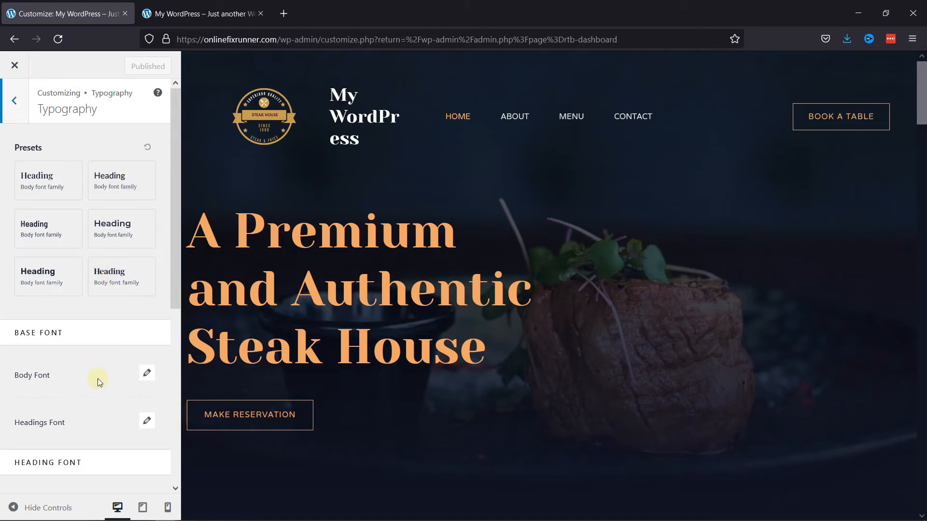
scroll(99, 381, "down", 5)
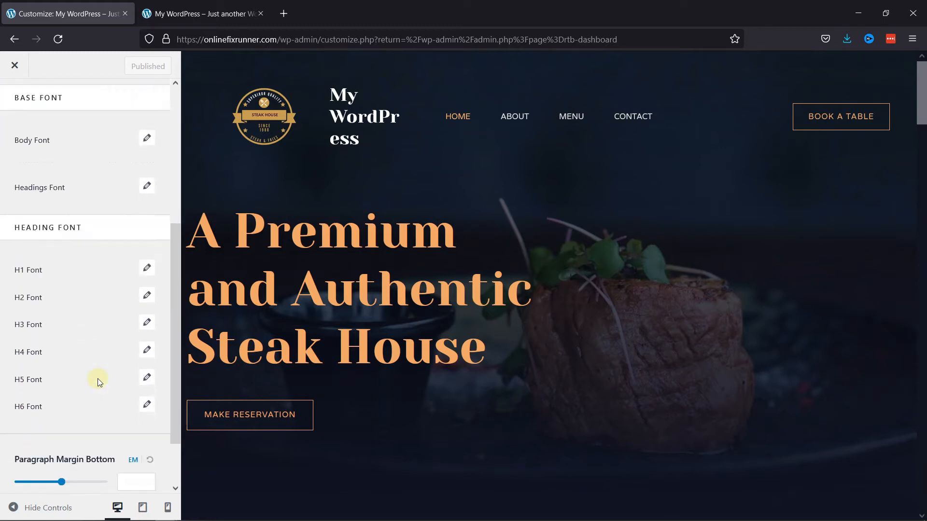
scroll(98, 378, "down", 2)
scroll(97, 379, "up", 6)
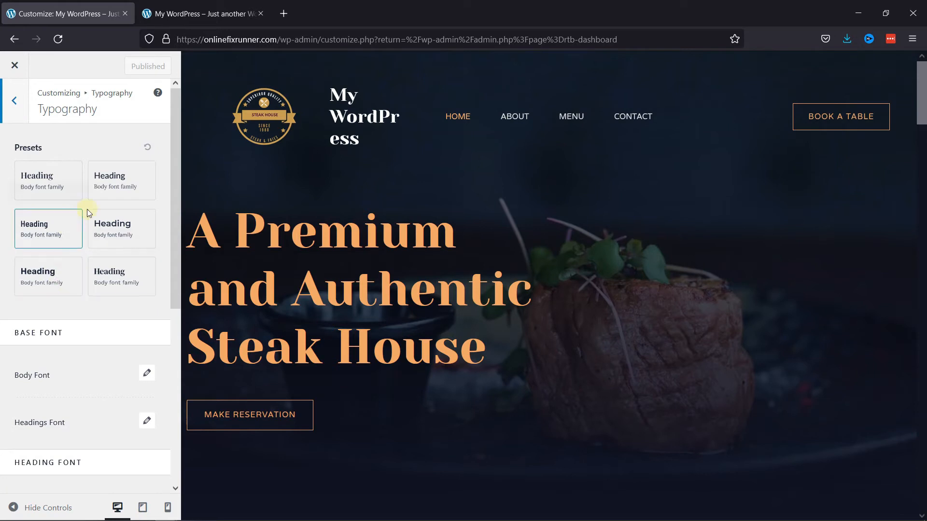
Step: Try the Lato / Lora font preset, reset the typography presets, and return to the global settings
left_click(110, 192)
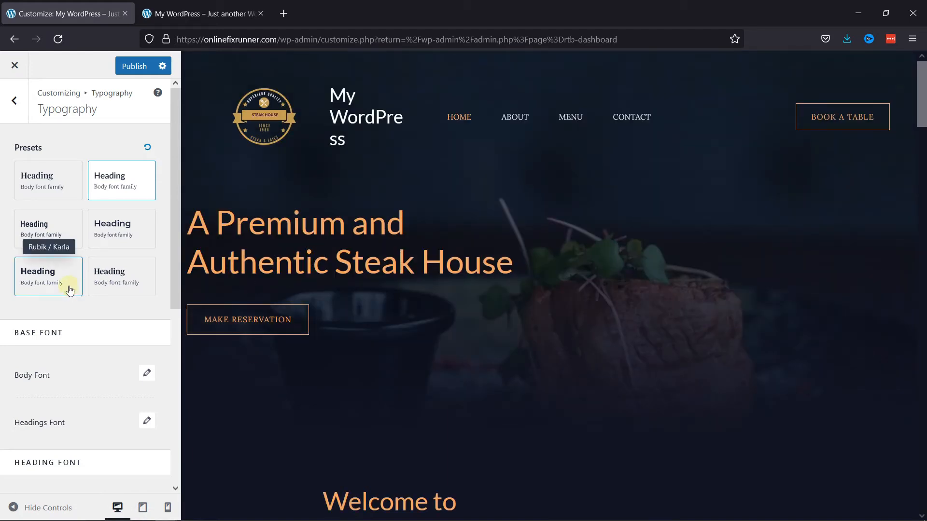
left_click(148, 148)
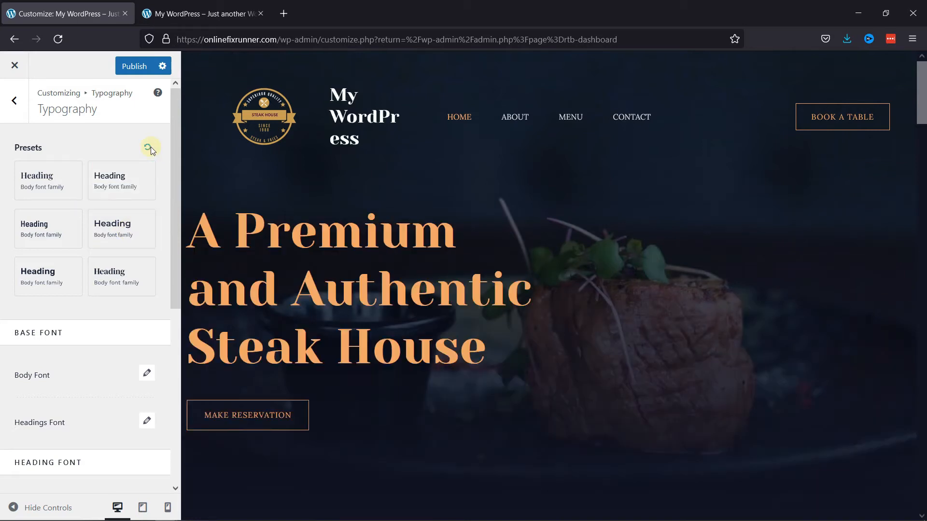
left_click(111, 229)
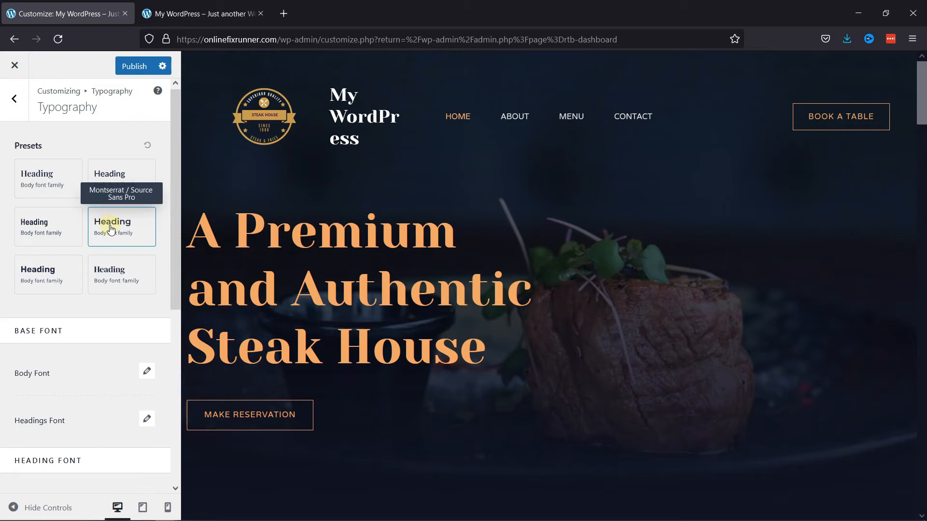
scroll(110, 229, "down", 3)
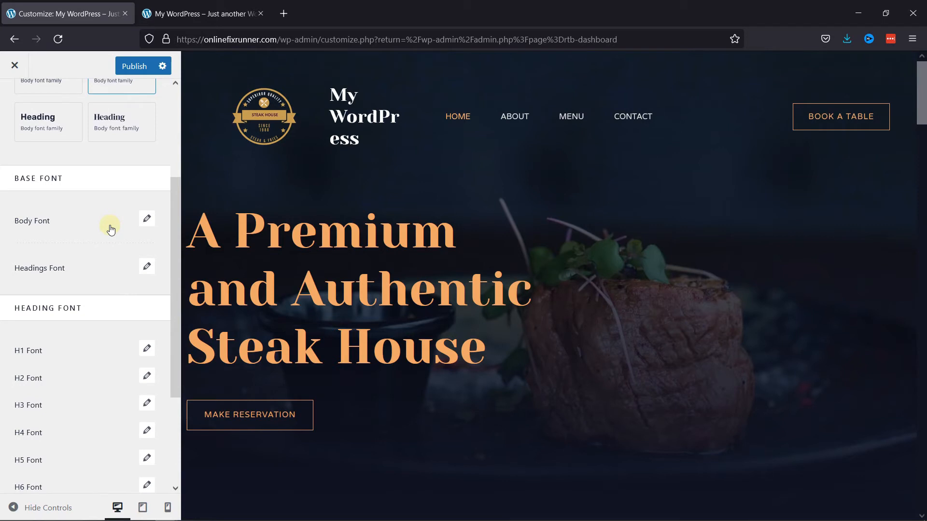
scroll(111, 229, "up", 3)
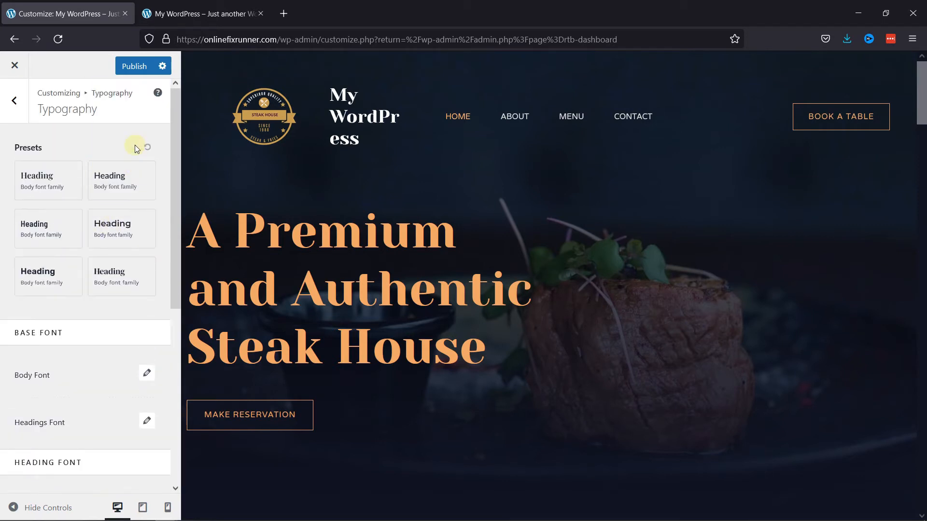
left_click(14, 101)
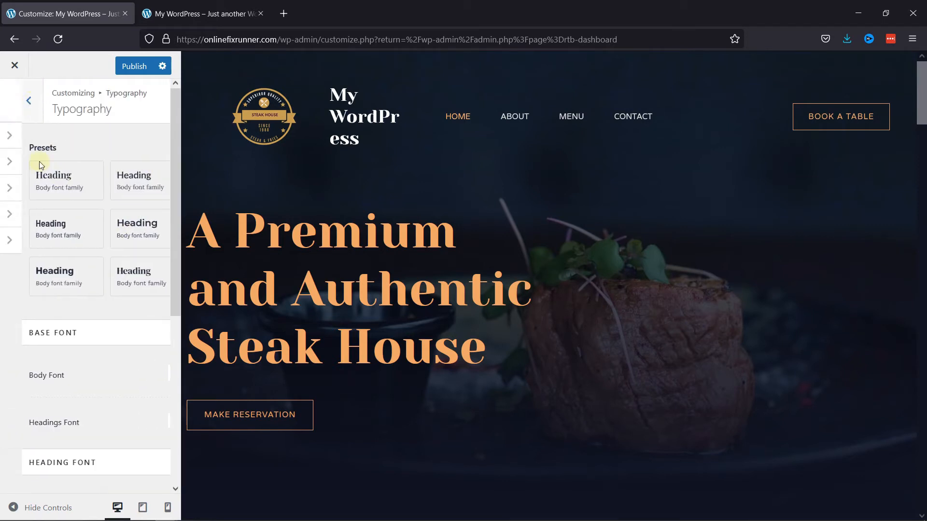
Step: Look over the global palette, theme colors and surface colors in the color settings, and return to the global settings
left_click(133, 155)
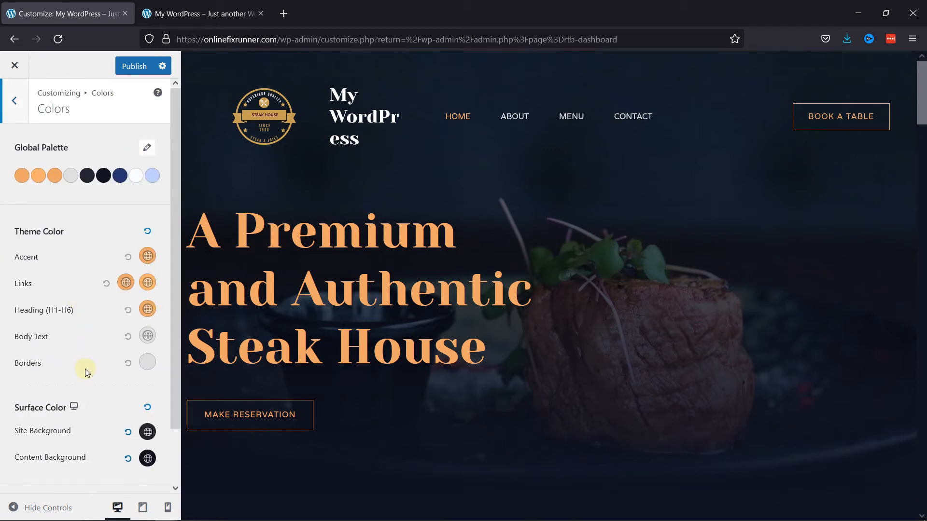
scroll(85, 369, "down", 2)
scroll(92, 333, "up", 2)
scroll(67, 303, "down", 1)
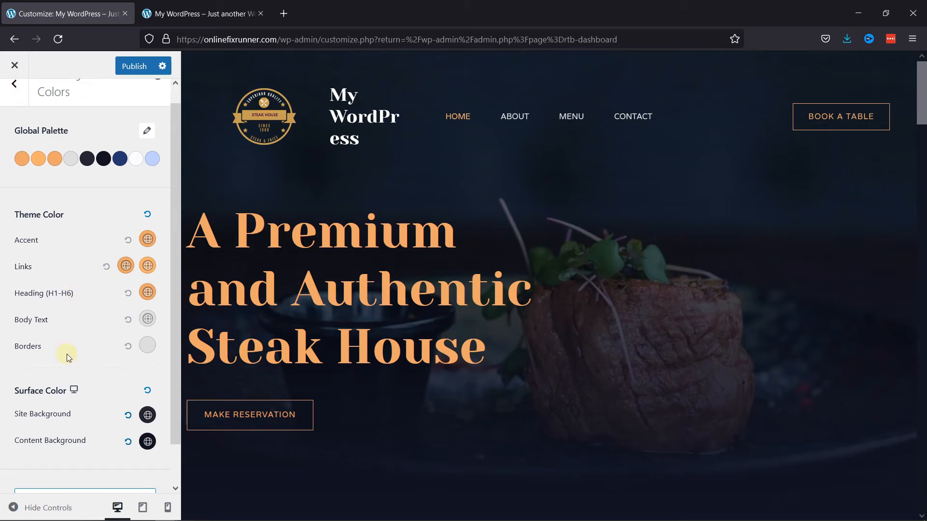
scroll(72, 408, "down", 2)
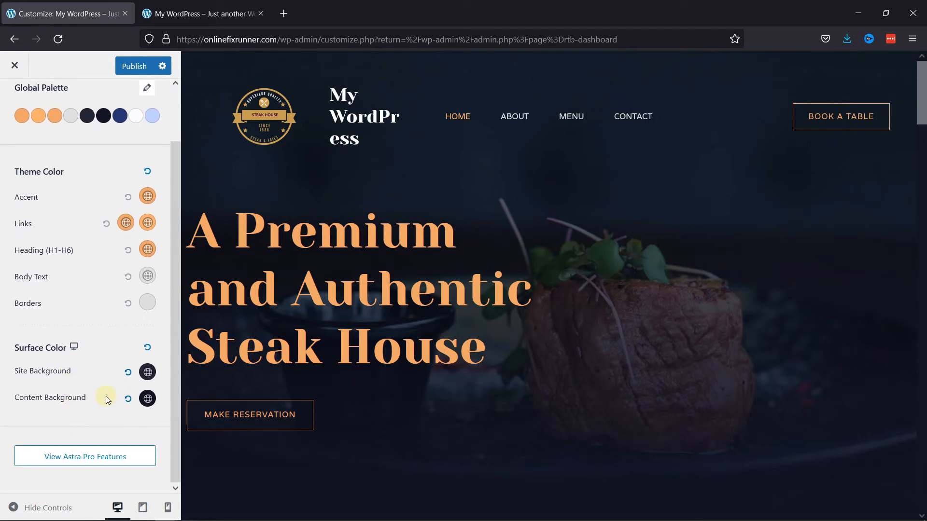
scroll(107, 396, "up", 3)
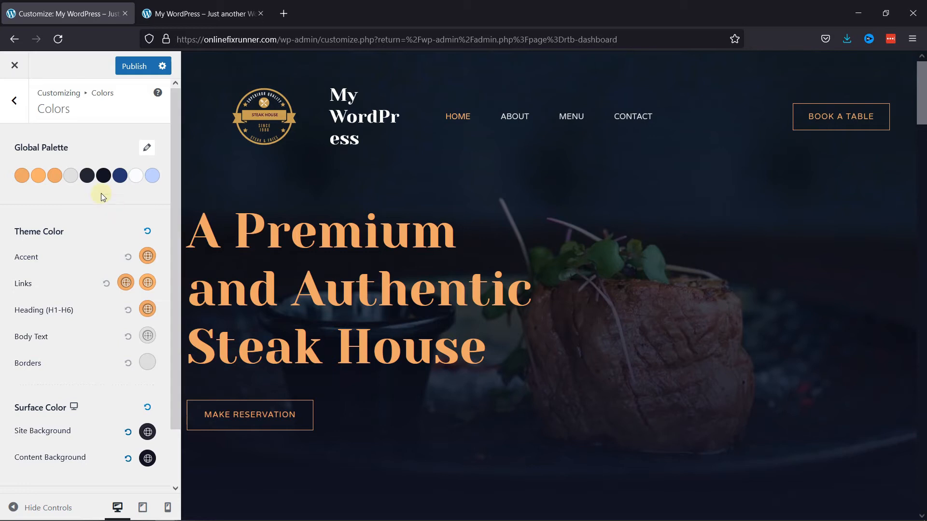
left_click(15, 111)
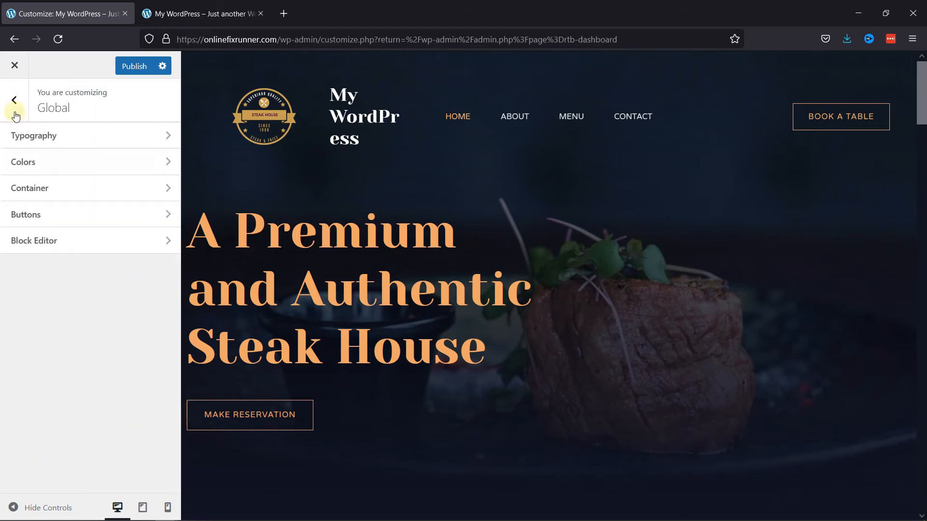
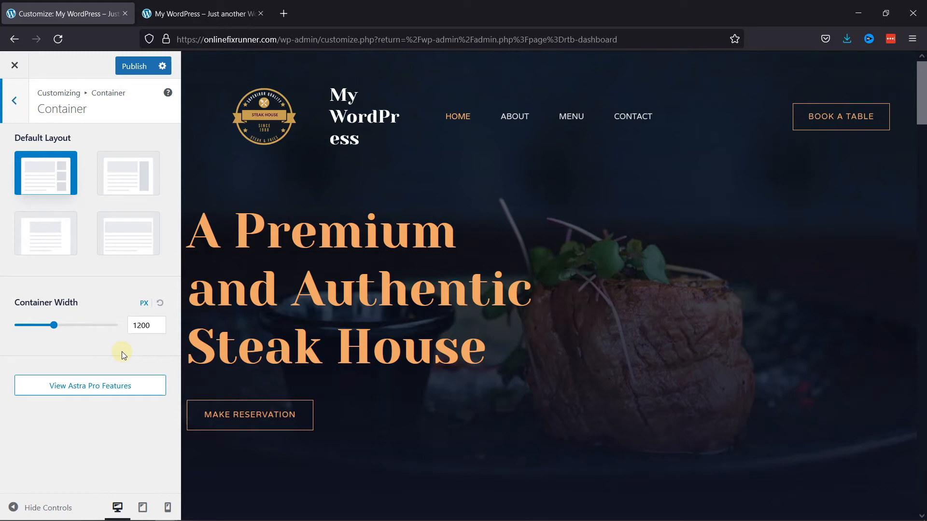
Step: In the global button settings, try the pill-shaped outlined and filled presets, and apply the outlined preset with slightly rounded corners
left_click(14, 102)
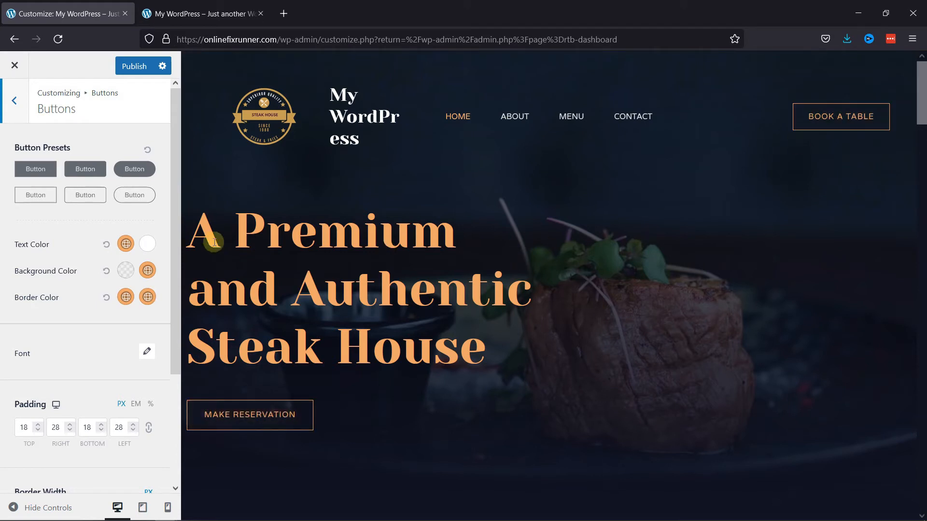
left_click(141, 198)
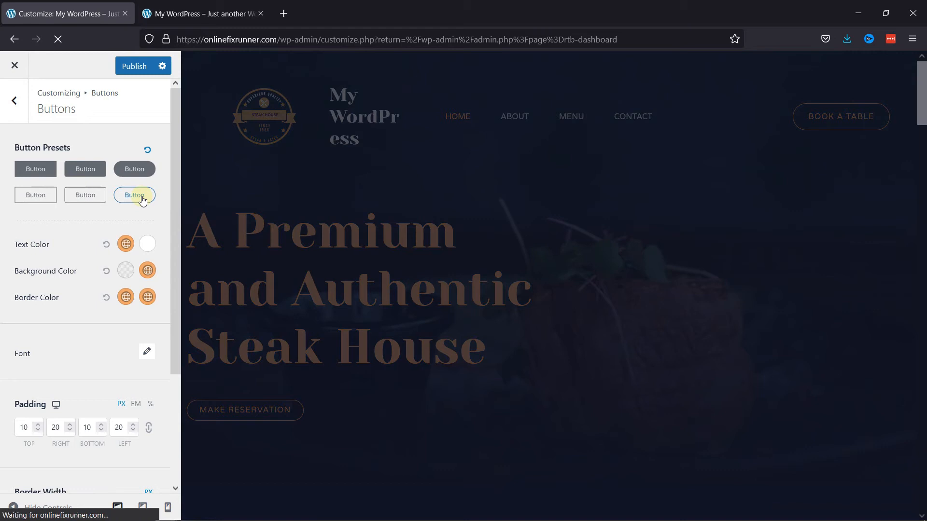
left_click(143, 168)
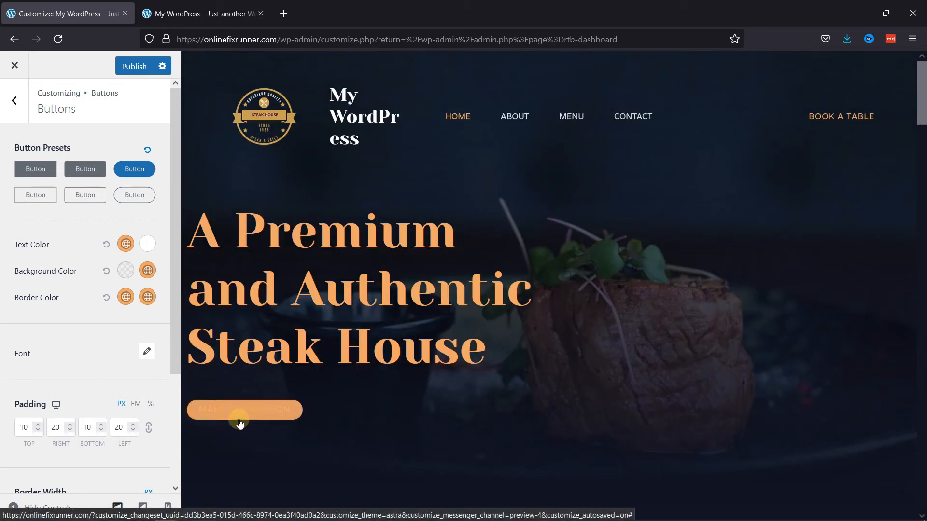
left_click(130, 199)
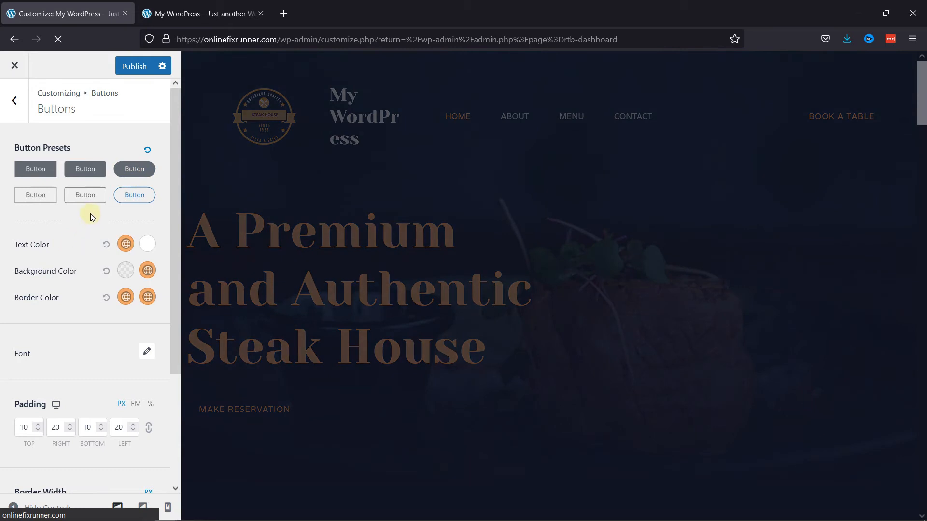
left_click(91, 199)
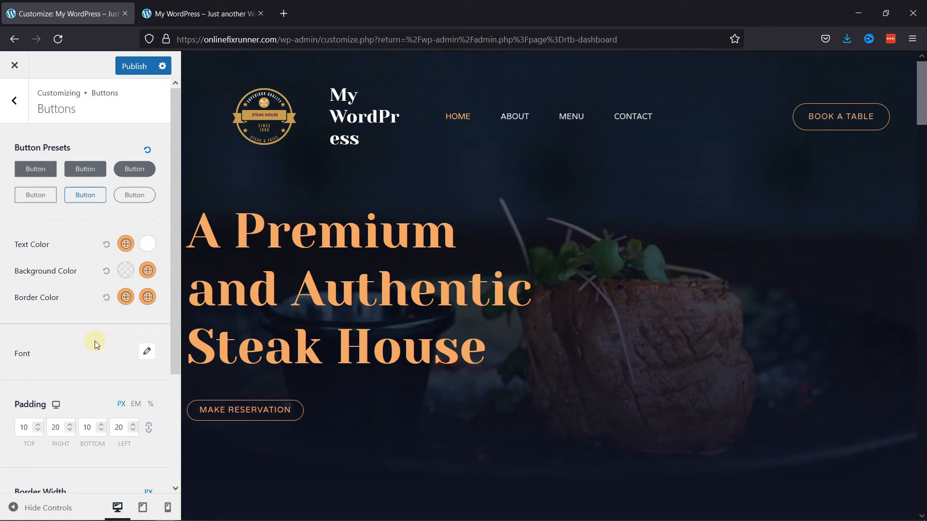
Step: Look through the button font, padding, border width and border radius settings, and return to the global settings
scroll(95, 341, "down", 1)
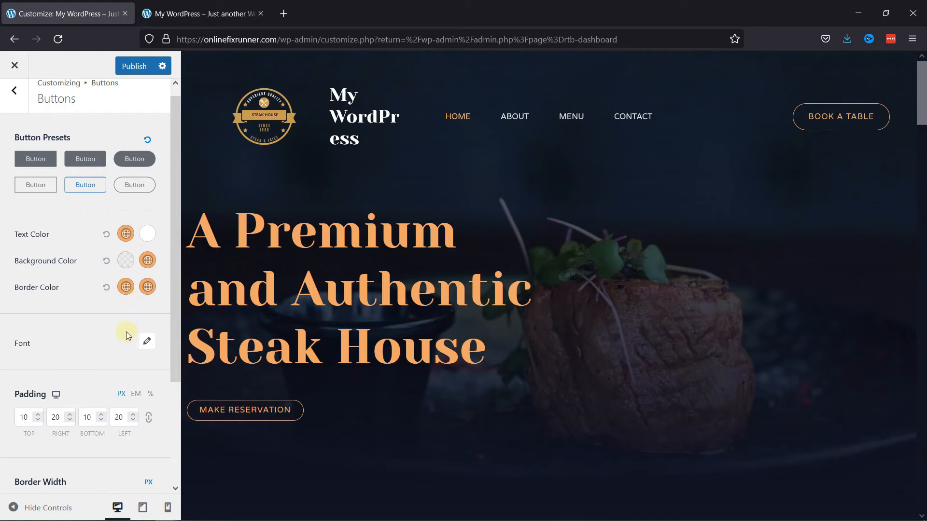
scroll(126, 332, "down", 5)
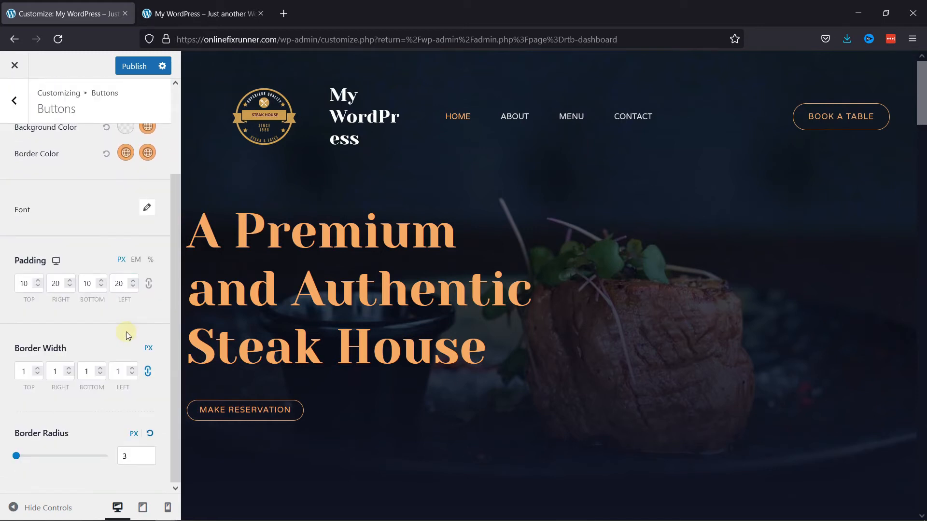
scroll(127, 335, "up", 5)
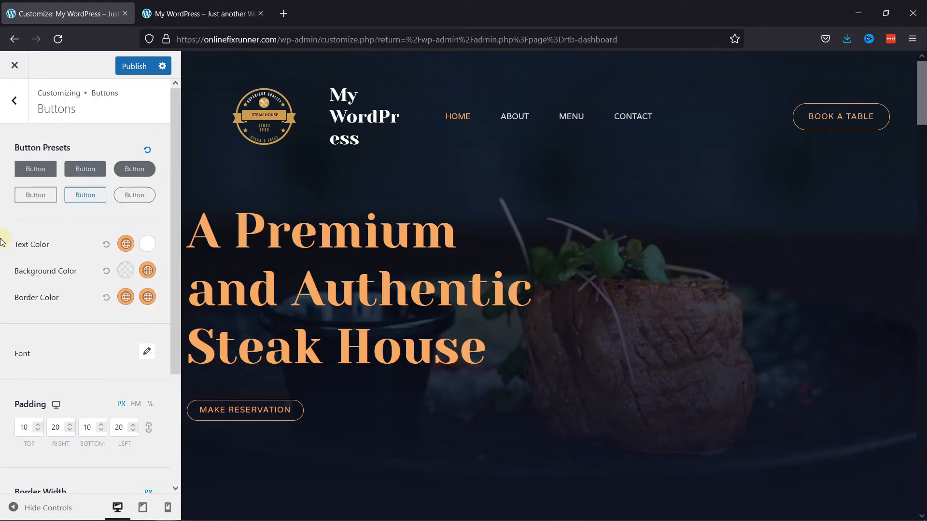
left_click(20, 110)
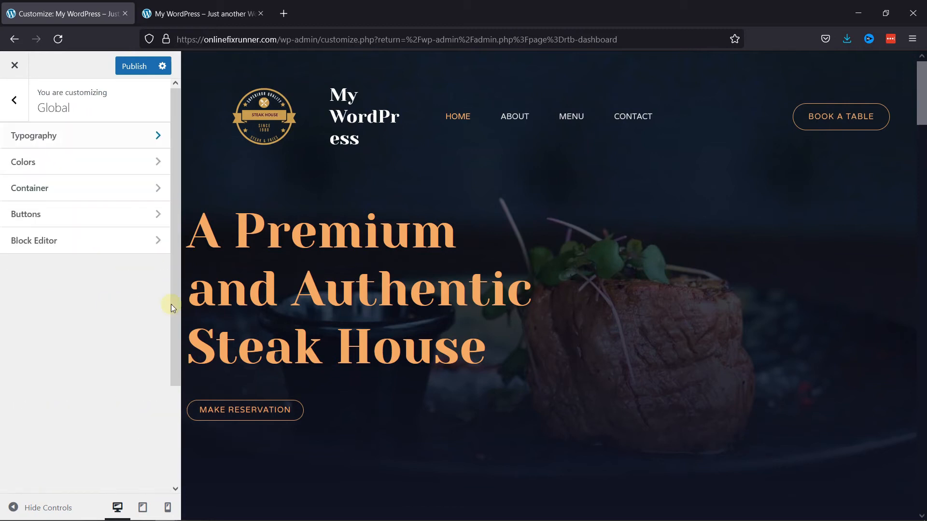
Step: Look over the core blocks spacing options in the block editor settings, and return to the main customizer options
left_click(122, 234)
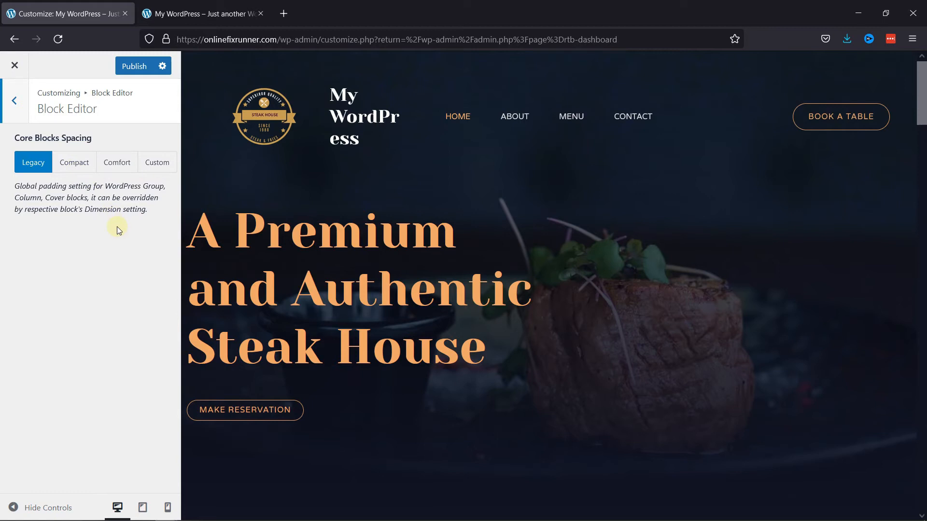
left_click(14, 102)
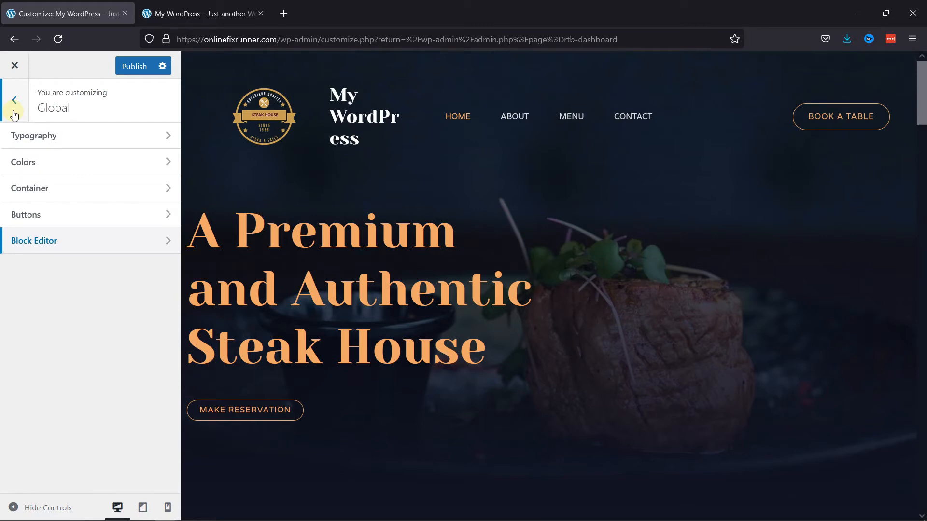
left_click(14, 114)
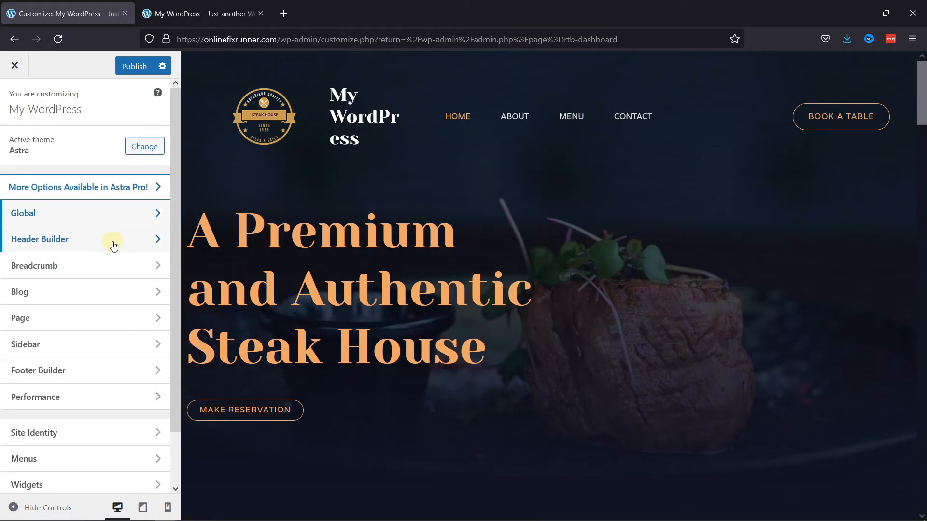
Step: Open the Site Title & Logo settings in the Header Builder and turn off the site title display
left_click(113, 244)
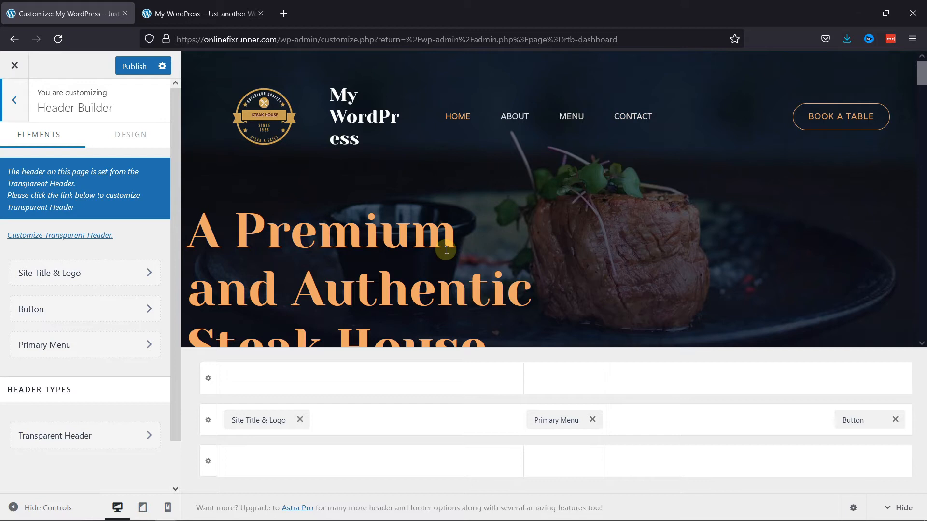
left_click(112, 278)
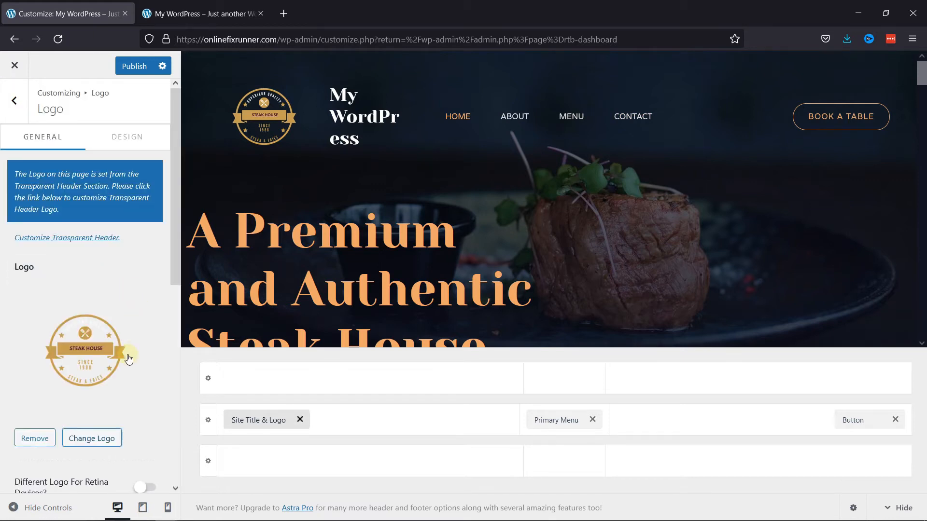
scroll(107, 425, "down", 1)
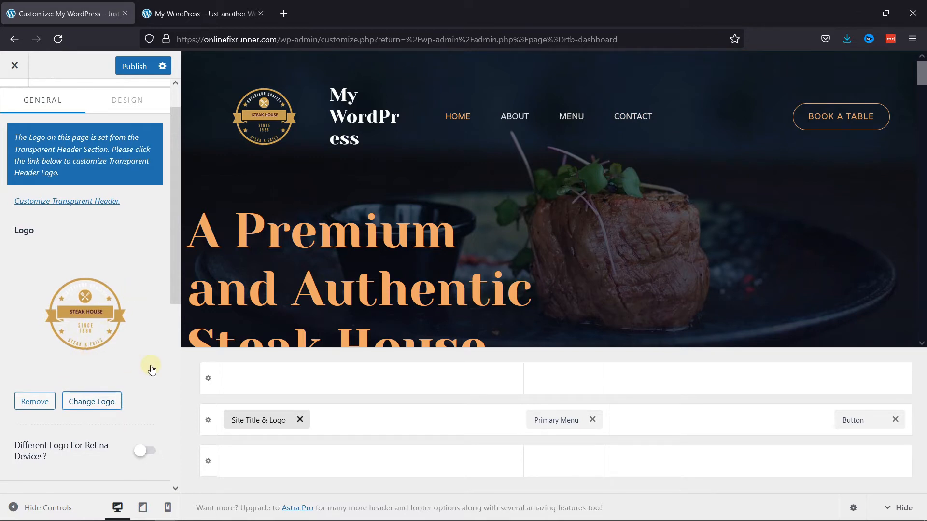
scroll(152, 370, "down", 4)
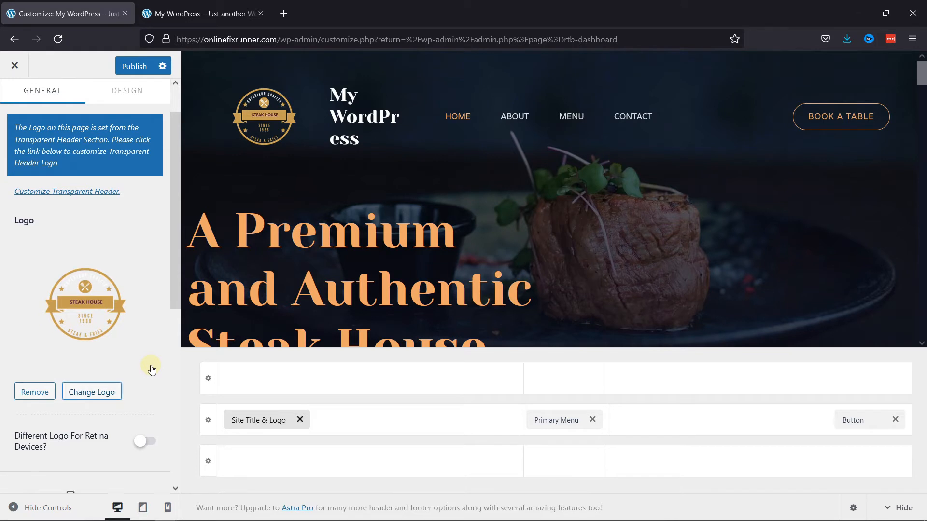
scroll(150, 365, "down", 6)
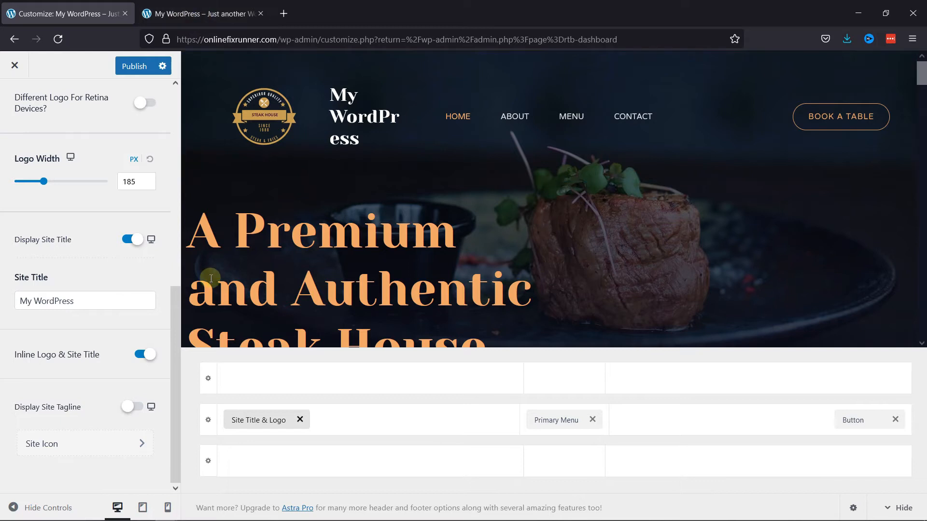
left_click(135, 245)
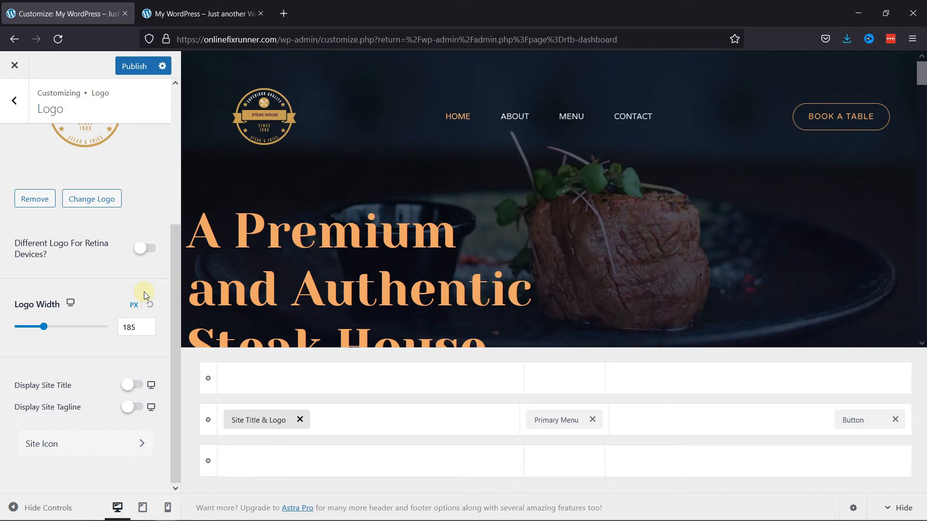
Step: Try displaying the site tagline with and without the inline logo layout, and hide the tagline again
left_click(126, 407)
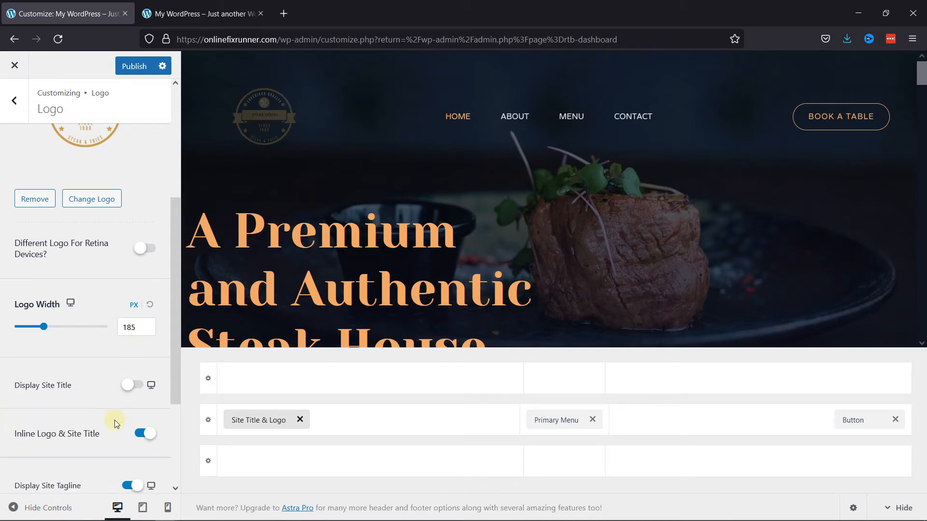
scroll(114, 420, "down", 3)
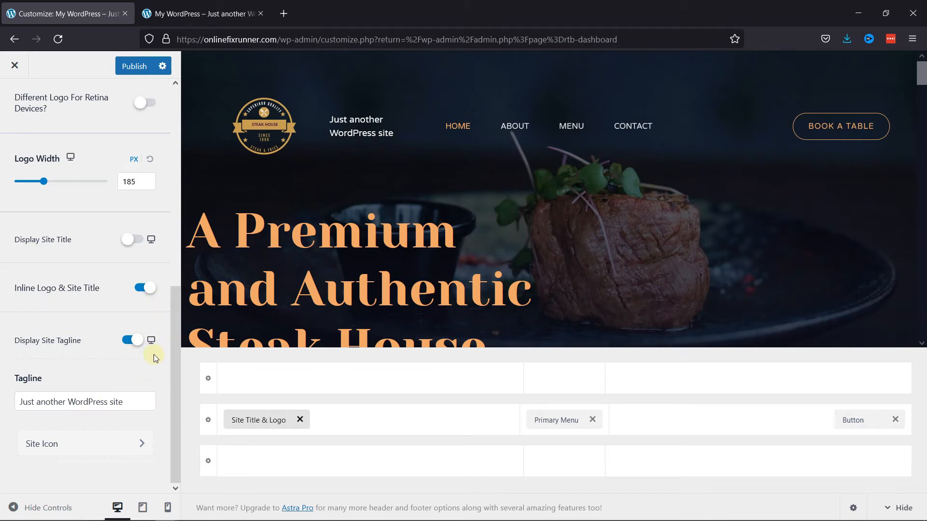
left_click(143, 288)
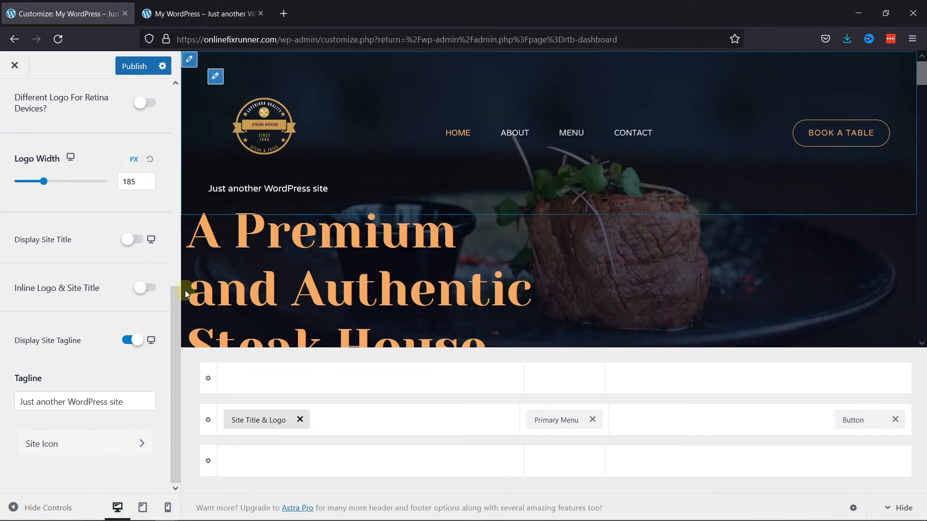
left_click(145, 289)
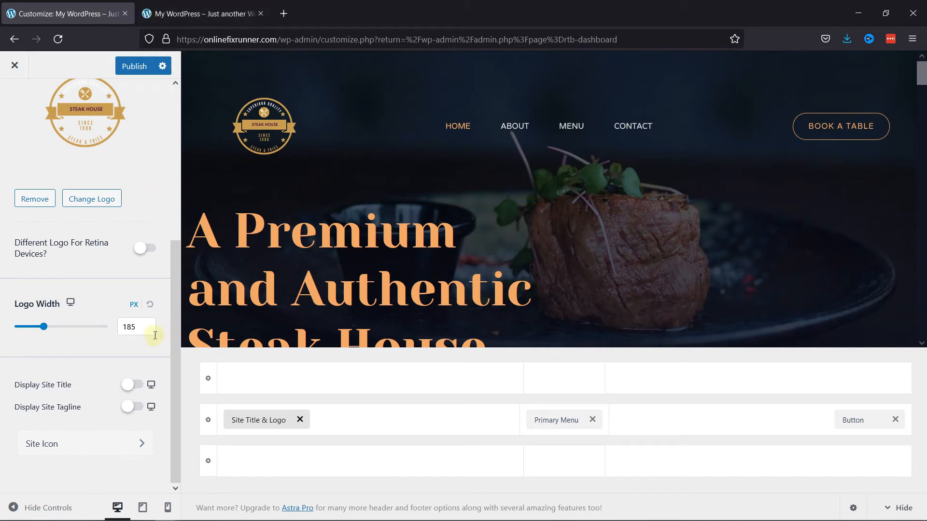
Step: Look at the site icon setting under Site Identity, and return to the Header Builder
left_click(132, 445)
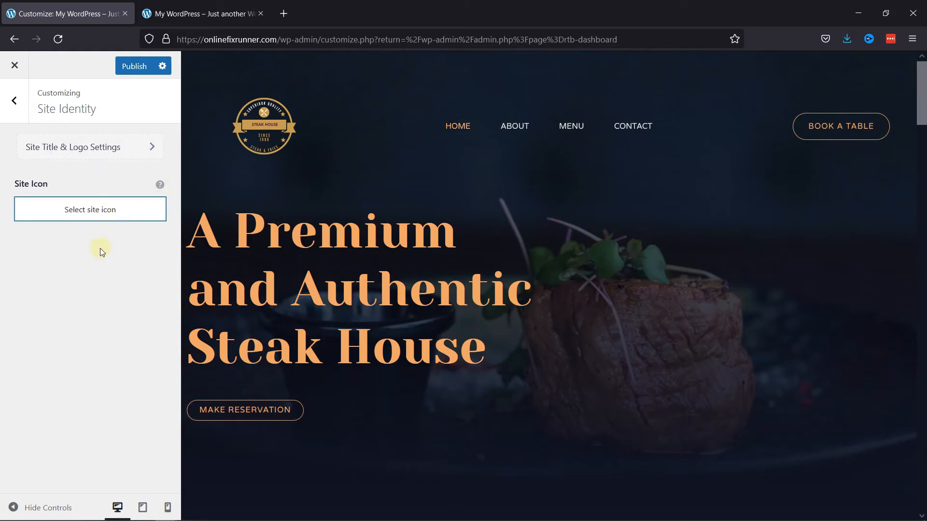
left_click(17, 101)
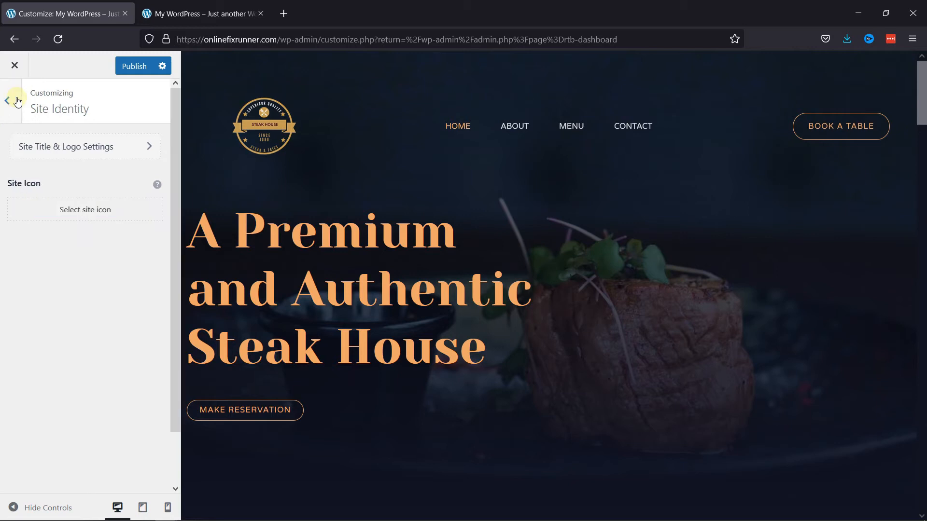
left_click(90, 237)
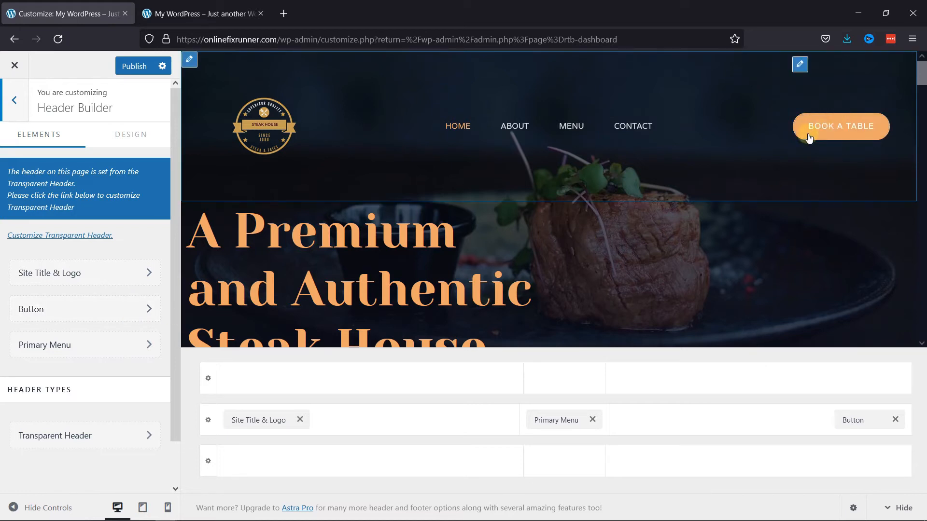
Step: Open the header button settings and select the existing link of the Book A Table button
left_click(106, 319)
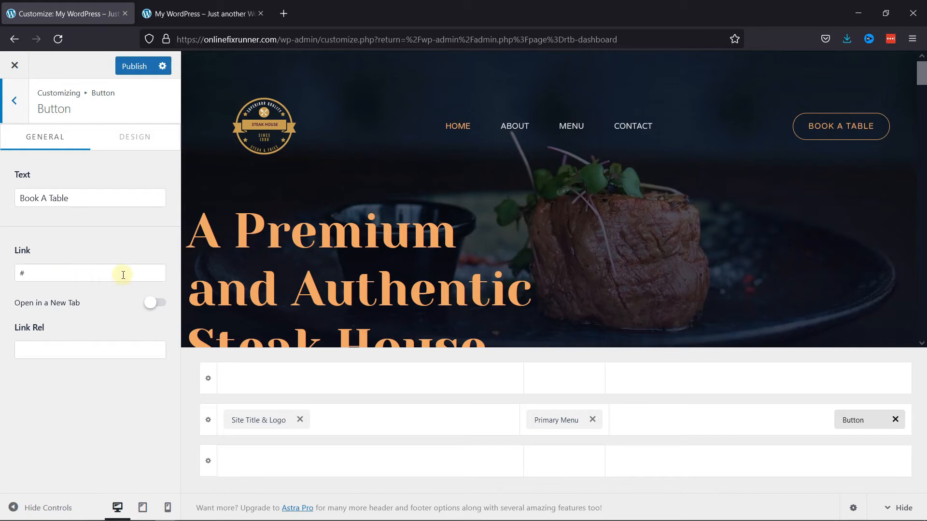
left_click(90, 275)
double_click(90, 275)
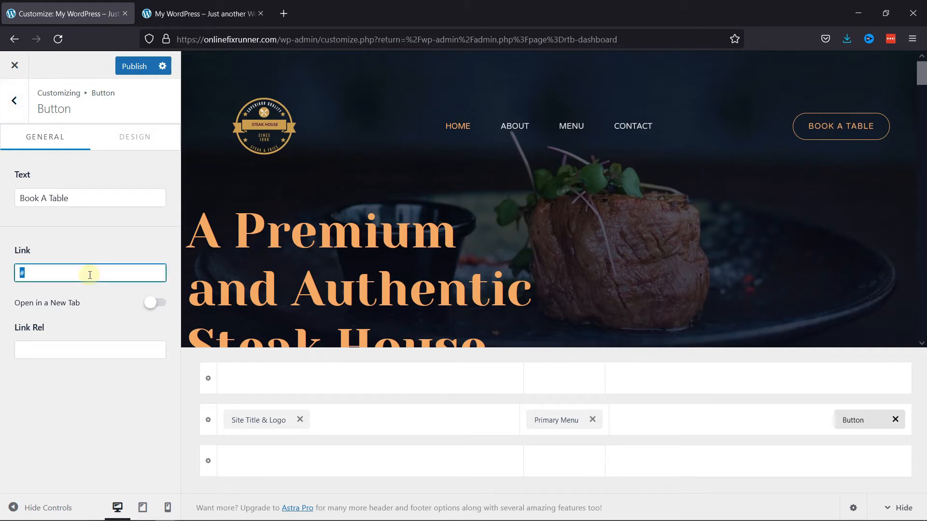
Step: In the other browser tab, go to the dashboard's list of pages and view the Bookings & Reservations page
left_click(242, 22)
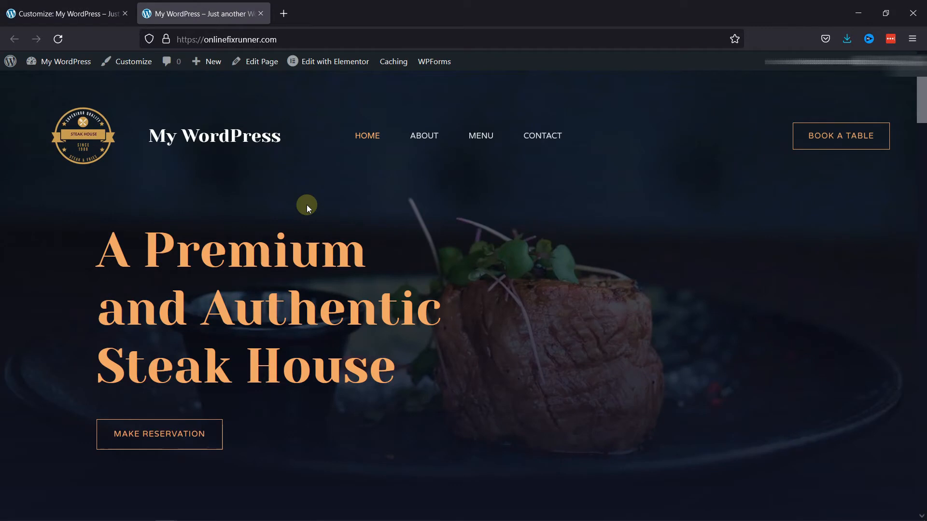
mouse_move(63, 62)
left_click(58, 83)
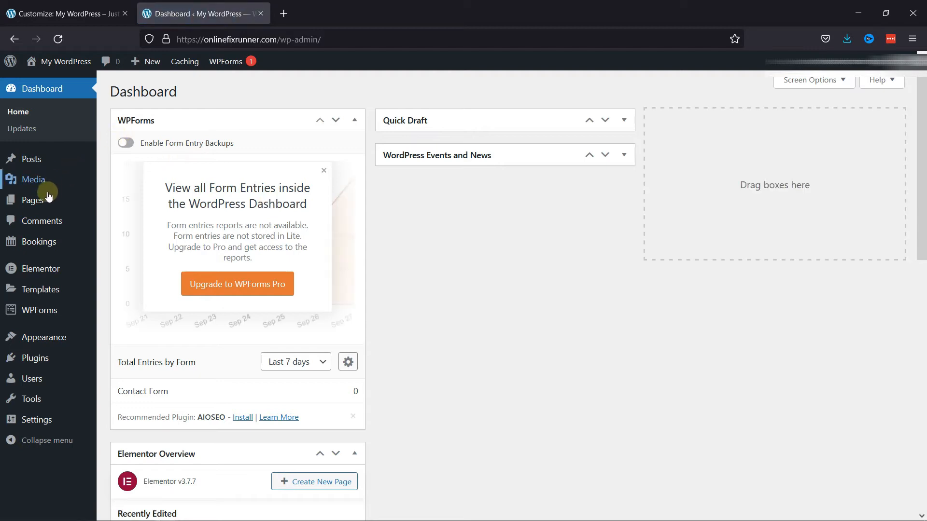
mouse_move(36, 200)
left_click(115, 204)
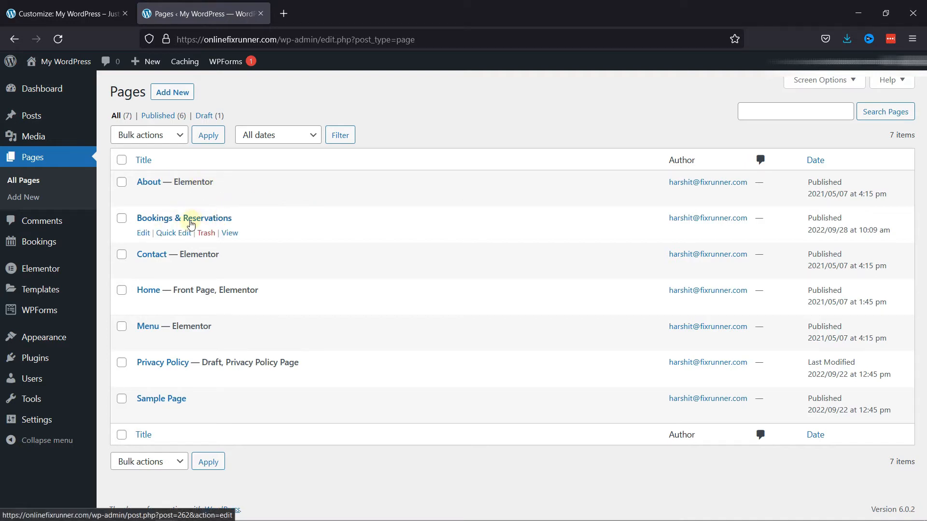
left_click(227, 235)
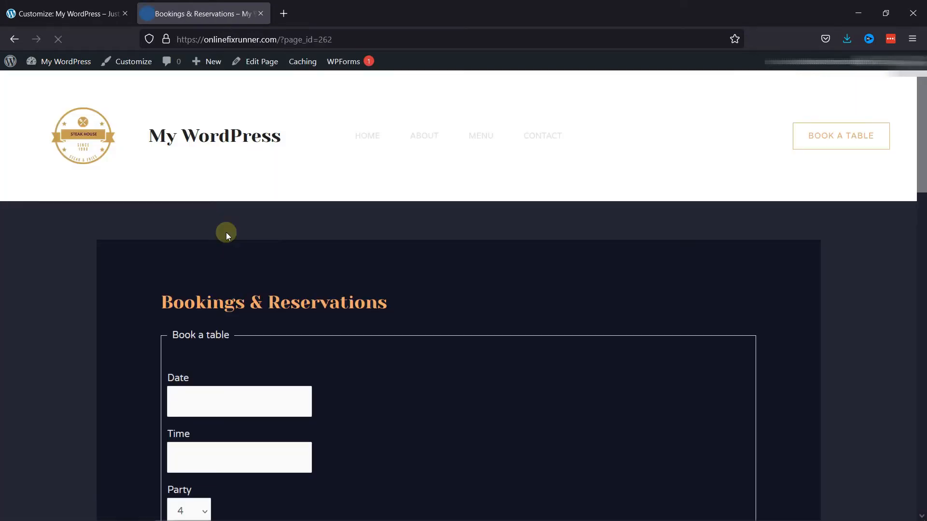
Step: Check the booking form on the Bookings & Reservations page and copy the page's URL
scroll(561, 277, "down", 10)
scroll(561, 277, "up", 10)
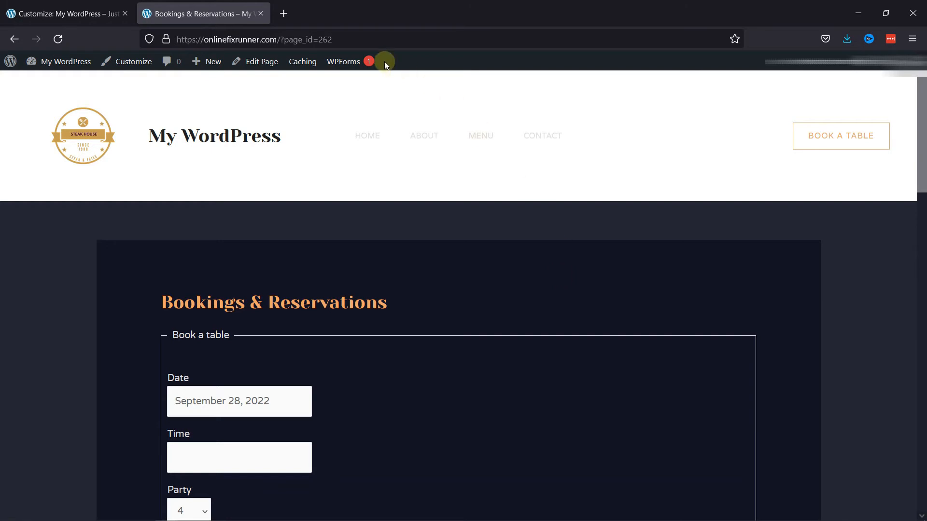
left_click(367, 40)
key("ctrl+c")
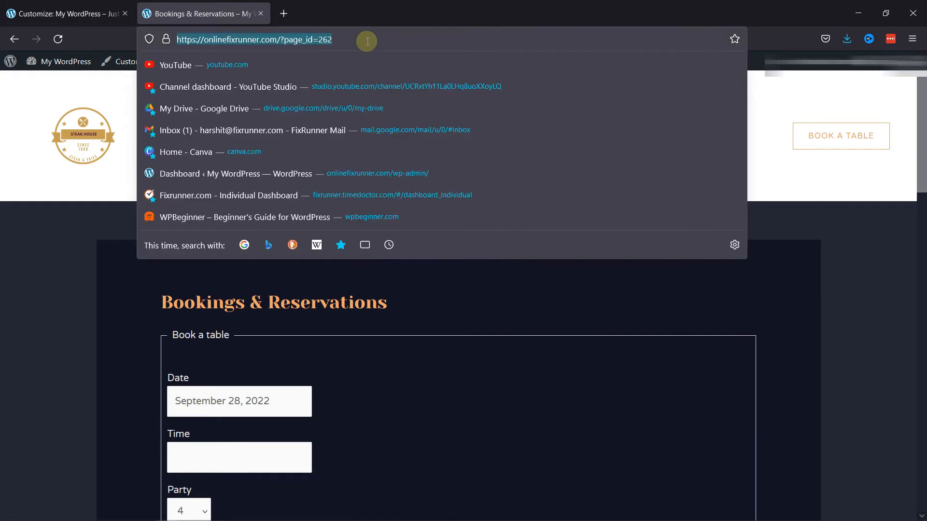
left_click(260, 14)
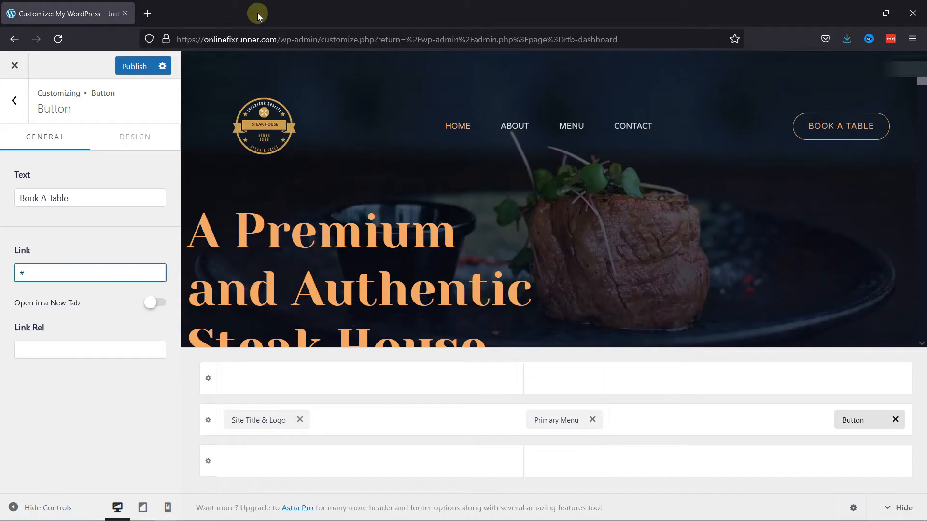
left_click_drag(50, 273, 13, 269)
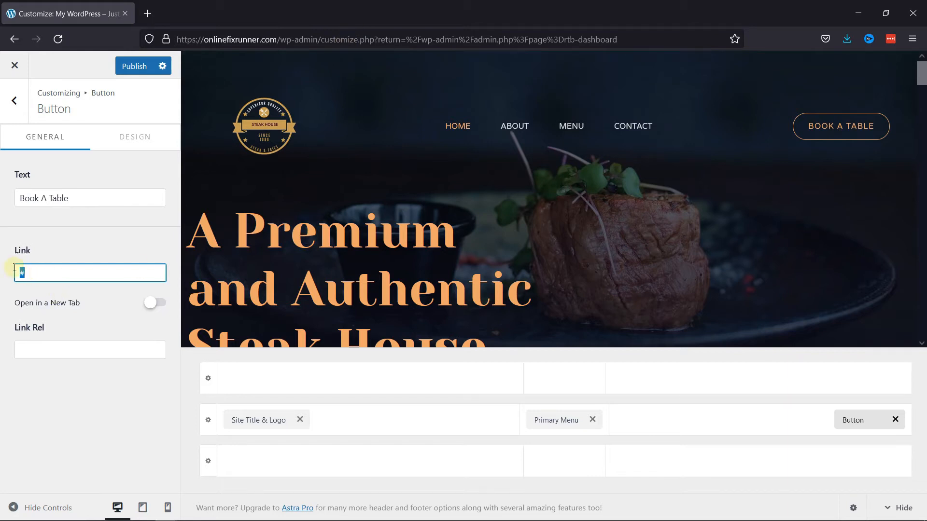
key("BackSpace")
key("ctrl+v")
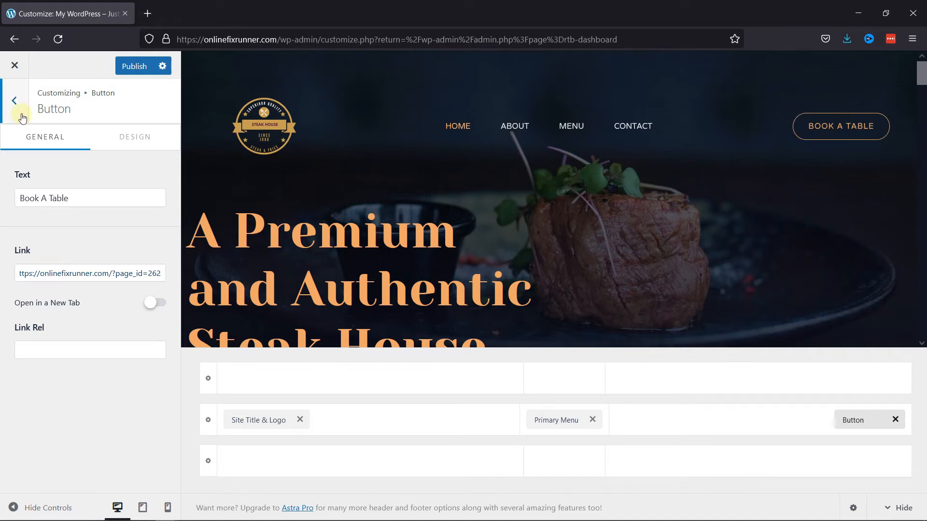
left_click(14, 101)
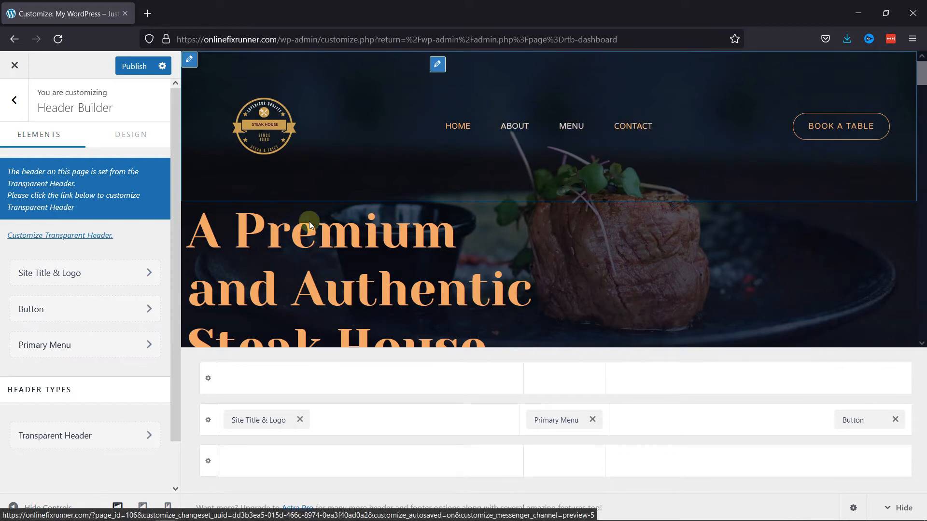
Step: Look at the header's Primary Menu submenu settings and the Transparent Header's general settings
left_click(144, 342)
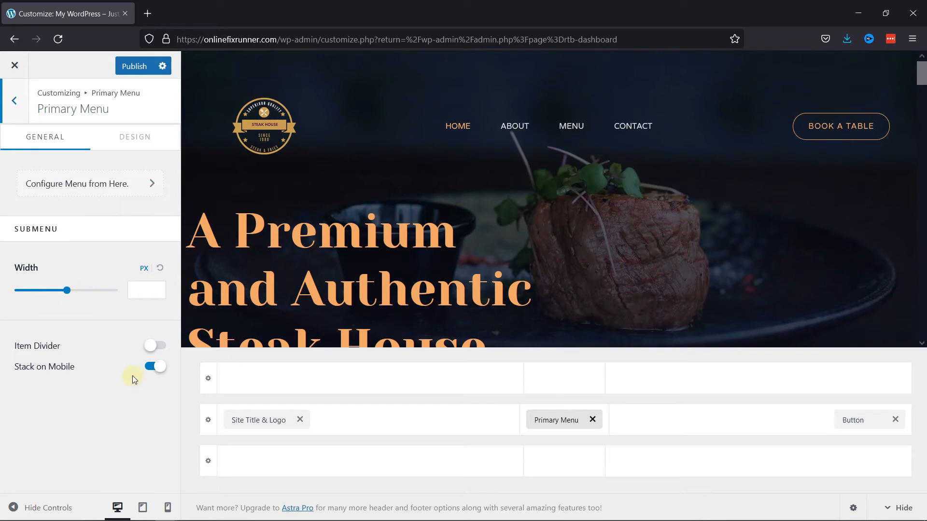
left_click(155, 346)
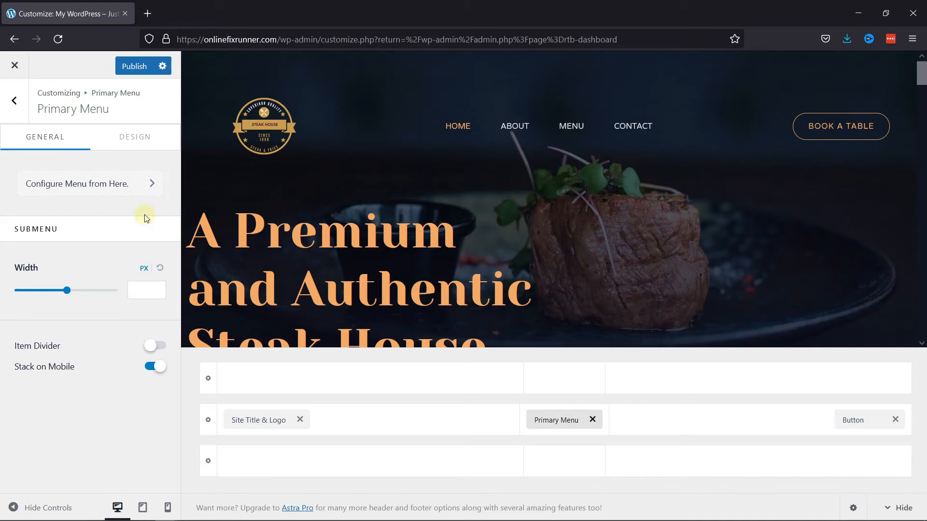
left_click(7, 113)
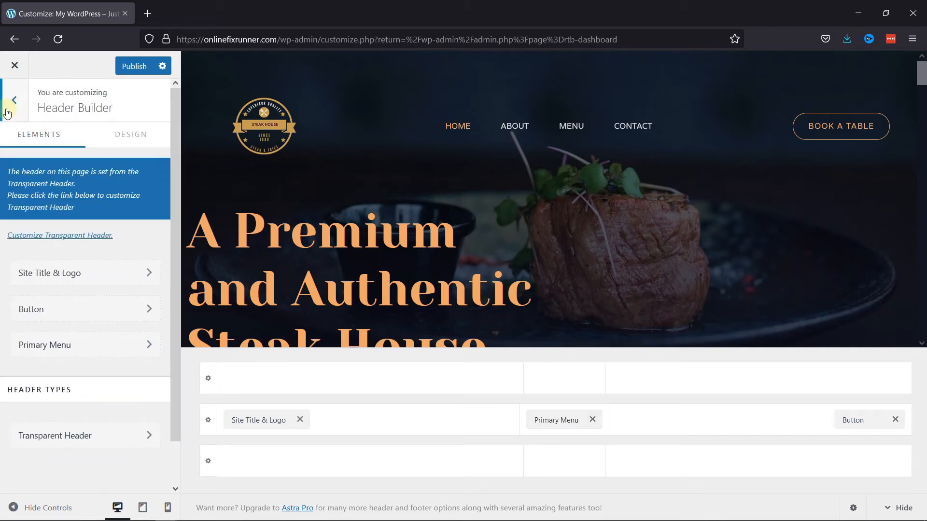
left_click(140, 433)
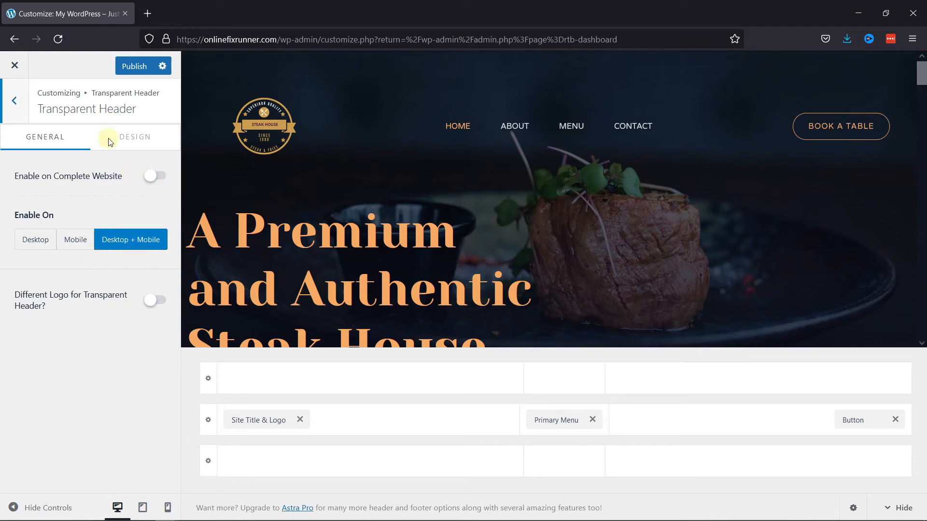
left_click(13, 101)
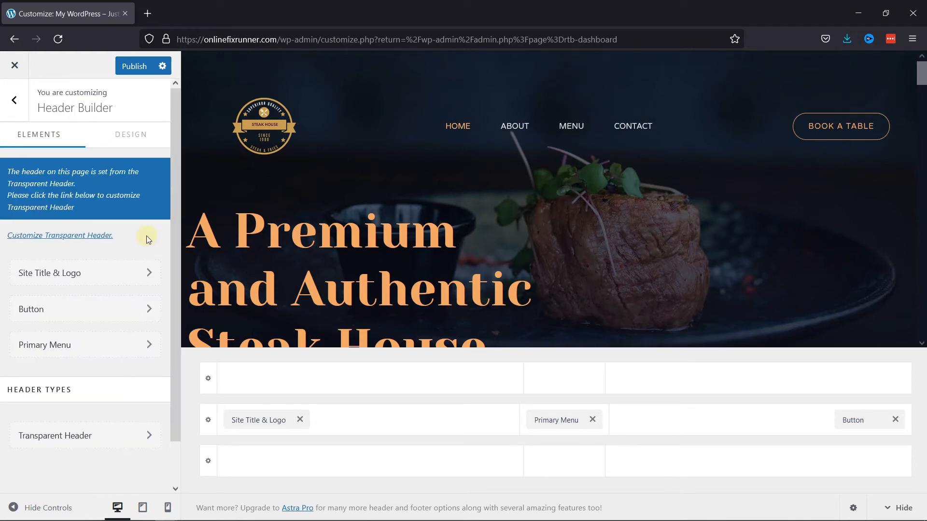
Step: Check the Header Position options in the Breadcrumb settings, keeping None, and return to the main customizer sections
left_click(16, 104)
left_click(141, 271)
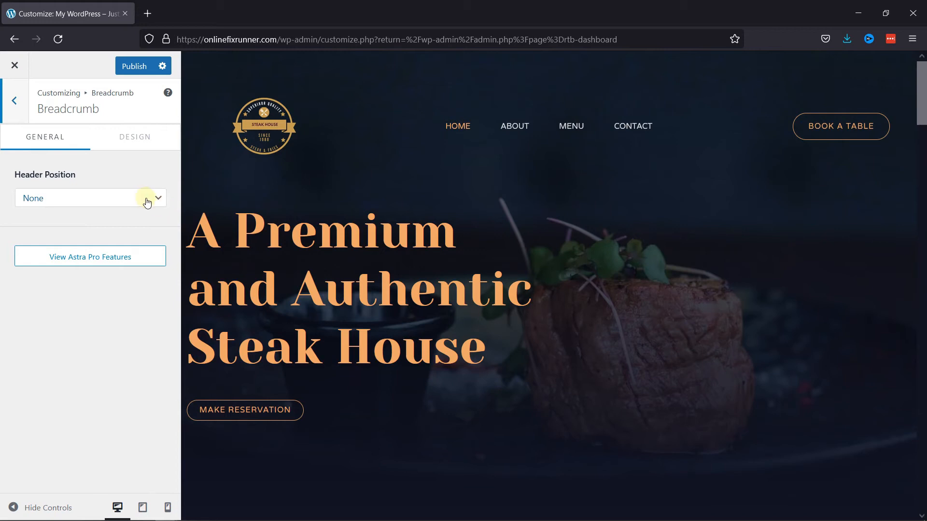
left_click(144, 201)
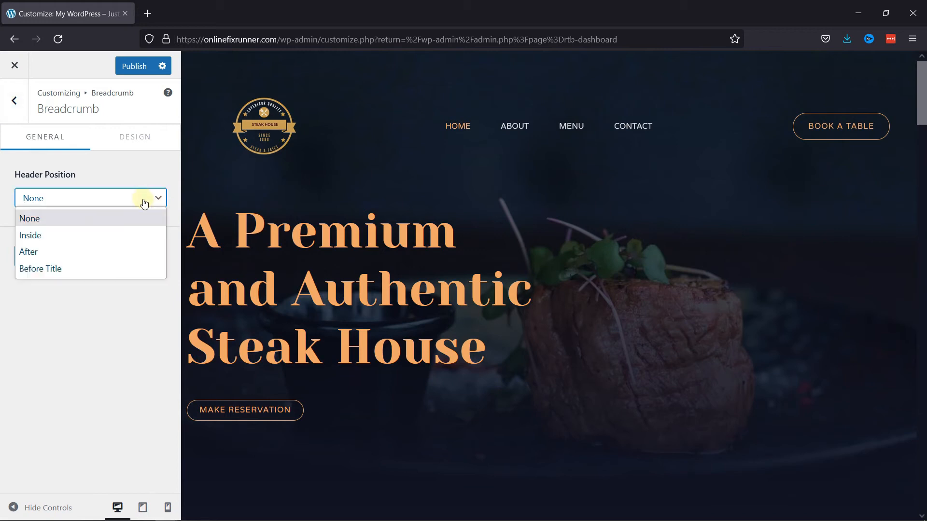
left_click(120, 226)
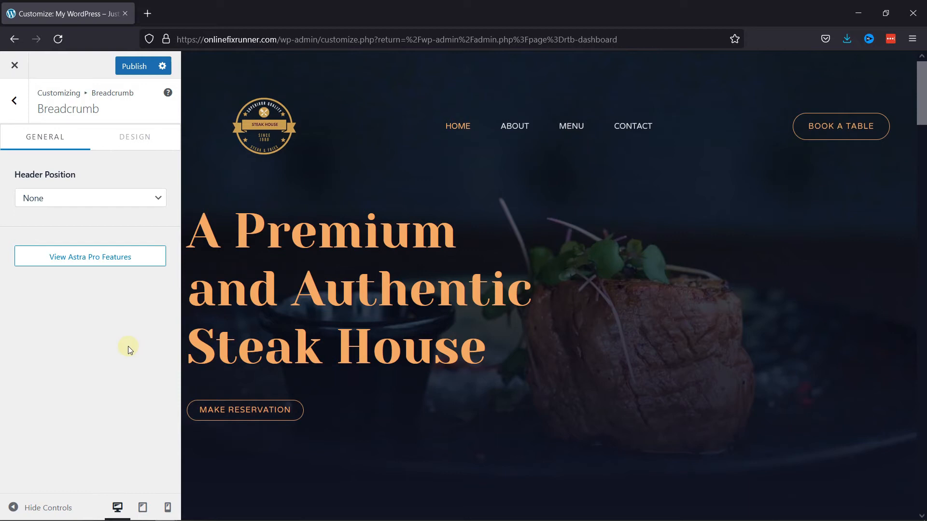
left_click(15, 101)
Step: Look through the Blog / Archive settings, including container layout, sidebar layout, post structure and meta
left_click(97, 293)
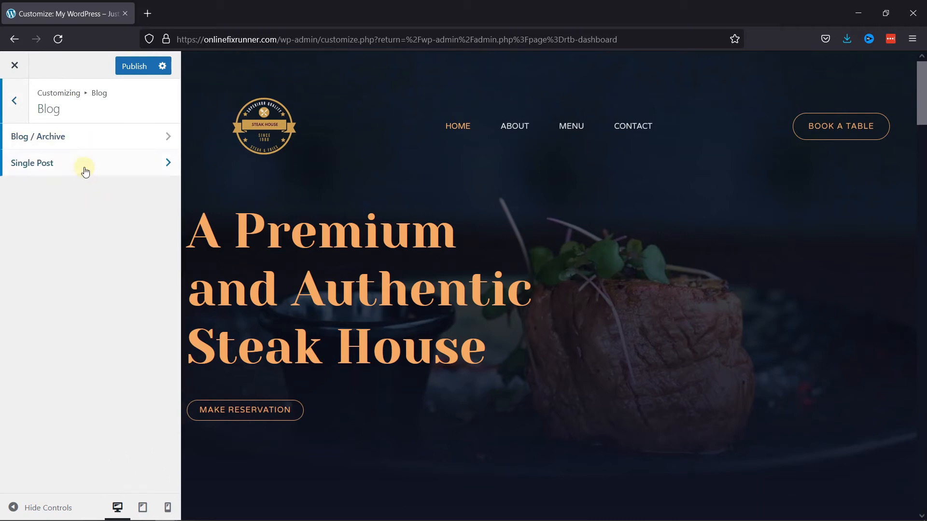
left_click(93, 143)
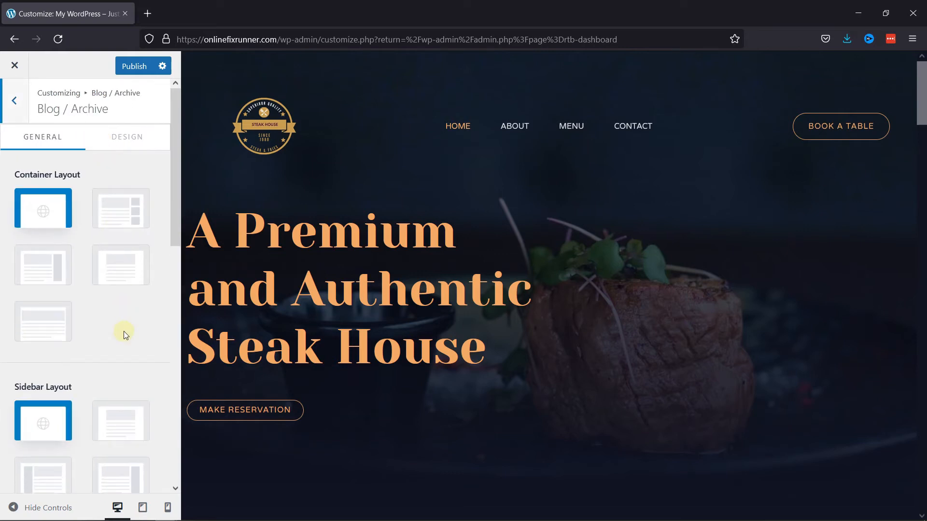
scroll(123, 331, "down", 4)
scroll(124, 333, "up", 2)
scroll(125, 335, "down", 8)
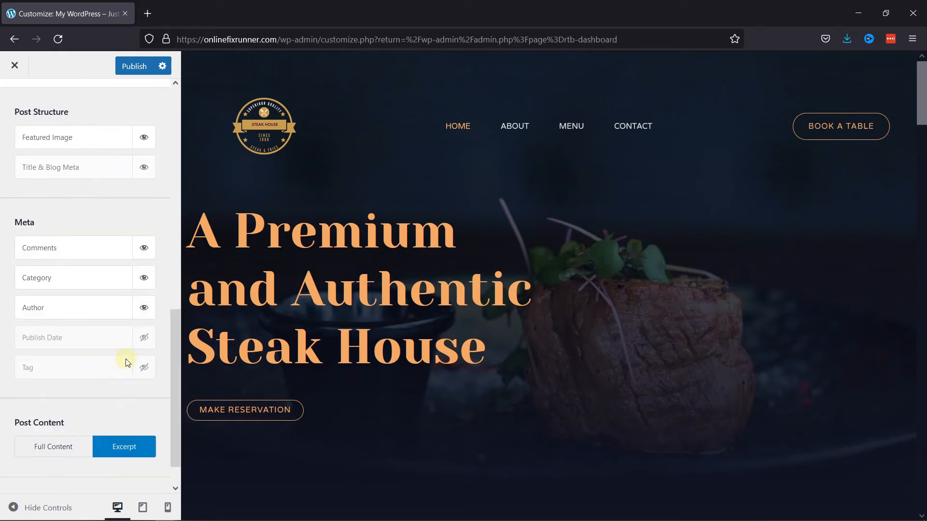
scroll(125, 375, "up", 10)
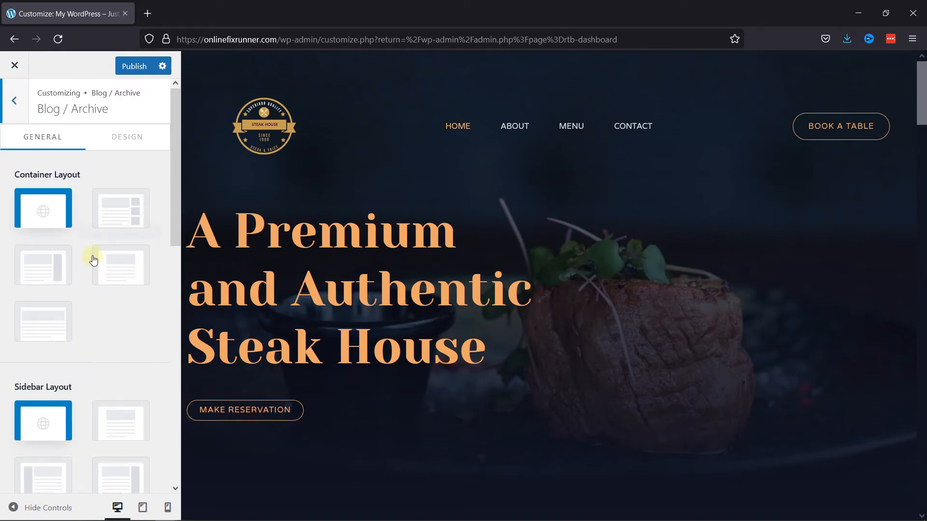
left_click(23, 102)
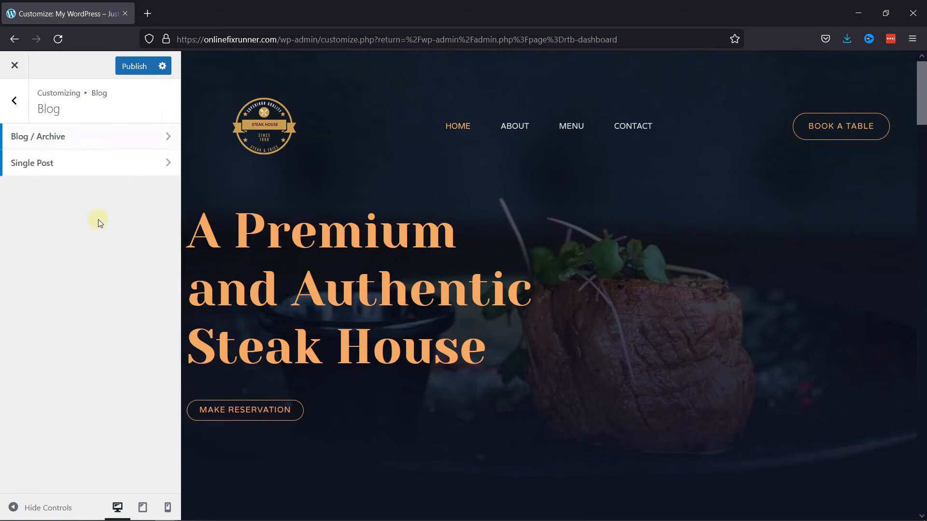
left_click(15, 100)
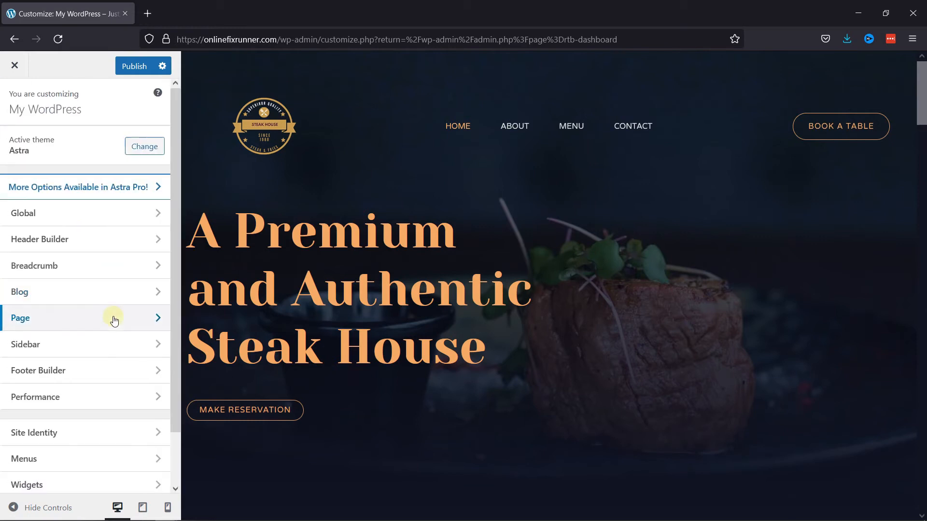
Step: Look at the Sidebar section's default layout and sidebar width settings
left_click(116, 342)
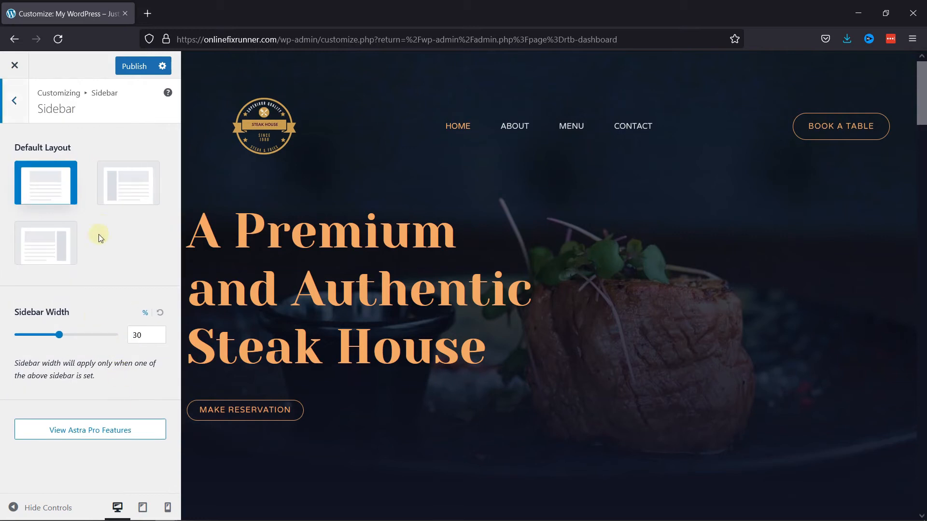
scroll(481, 376, "down", 9)
scroll(480, 376, "up", 9)
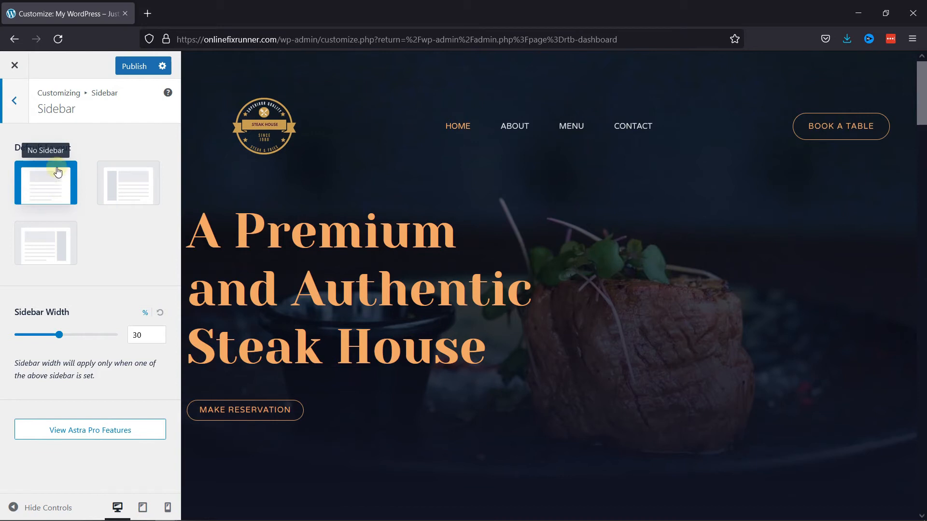
left_click(15, 102)
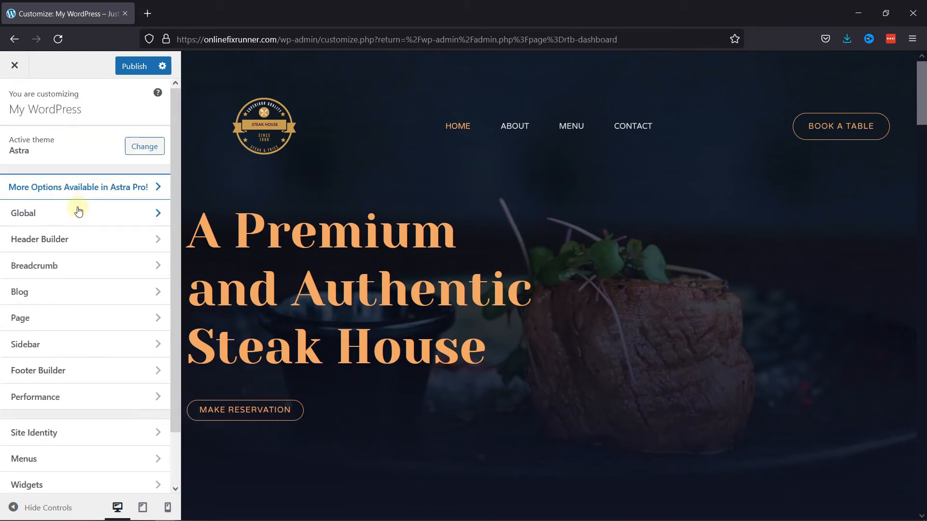
Step: Open the Footer Builder and examine the Location widget's text content and the footer's layout in the preview
left_click(85, 372)
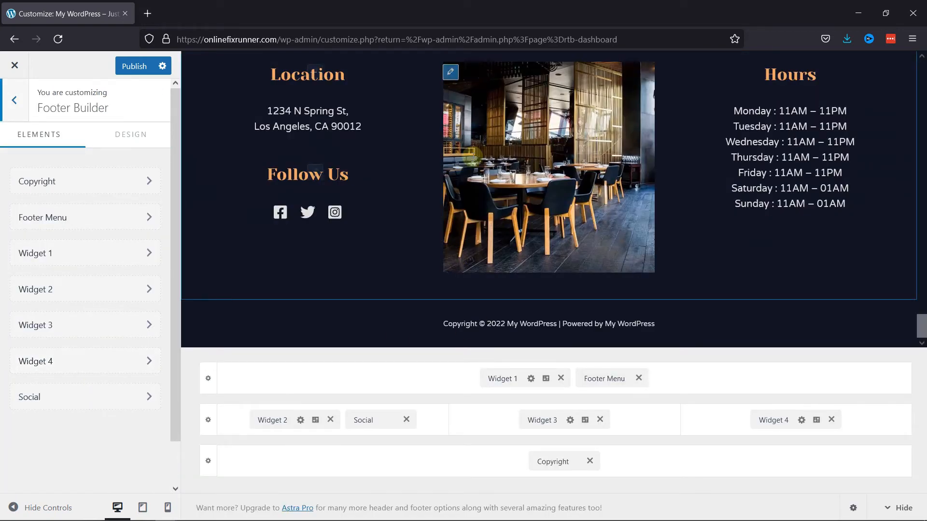
scroll(554, 270, "up", 1)
scroll(558, 270, "down", 1)
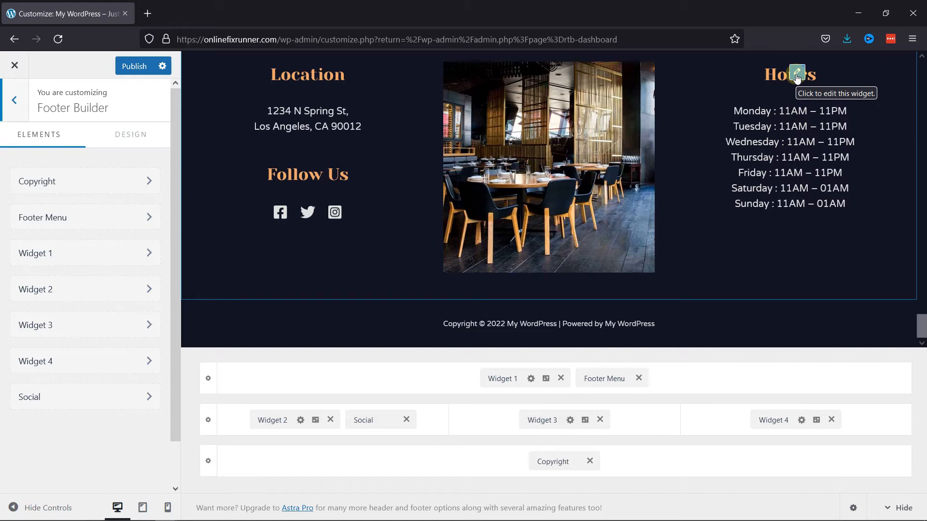
left_click(315, 74)
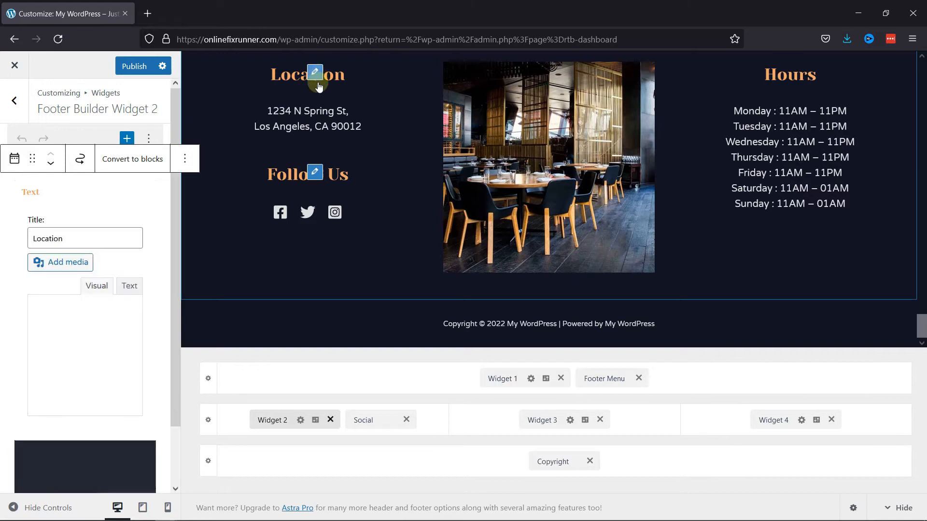
left_click(121, 289)
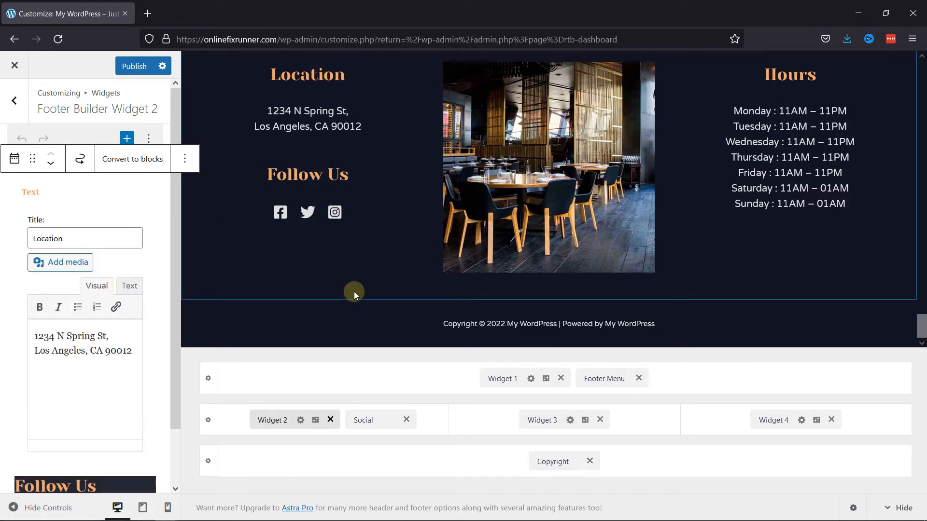
scroll(729, 245, "up", 3)
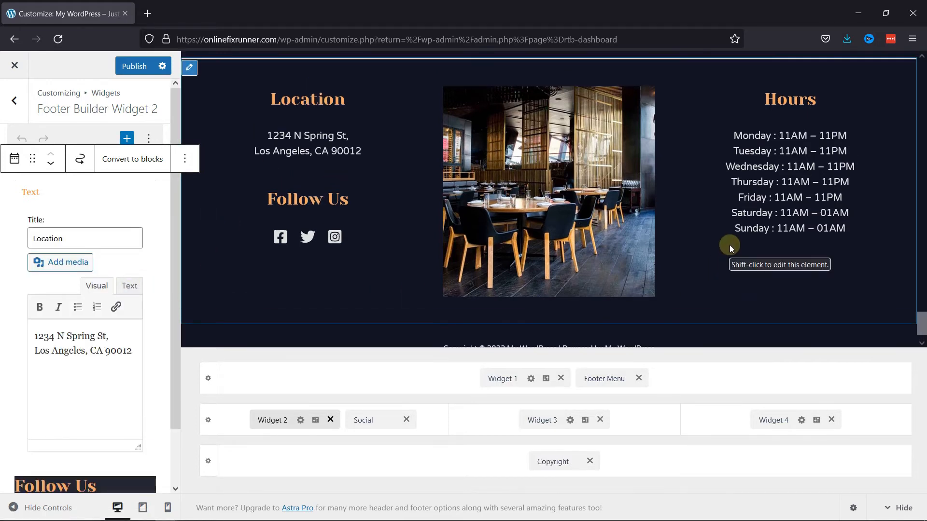
scroll(726, 241, "down", 2)
scroll(726, 241, "up", 4)
scroll(726, 241, "down", 5)
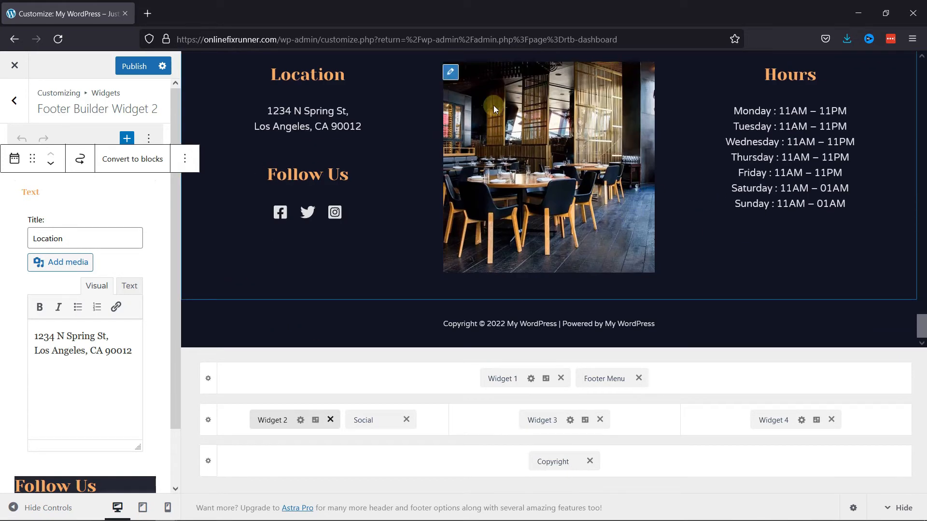
left_click(451, 79)
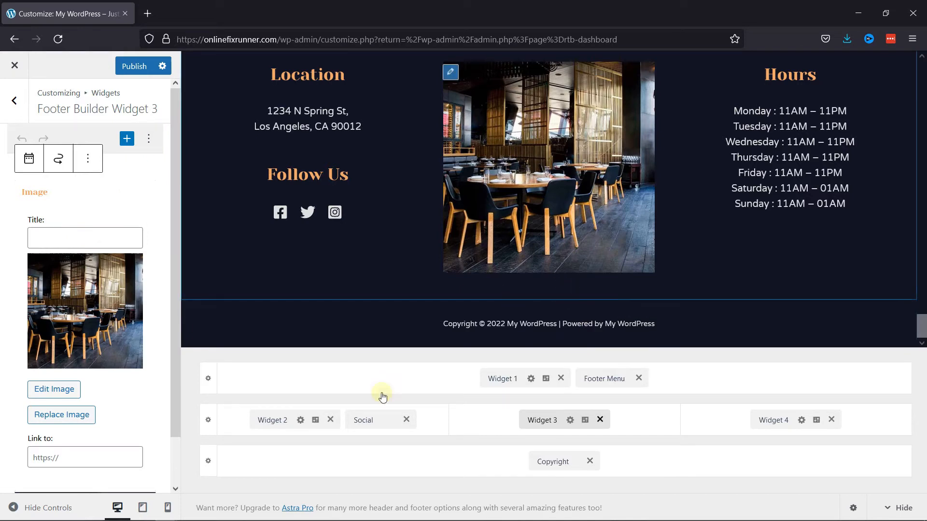
right_click(64, 460)
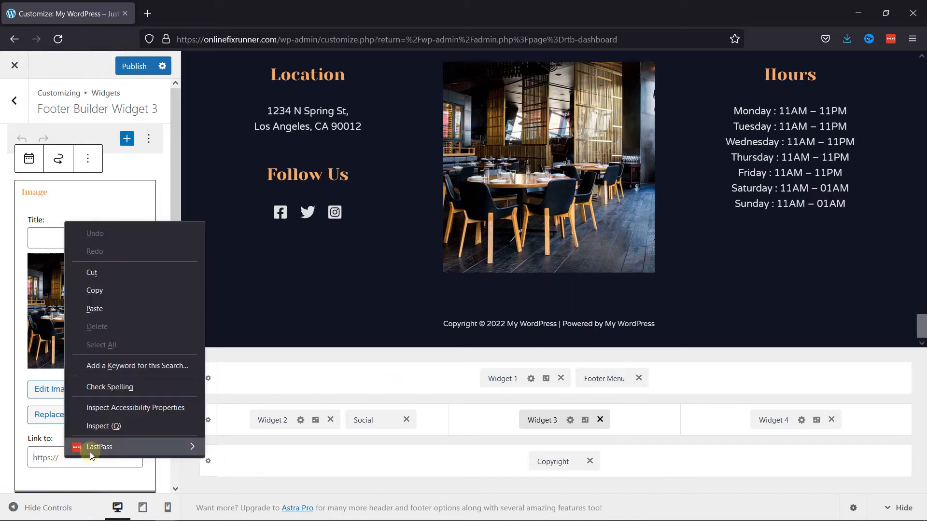
left_click(124, 310)
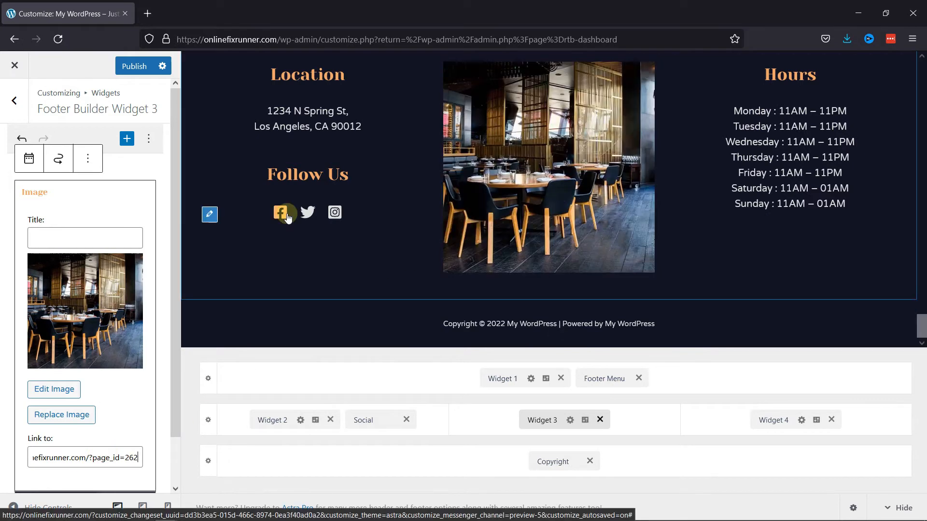
Step: Add a Google Reviews icon to the footer's Social Icons element and return to the main customizer settings
left_click(210, 214)
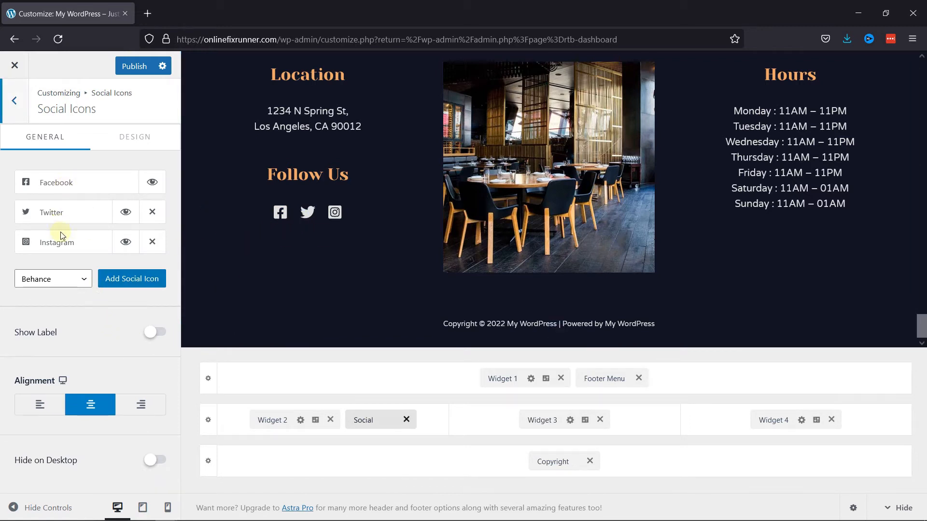
left_click(84, 279)
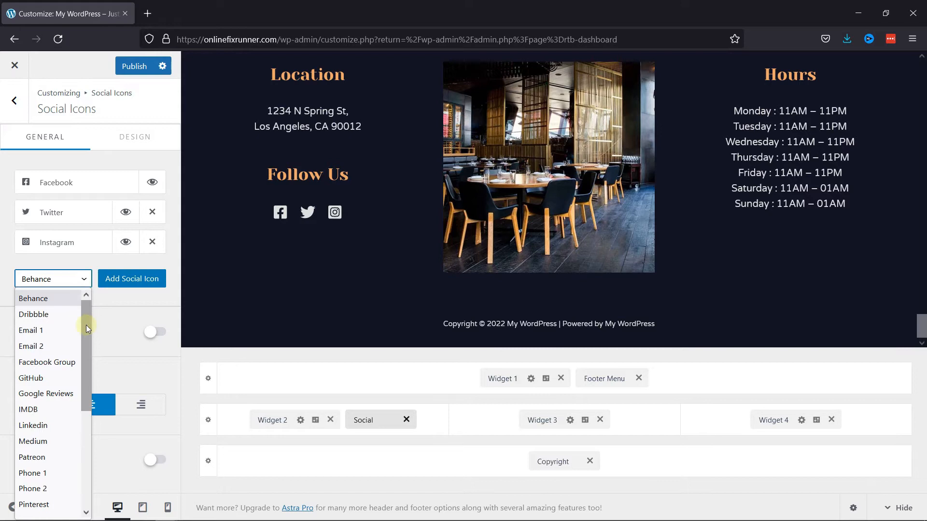
scroll(79, 349, "down", 3)
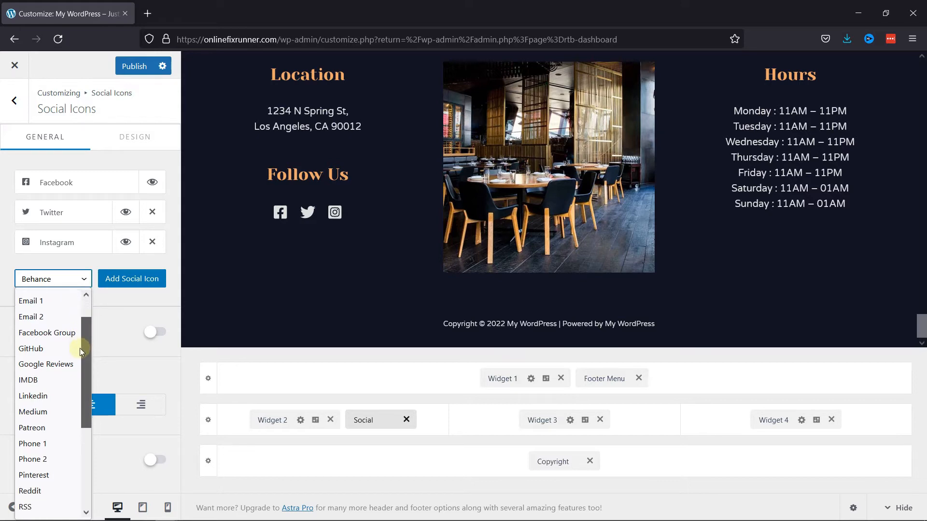
left_click_drag(85, 424, 88, 467)
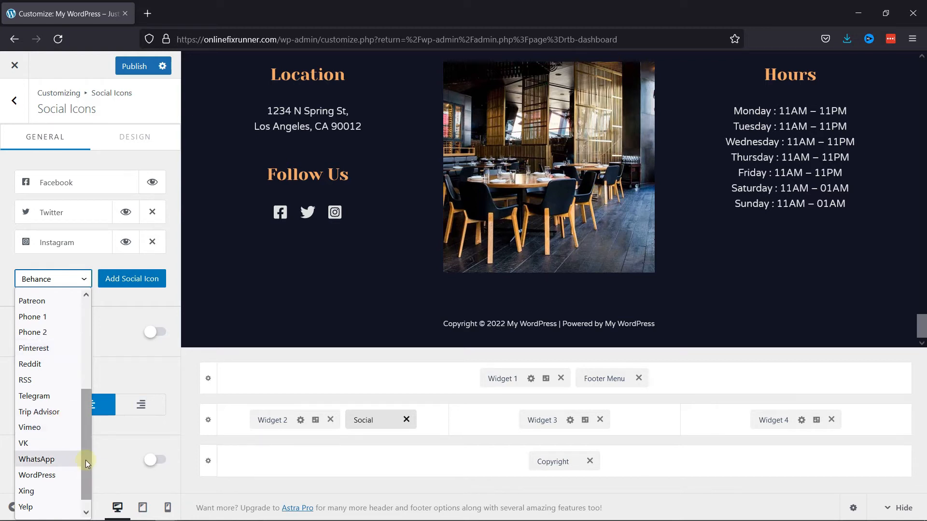
left_click_drag(86, 460, 88, 473)
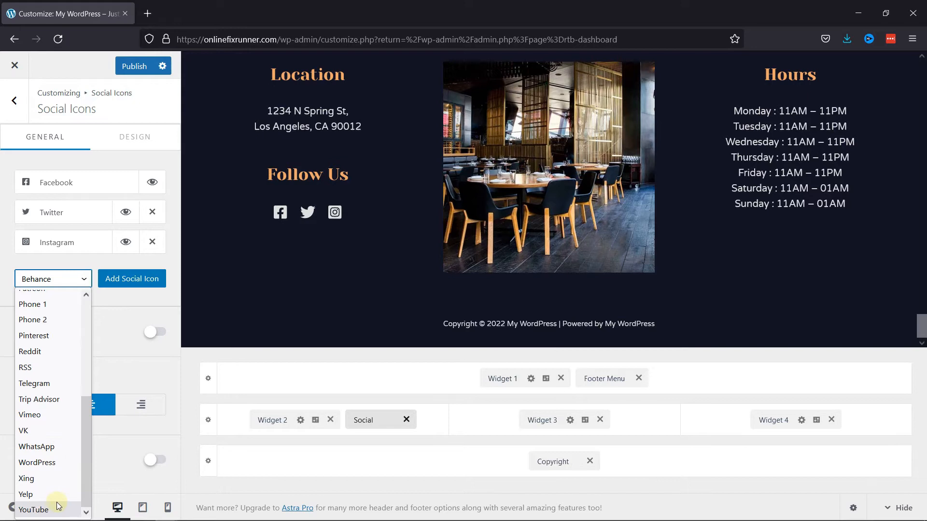
left_click_drag(86, 443, 94, 375)
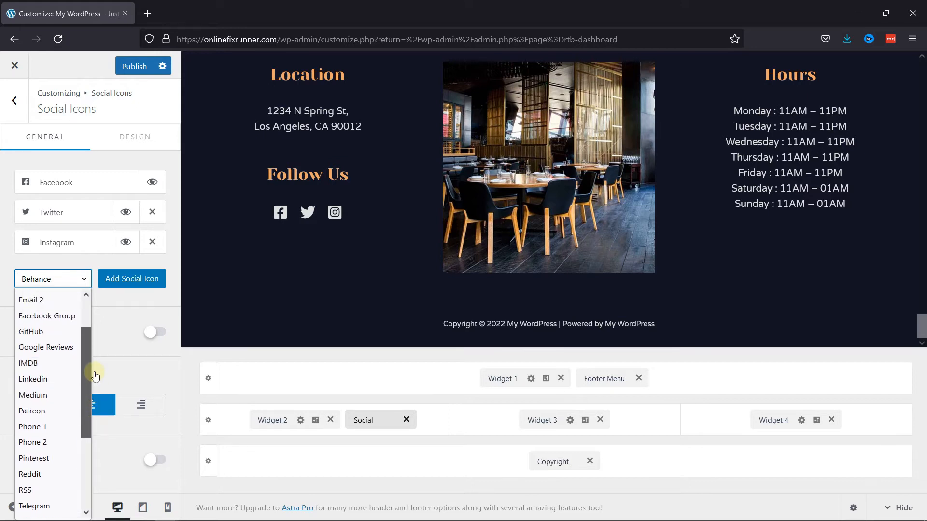
left_click(65, 347)
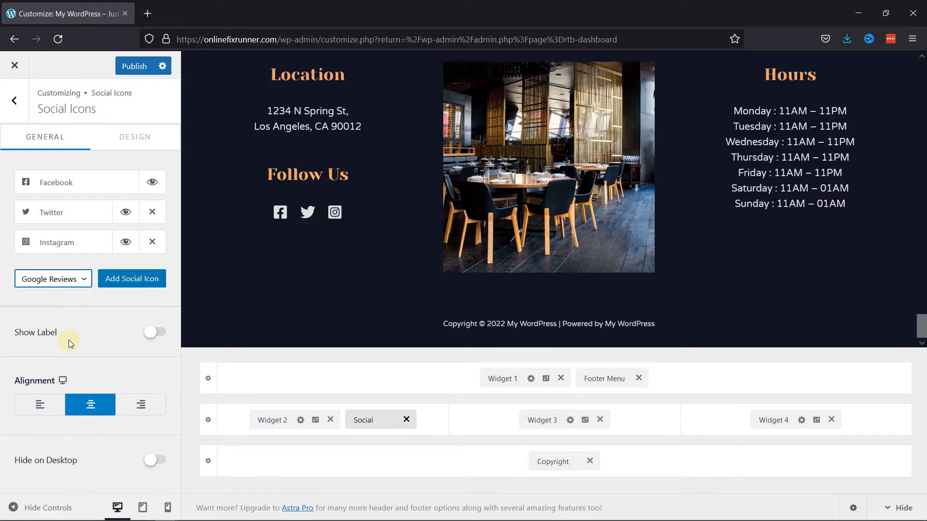
left_click(110, 284)
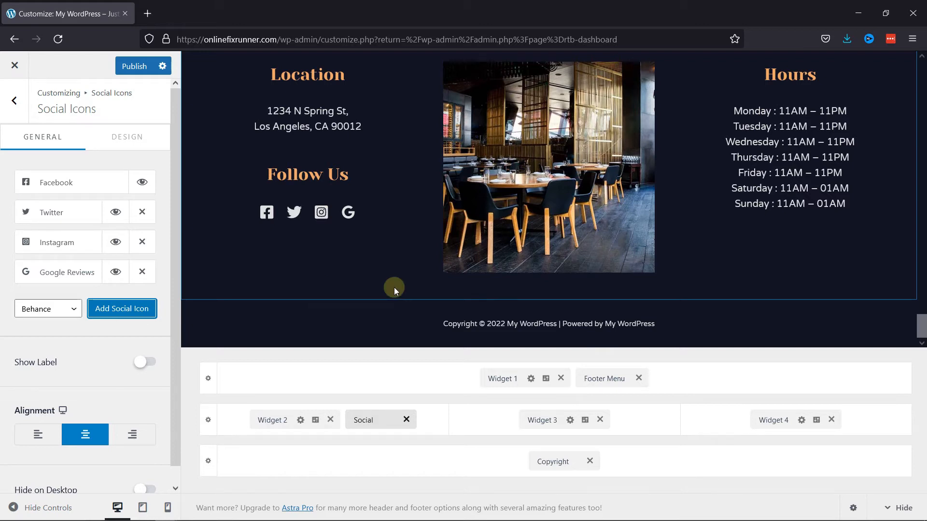
scroll(589, 265, "up", 2)
scroll(592, 268, "down", 1)
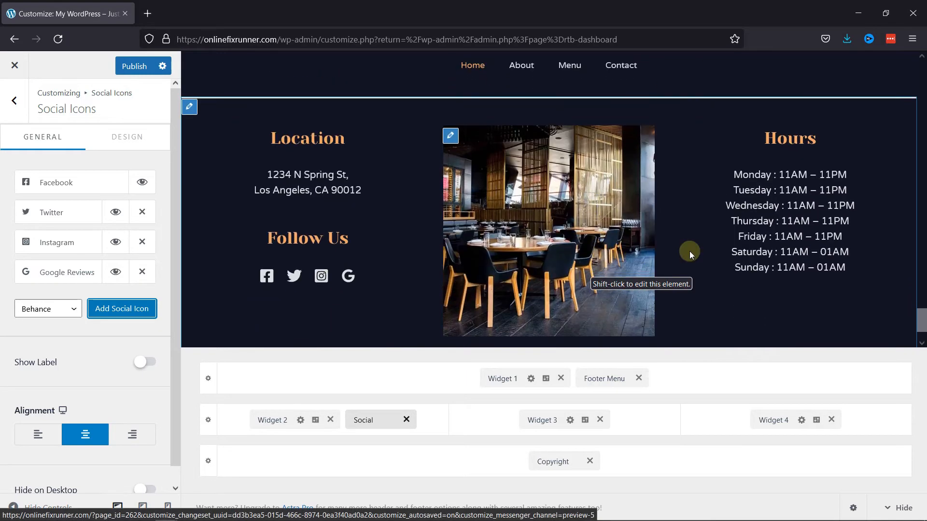
left_click(14, 107)
left_click(12, 113)
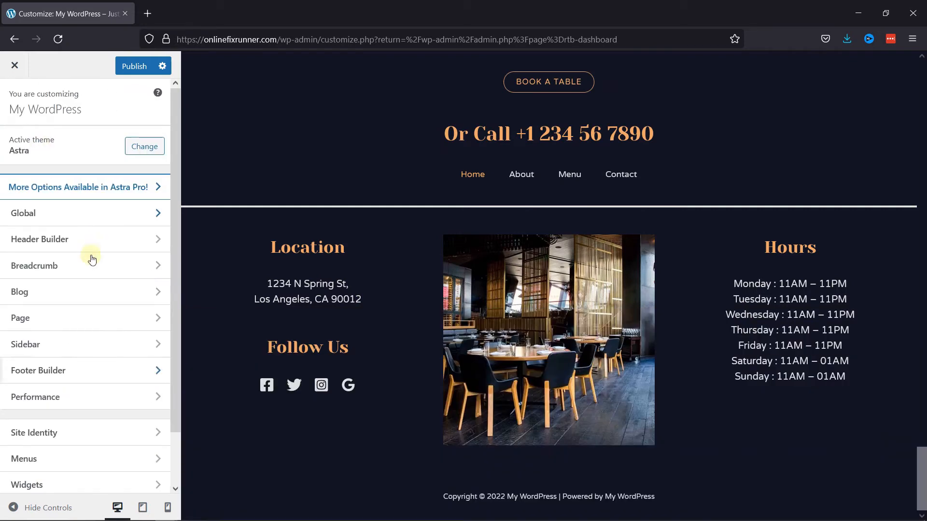
Step: Try the Load Google Fonts Locally option in the Performance settings and switch it back off
left_click(151, 399)
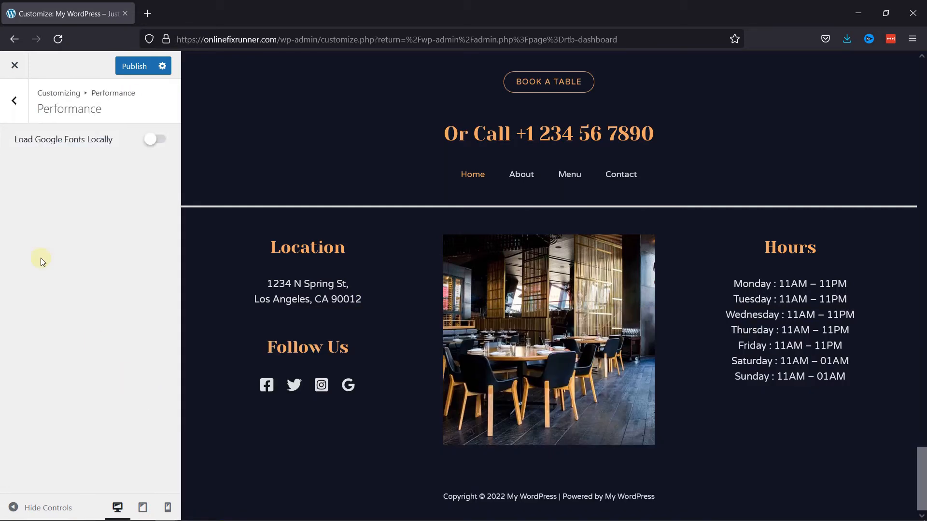
left_click(155, 140)
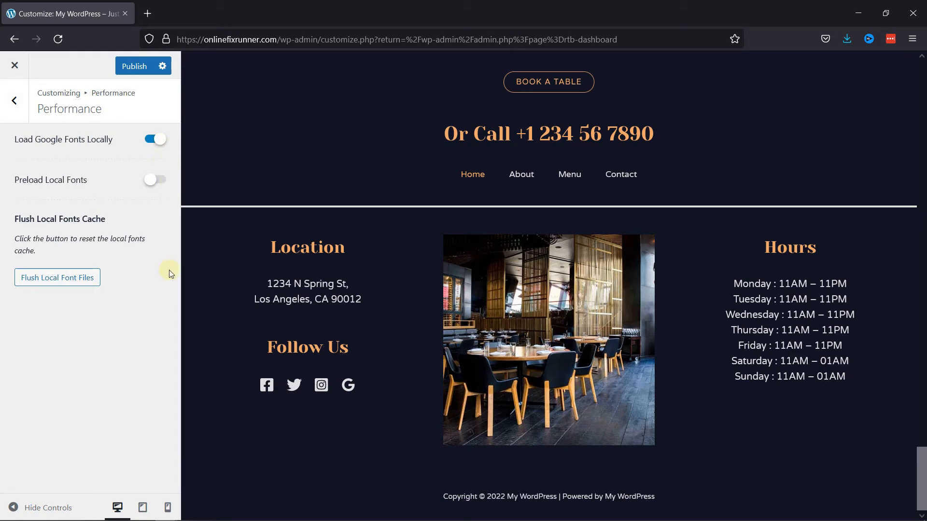
left_click(154, 141)
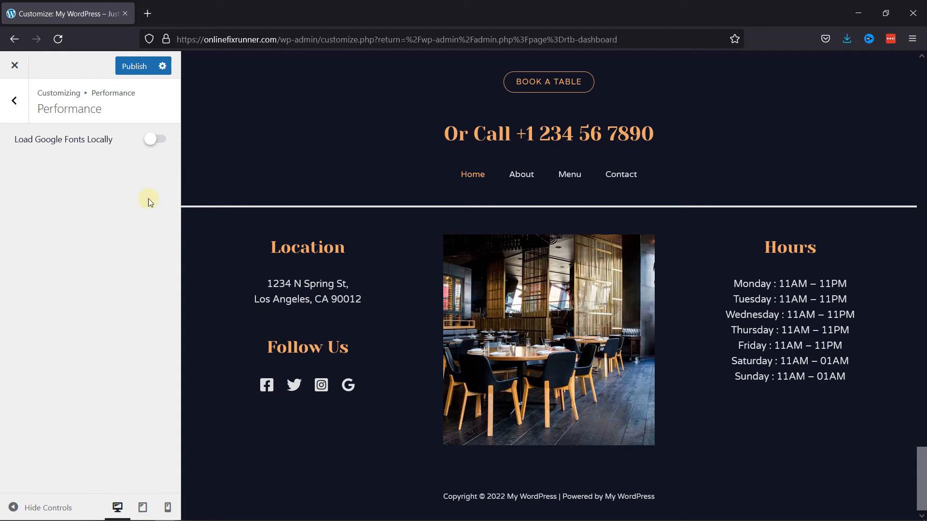
scroll(413, 236, "up", 15)
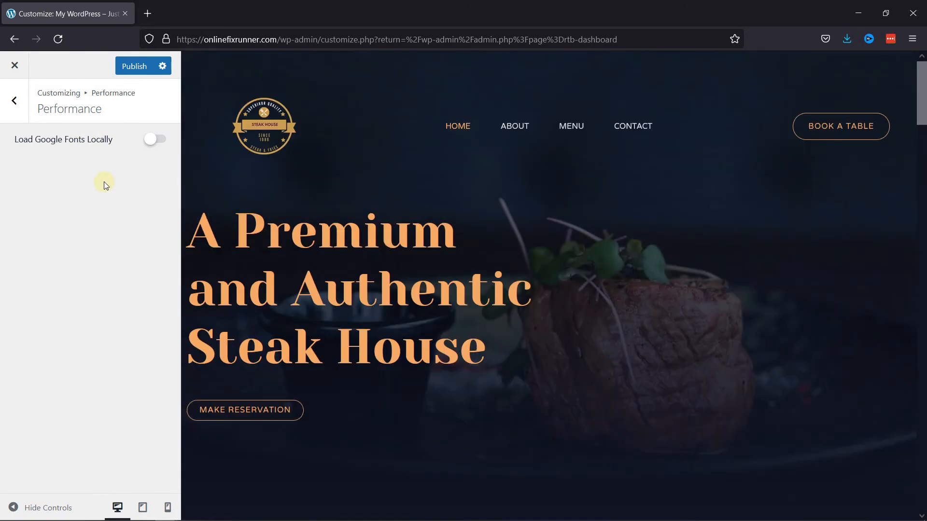
left_click(14, 102)
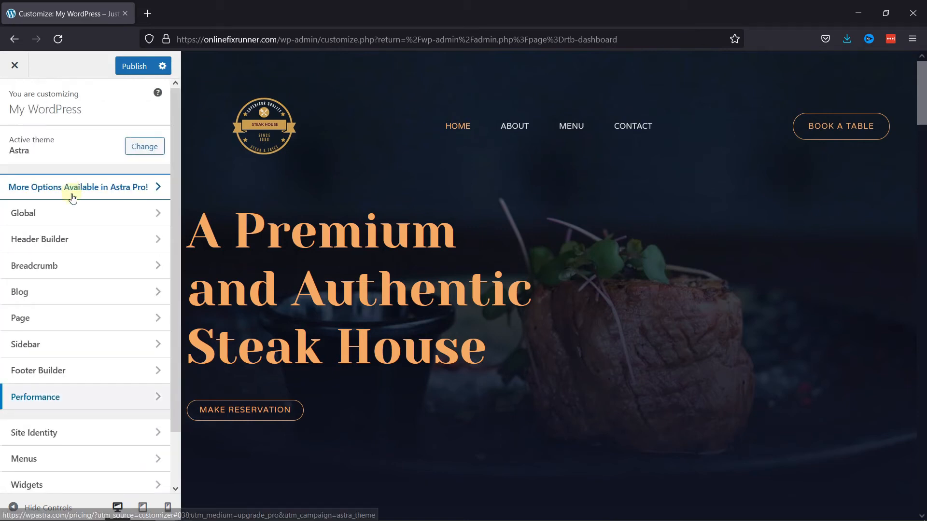
Step: Look at the Site Identity section's title, logo and site icon settings
scroll(106, 384, "down", 2)
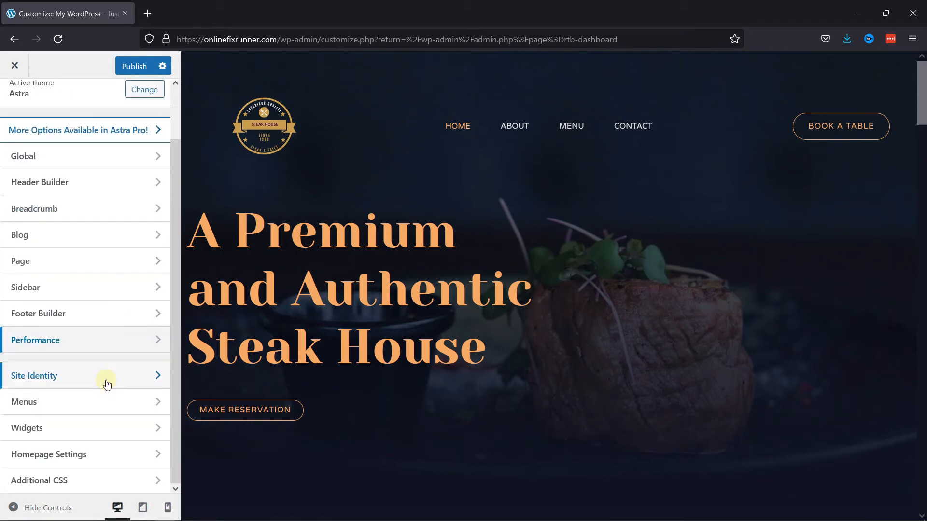
left_click(106, 384)
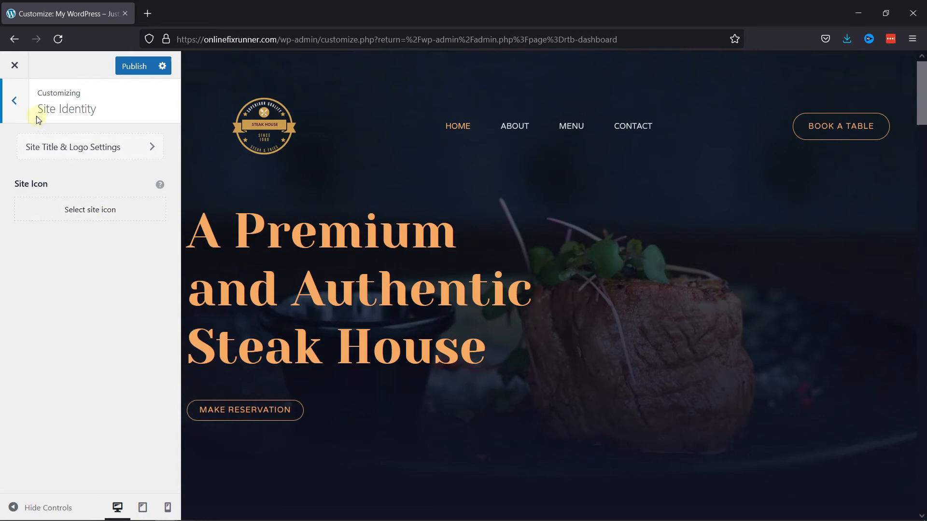
left_click(19, 105)
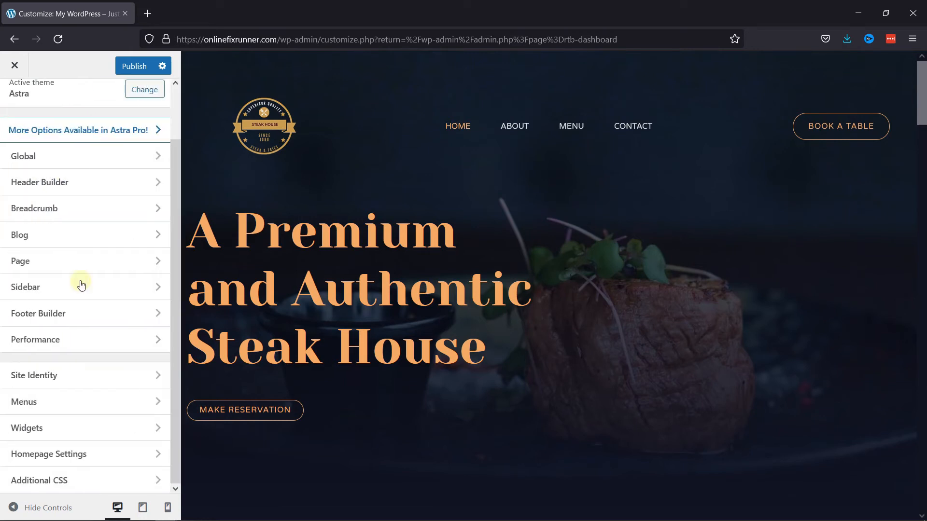
Step: Open the Navigation menu in the Menus section and examine the Home item's options
left_click(156, 407)
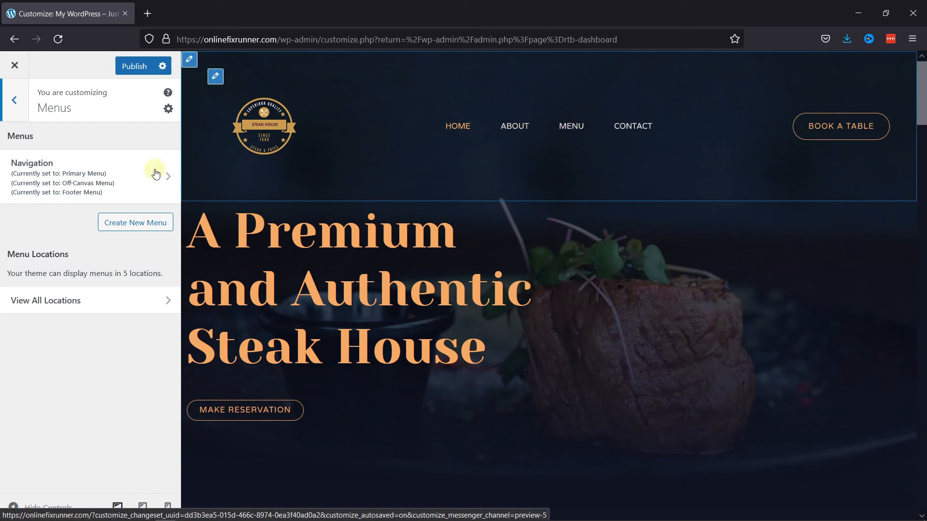
left_click(109, 174)
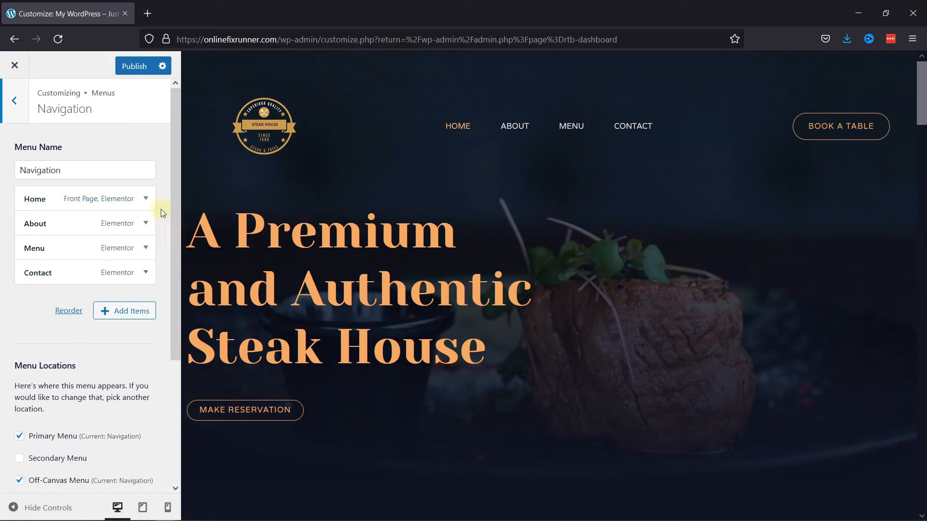
left_click(146, 198)
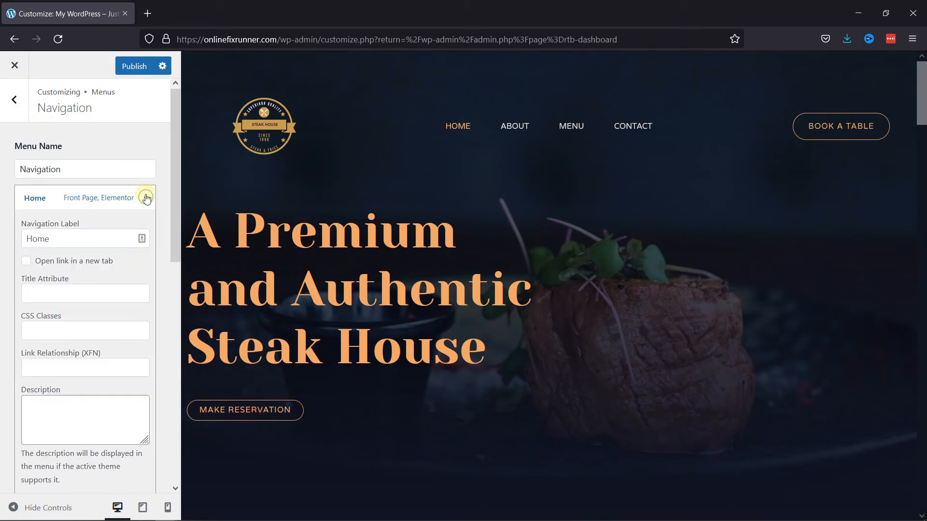
scroll(145, 196, "down", 6)
scroll(103, 179, "up", 3)
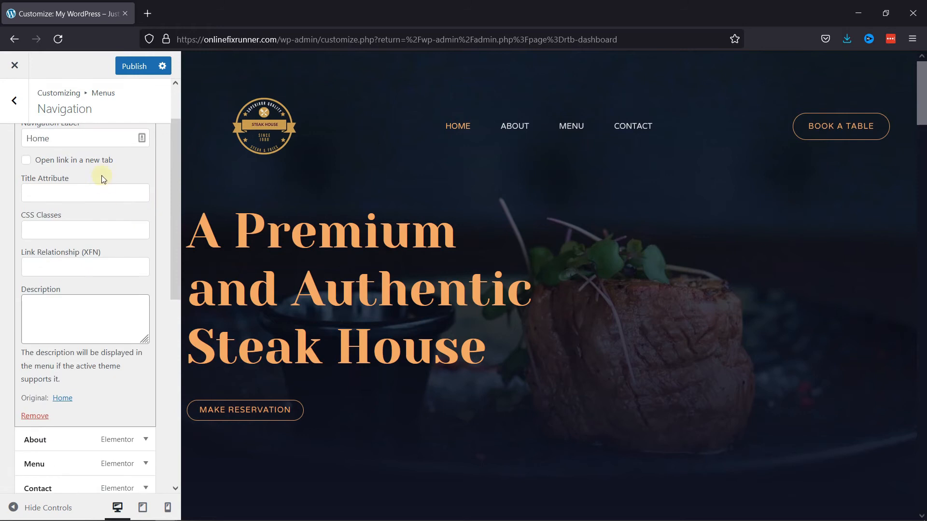
scroll(84, 182, "up", 3)
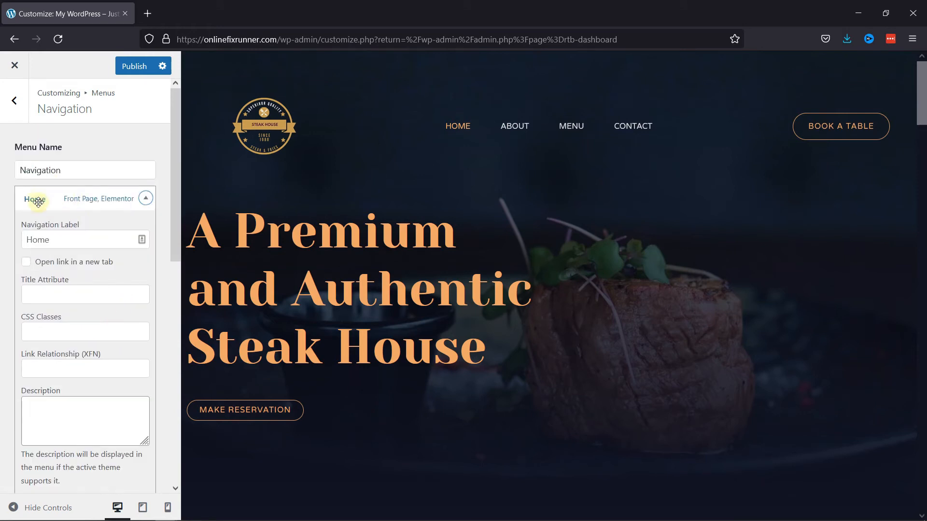
left_click(140, 203)
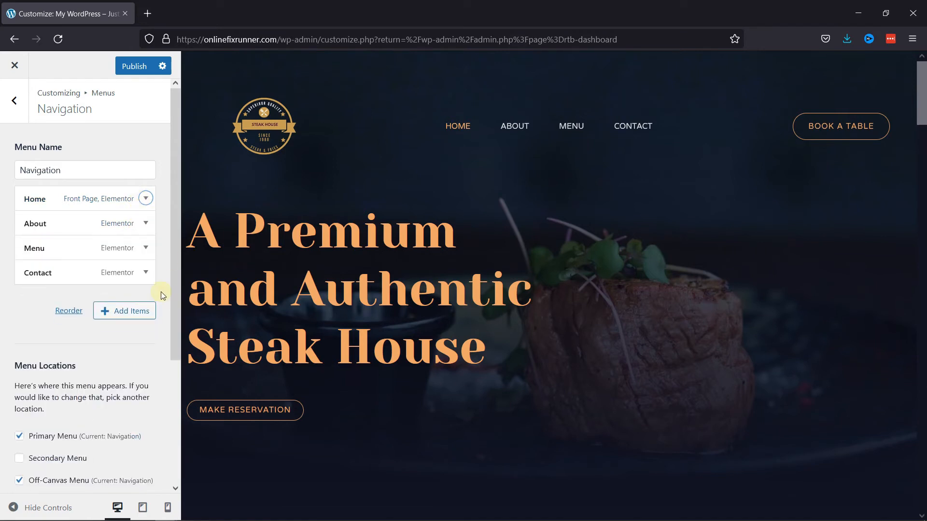
Step: Add the Bookings & Reservations page to the Navigation menu and look through the other available pages
left_click(119, 314)
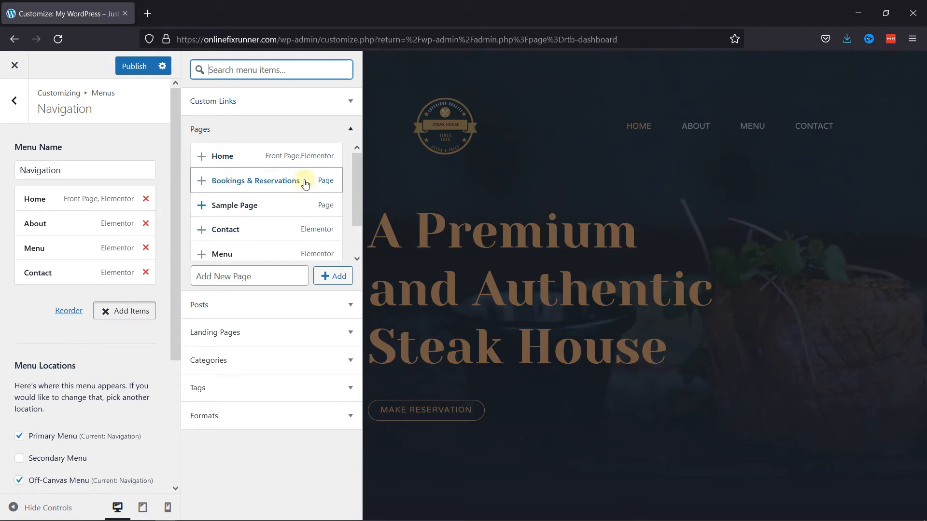
left_click(202, 181)
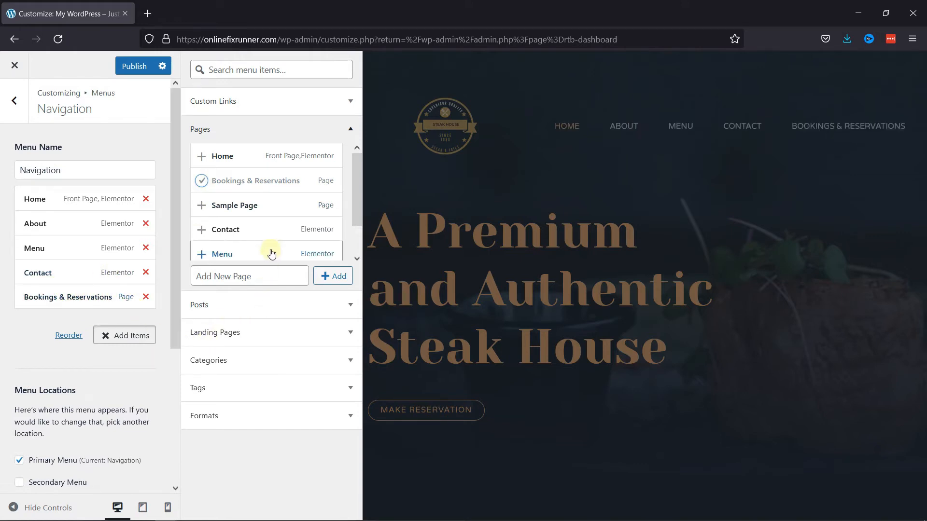
scroll(269, 248, "down", 2)
scroll(269, 241, "up", 1)
Step: Try adding Sample Page to the Navigation menu, view the custom link fields, and remove Sample Page again
left_click(203, 207)
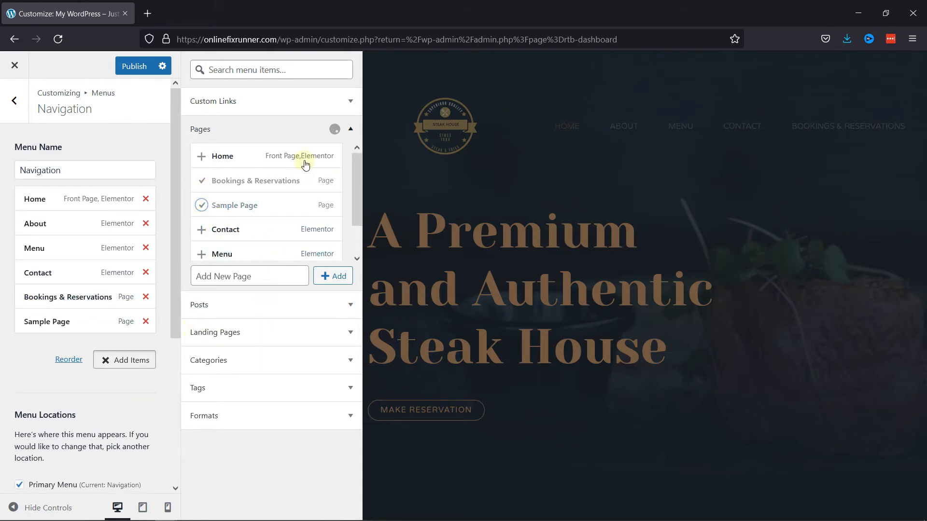
left_click(348, 103)
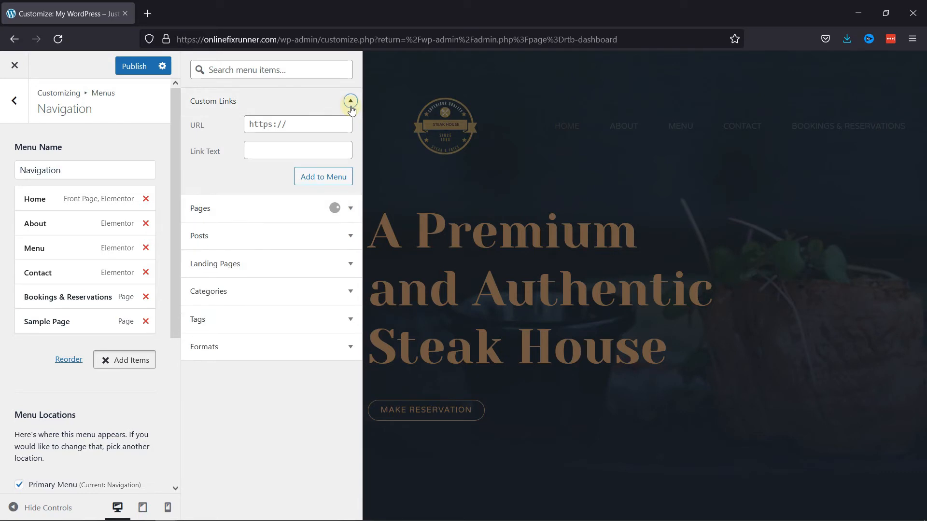
left_click(350, 101)
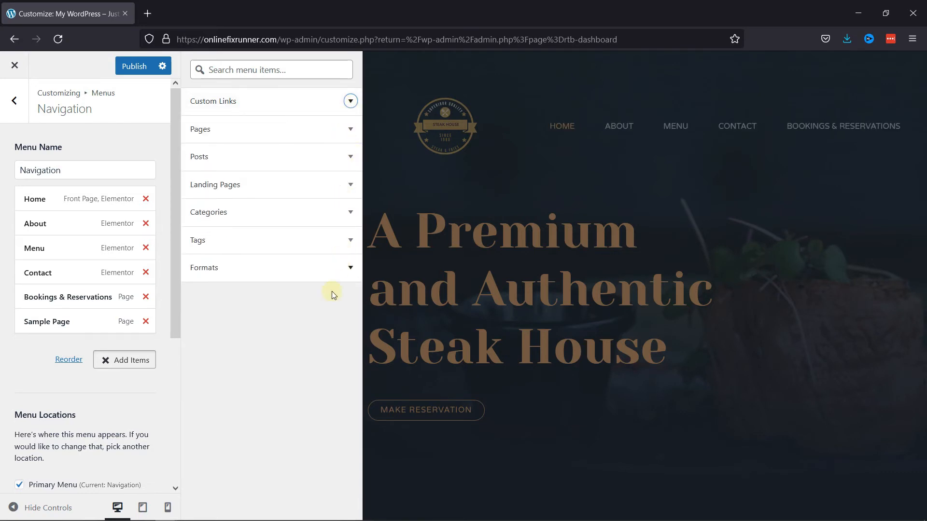
left_click(145, 322)
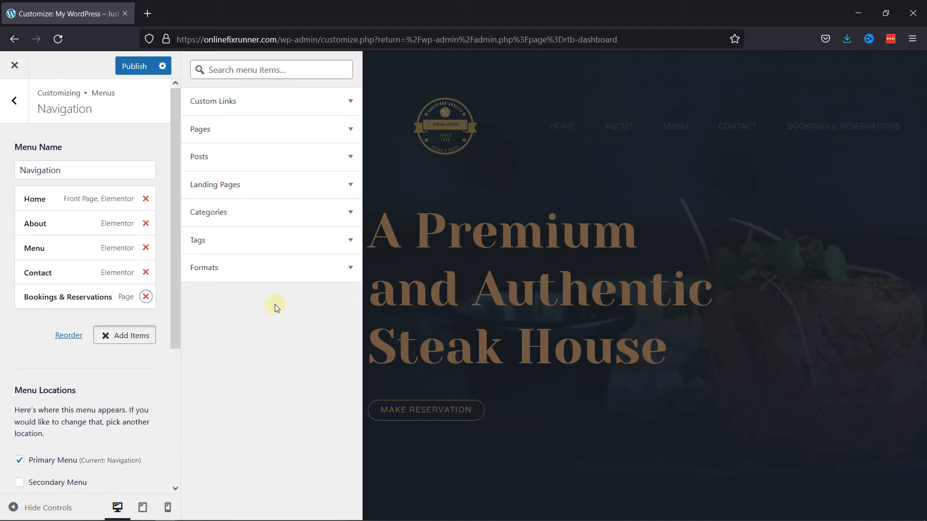
left_click(145, 336)
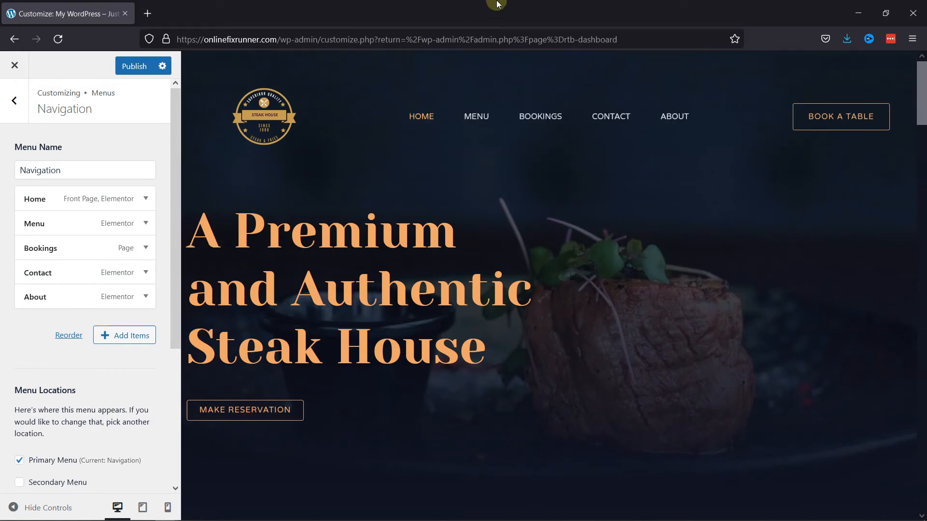
Step: Leave the Navigation menu settings and look at the customizer's Widgets section
left_click(14, 101)
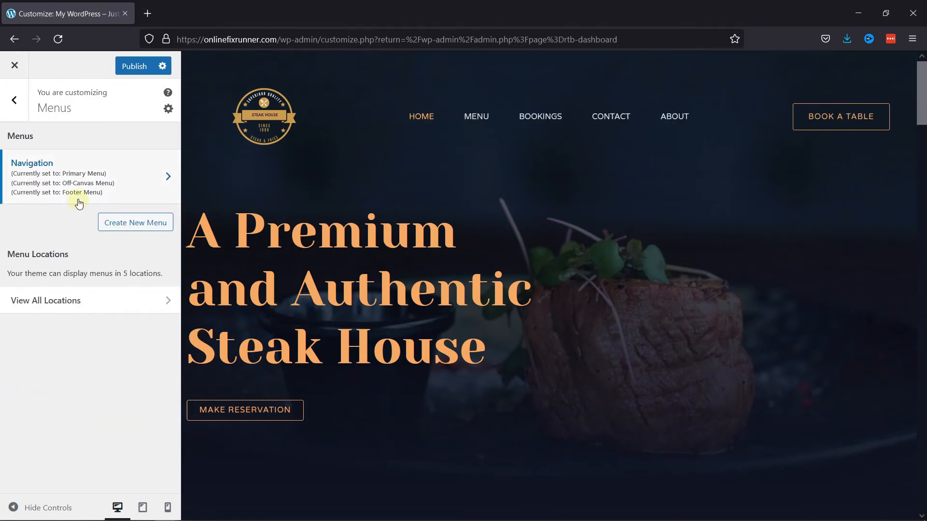
left_click(14, 103)
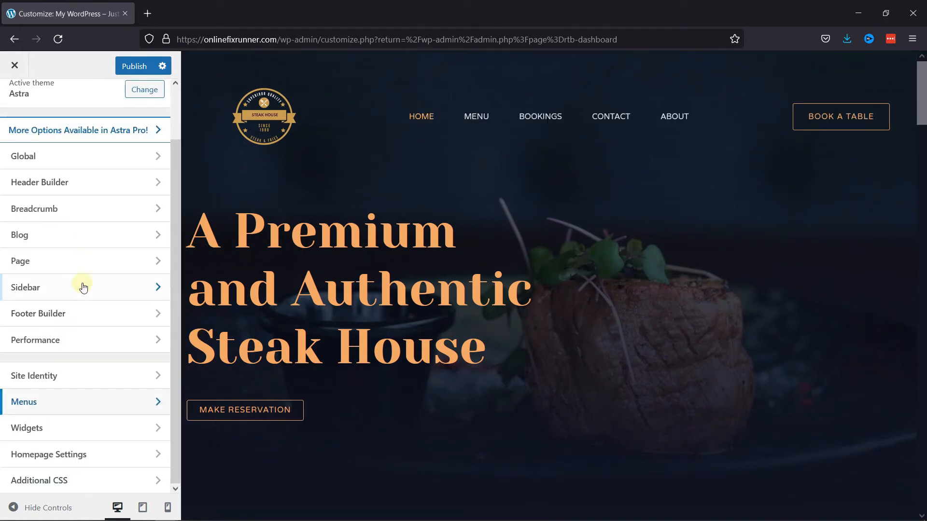
left_click(49, 424)
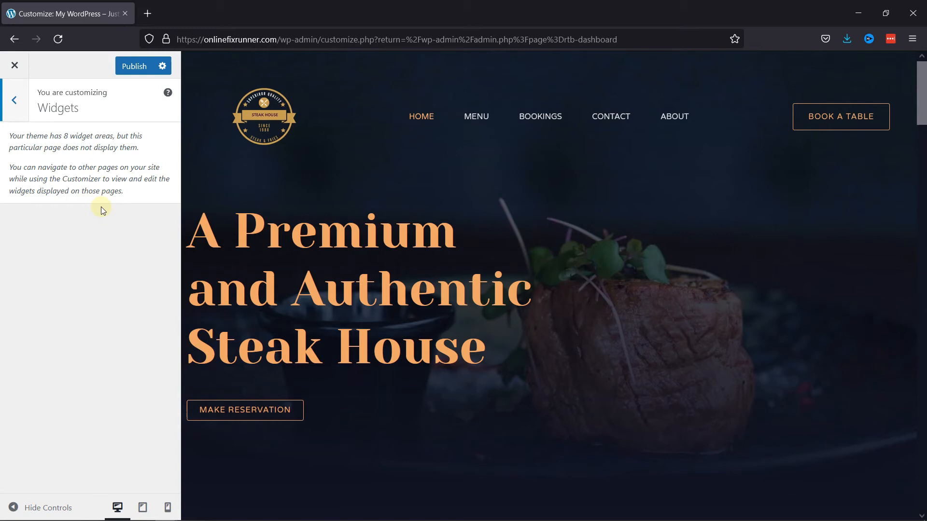
left_click(14, 100)
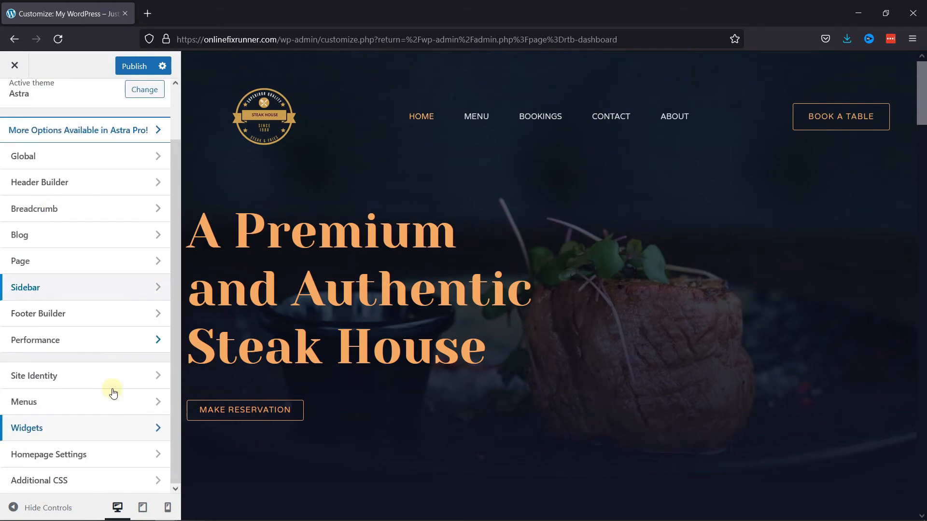
Step: View the customizer's Homepage Settings and Additional CSS sections without changing them
left_click(27, 454)
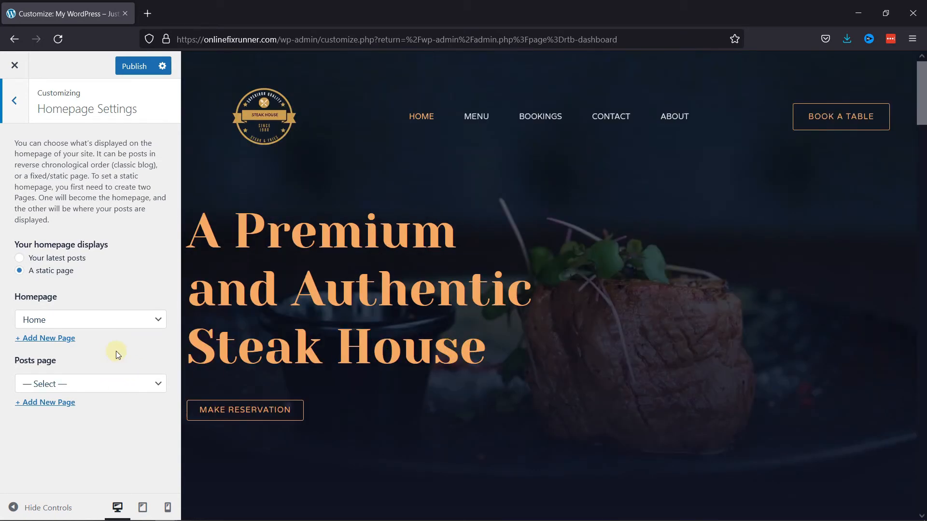
left_click(14, 101)
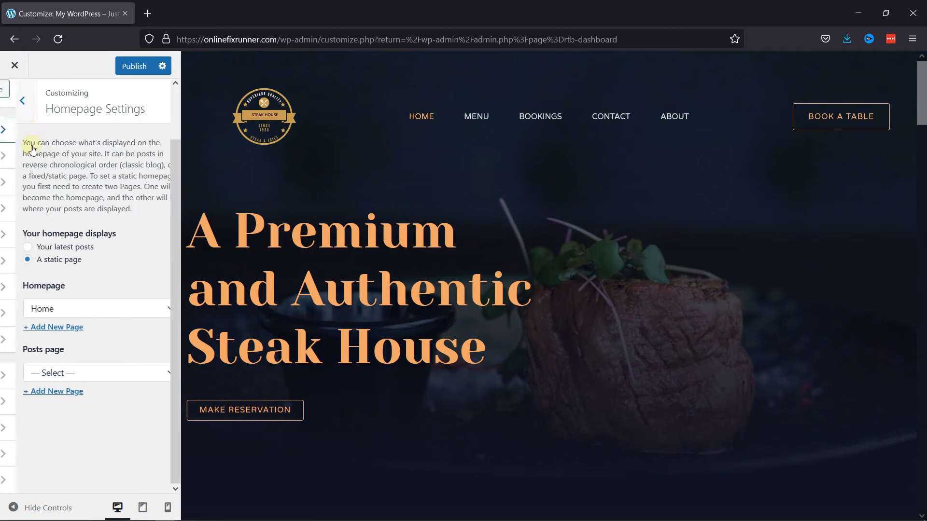
left_click(124, 478)
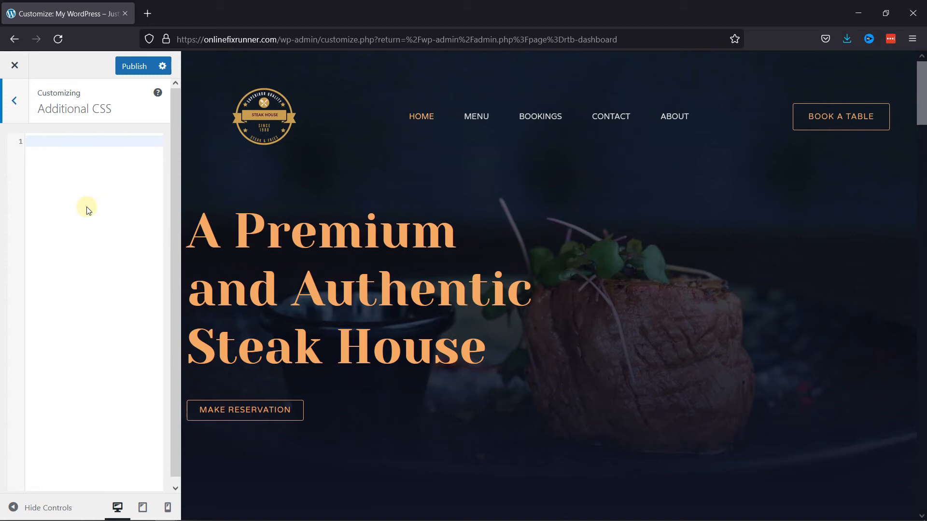
left_click(14, 100)
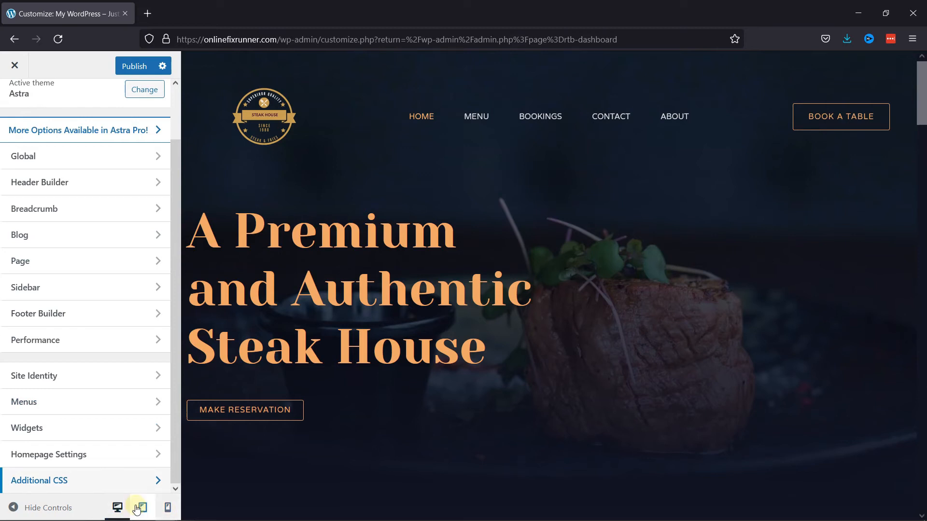
Step: Preview the site at tablet and mobile sizes, including the mobile navigation menu, and return to the desktop preview
left_click(142, 509)
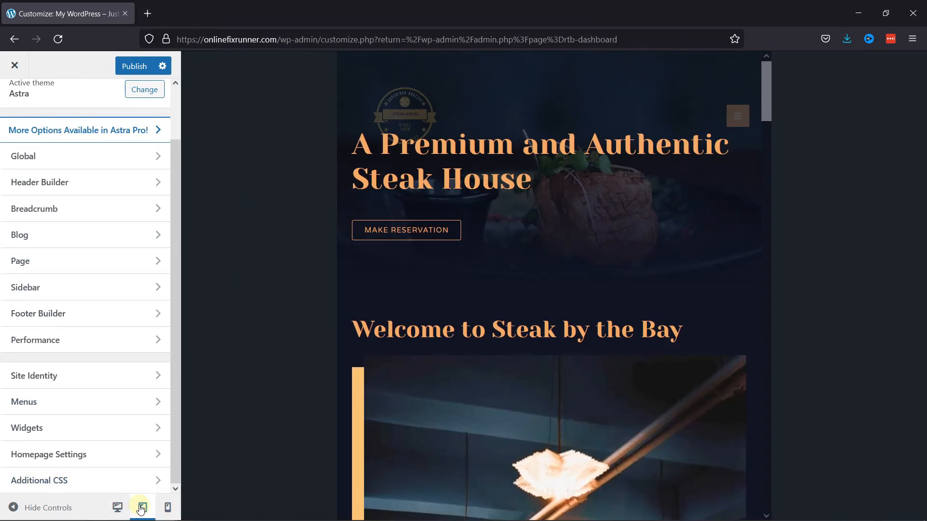
left_click(166, 510)
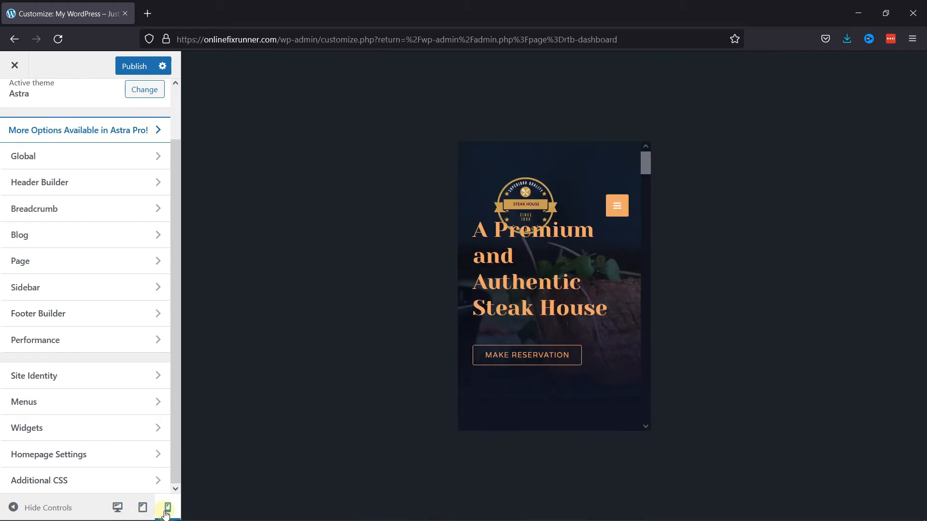
left_click(617, 207)
left_click(625, 170)
left_click(150, 505)
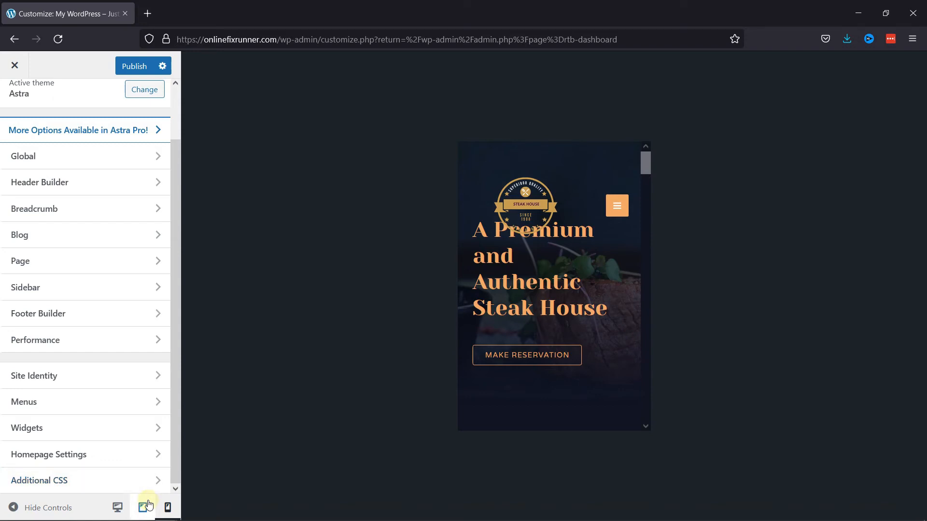
left_click(118, 507)
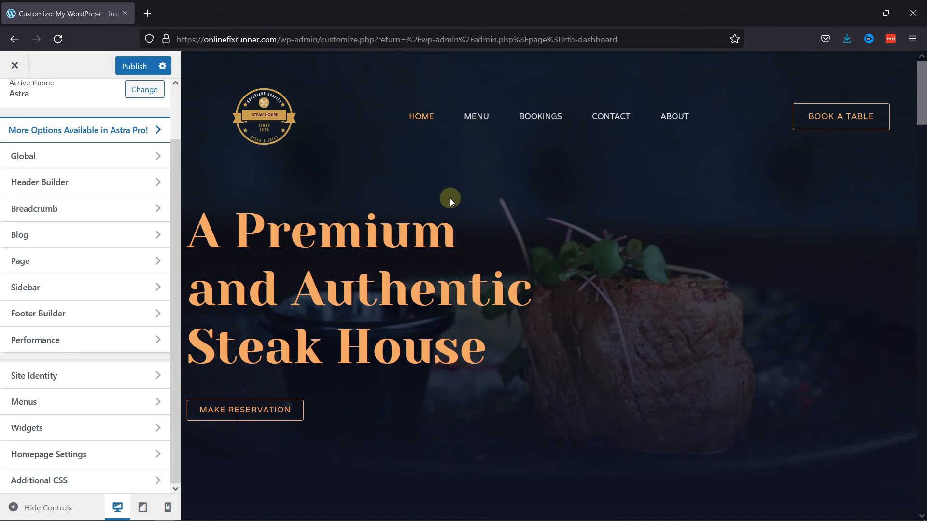
Step: Publish the theme customizations, leave the customizer and open the live site in a new tab
left_click(137, 72)
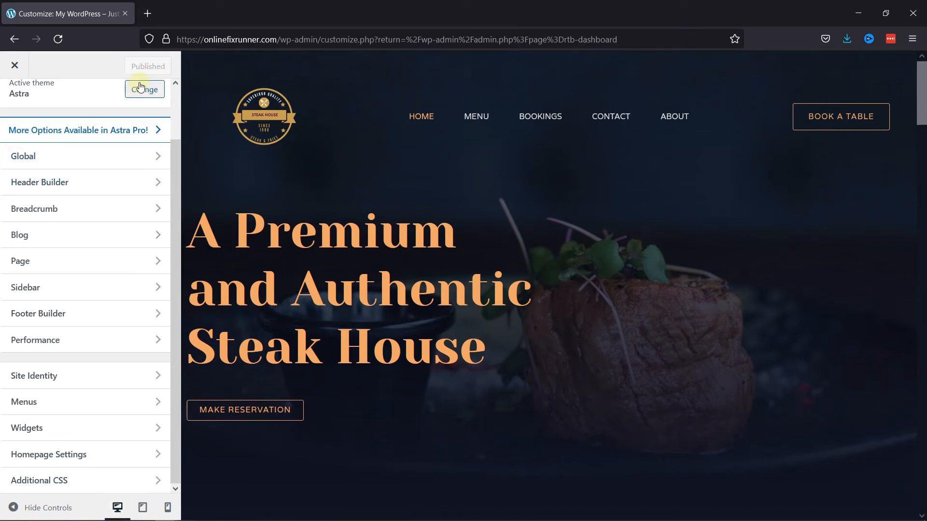
scroll(138, 102, "up", 2)
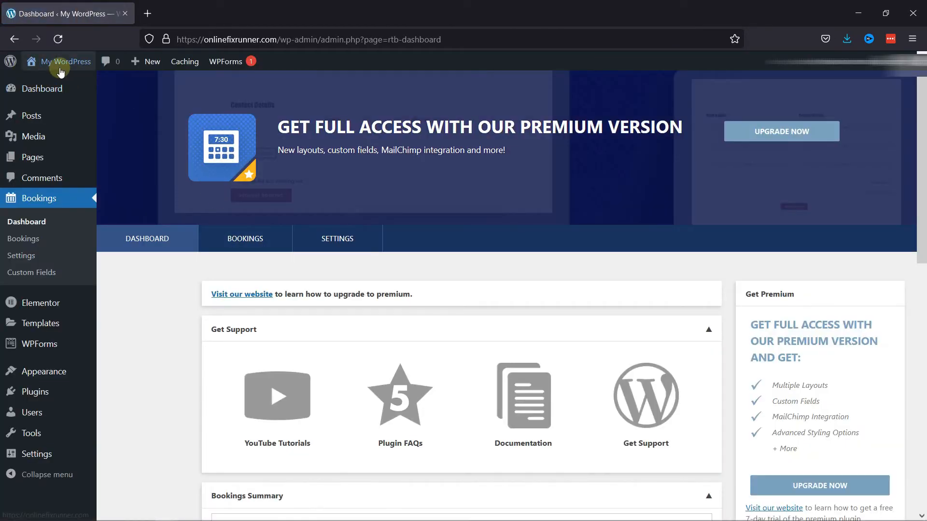
right_click(59, 71)
left_click(77, 90)
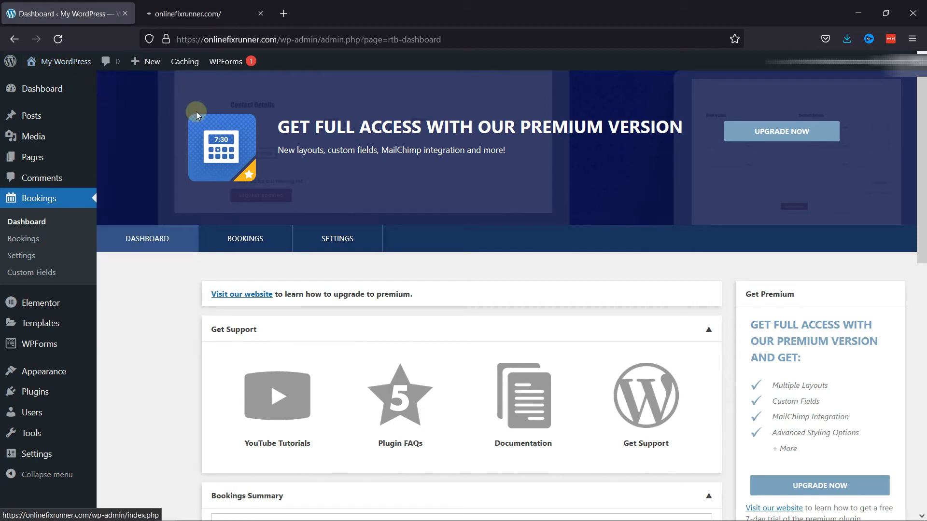
left_click(188, 27)
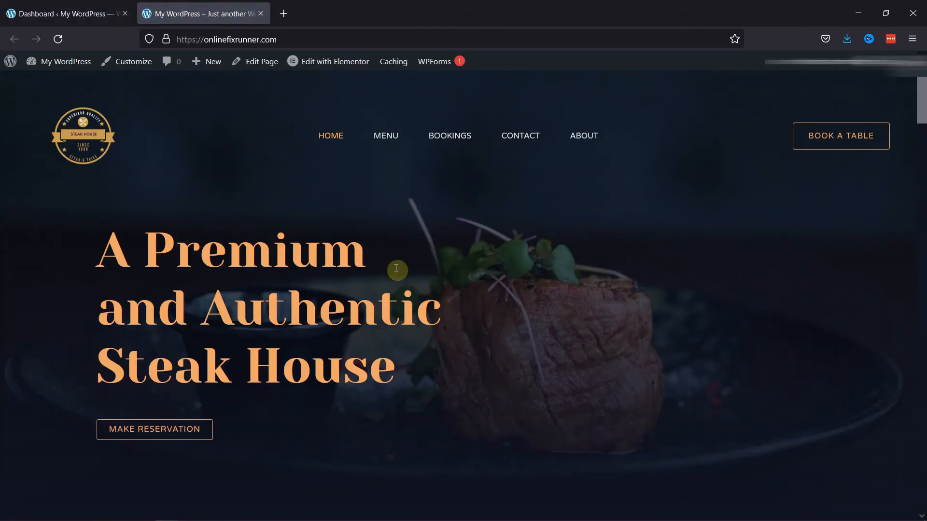
Step: Look over the live home page and examine the booking form on the Bookings & Reservations page
scroll(533, 354, "down", 15)
scroll(532, 354, "up", 5)
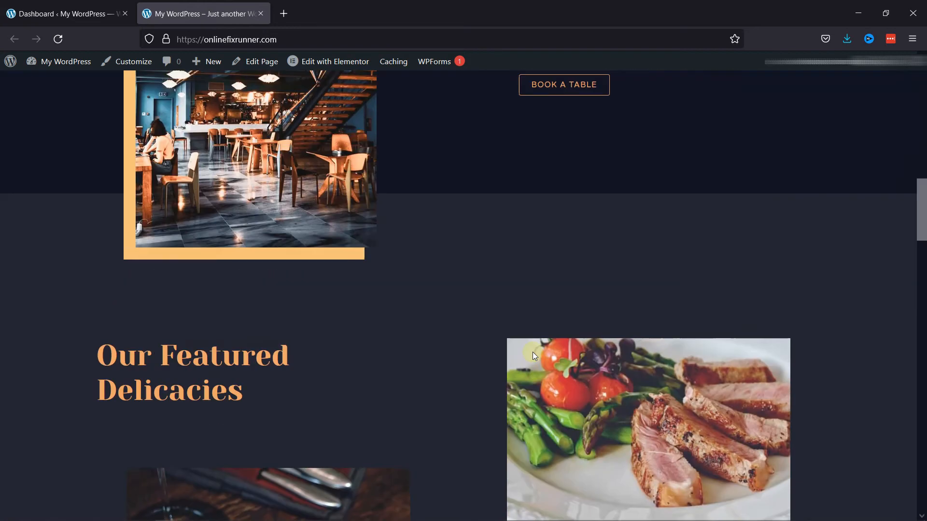
scroll(532, 352, "up", 10)
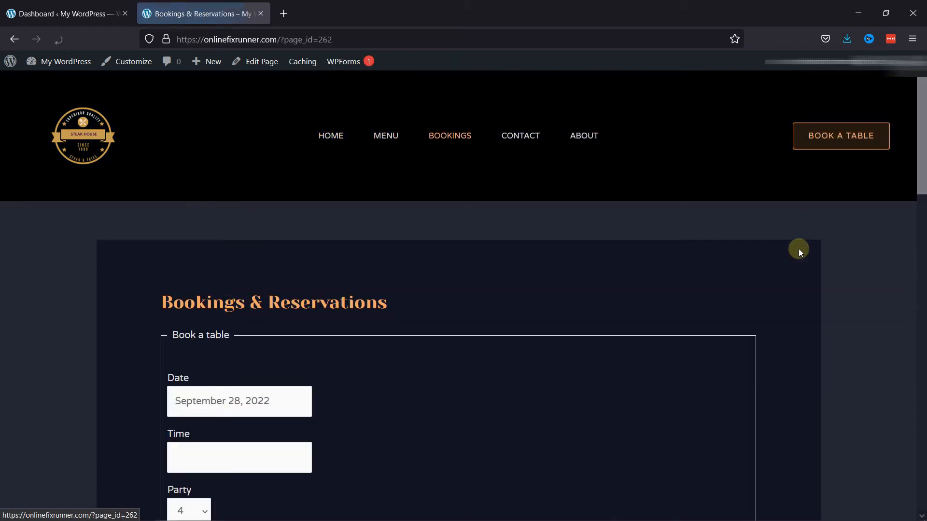
scroll(612, 317, "down", 3)
scroll(612, 314, "down", 5)
scroll(611, 314, "up", 7)
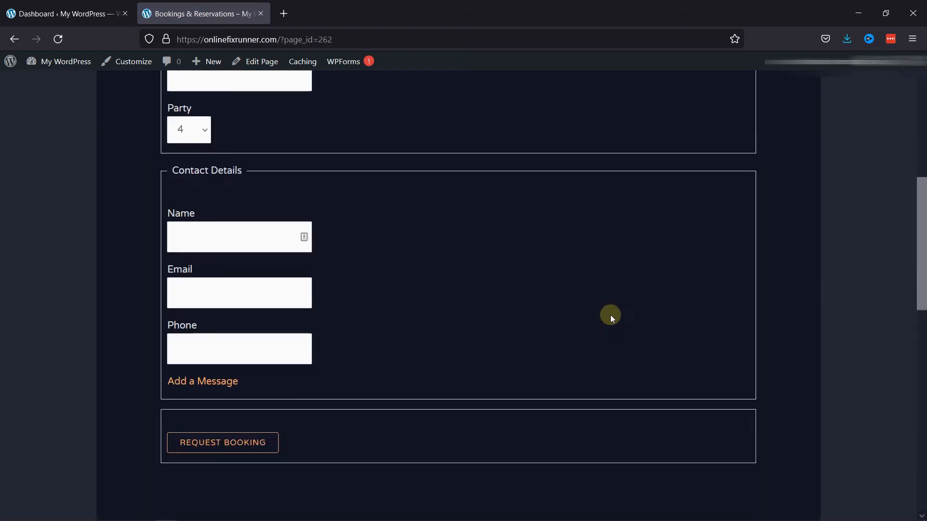
scroll(453, 253, "up", 2)
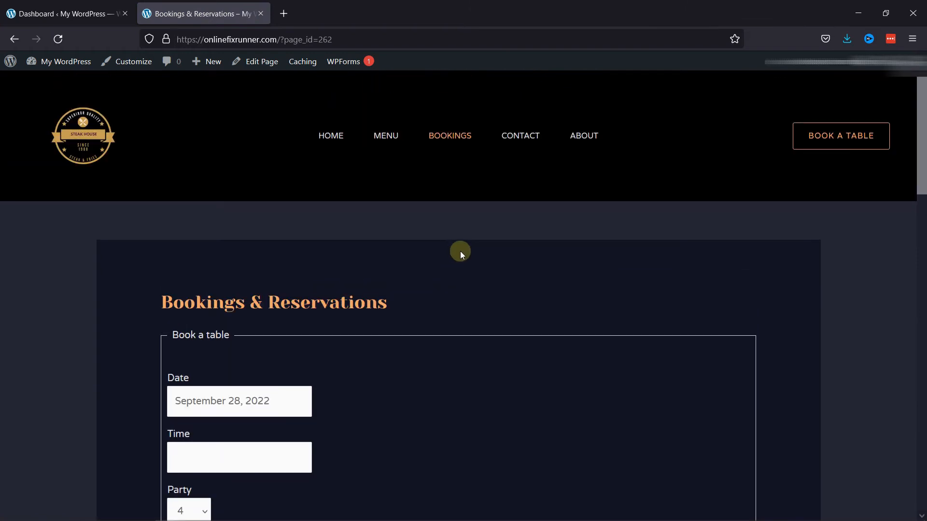
Step: Review the home page's sections and check the Bookings page from the navigation menu again
left_click(338, 138)
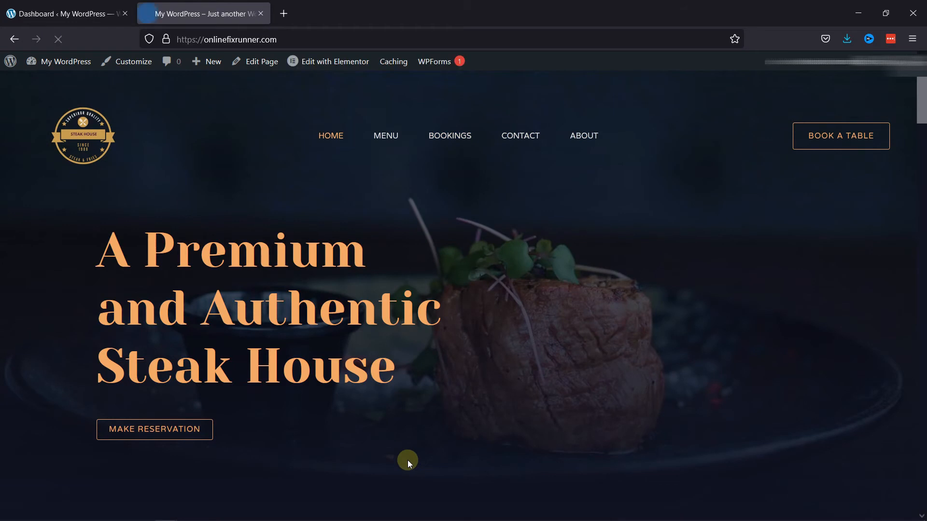
scroll(320, 413, "down", 20)
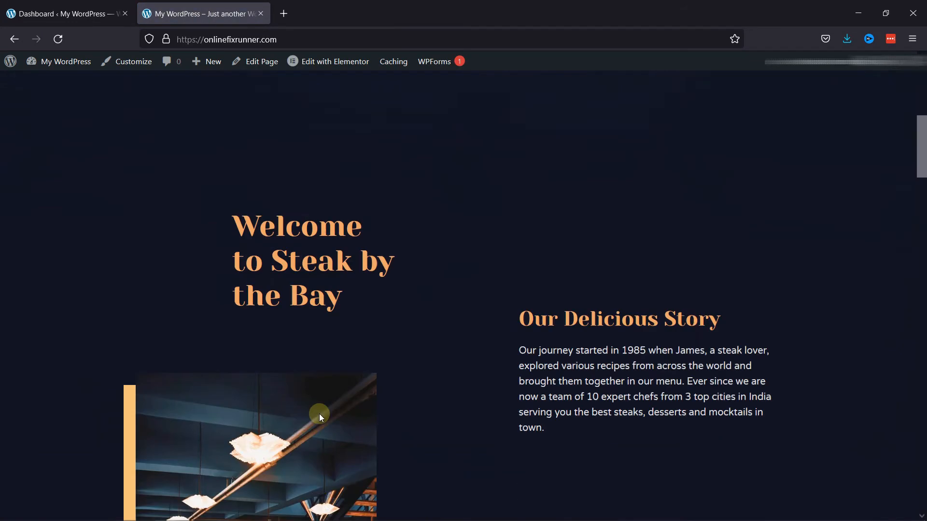
scroll(317, 409, "down", 15)
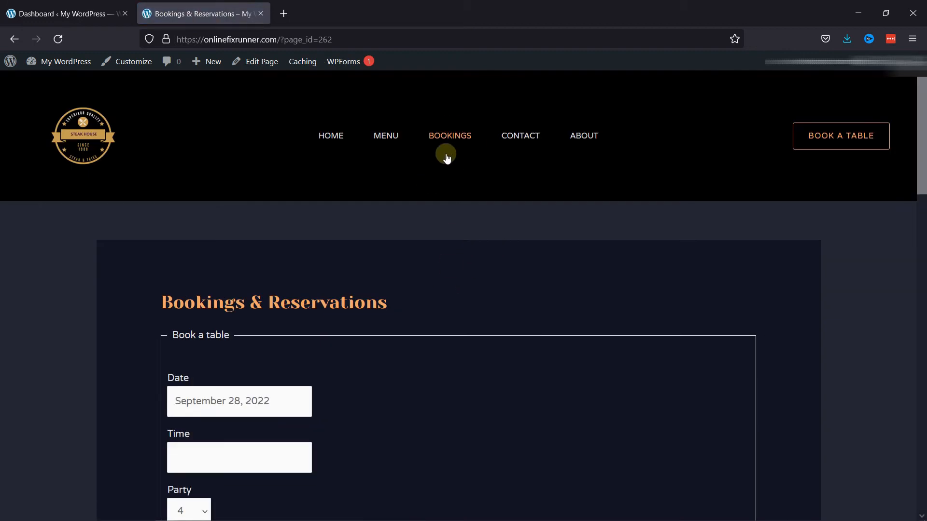
scroll(366, 331, "down", 12)
scroll(366, 331, "up", 8)
scroll(366, 331, "up", 4)
Step: Return to the home page, open it for editing with Elementor and look through its sections
left_click(332, 140)
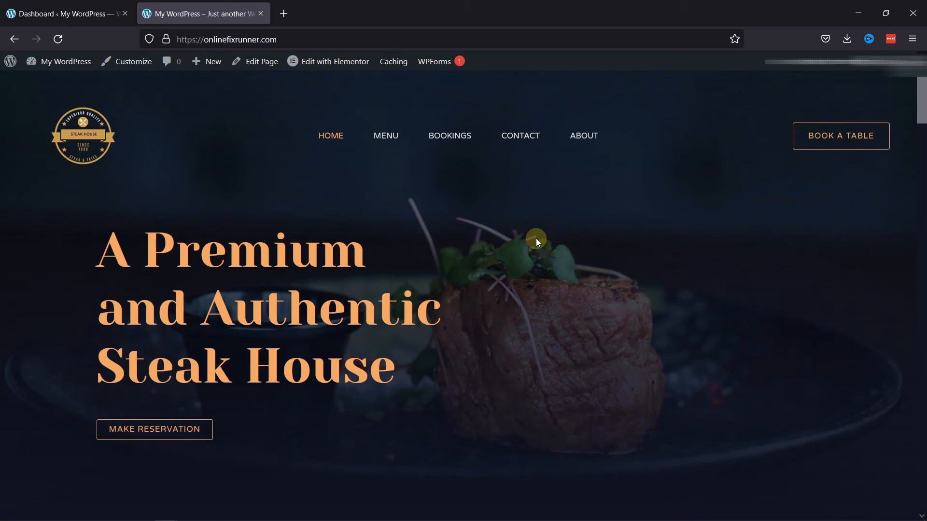
scroll(536, 240, "down", 8)
scroll(536, 240, "up", 8)
mouse_move(332, 63)
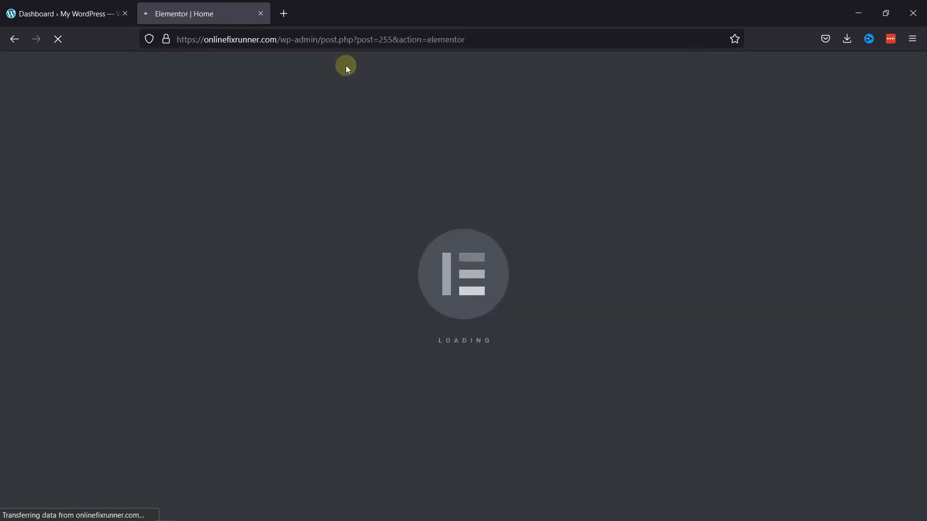
scroll(637, 195, "down", 20)
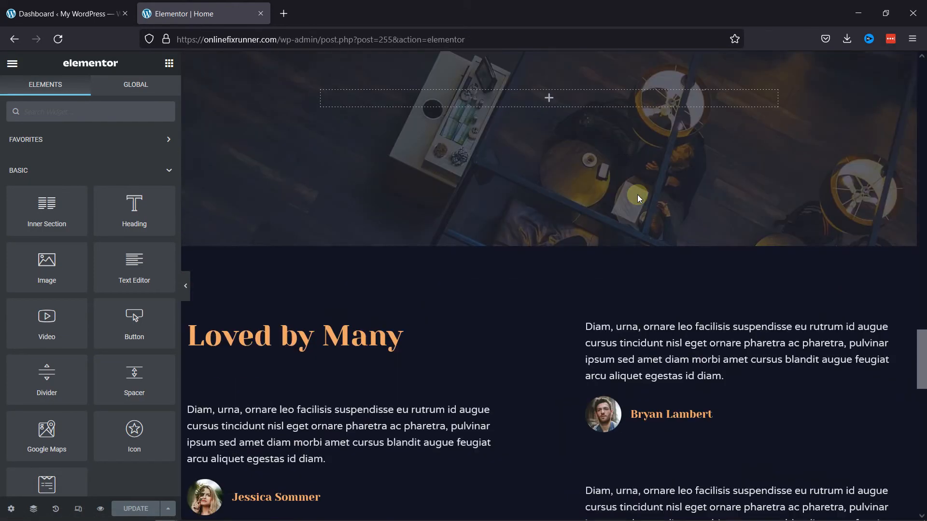
scroll(637, 195, "up", 6)
scroll(637, 195, "up", 14)
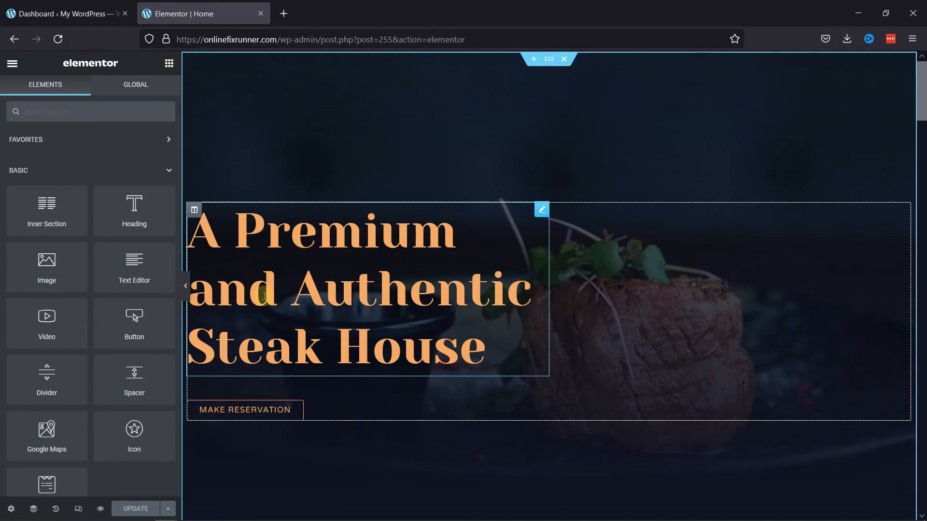
Step: Replace "A Premium and Authentic" in the hero heading with "Fresh & juicy"
left_click(535, 300)
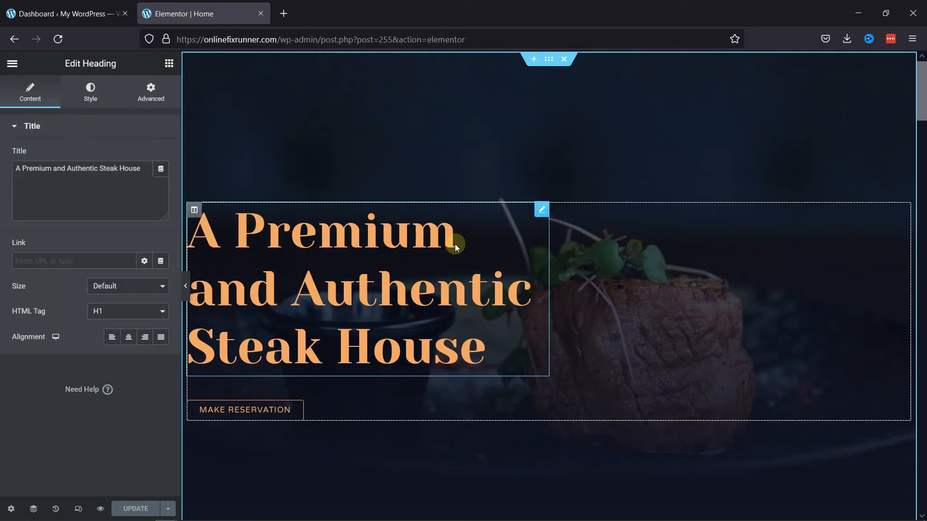
left_click_drag(99, 169, 14, 168)
type("F")
type("resh &")
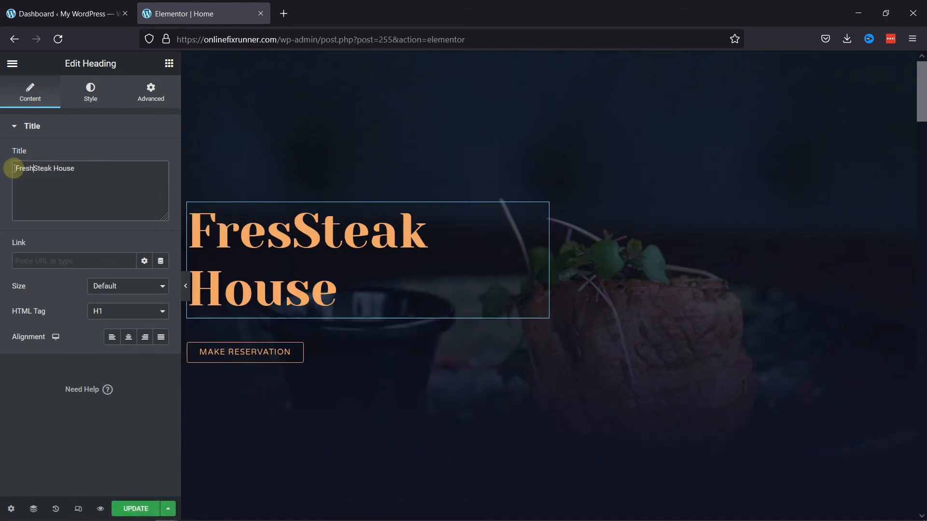
type(" juic")
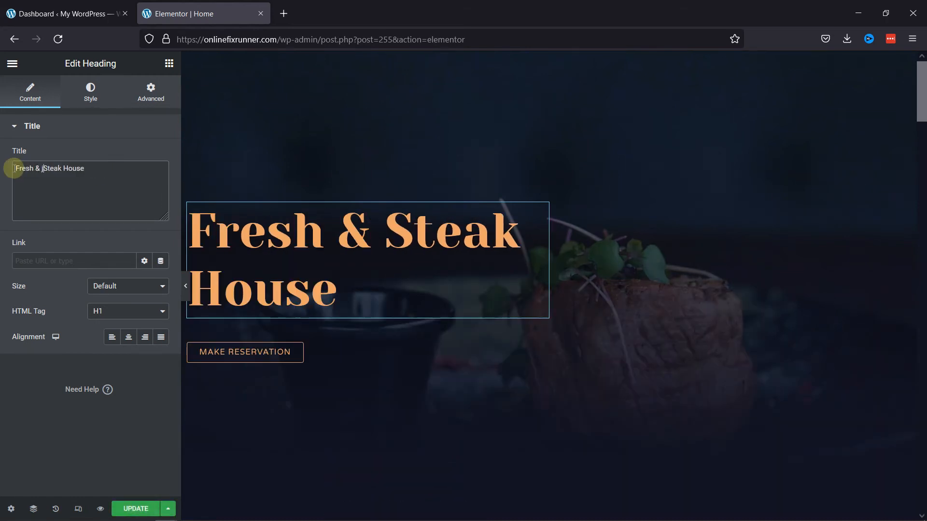
type("y")
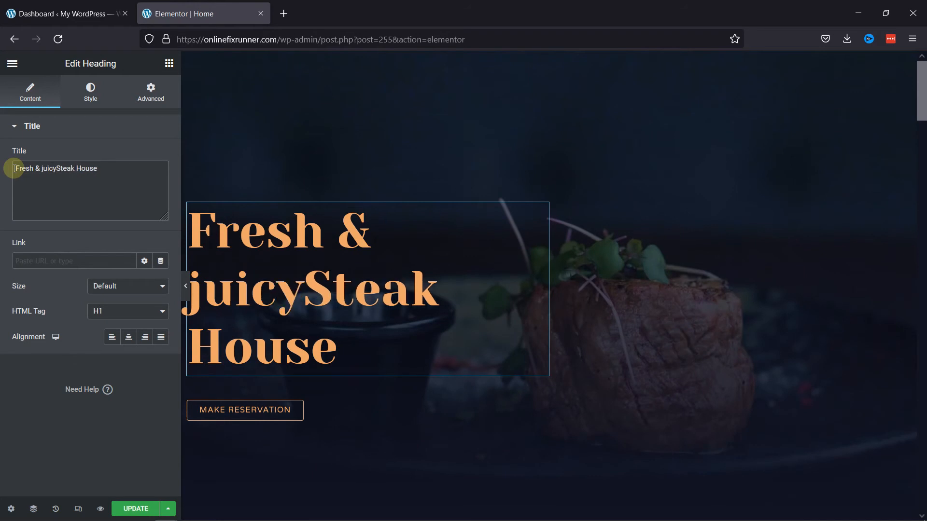
Step: Remove "House" from the hero heading and capitalize "Juicy" so it reads "Fresh & Juicy Steak"
left_click_drag(492, 299, 341, 282)
key("BackSpace")
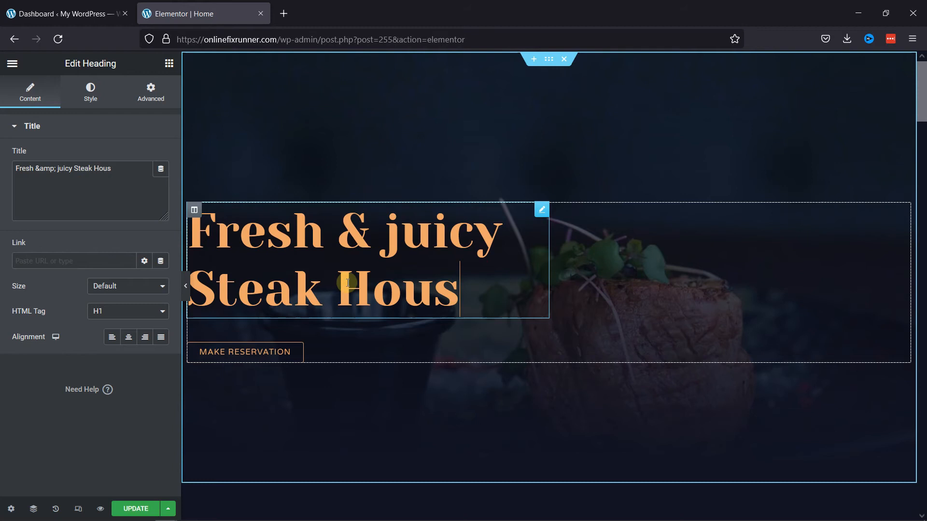
key("BackSpace")
key("BackSpace")
key("BackSpace")
key("BackSpace")
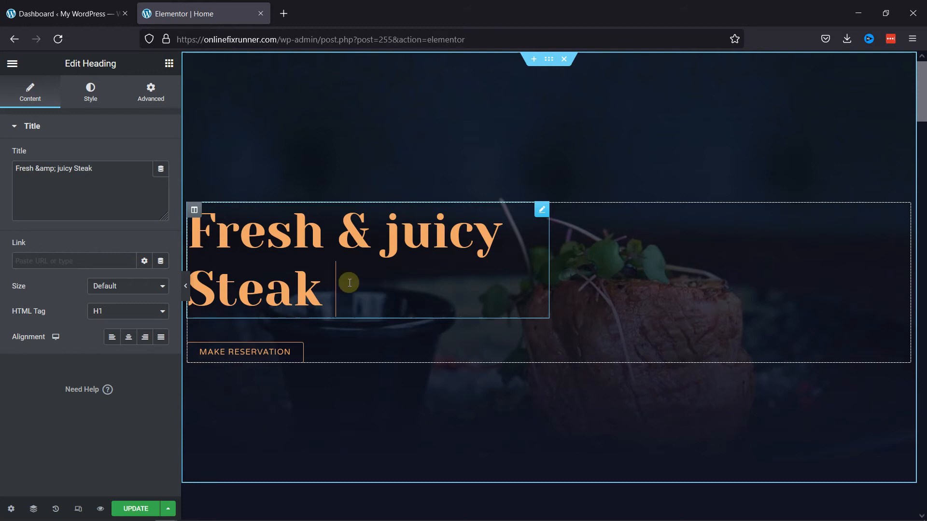
left_click(404, 232)
key("BackSpace")
type("J")
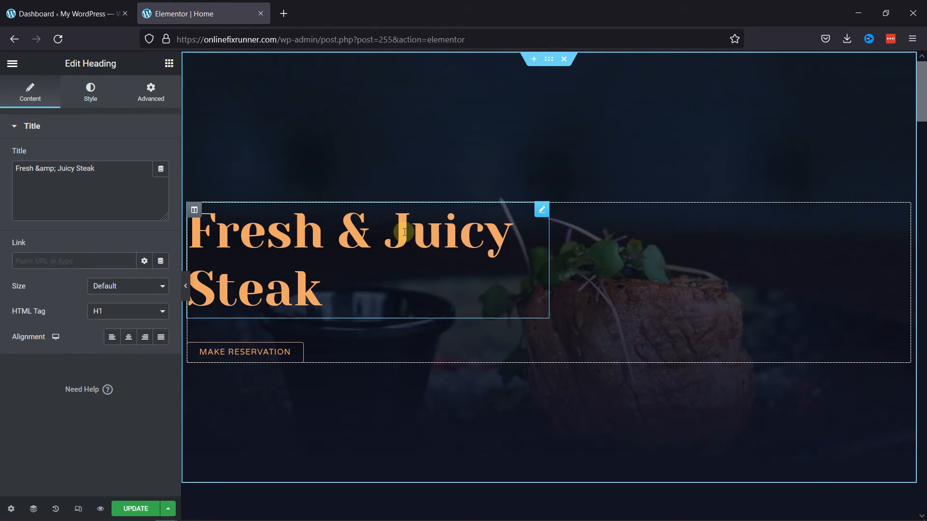
type("'s")
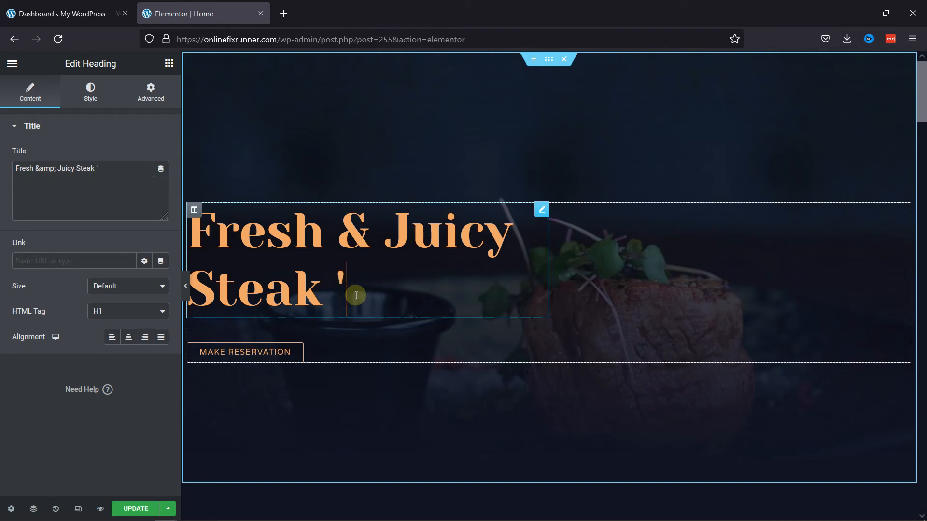
left_click(333, 283)
key("BackSpace")
key("Delete")
key("Delete")
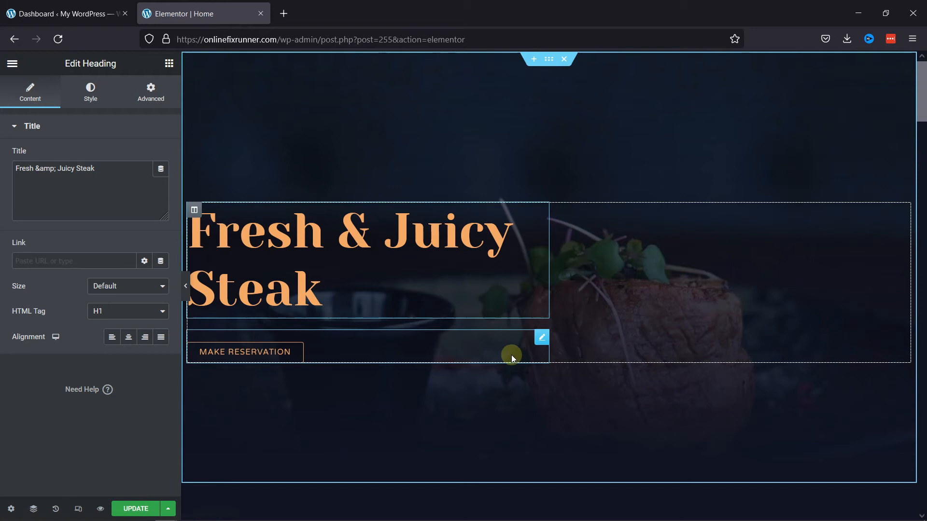
Step: Replace the Make Reservation button's link with the bookings page address, onlinefixrunner.com/?page_id=262
left_click(543, 340)
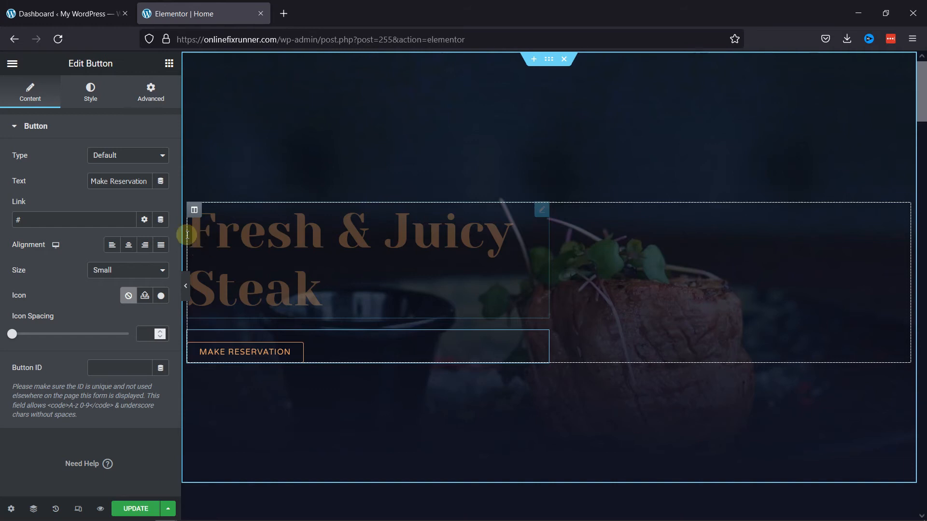
left_click_drag(50, 220, 17, 216)
right_click(73, 221)
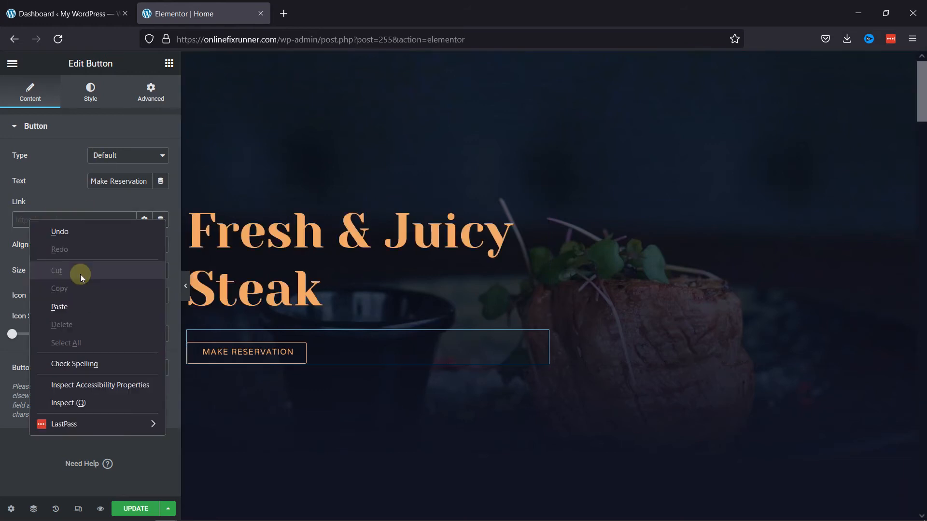
left_click(84, 299)
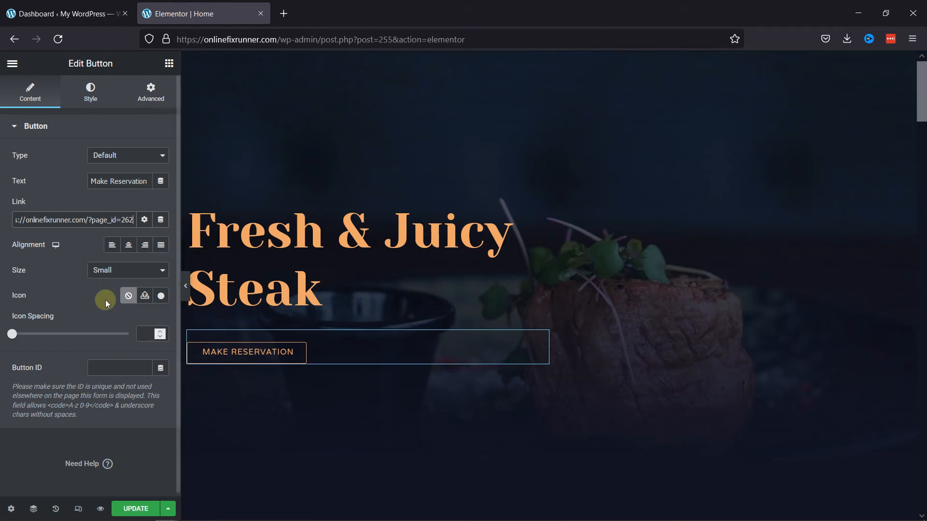
Step: Replace the Book a Table button's placeholder link with the copied bookings page address, onlinefixrunner.com/?page_id=262
scroll(595, 258, "down", 5)
scroll(635, 258, "down", 4)
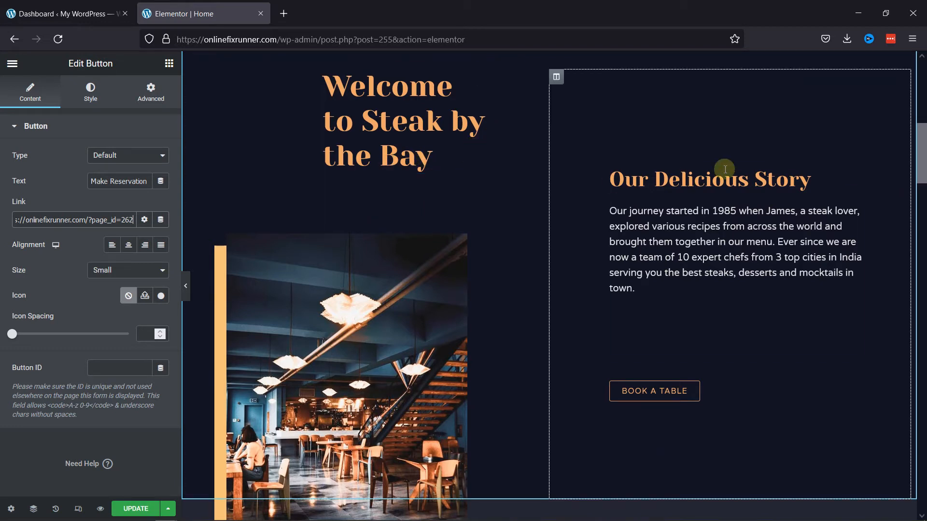
scroll(669, 266, "down", 2)
left_click(624, 330)
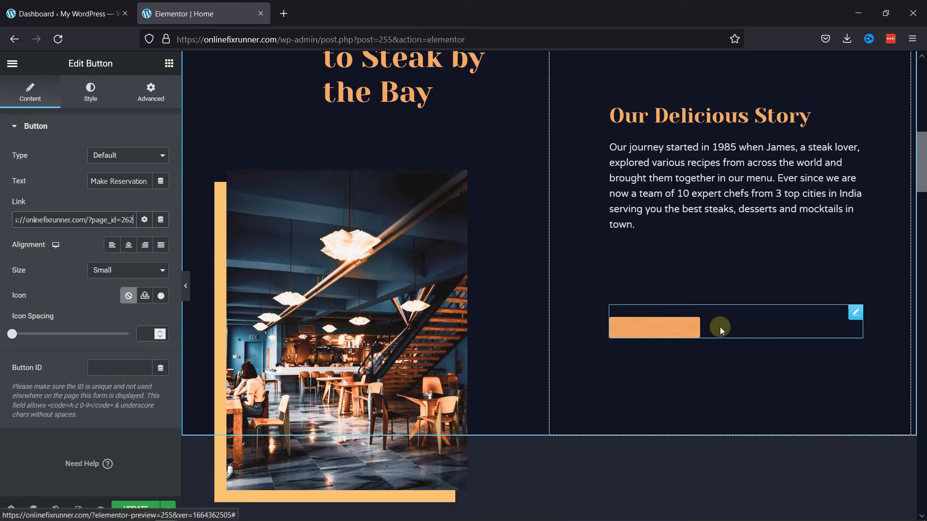
left_click(853, 311)
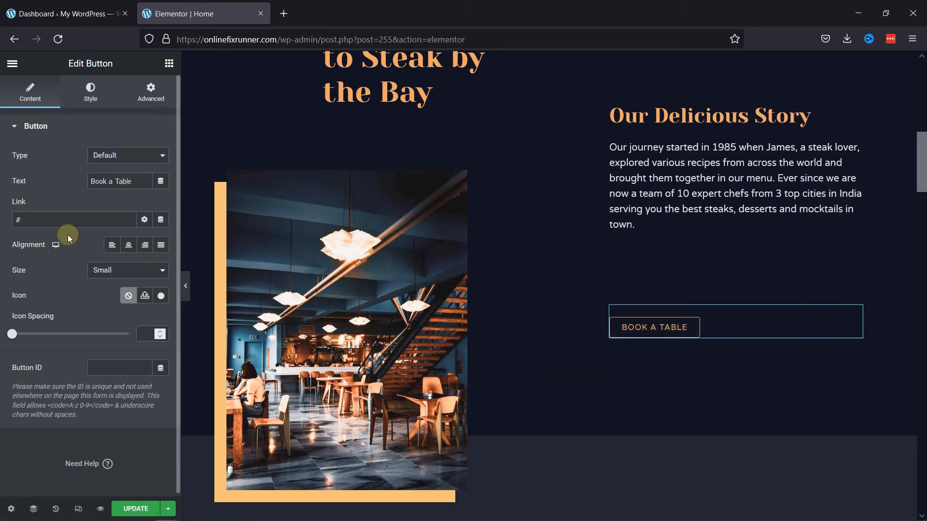
left_click_drag(17, 219, 60, 218)
right_click(59, 219)
left_click(127, 286)
key("ctrl+v")
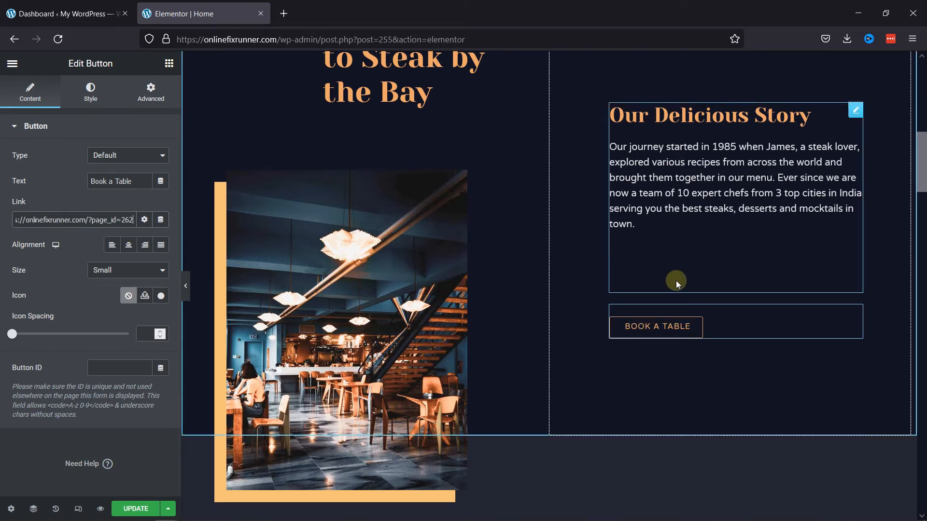
Step: Start replacing the restaurant interior image in the welcome section and upload the eight food and restaurant photos from Downloads
left_click(443, 238)
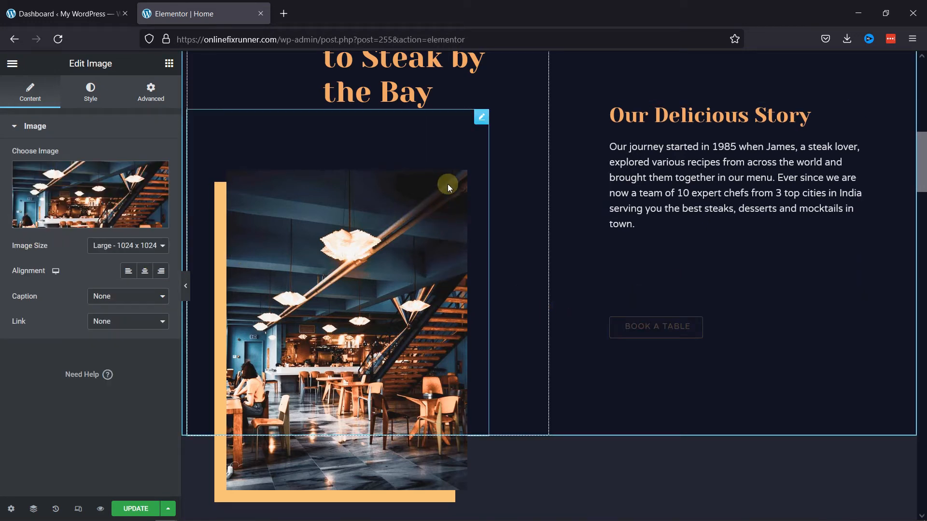
left_click(106, 219)
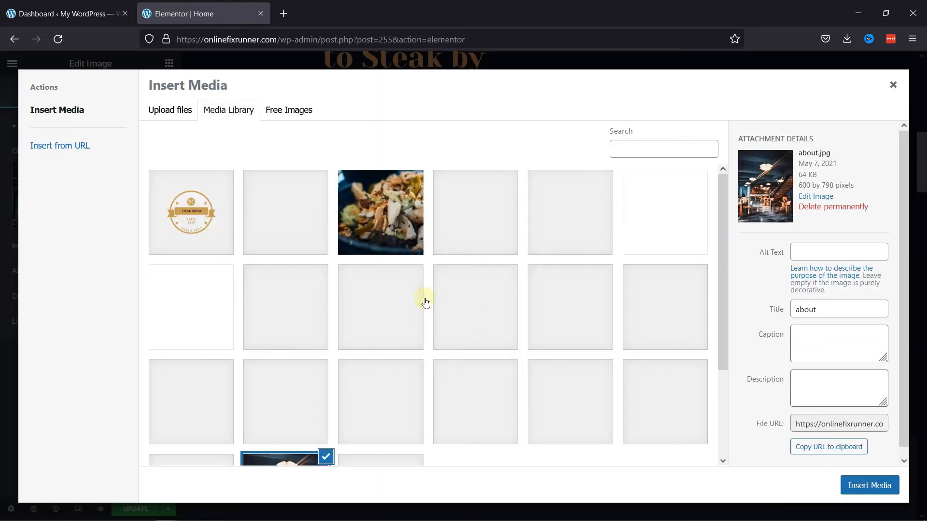
left_click(175, 115)
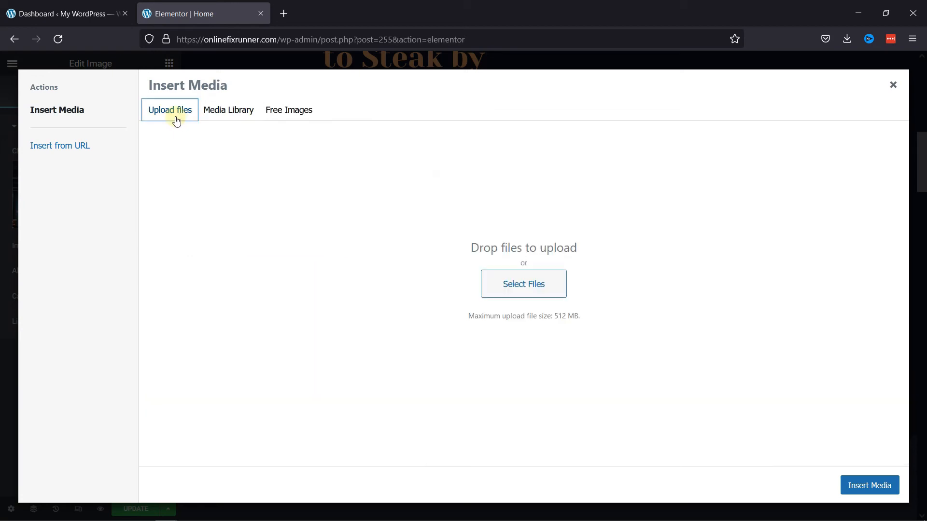
left_click(537, 284)
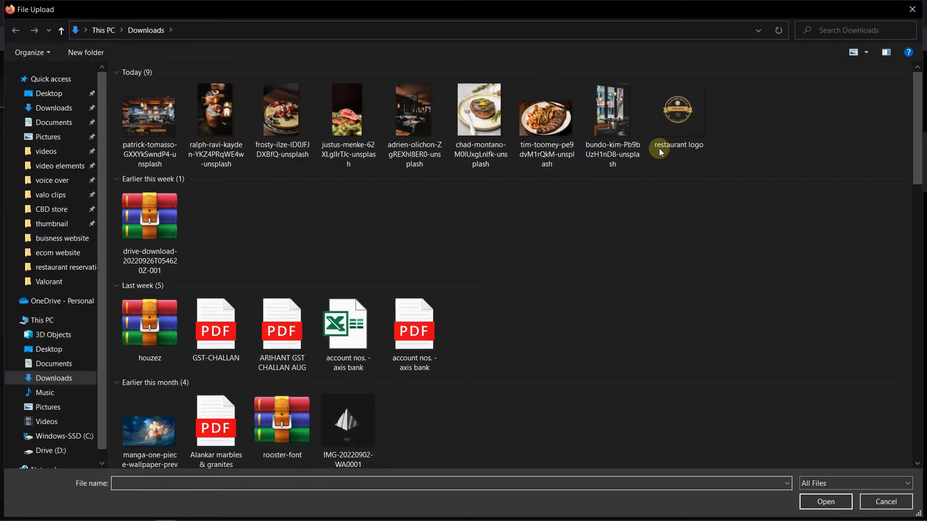
left_click_drag(646, 115, 144, 111)
left_click(806, 503)
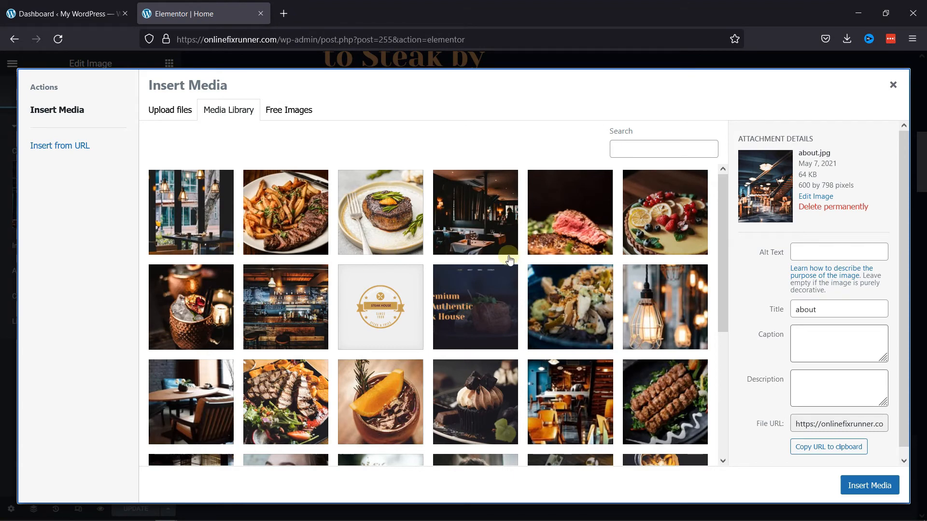
Step: Insert the uploaded photo of hanging lamps beside the windows as the welcome section's image
left_click(210, 249)
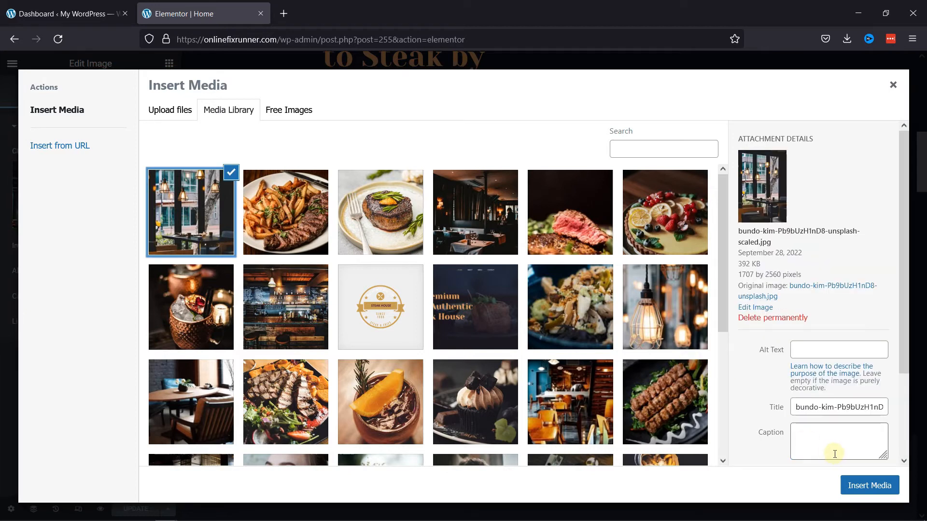
left_click(871, 485)
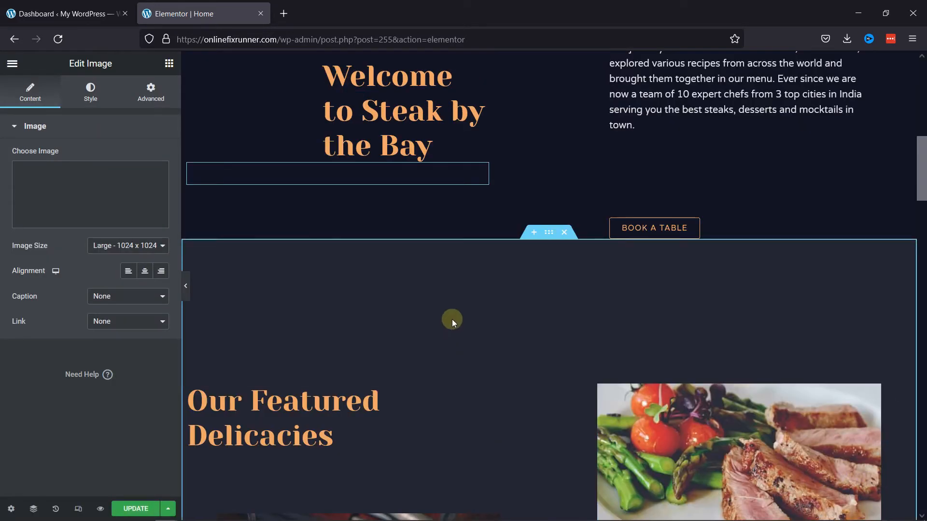
scroll(546, 304, "down", 3)
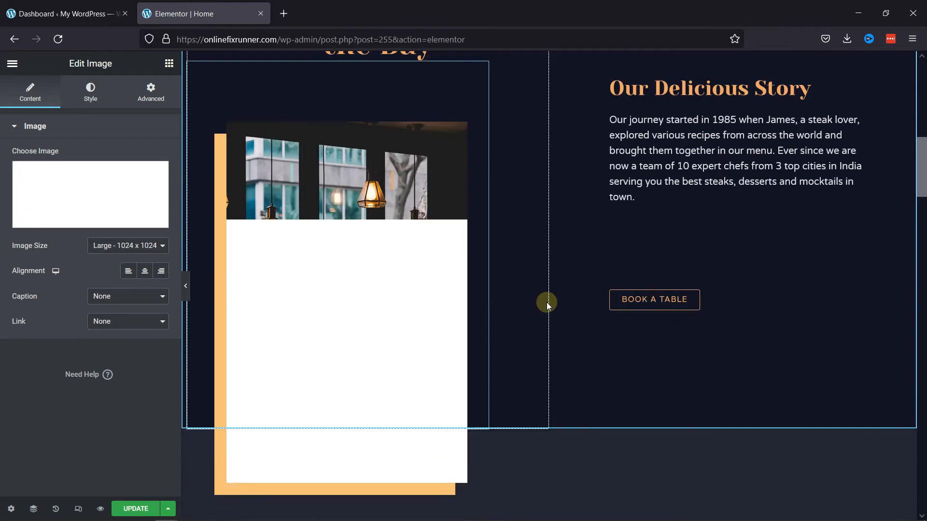
scroll(546, 304, "up", 2)
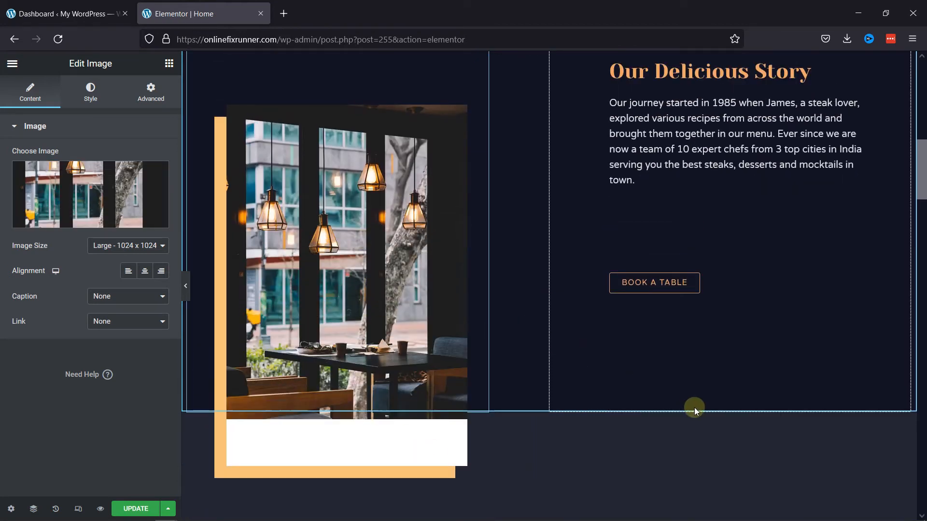
Step: Replace the Wood Fire Charred Steak image under Our Featured Delicacies with the uploaded close-up photo of sliced steak
scroll(701, 399, "down", 10)
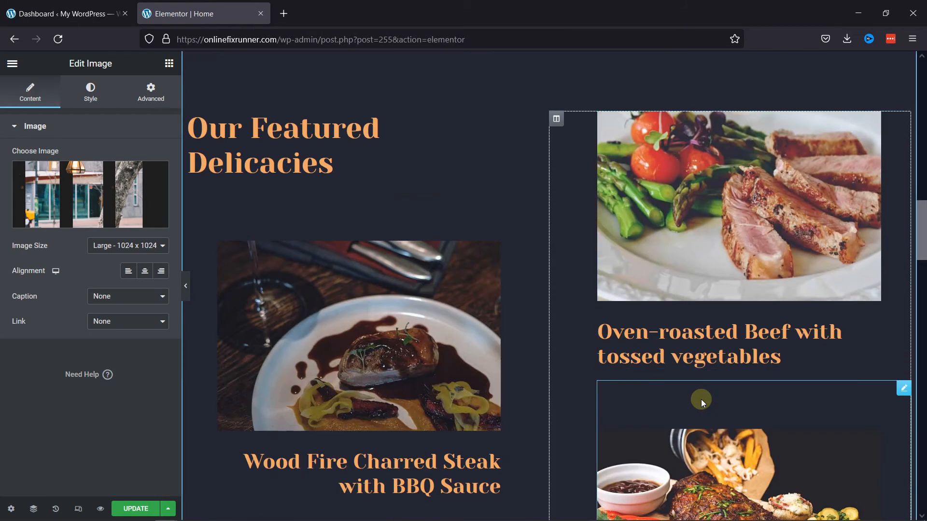
scroll(701, 398, "down", 4)
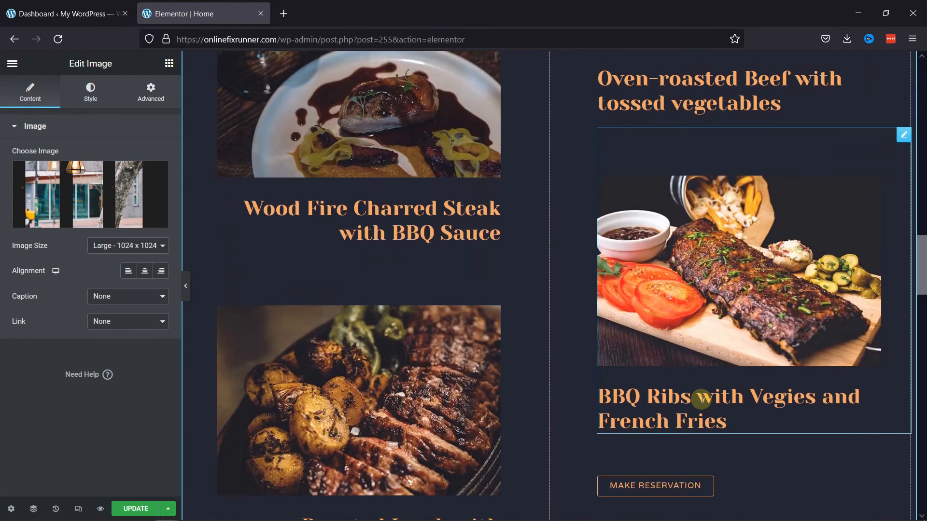
scroll(701, 398, "up", 1)
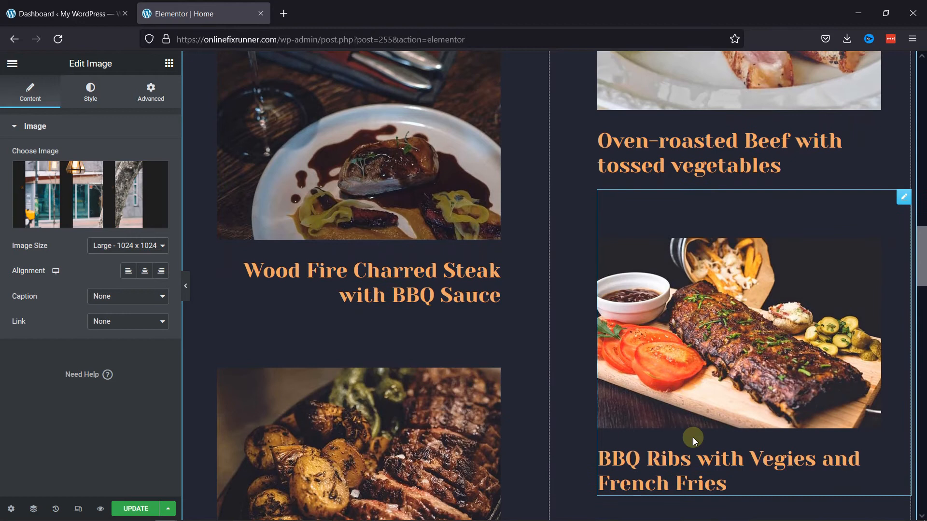
left_click(403, 198)
scroll(473, 247, "up", 1)
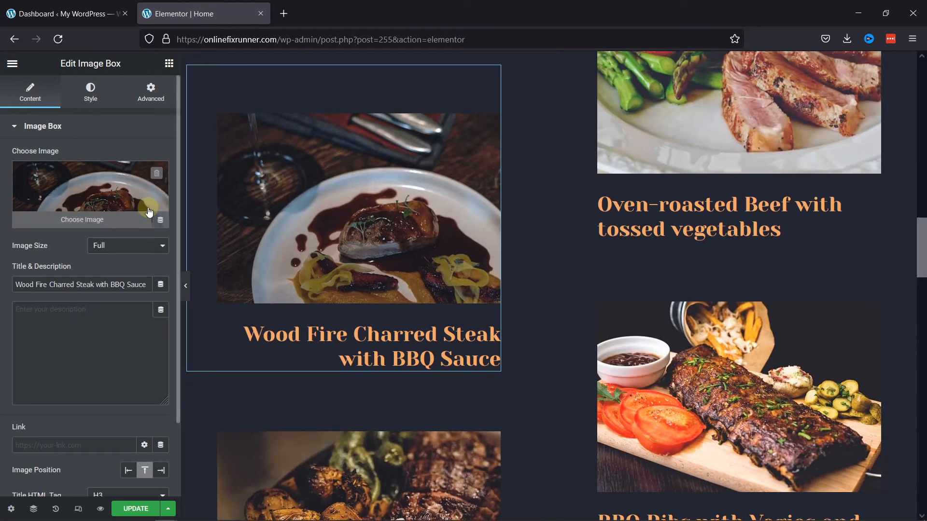
left_click(149, 212)
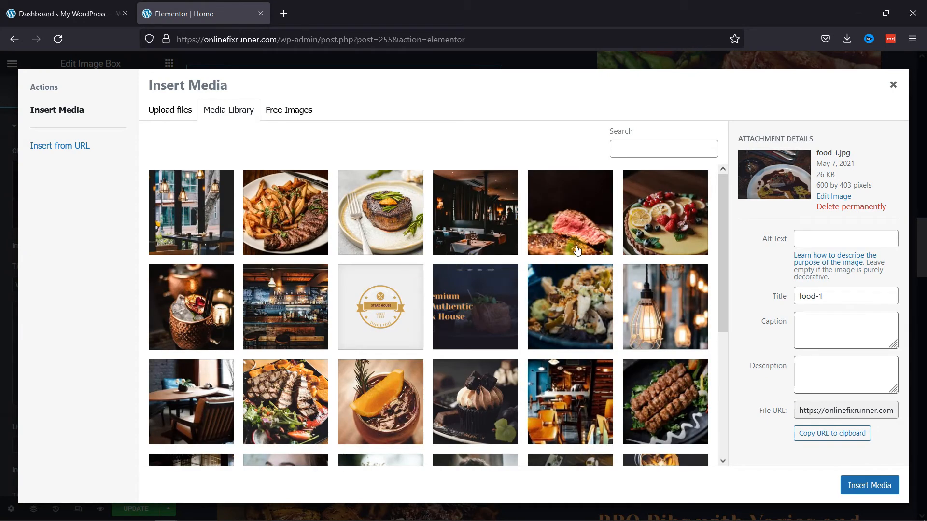
left_click(580, 235)
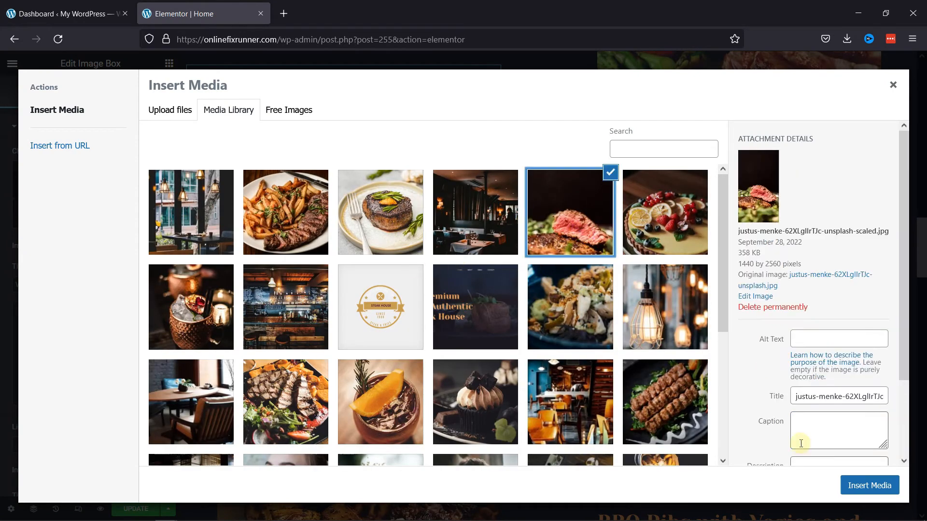
left_click(846, 483)
scroll(677, 406, "down", 4)
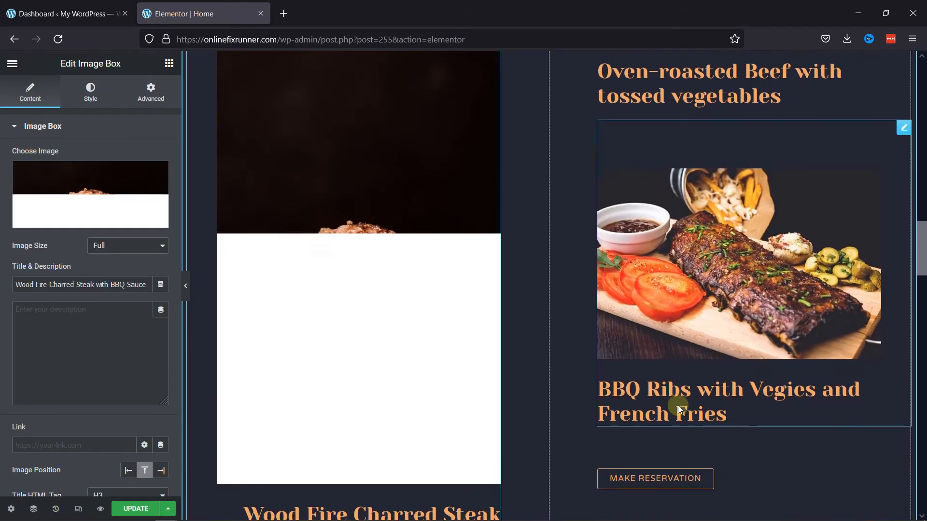
Step: Try the Thumbnail, Large, Medium and Medium Large image sizes on the Wood Fire Charred Steak image box
left_click(152, 246)
left_click(158, 266)
scroll(435, 293, "up", 5)
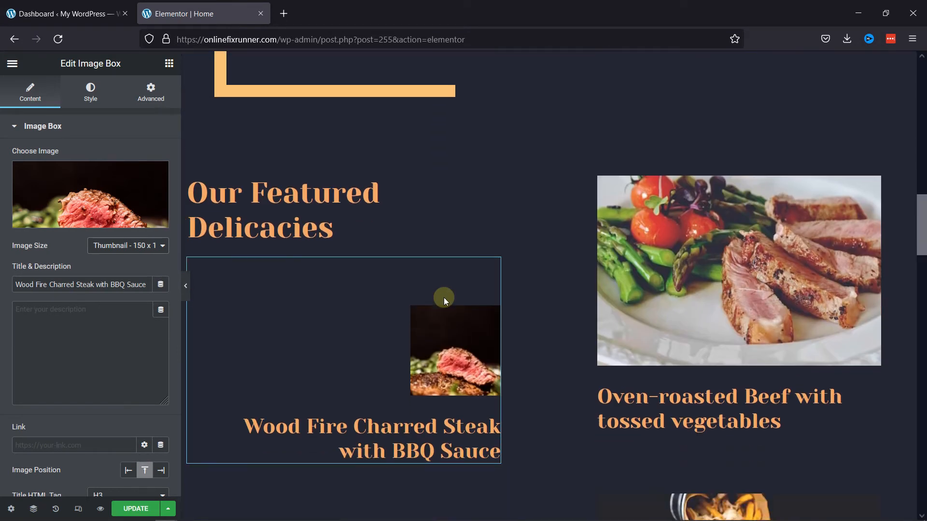
left_click(153, 245)
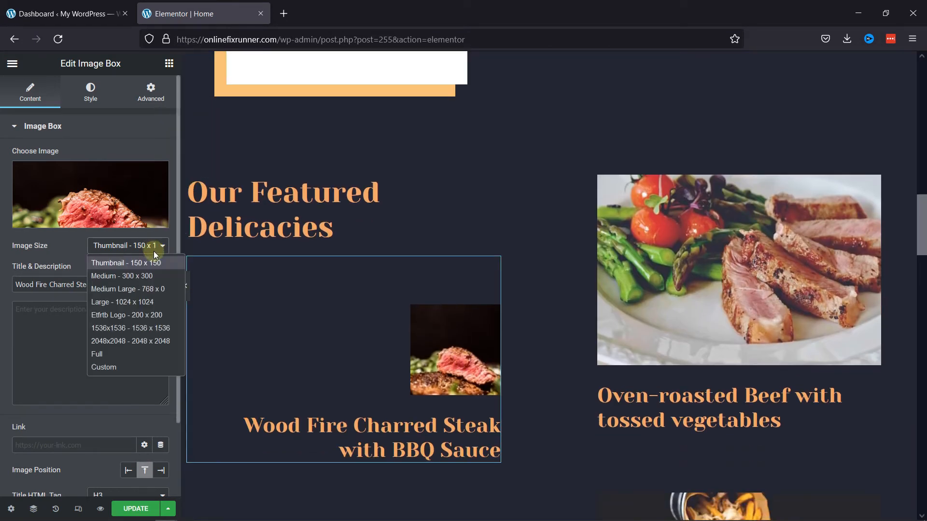
left_click(155, 302)
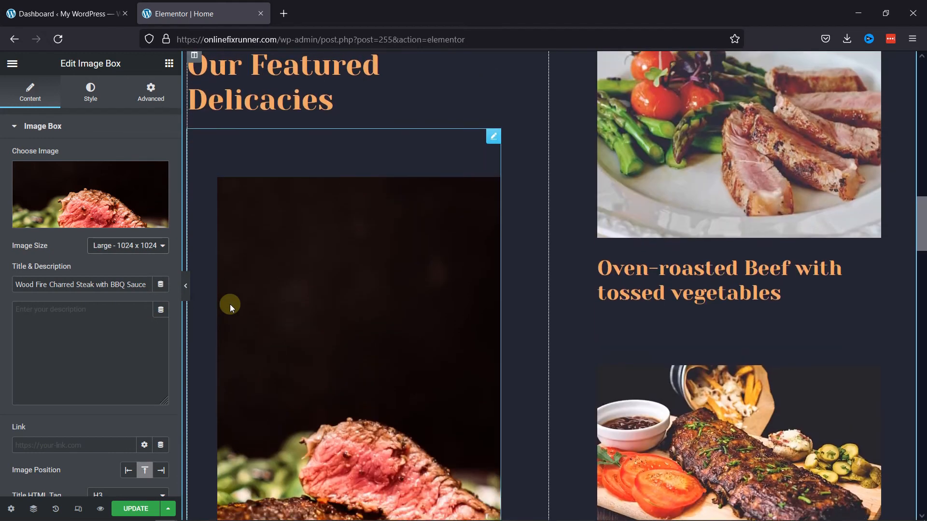
left_click(154, 246)
left_click(163, 277)
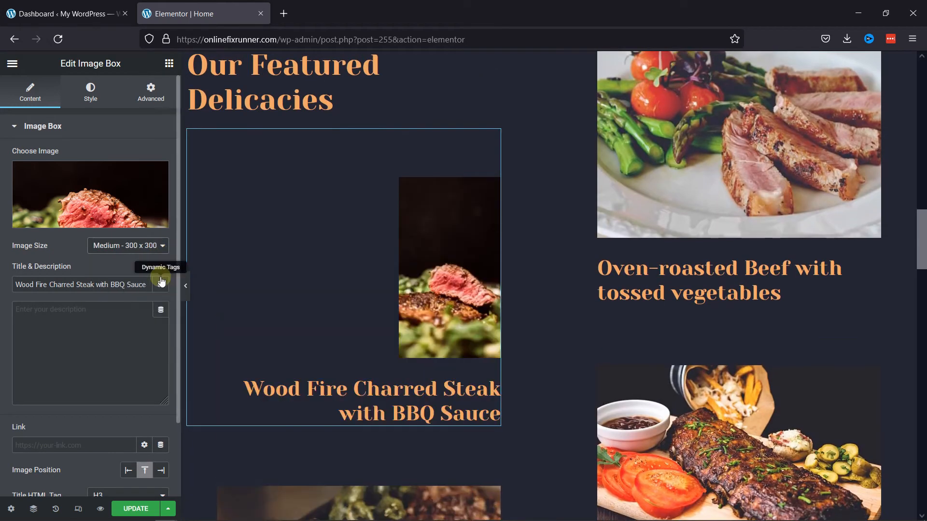
left_click(159, 246)
left_click(156, 288)
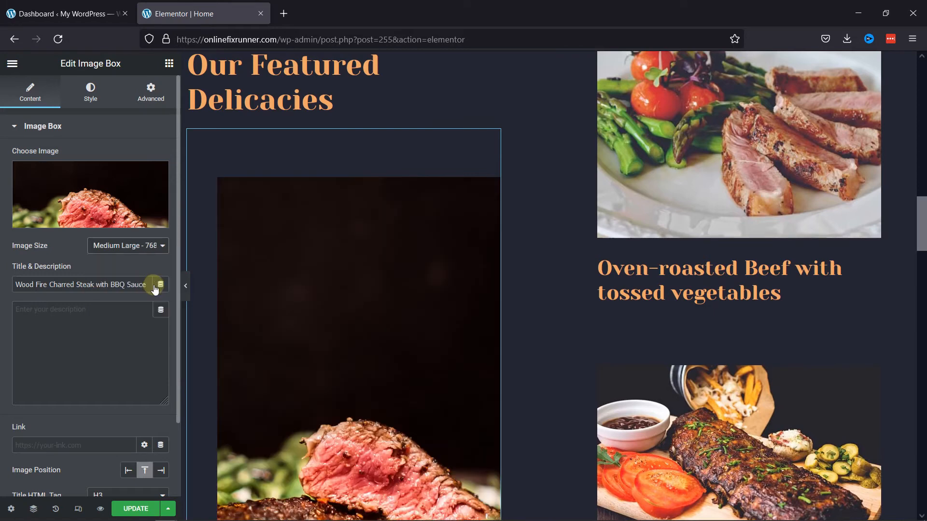
Step: Try the left and right image positions on the steak image box, and return the image to the top position
scroll(177, 285, "down", 2)
scroll(508, 298, "down", 8)
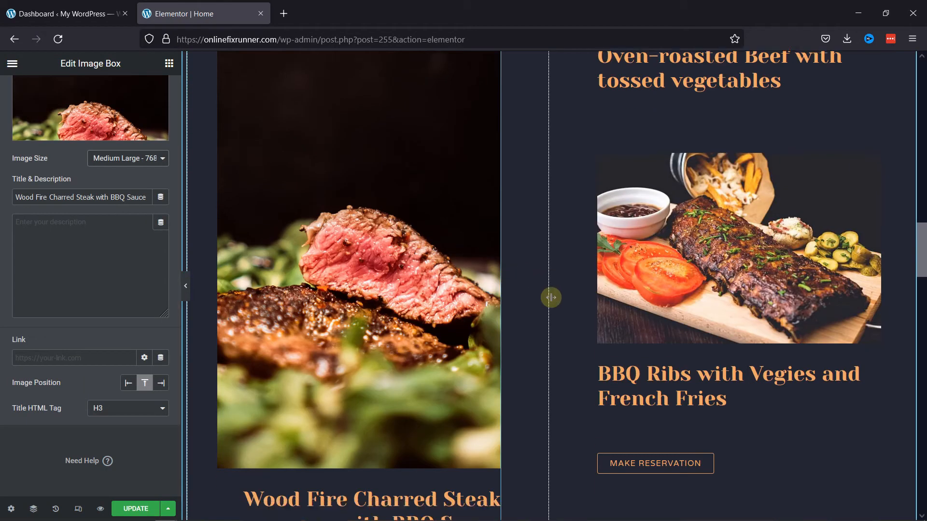
scroll(551, 298, "down", 6)
scroll(551, 298, "up", 10)
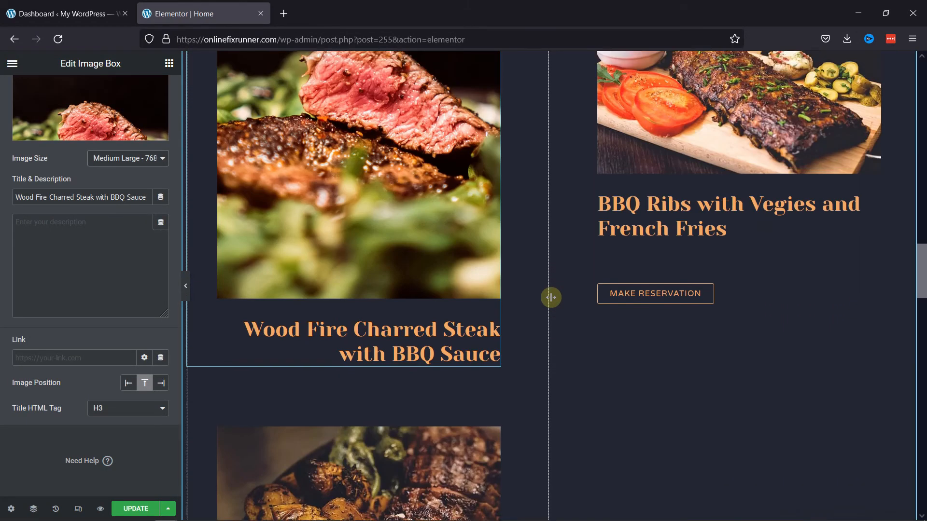
scroll(551, 297, "up", 4)
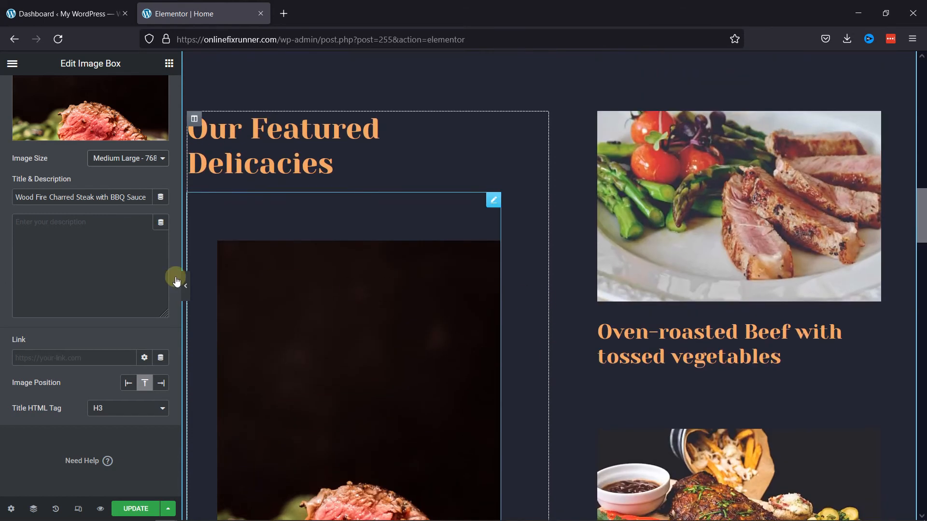
scroll(127, 281, "up", 2)
left_click(128, 470)
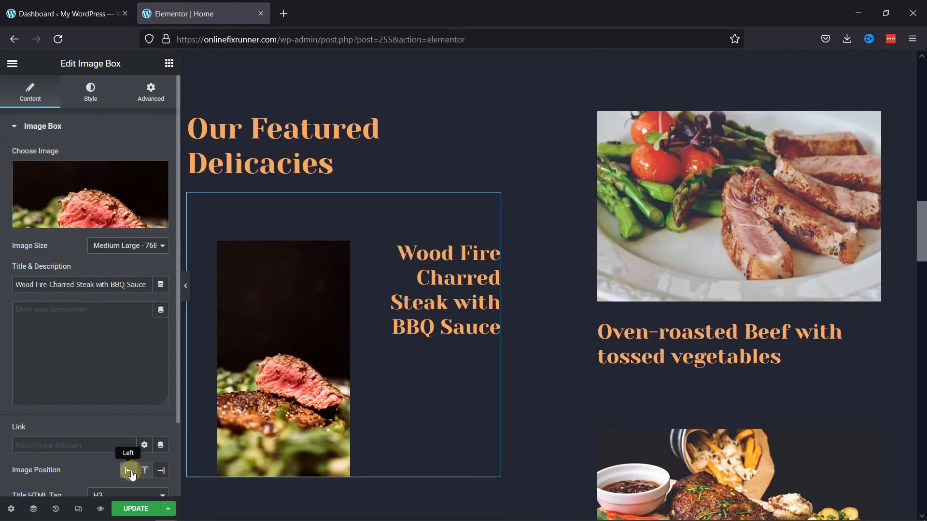
left_click(163, 474)
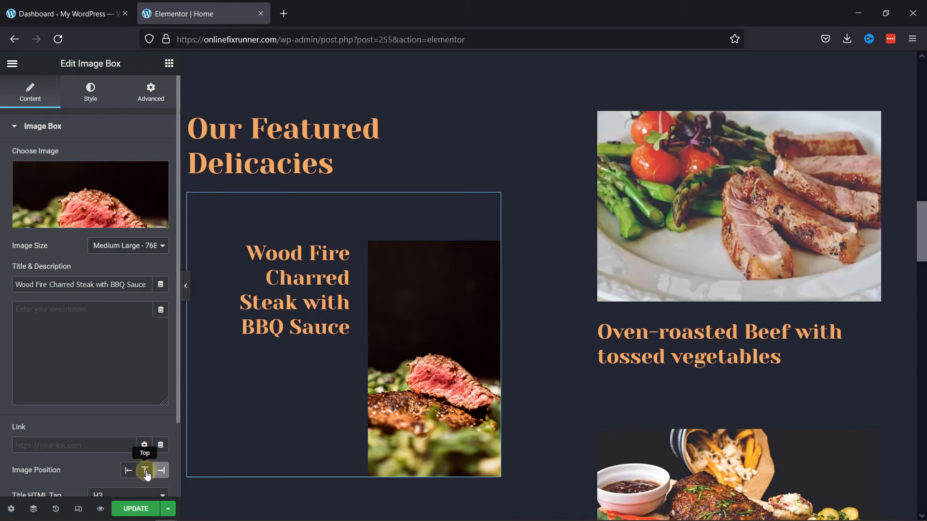
left_click(145, 475)
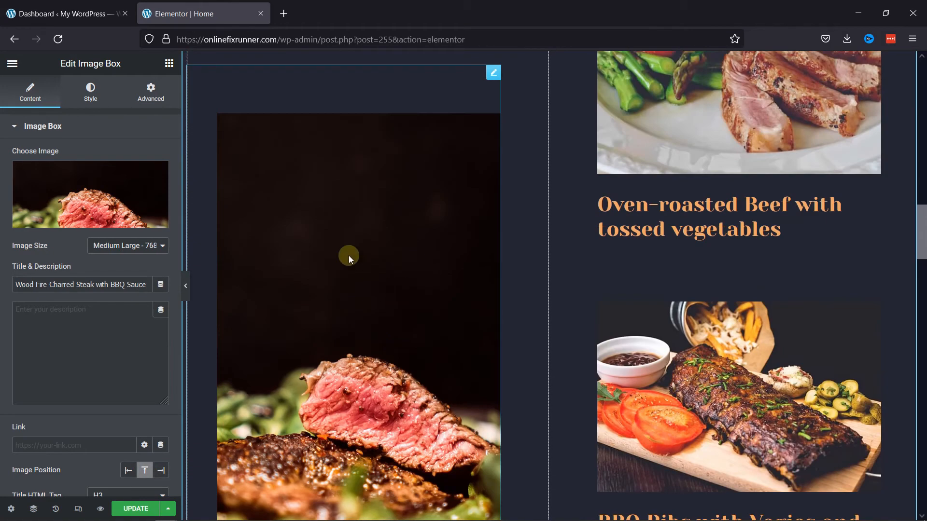
Step: Apply a custom image size of 400 x 400 to the Wood Fire Charred Steak image box
scroll(317, 242, "up", 3)
left_click(145, 245)
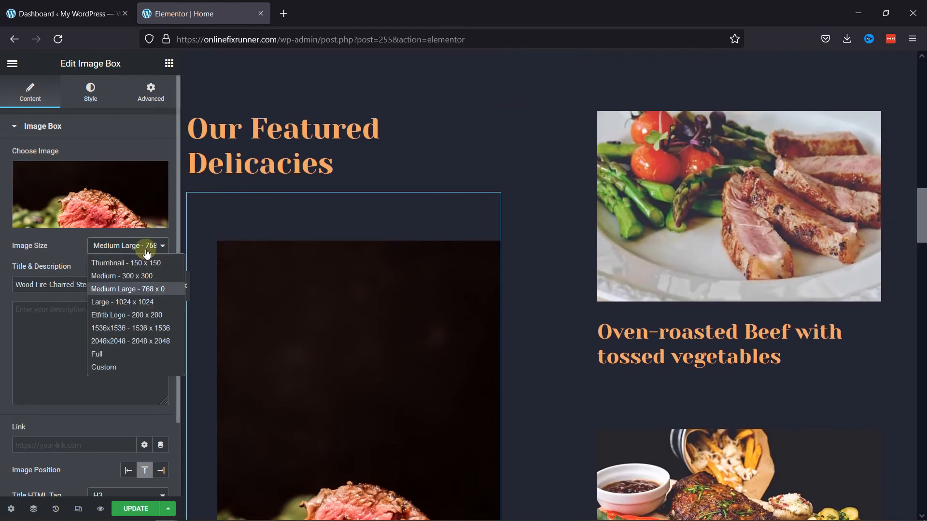
left_click(154, 367)
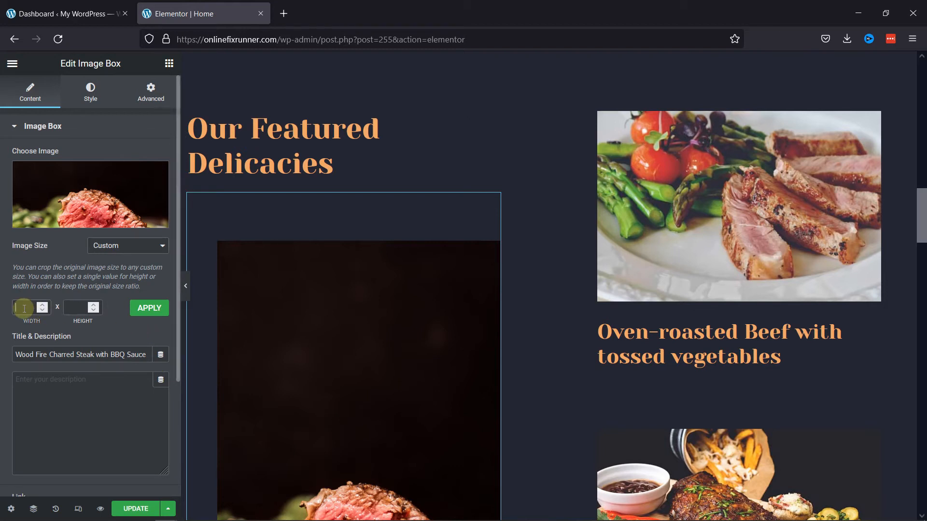
key("XF86AudioPlay")
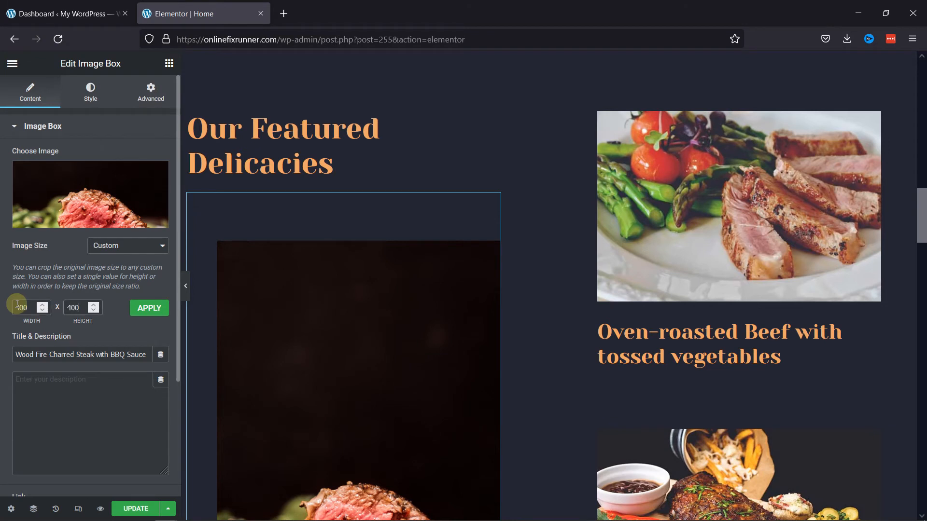
left_click(149, 307)
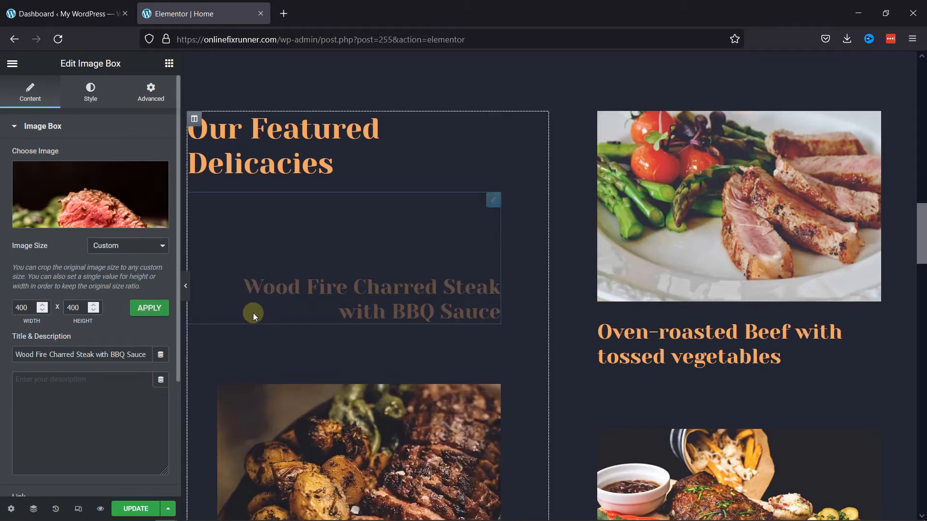
Step: Examine the rest of the Home page, from the featured delicacies through the testimonials to the booking and footer sections
scroll(530, 376, "down", 3)
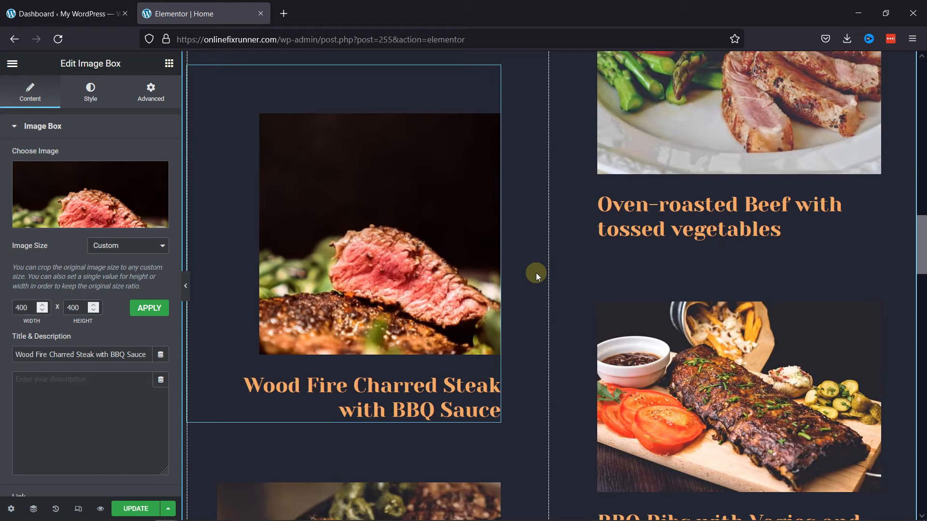
scroll(536, 273, "down", 6)
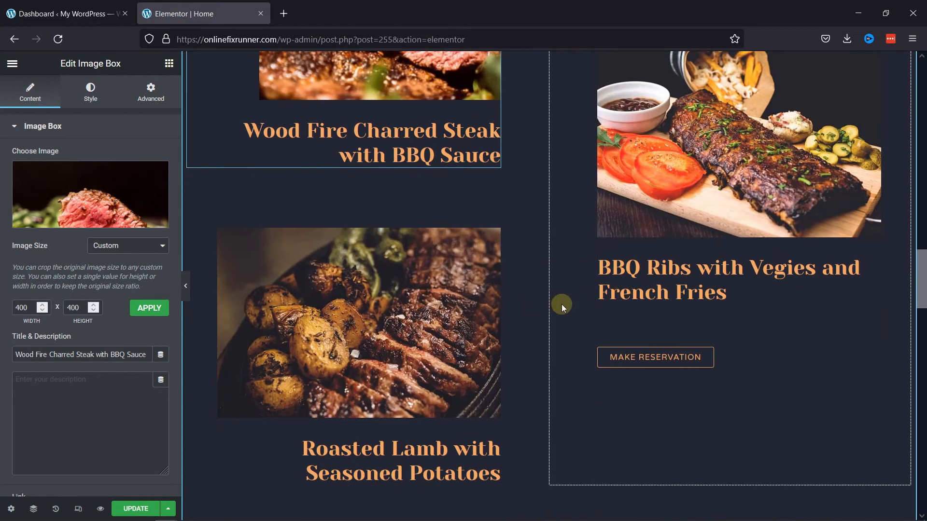
scroll(568, 281, "down", 4)
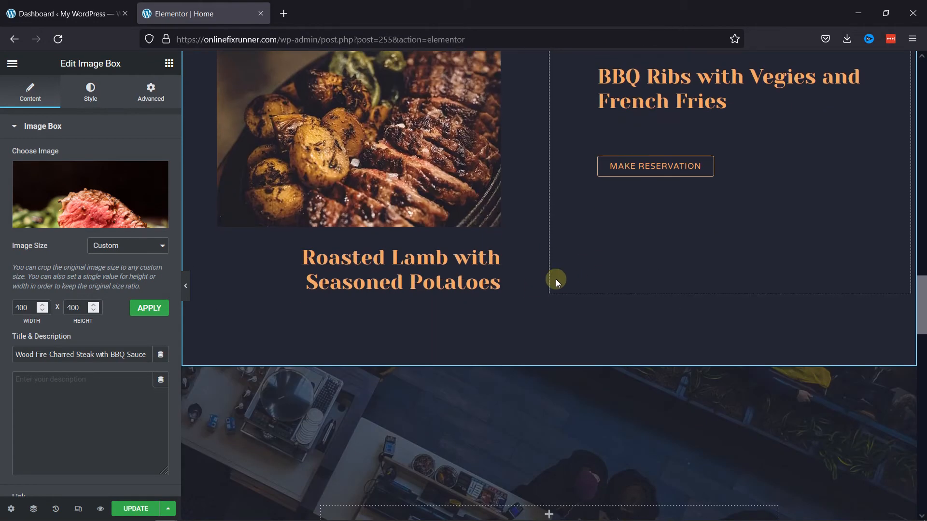
scroll(555, 279, "down", 10)
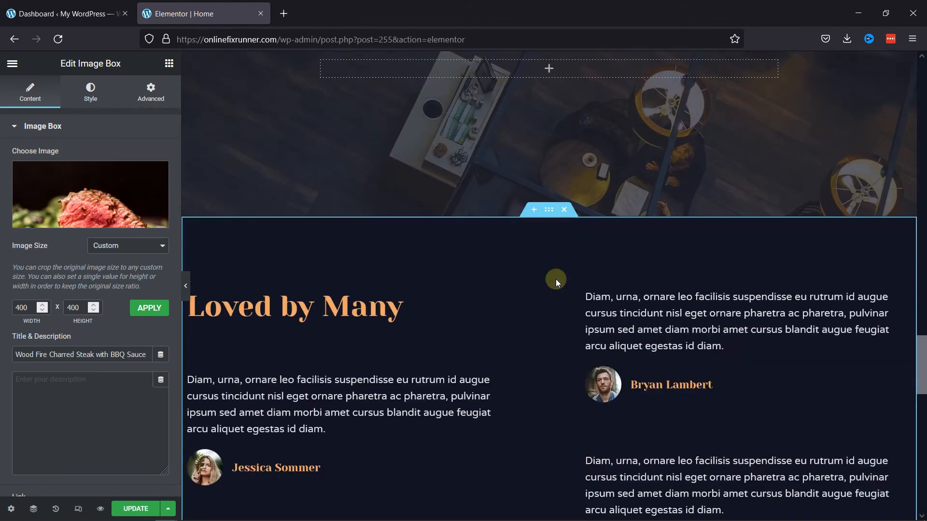
scroll(555, 279, "down", 4)
scroll(553, 279, "up", 7)
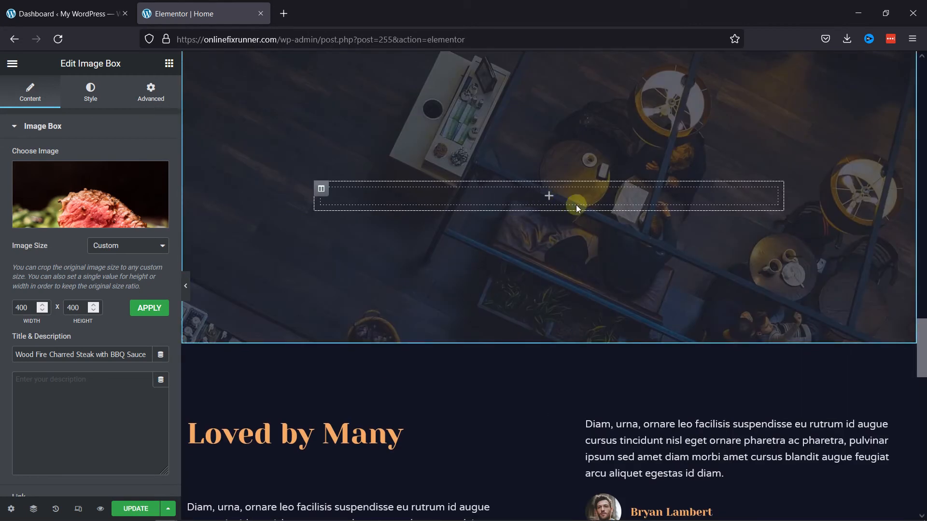
scroll(581, 212, "down", 4)
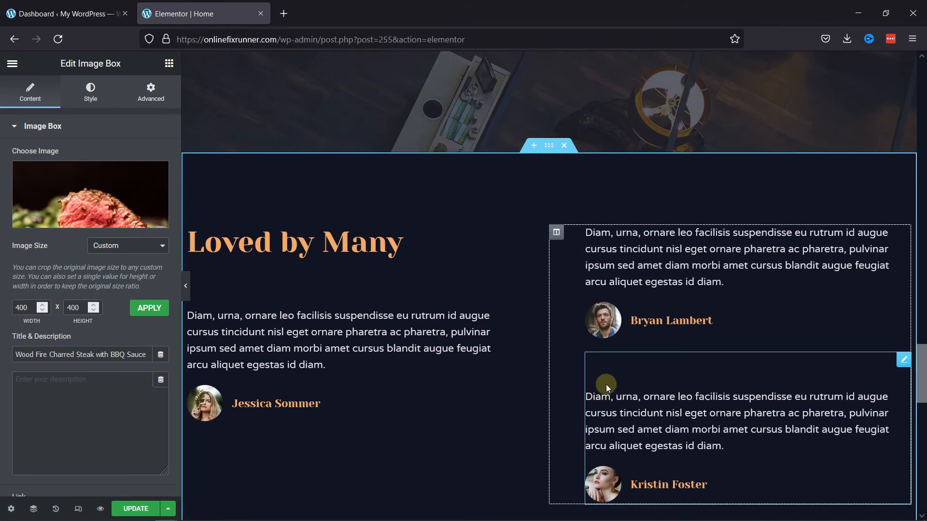
scroll(607, 384, "down", 4)
scroll(606, 386, "down", 4)
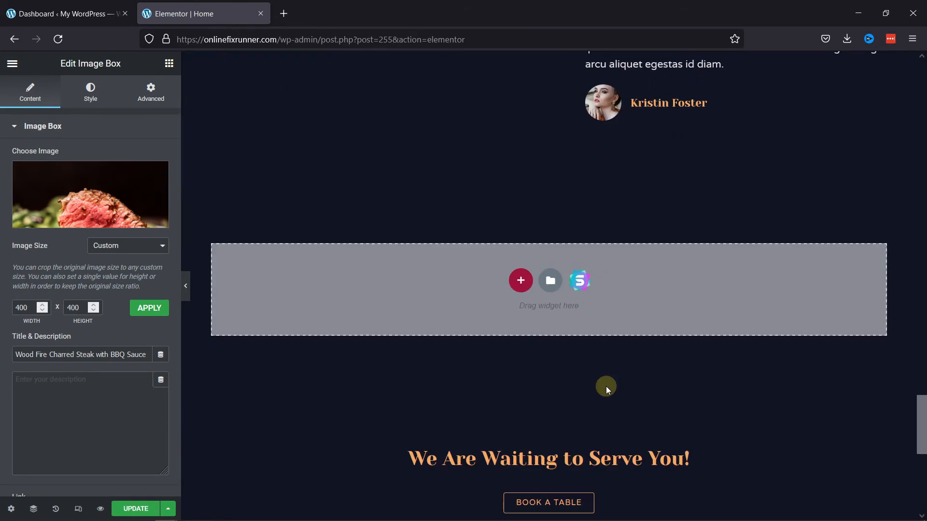
scroll(570, 354, "down", 1)
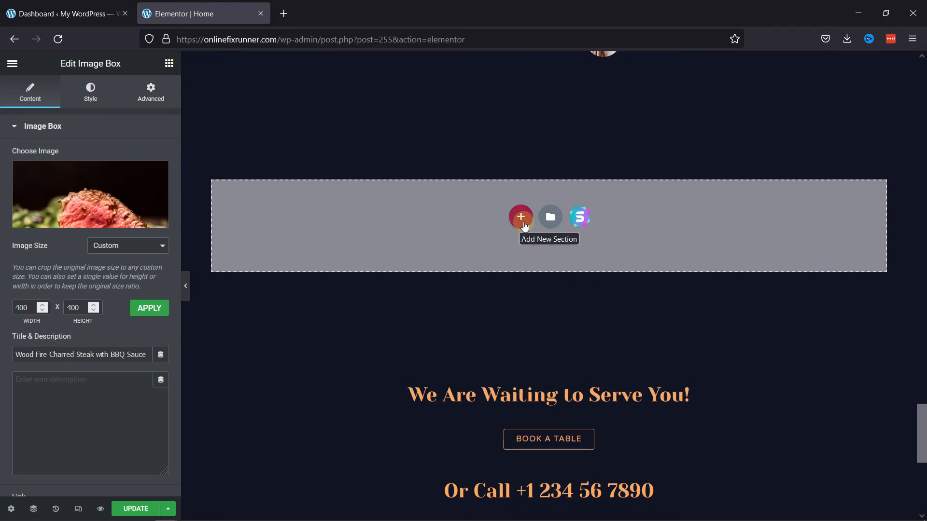
scroll(630, 317, "down", 4)
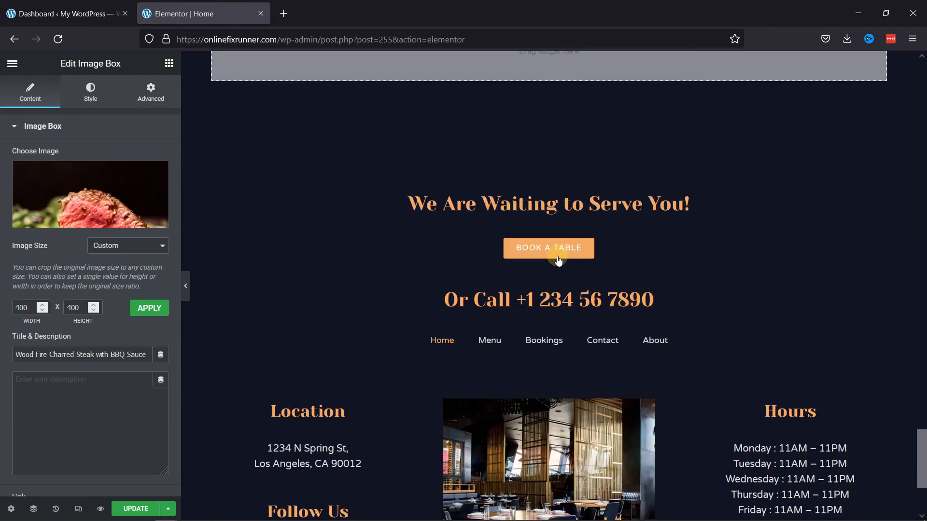
left_click(556, 257)
scroll(487, 305, "down", 4)
scroll(505, 274, "up", 20)
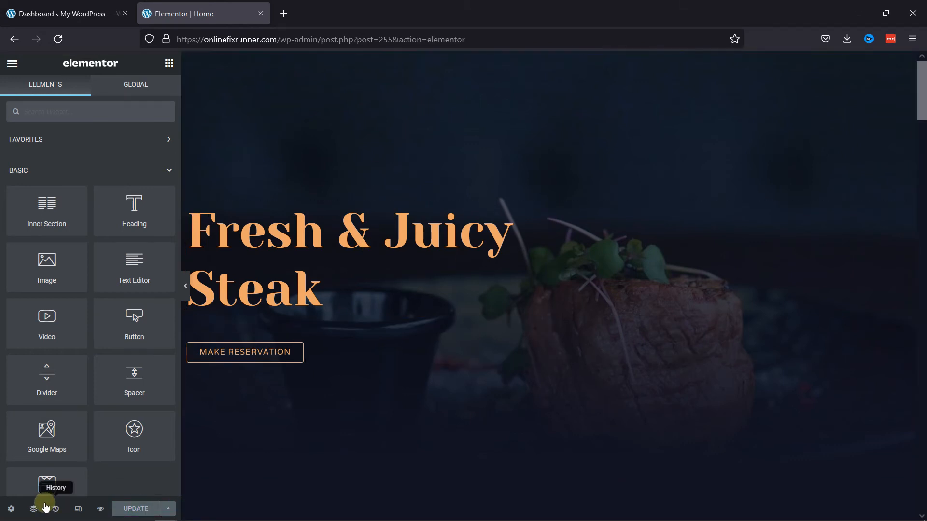
Step: Find the Menu page by searching for "menu" in the Finder, and open it for editing in Elementor
left_click(12, 63)
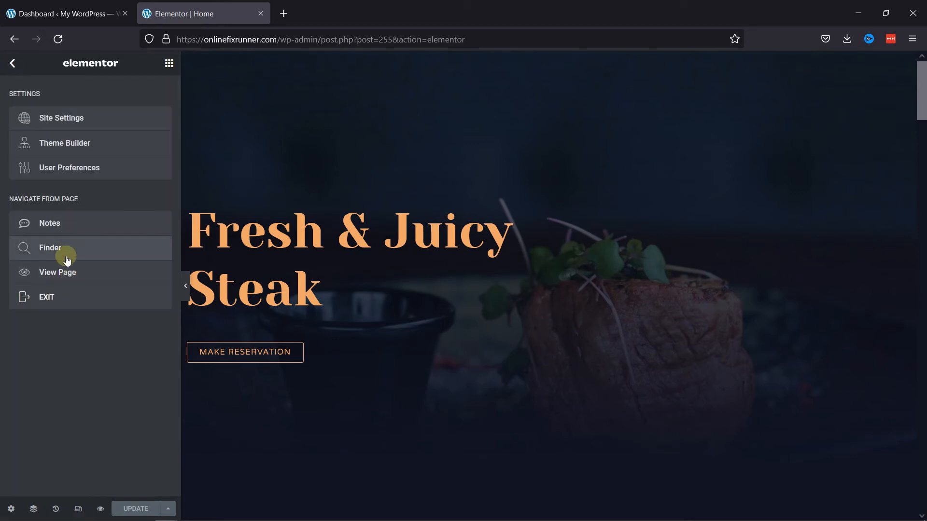
left_click(50, 247)
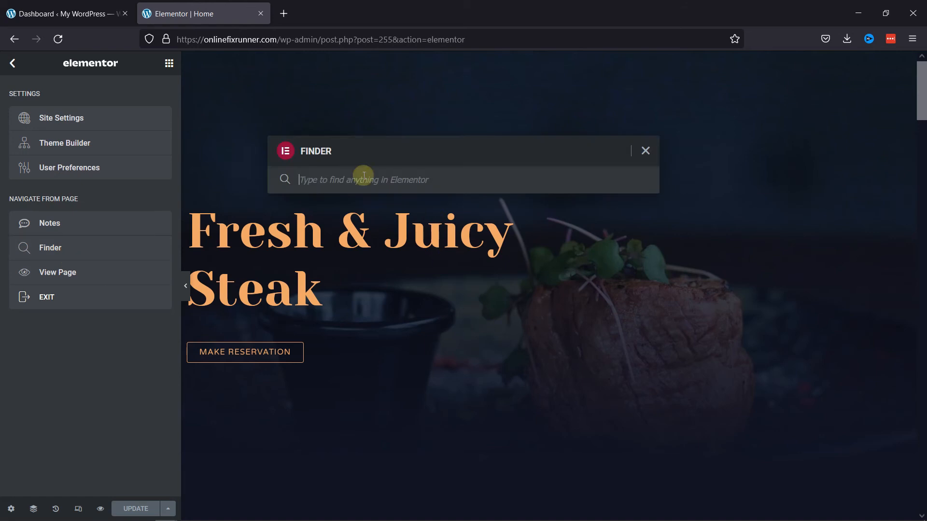
type("menu")
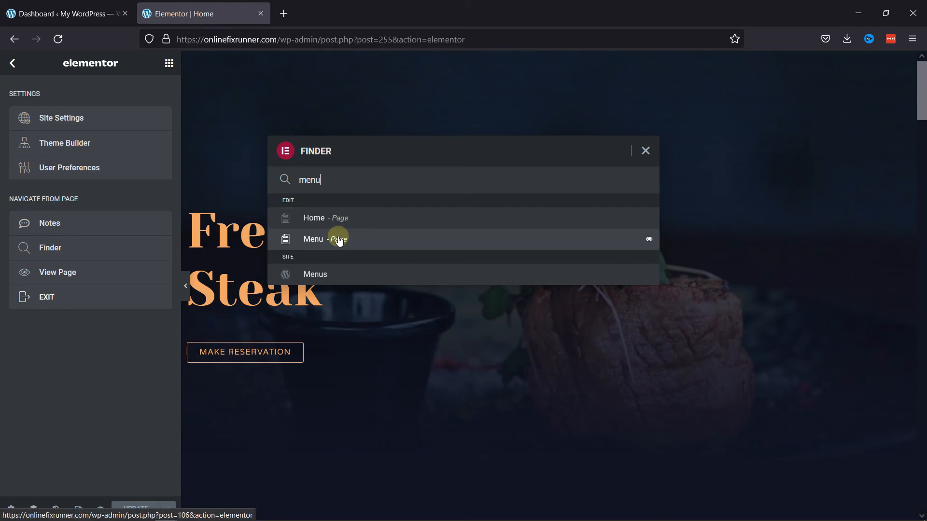
left_click(339, 240)
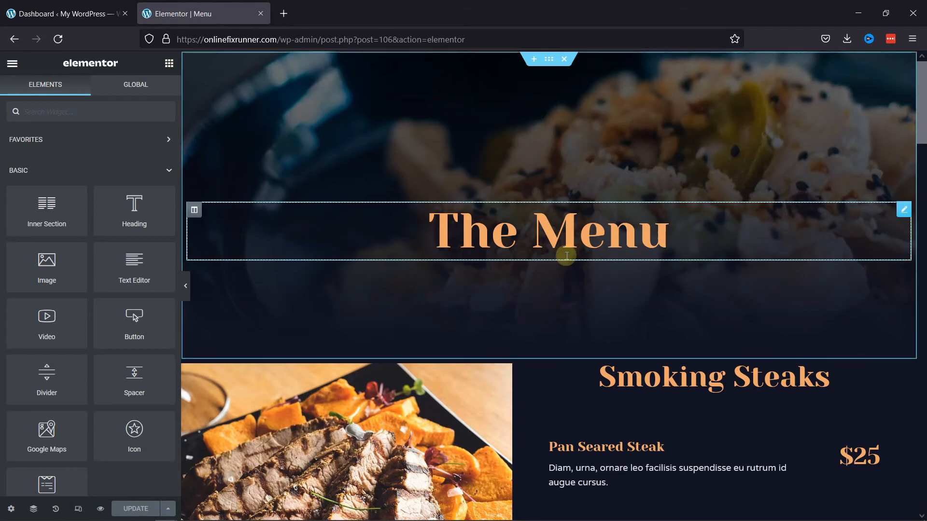
Step: Replace the image beside the Smoking Steaks list with the media library photo of steak with fries
scroll(661, 254, "down", 15)
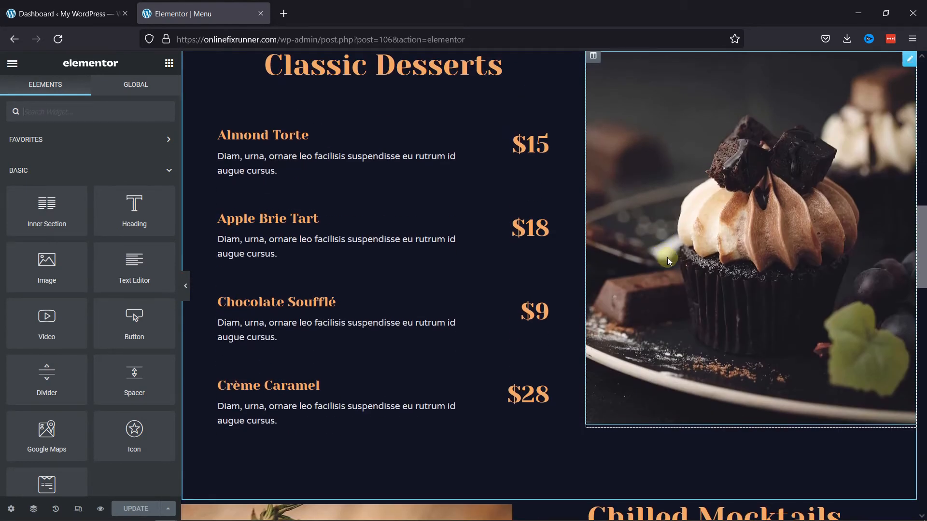
scroll(665, 256, "down", 8)
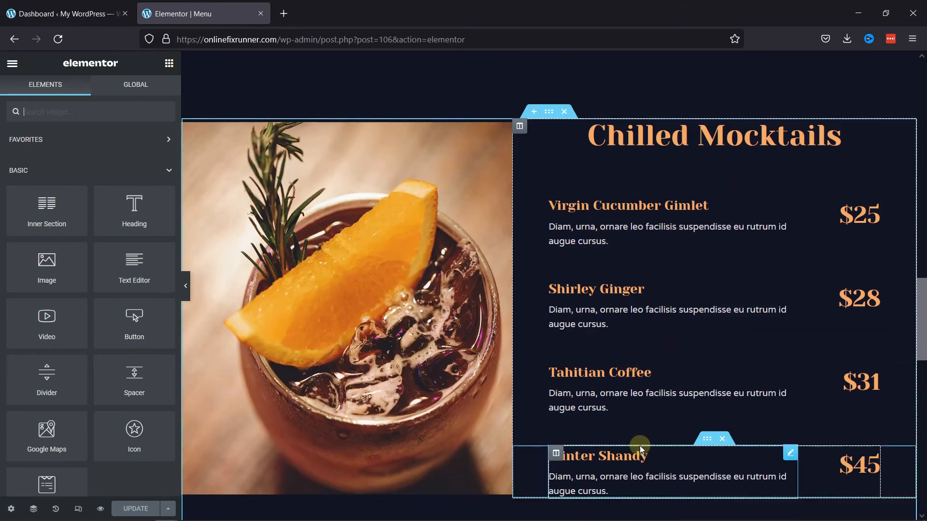
scroll(586, 403, "up", 8)
scroll(586, 401, "up", 10)
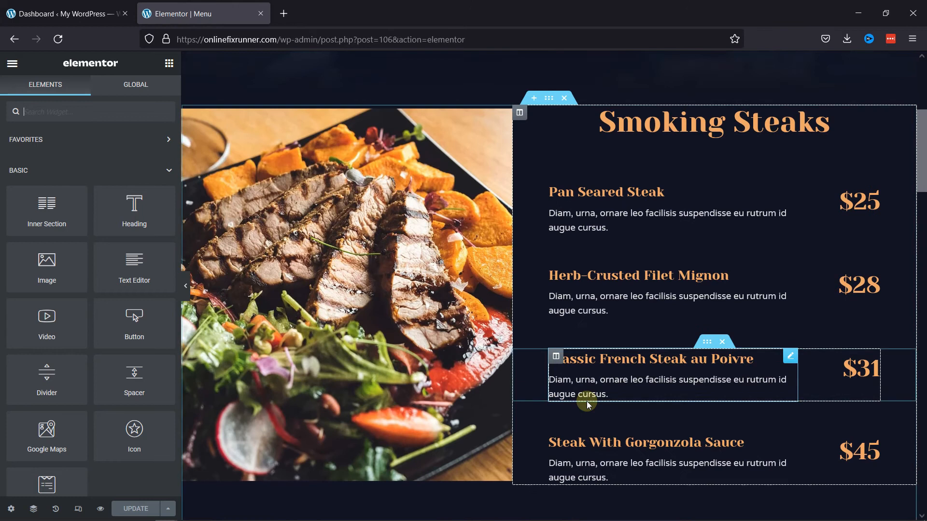
scroll(597, 321, "down", 3)
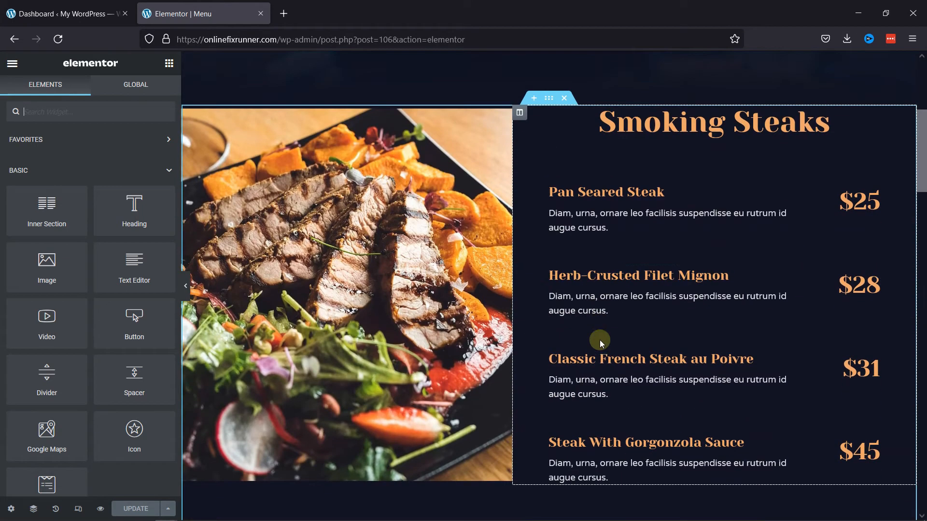
left_click(422, 296)
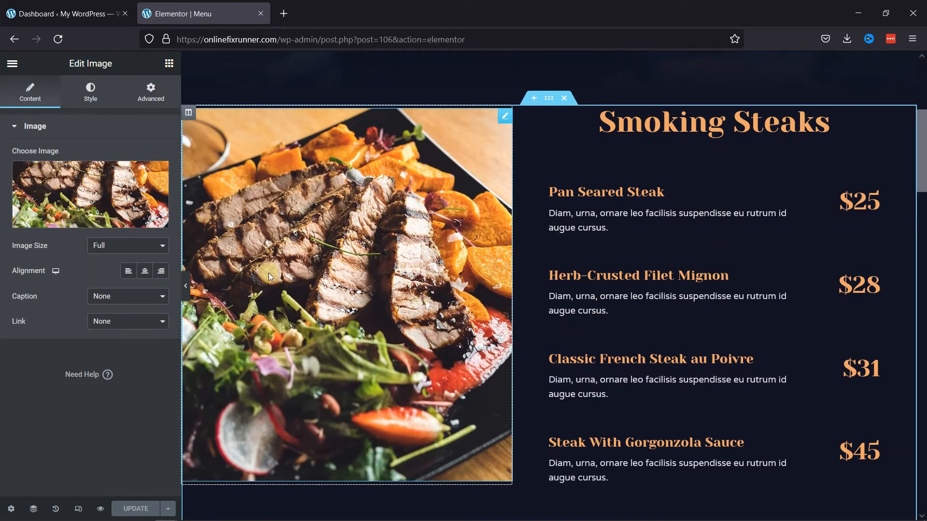
left_click(129, 203)
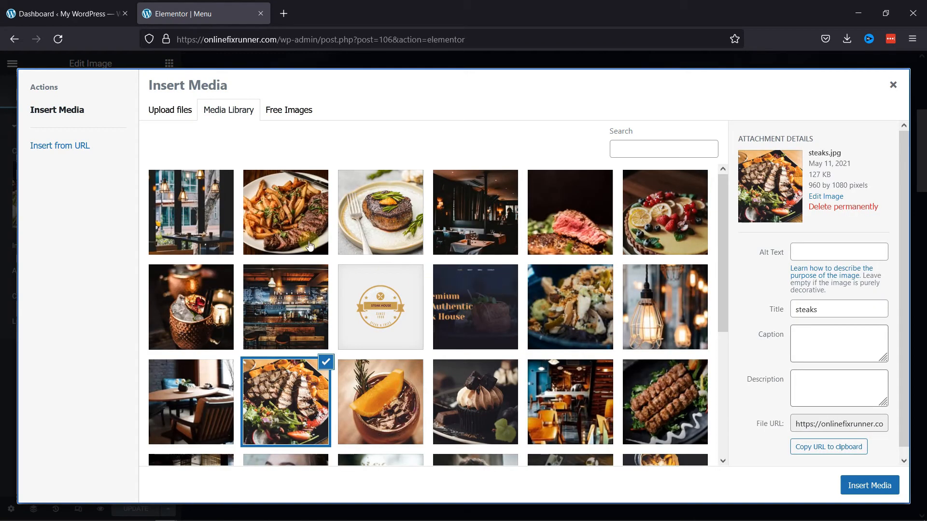
left_click(296, 236)
left_click(851, 485)
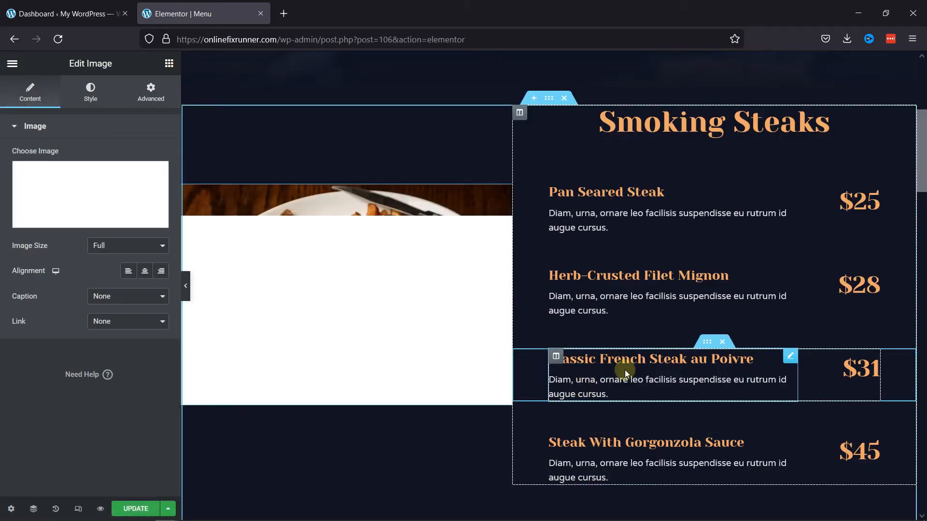
Step: Replace the cupcake image beside the Classic Desserts list with the media library photo of the berry and citrus tart
scroll(625, 370, "down", 4)
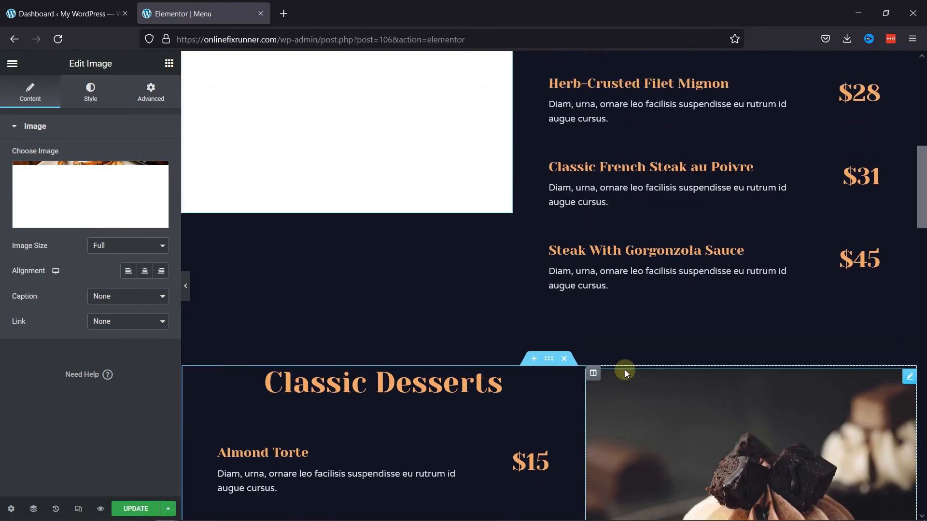
scroll(625, 369, "up", 3)
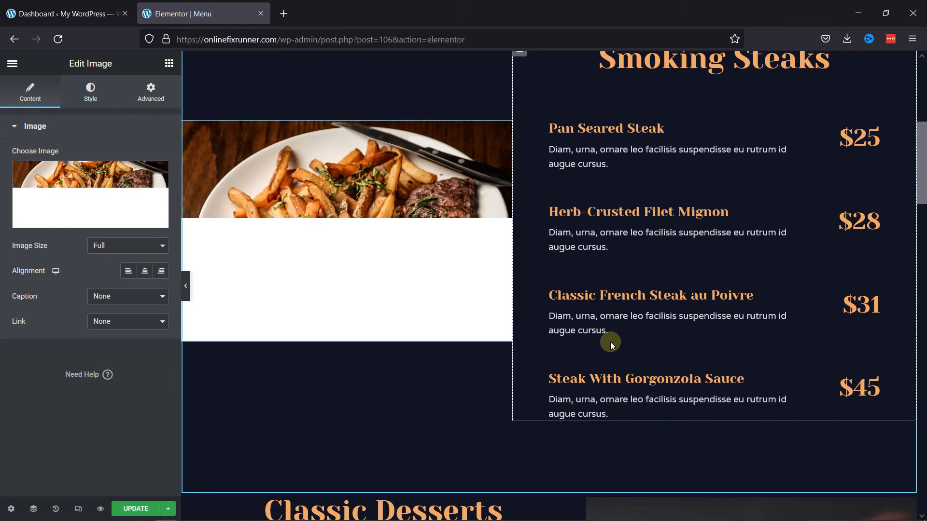
scroll(610, 342, "down", 10)
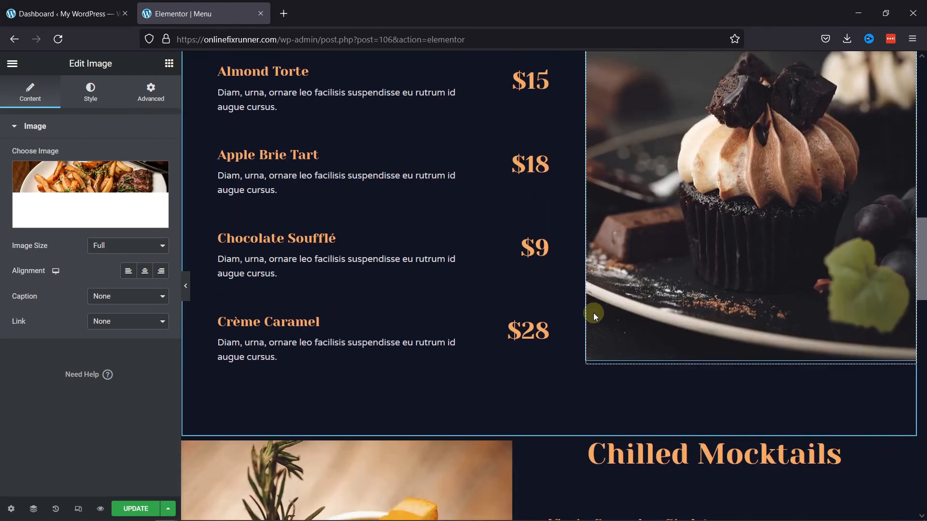
scroll(676, 265, "up", 2)
left_click(717, 195)
left_click(132, 190)
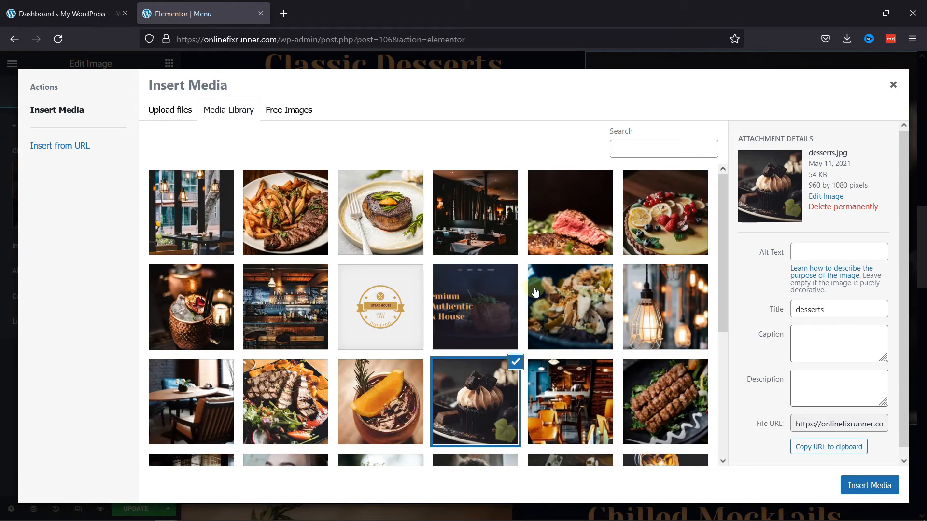
left_click(658, 227)
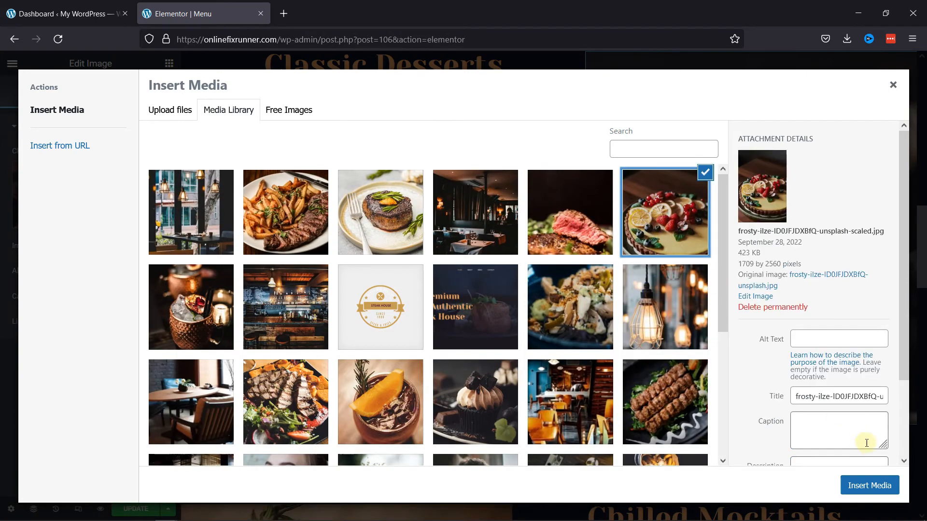
left_click(876, 485)
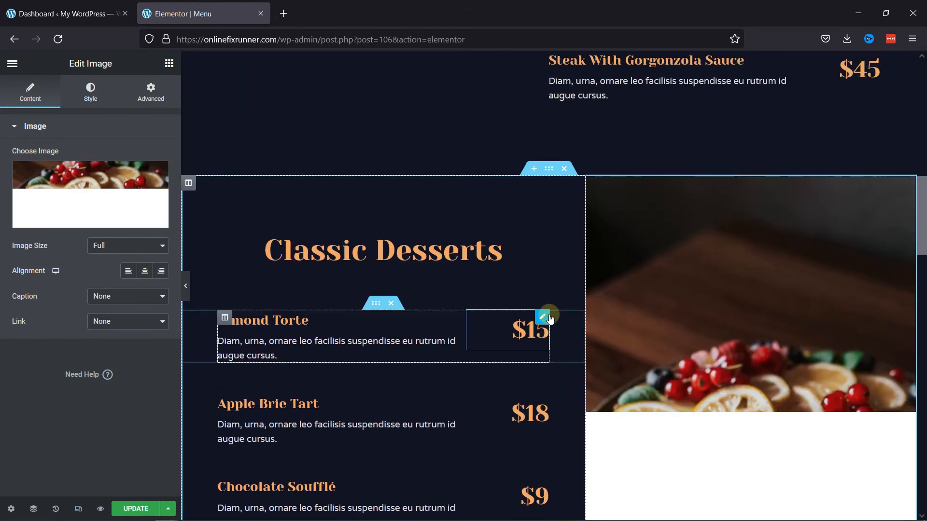
Step: Replace the image beside the Chilled Mocktails list with the media library photo of iced drinks in copper mugs
scroll(549, 315, "down", 15)
left_click(366, 276)
left_click(106, 202)
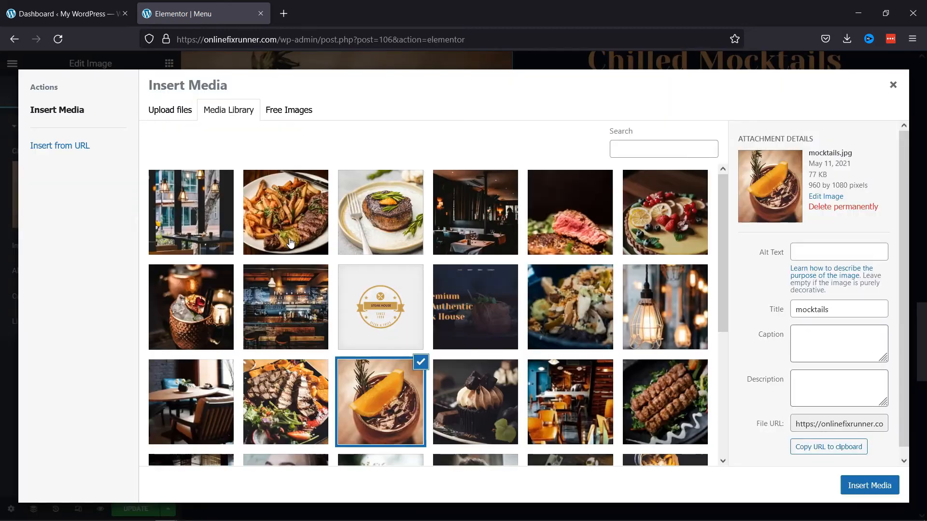
left_click(212, 290)
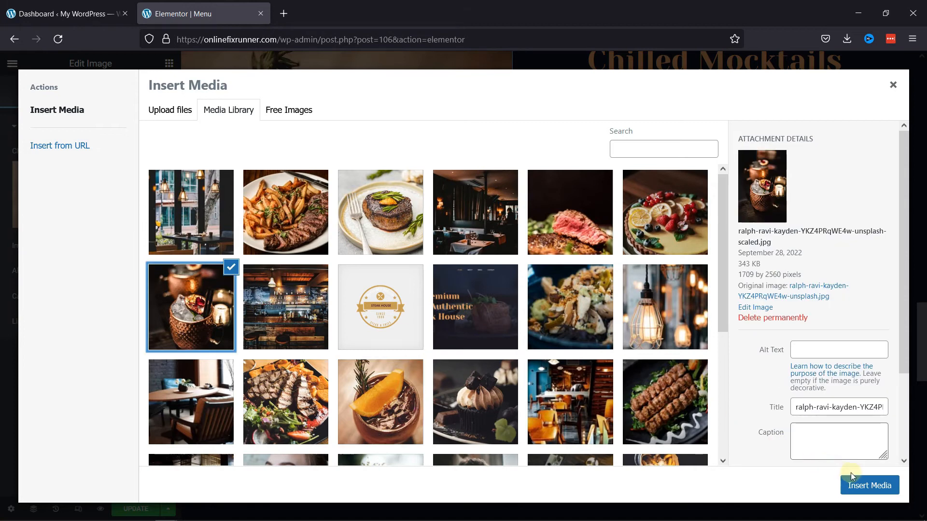
left_click(851, 477)
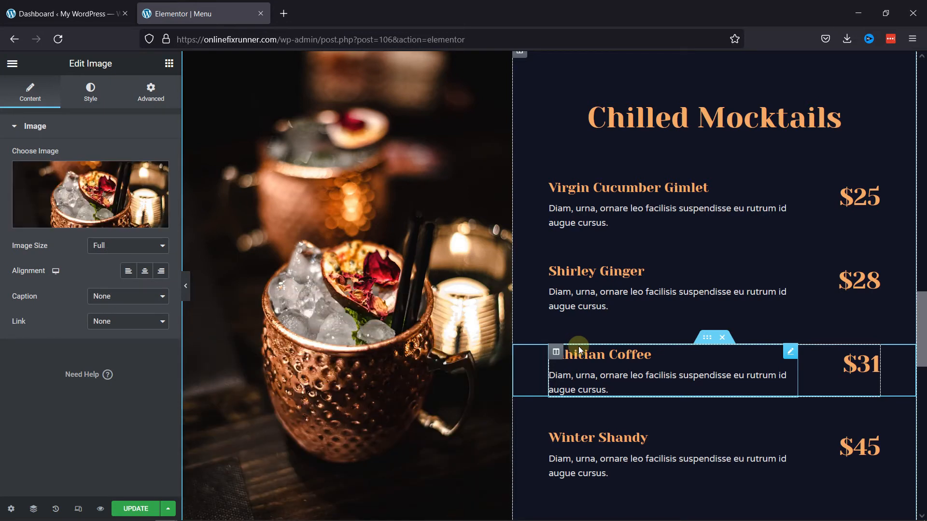
Step: Change the Smoking Steaks image to the media library photo of a rosemary-topped steak on a white plate
scroll(719, 363, "up", 15)
scroll(705, 358, "up", 5)
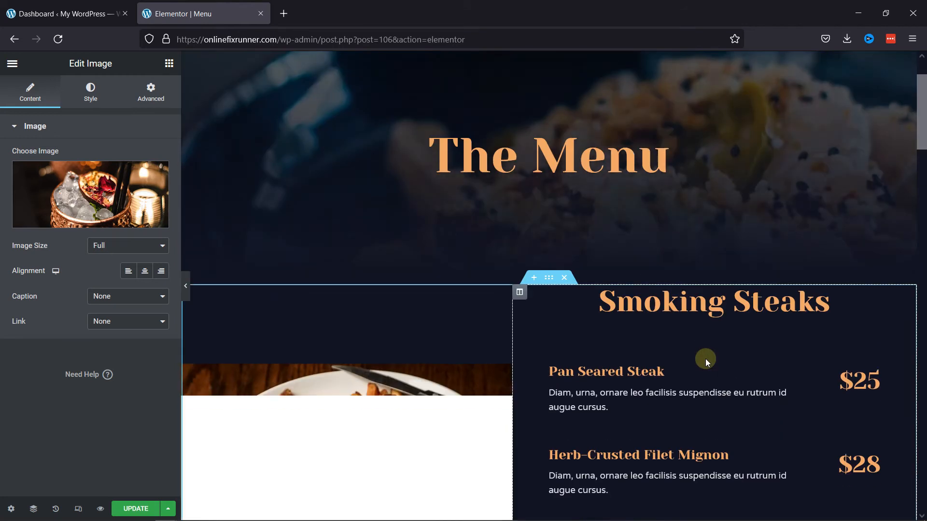
scroll(705, 358, "down", 4)
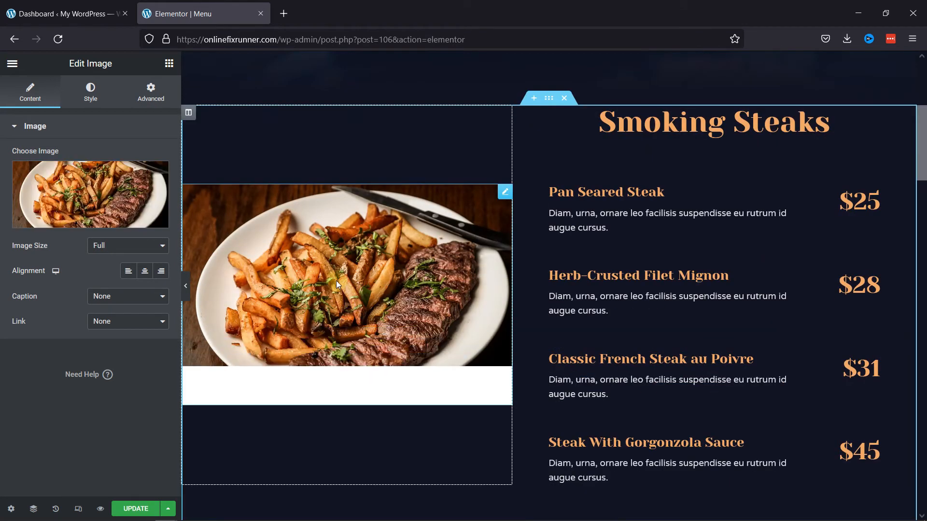
left_click(117, 201)
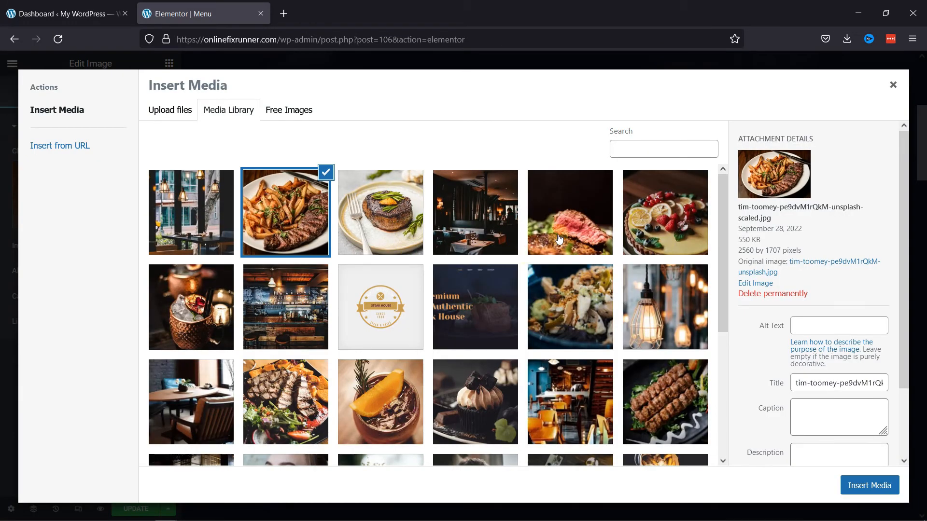
left_click(396, 227)
left_click(863, 484)
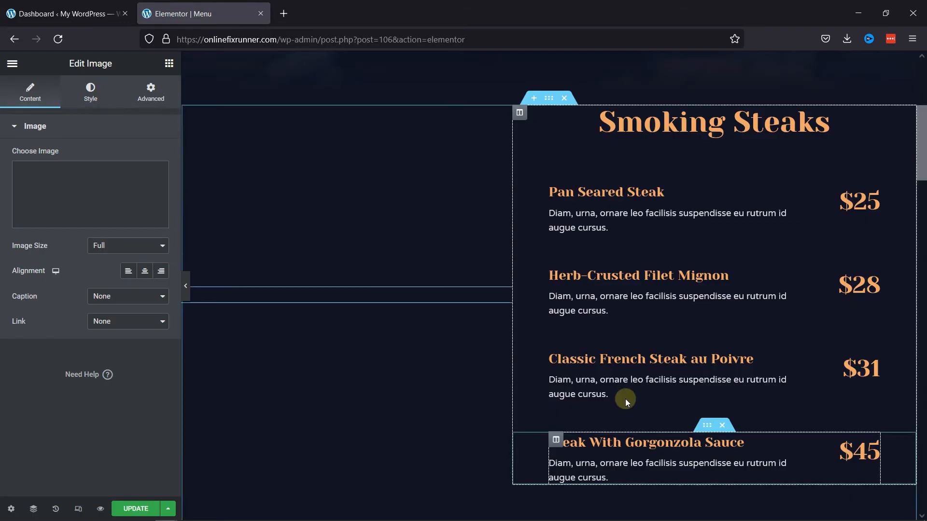
scroll(696, 325, "down", 10)
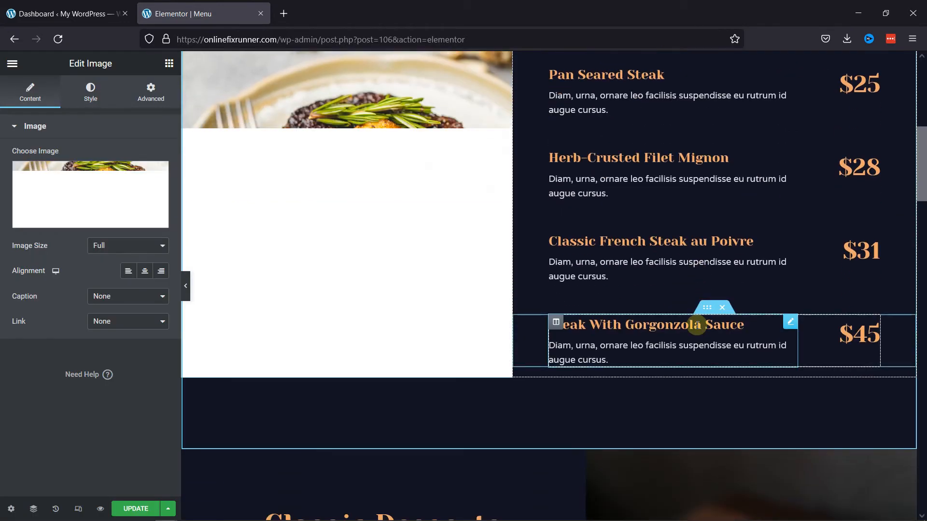
Step: Check the Smoking Steaks section, select the Pan Seared Steak item's text, and save the changes to the Menu page
scroll(696, 325, "down", 5)
scroll(697, 326, "up", 15)
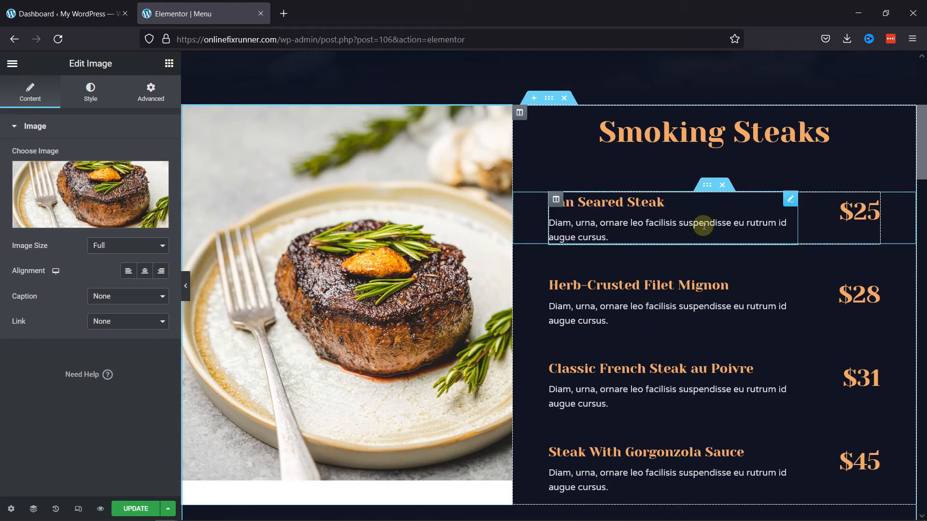
left_click(851, 214)
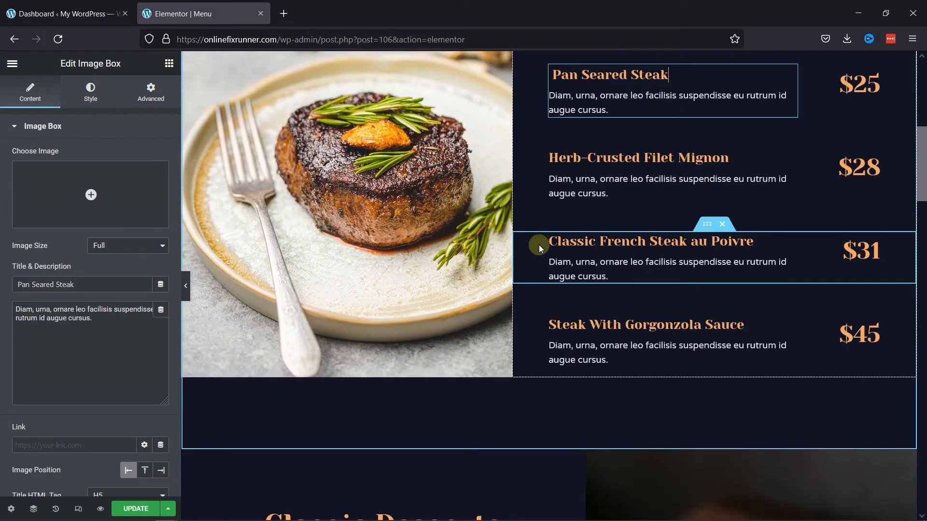
left_click(145, 509)
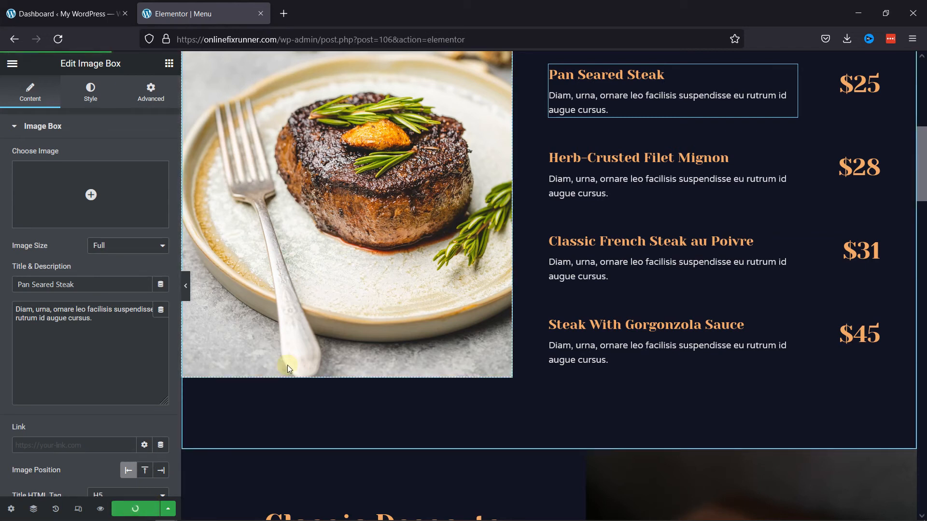
Step: Search for "contact" in the Elementor Finder and open the Contact page for editing
left_click(12, 64)
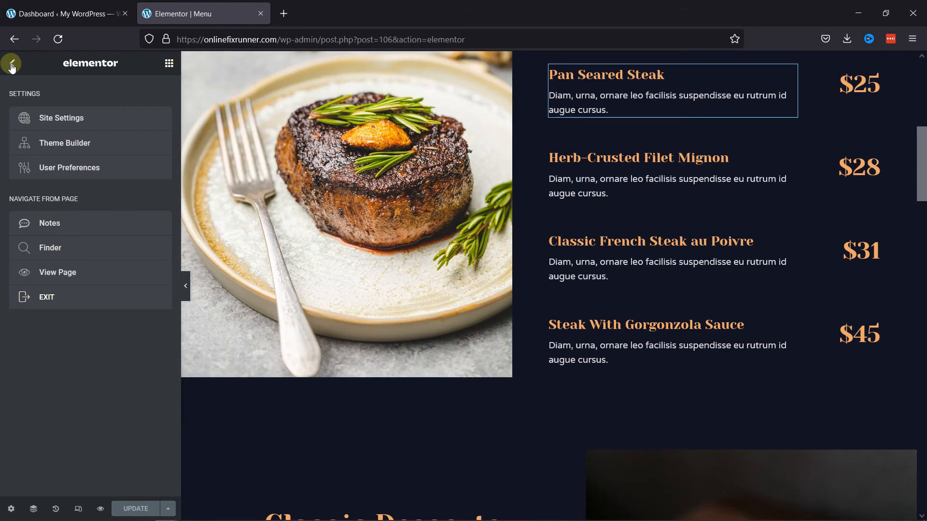
left_click(99, 247)
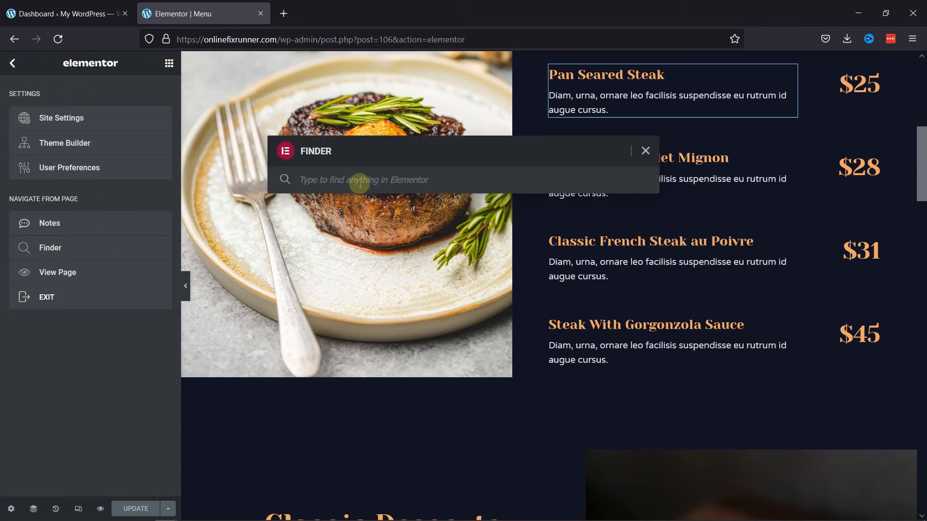
type("contact")
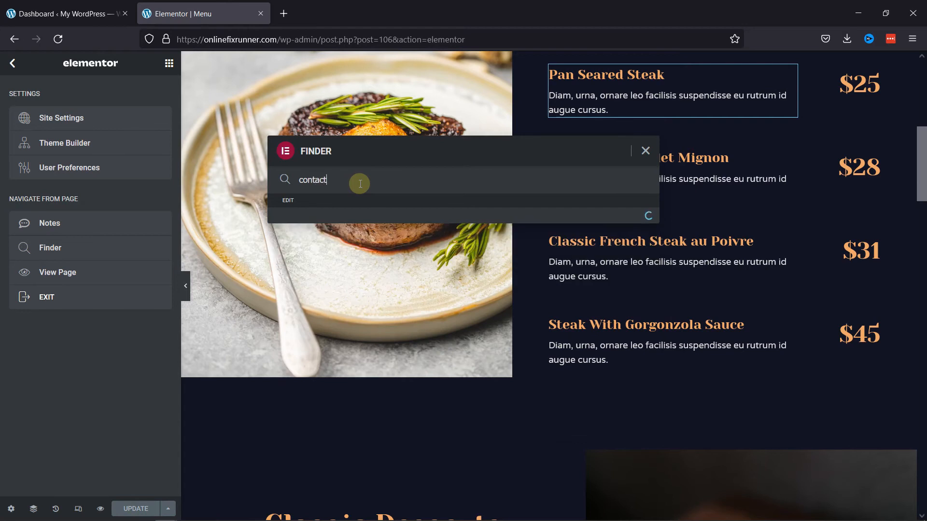
left_click(355, 216)
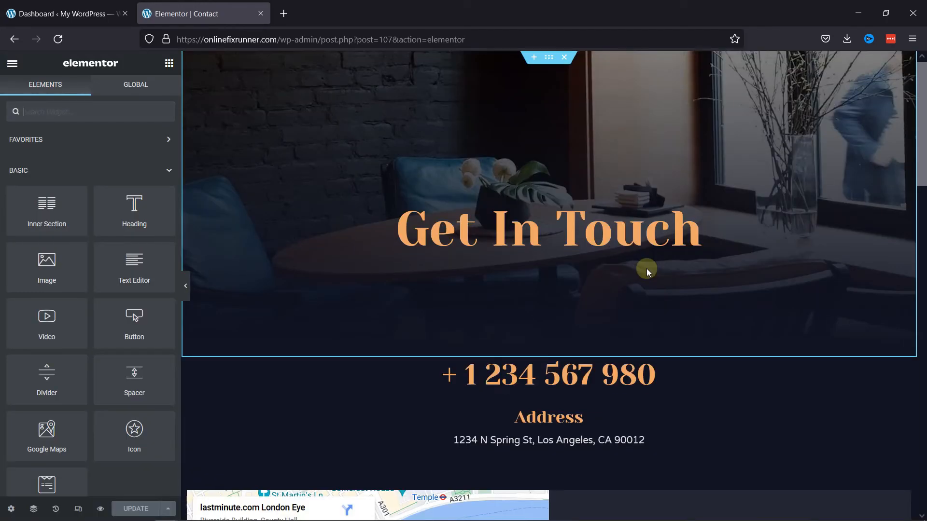
Step: Try zoom level 17 on the Contact page's Google map, and return it to 15
scroll(647, 269, "down", 5)
scroll(641, 251, "up", 3)
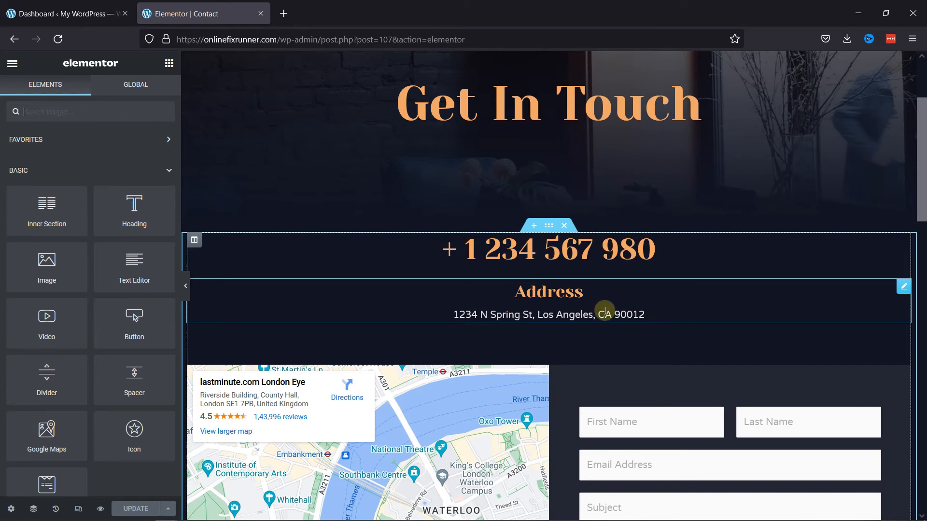
scroll(604, 311, "down", 5)
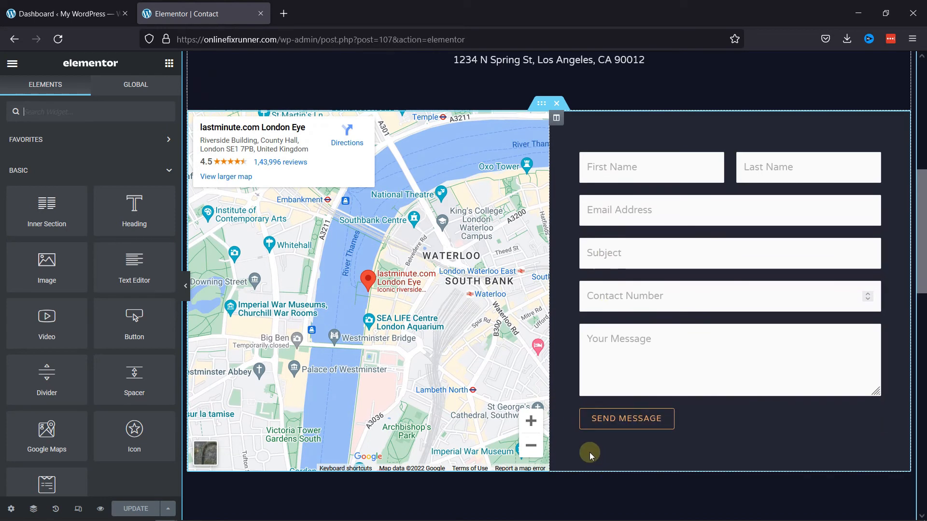
left_click(544, 128)
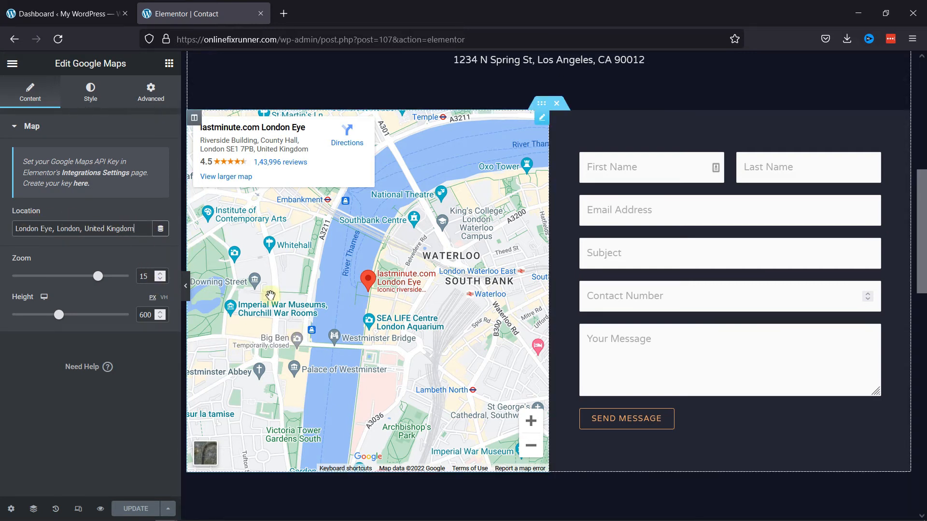
left_click_drag(98, 276, 115, 283)
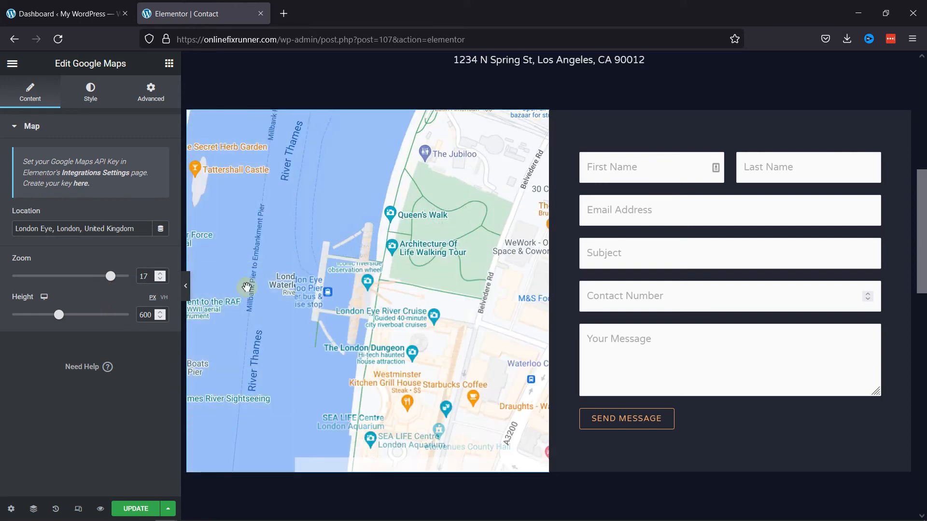
left_click_drag(111, 277, 98, 277)
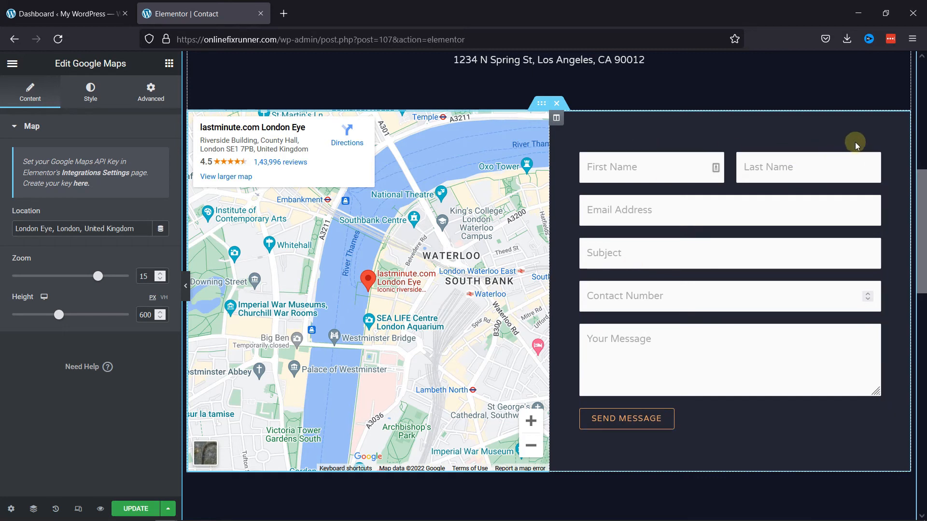
Step: Create a new form for the Contact page's WPForms widget from the Simple Contact Form template
left_click(878, 157)
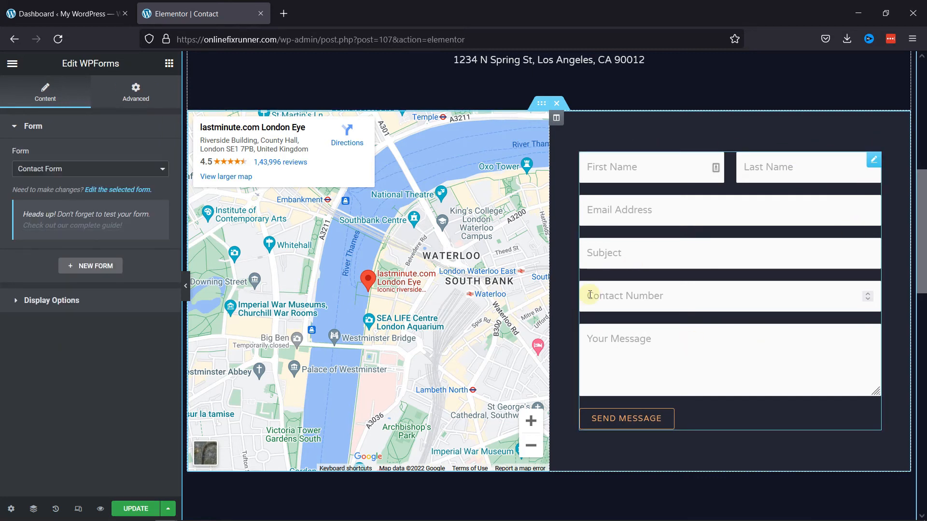
left_click(162, 170)
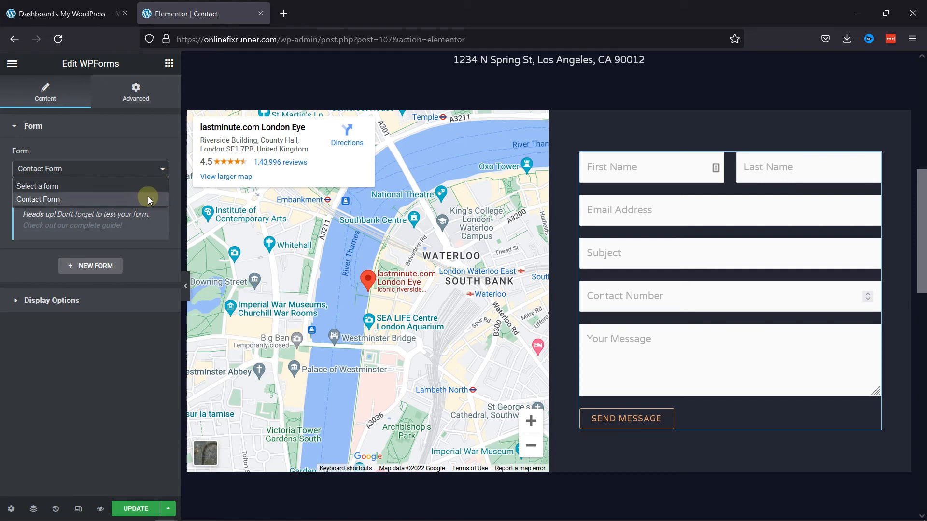
left_click(145, 129)
left_click(145, 129)
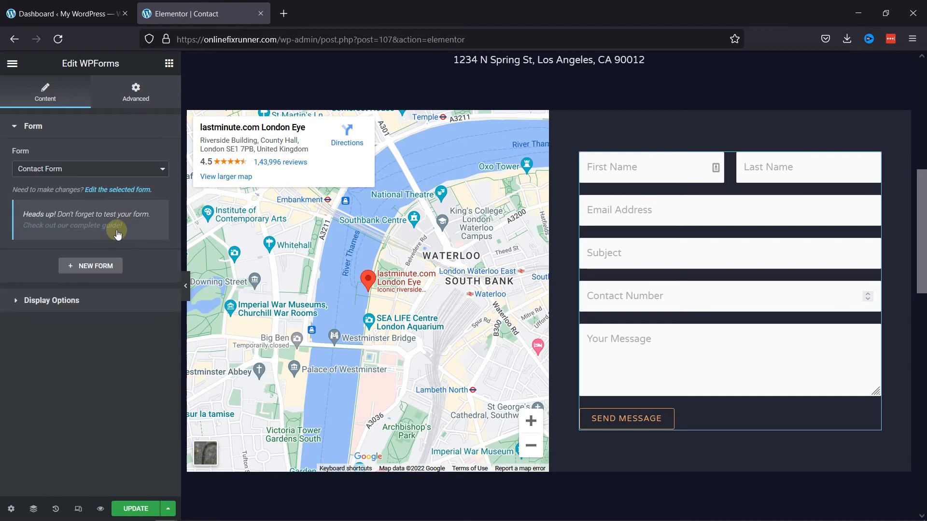
left_click(100, 270)
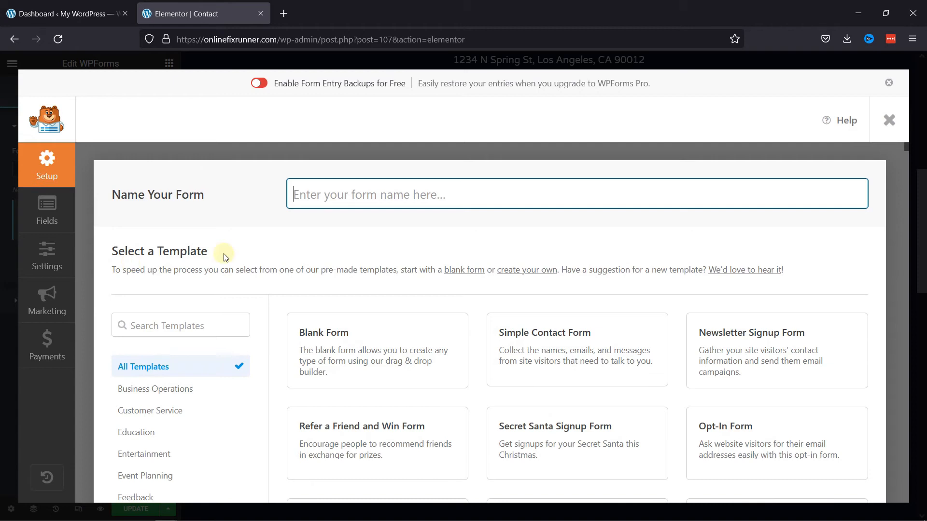
scroll(669, 379, "down", 3)
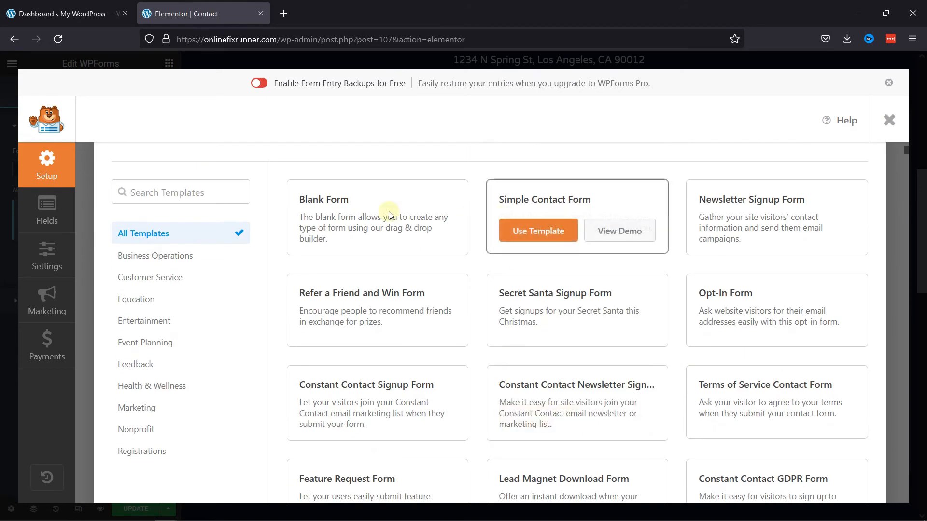
left_click(536, 228)
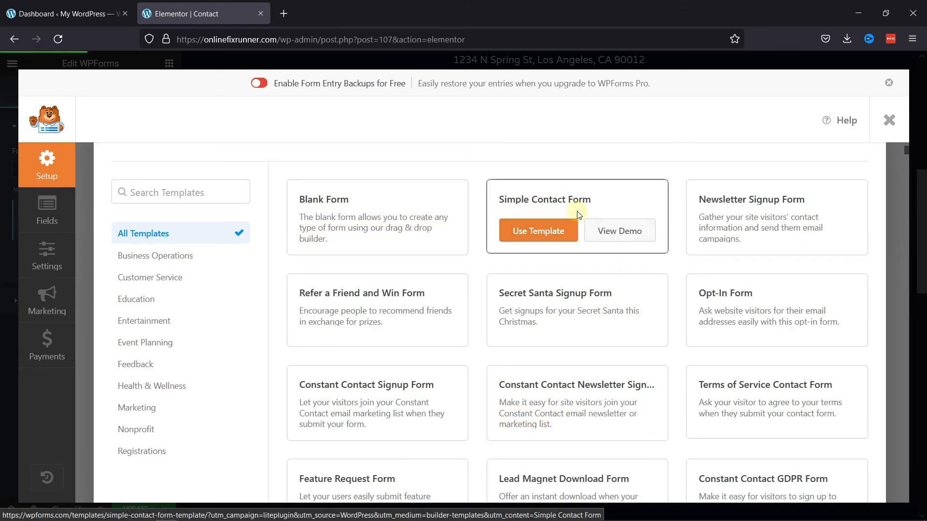
left_click(546, 232)
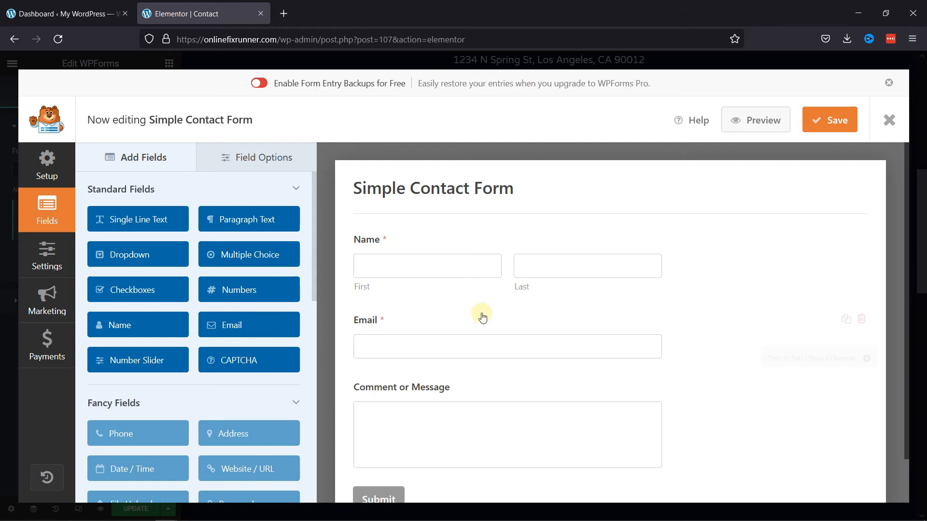
Step: Change the form's Name field to the Simple format and label it "Full Name"
scroll(480, 315, "down", 3)
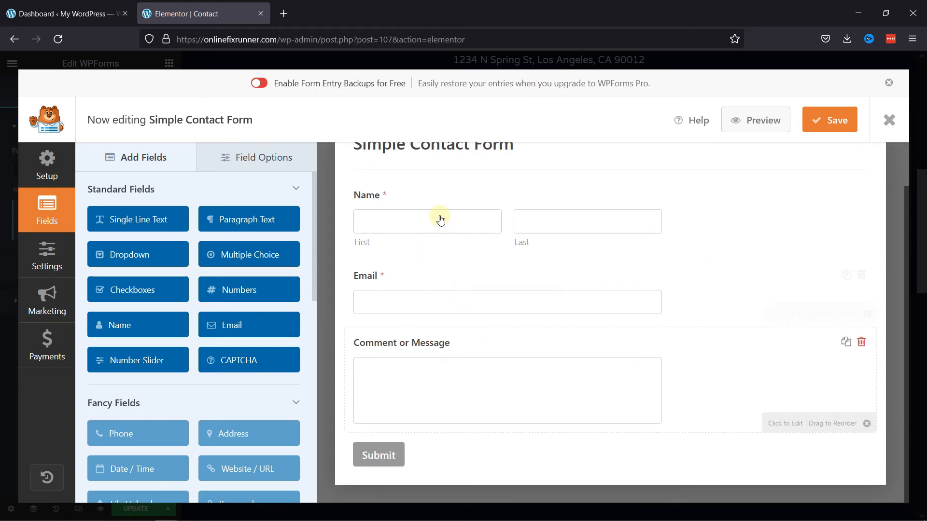
left_click(395, 198)
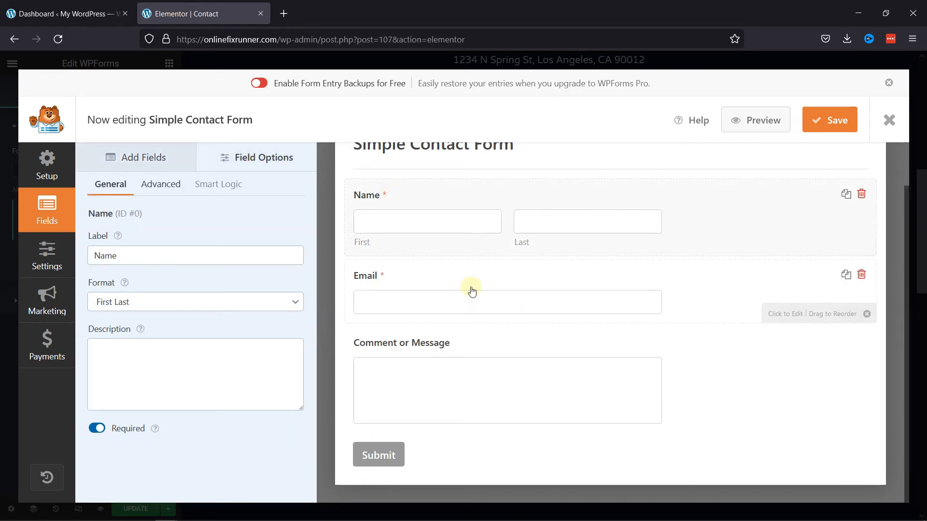
left_click(292, 303)
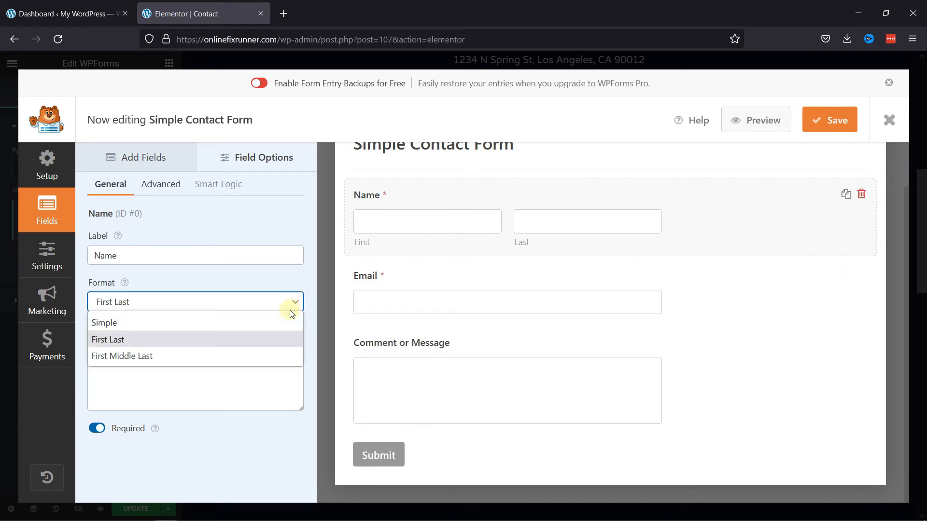
left_click(165, 327)
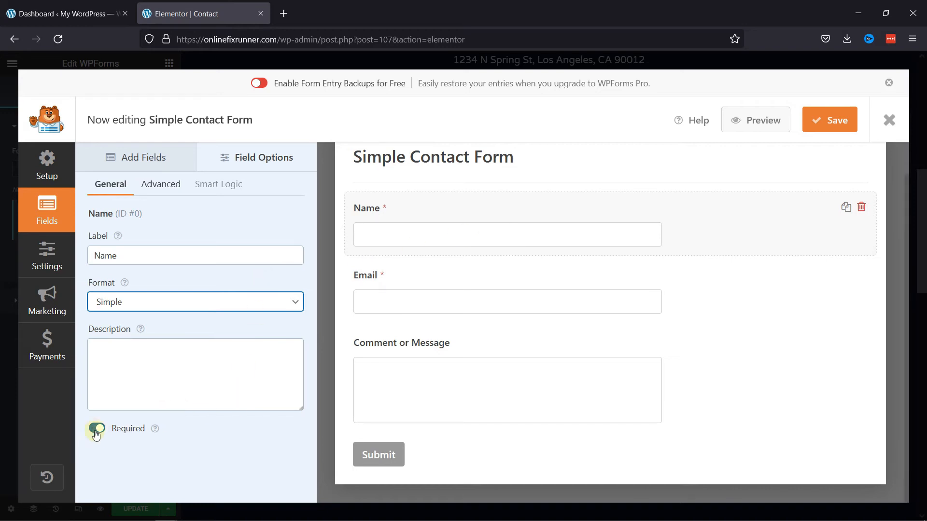
left_click(128, 256)
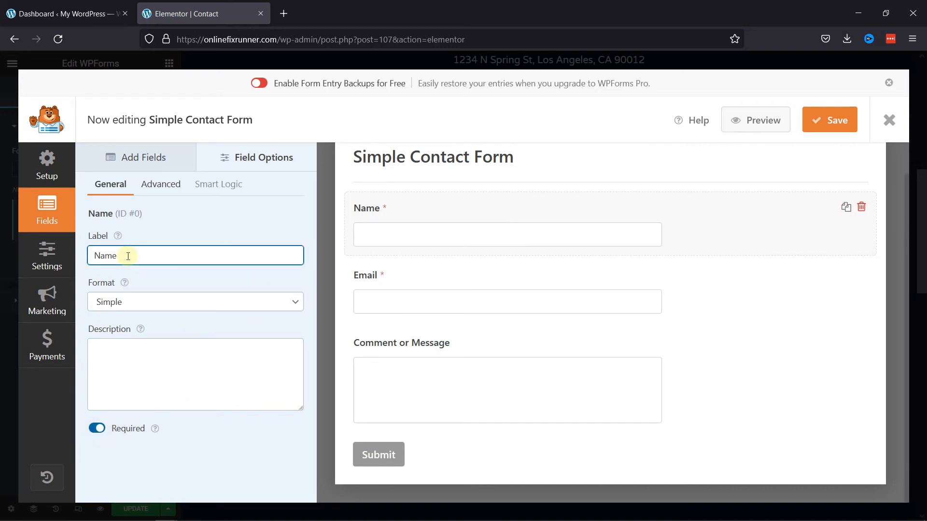
type("Full")
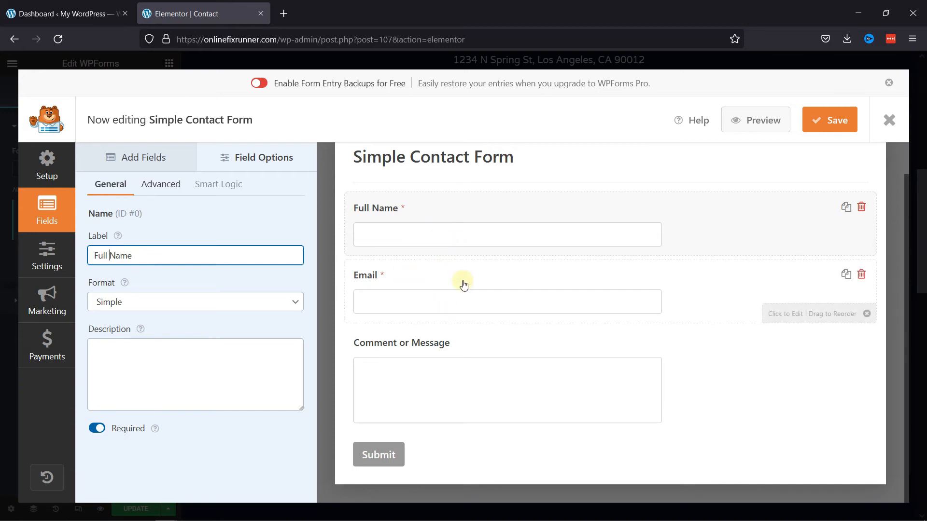
Step: Relabel the Comment or Message field as "Message or Feedback", save the form and close the form builder
left_click(437, 344)
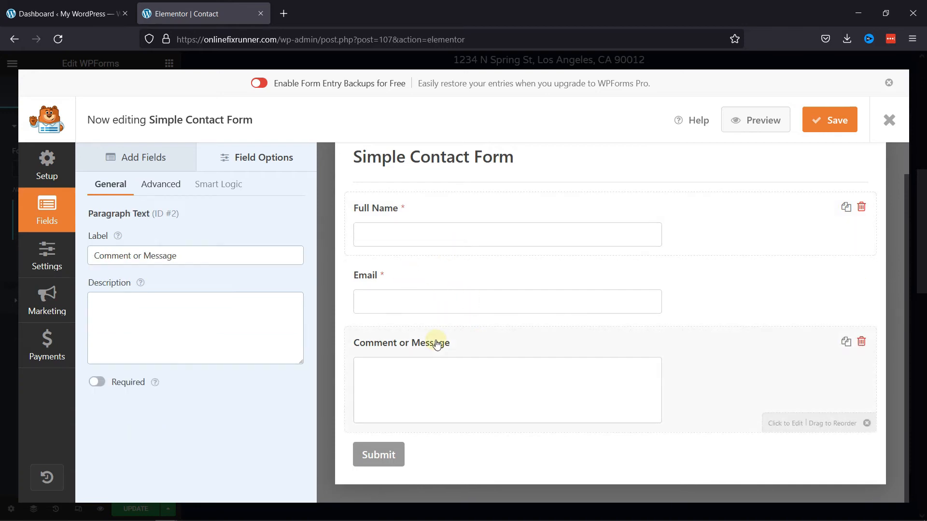
left_click_drag(144, 255, 88, 255)
key("BackSpace")
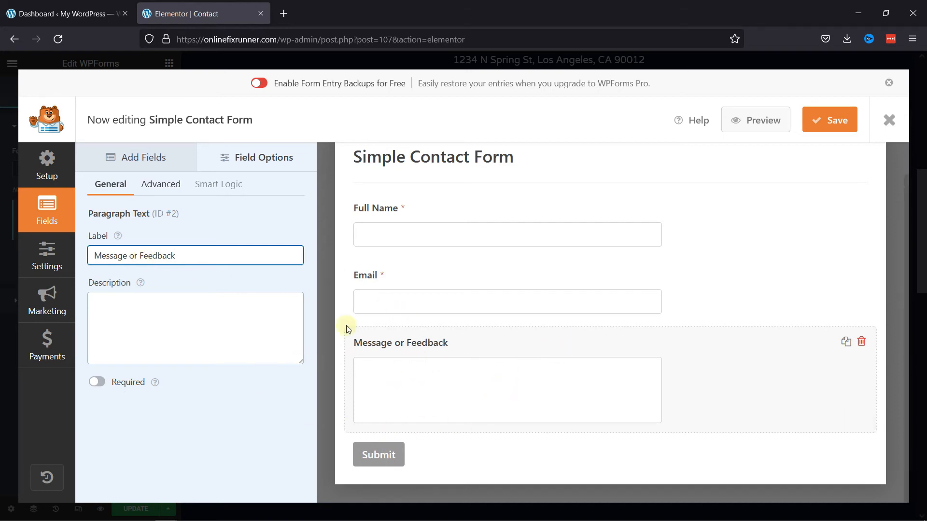
left_click(821, 122)
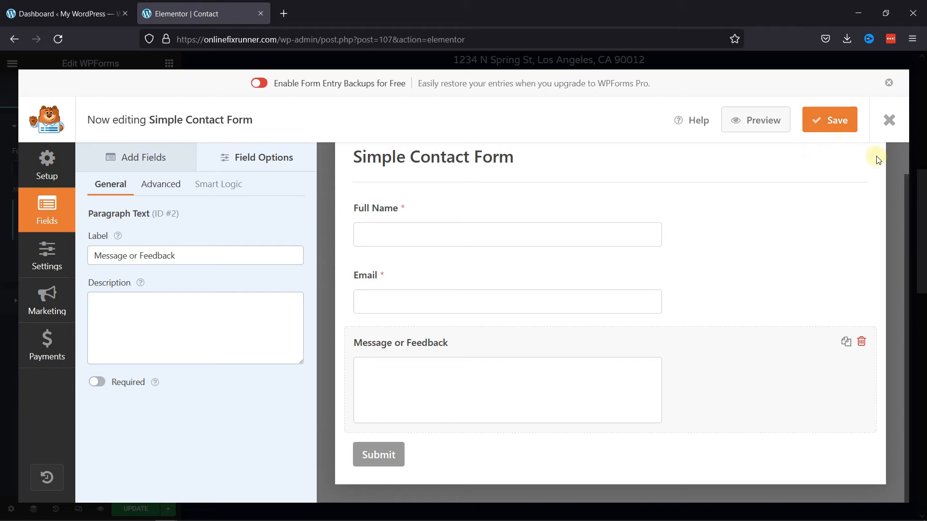
left_click(890, 120)
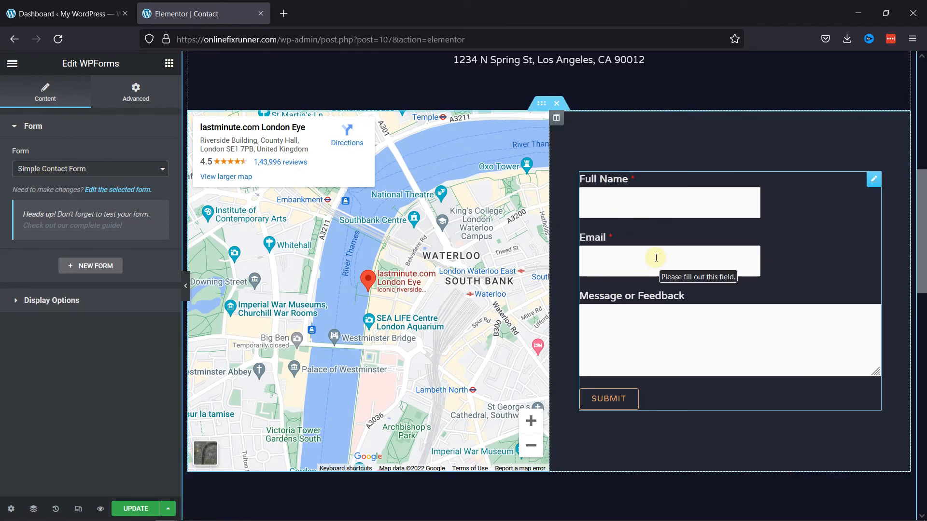
Step: Switch the page's form widget back to Contact Form and save the Contact page
left_click(153, 170)
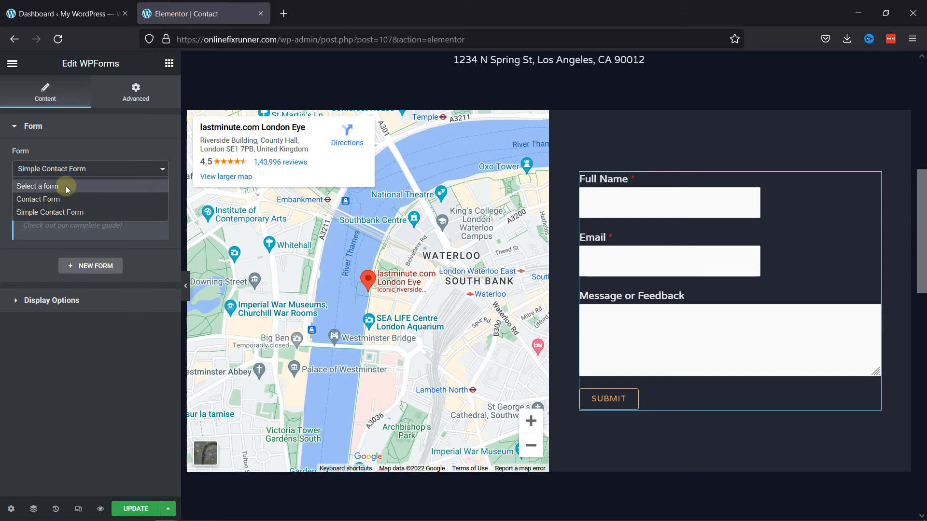
left_click(50, 199)
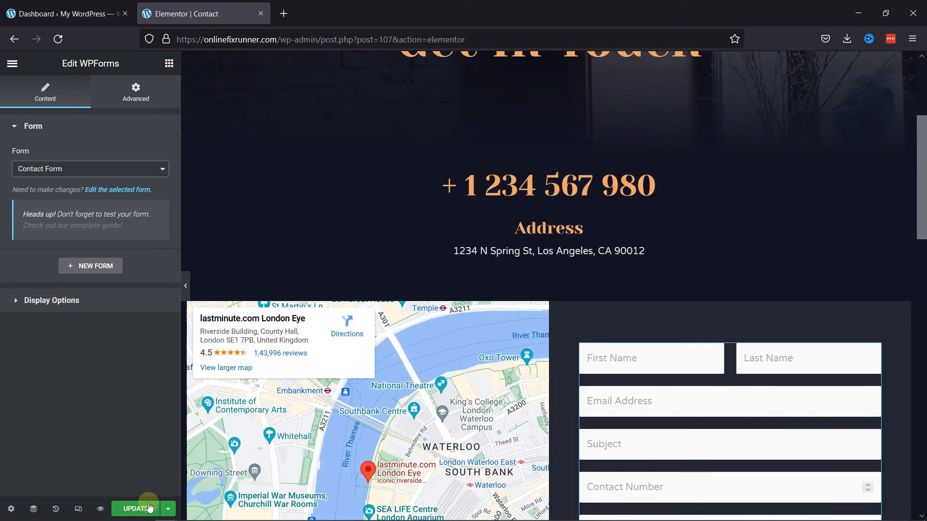
left_click(149, 507)
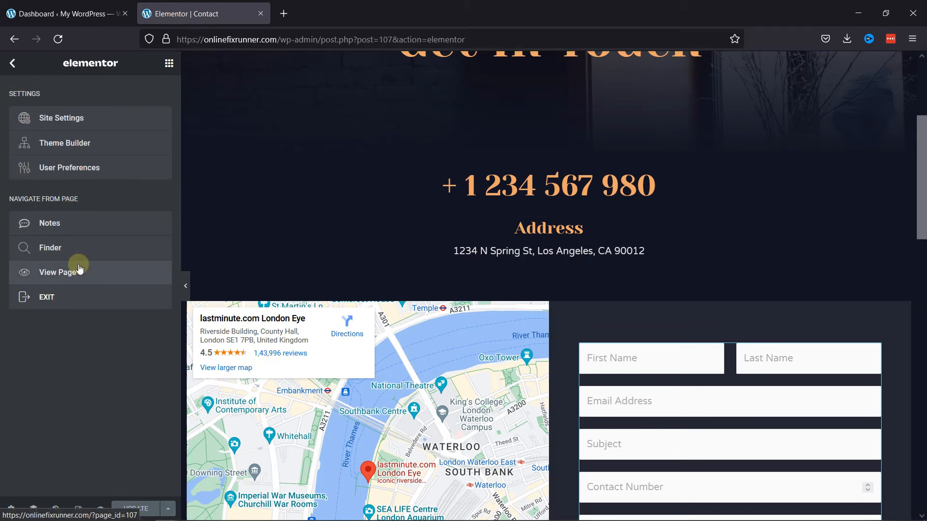
Step: Search for "about" in the Elementor Finder and open the About page for editing
left_click(79, 248)
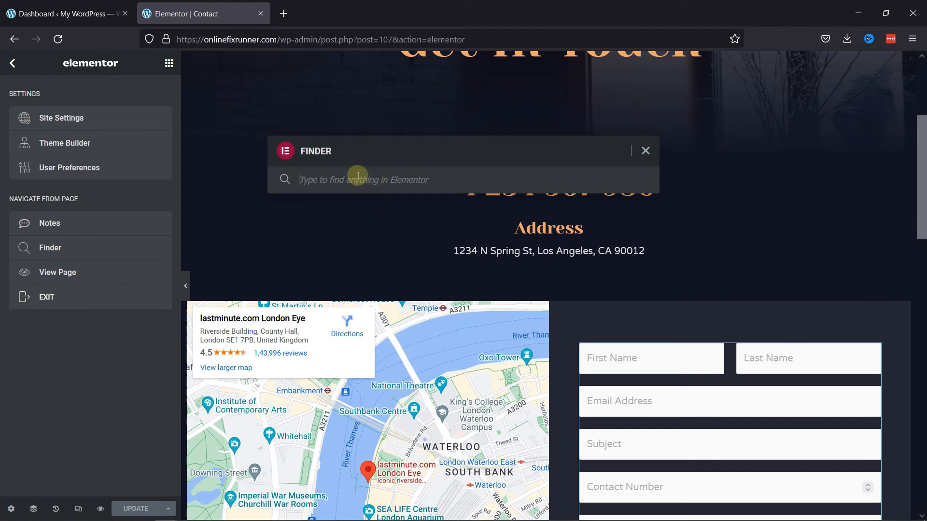
type("about")
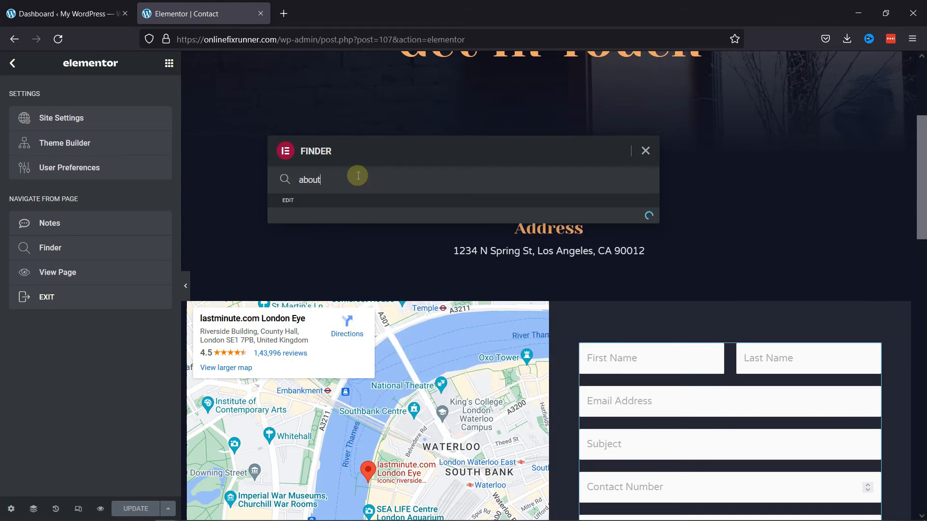
left_click(381, 217)
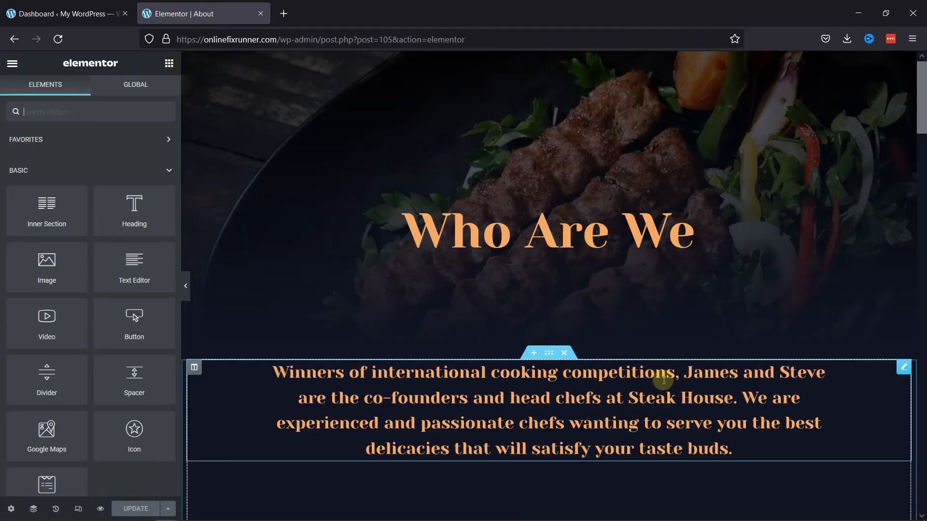
Step: Look through the About page from the Who Are We heading to the Loved by Many testimonials
scroll(663, 380, "down", 5)
scroll(662, 381, "down", 5)
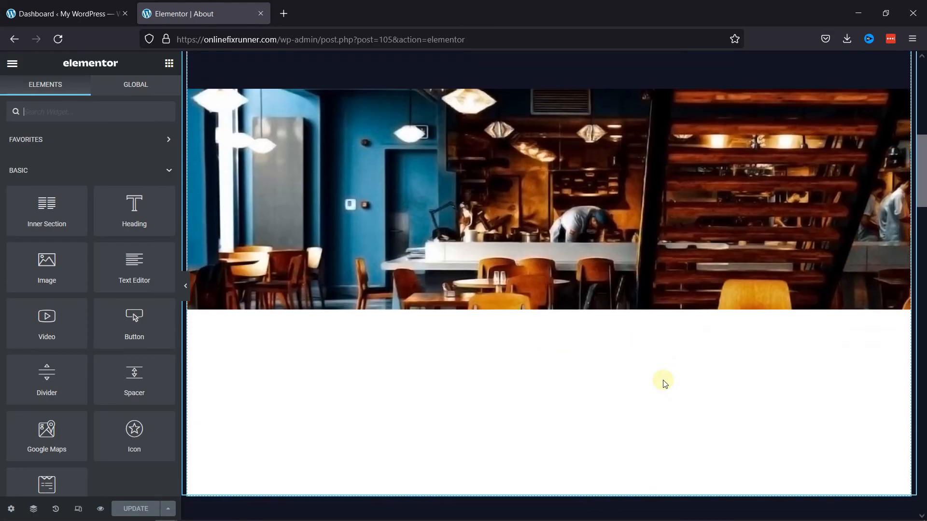
scroll(662, 382, "down", 5)
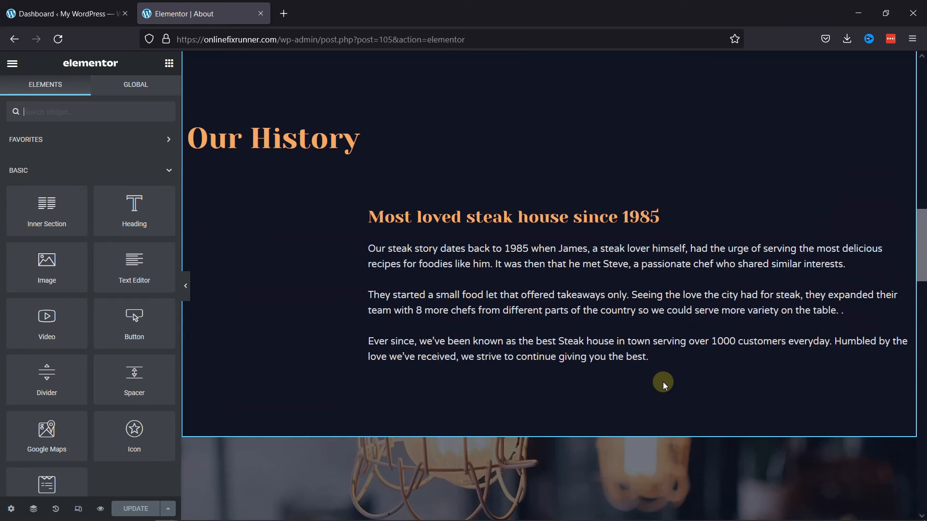
scroll(663, 381, "down", 5)
scroll(663, 381, "down", 5)
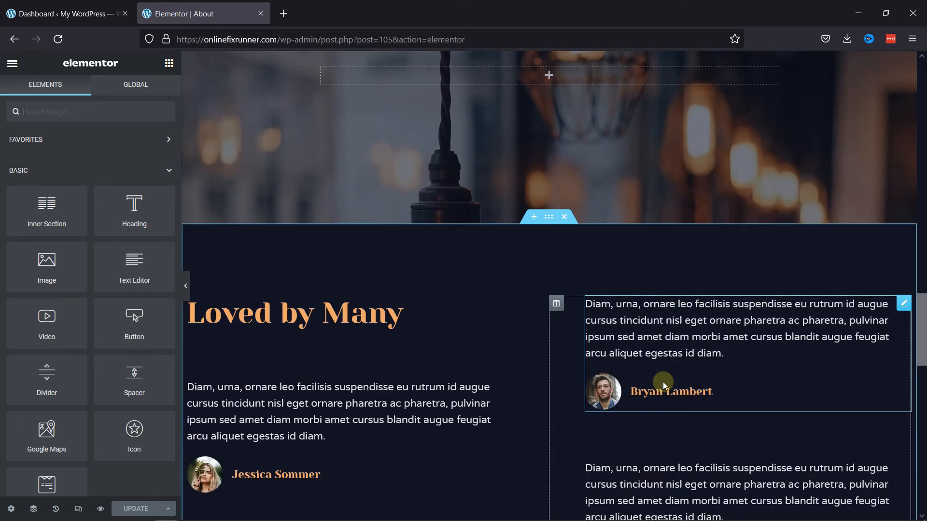
scroll(662, 382, "up", 10)
scroll(663, 381, "up", 10)
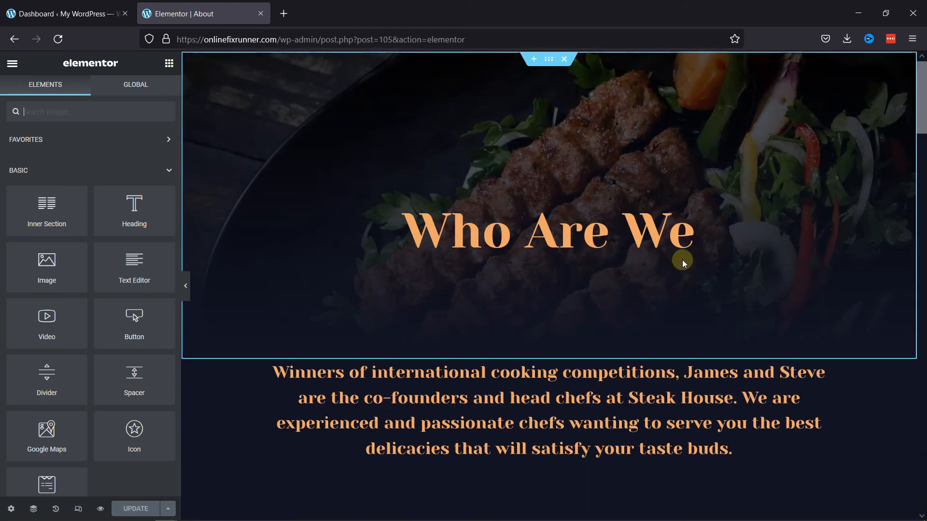
Step: Change the About page's main heading to "About us"
left_click(699, 232)
left_click_drag(695, 231, 402, 239)
type("About us")
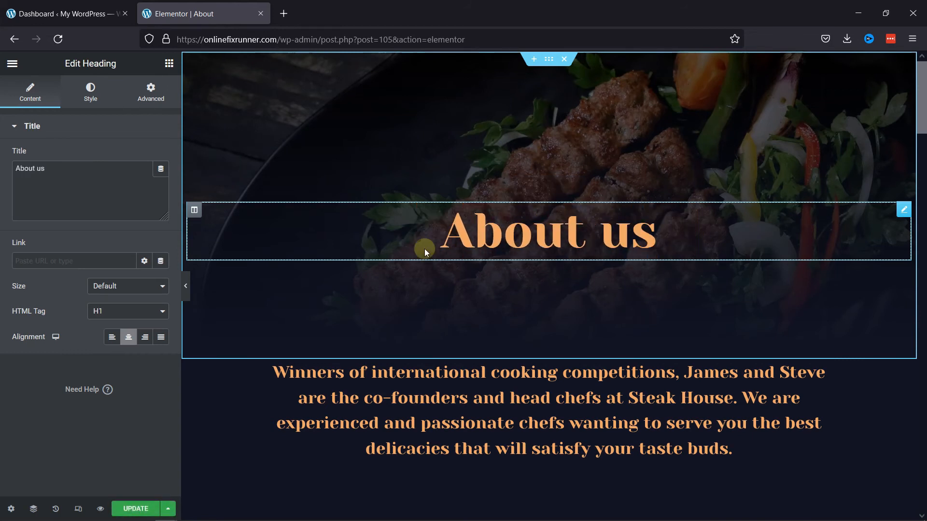
Step: Replace the large restaurant image below the intro text with the bar interior photo from the Media Library
scroll(655, 241, "down", 5)
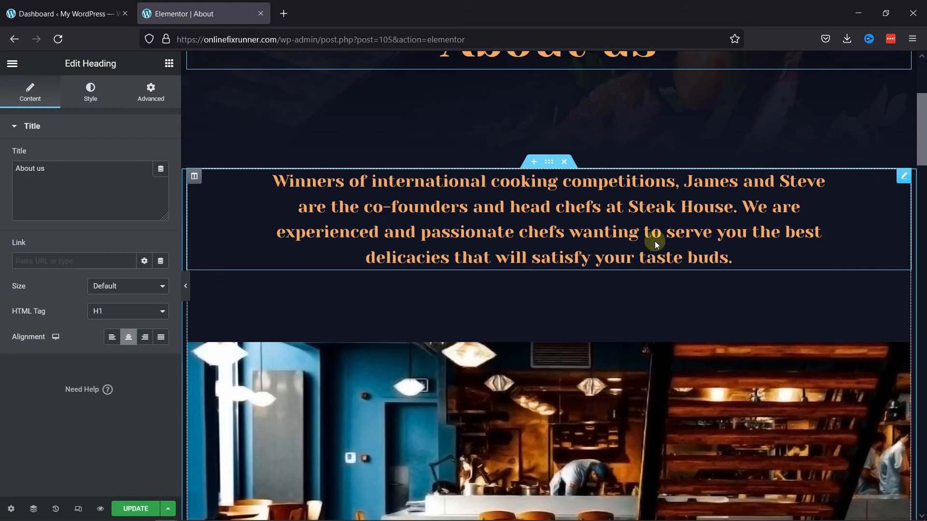
scroll(682, 366, "down", 1)
scroll(682, 366, "down", 3)
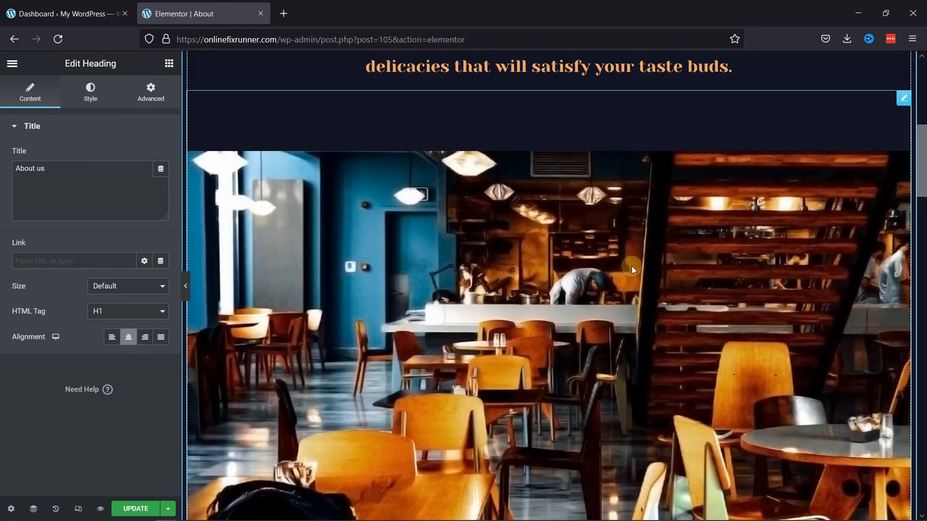
left_click(612, 272)
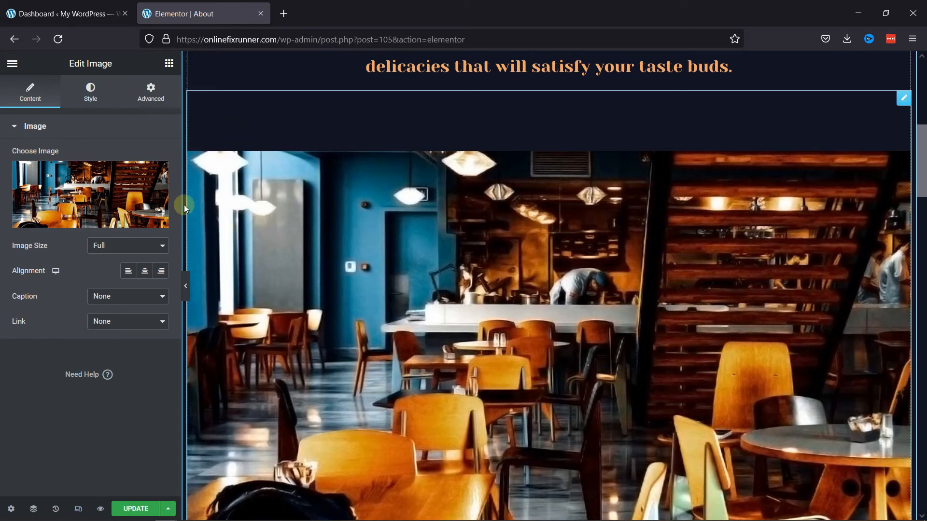
left_click(139, 191)
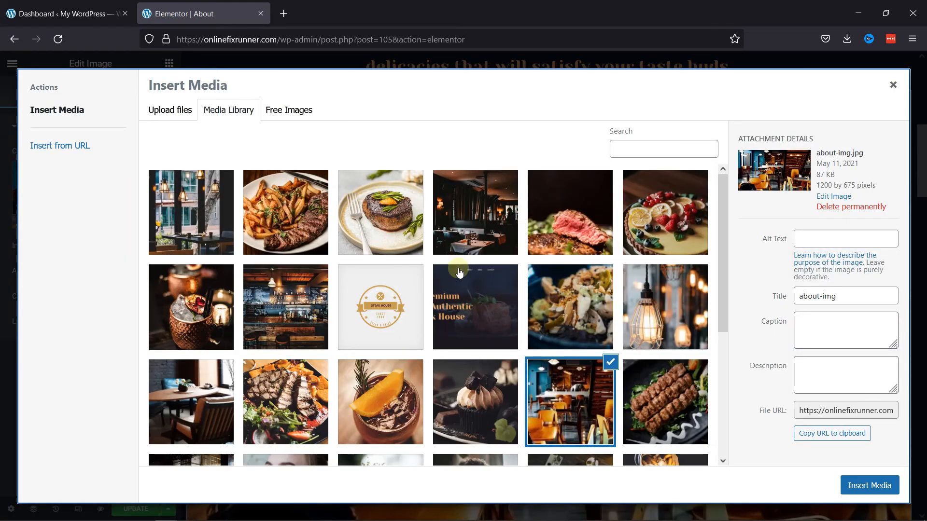
left_click(305, 331)
left_click(863, 487)
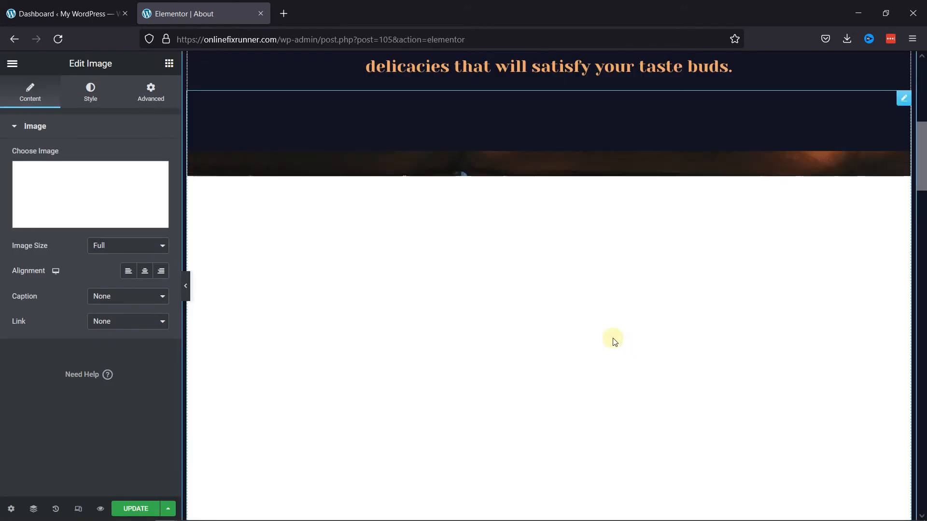
Step: Review the rest of the About page through the Our History and Loved by Many sections, and save the page
scroll(606, 327, "down", 2)
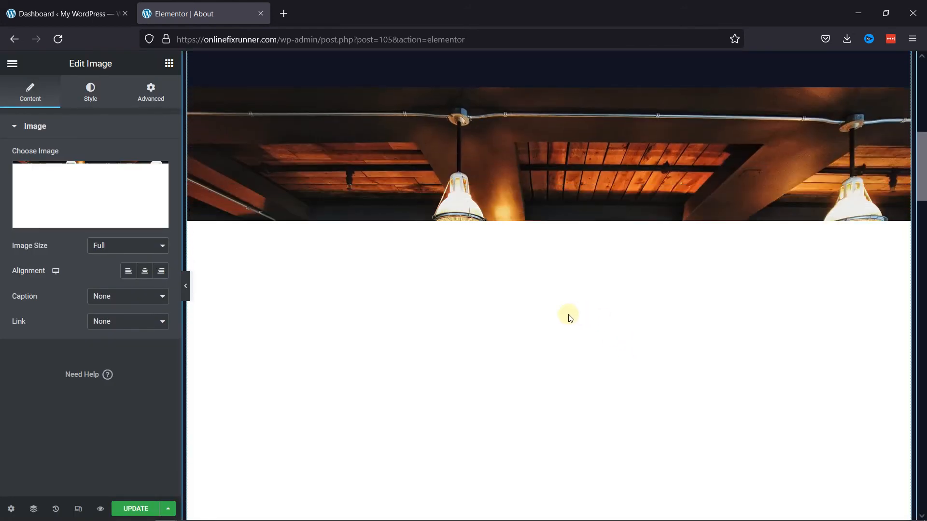
scroll(569, 290, "down", 5)
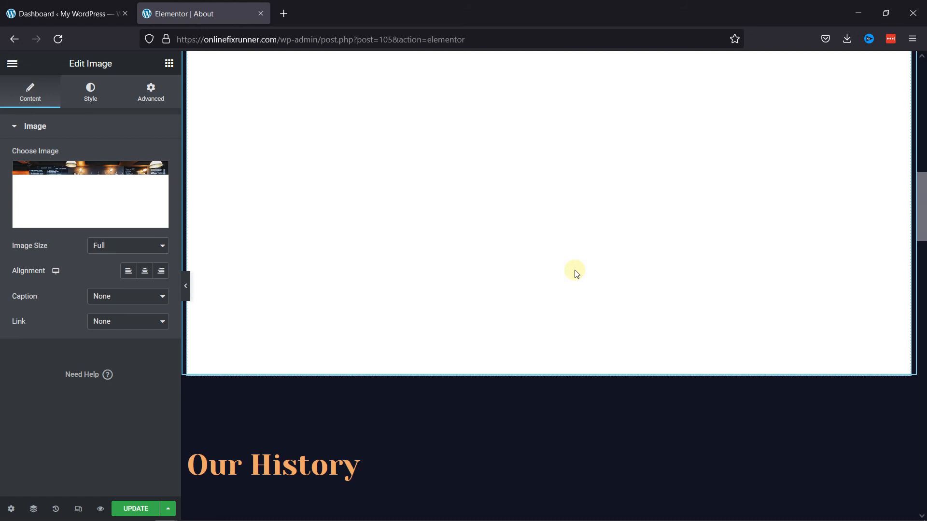
scroll(574, 270, "down", 5)
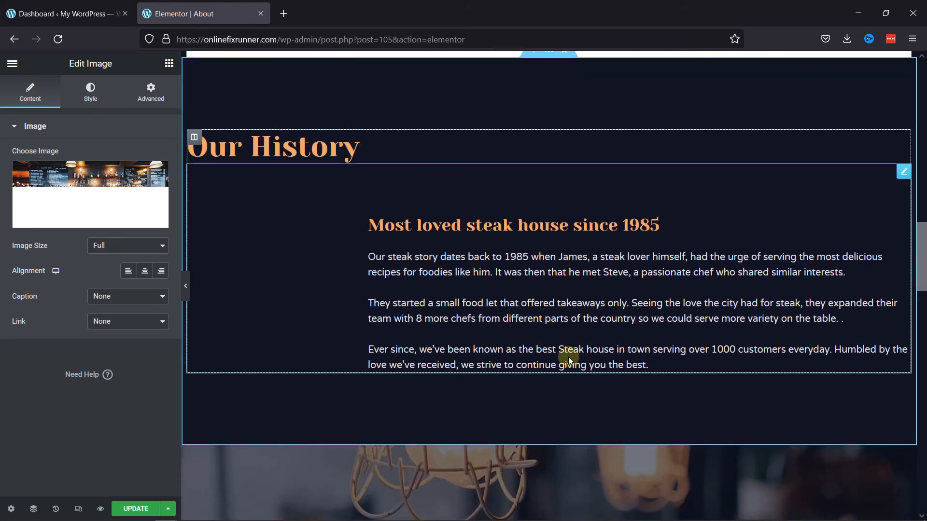
scroll(591, 304, "down", 3)
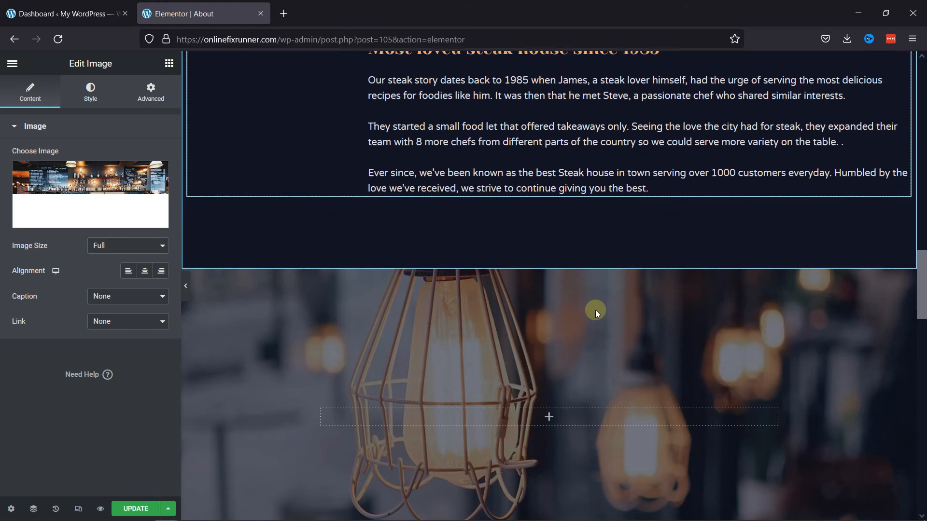
scroll(595, 310, "down", 4)
scroll(800, 237, "down", 4)
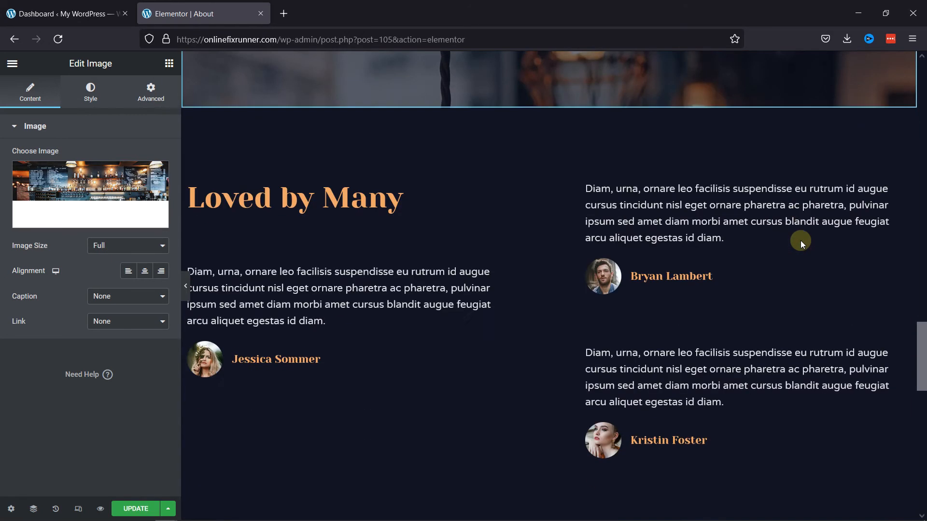
scroll(800, 241, "down", 1)
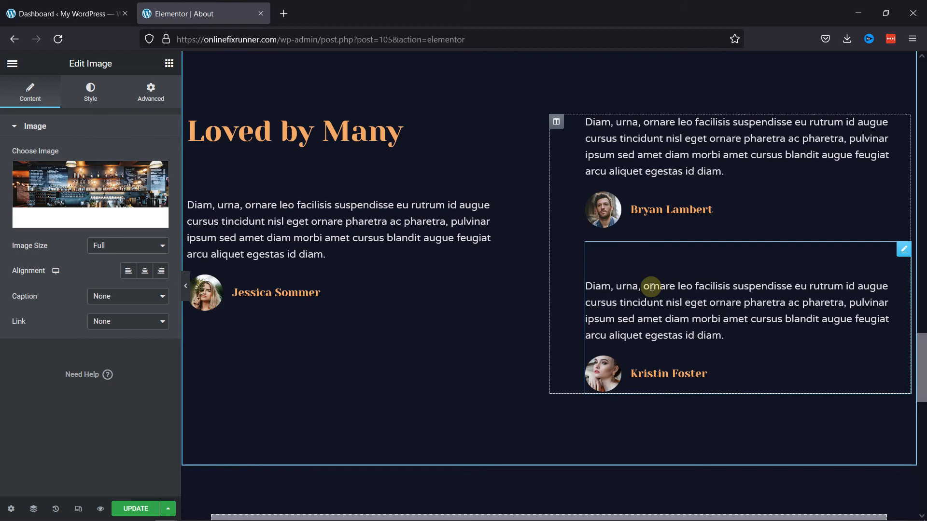
scroll(650, 286, "up", 15)
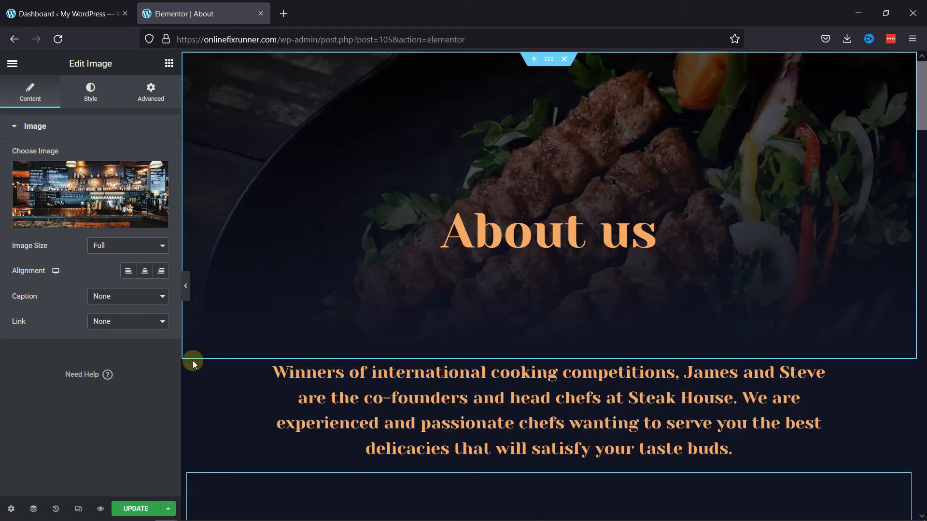
left_click(136, 508)
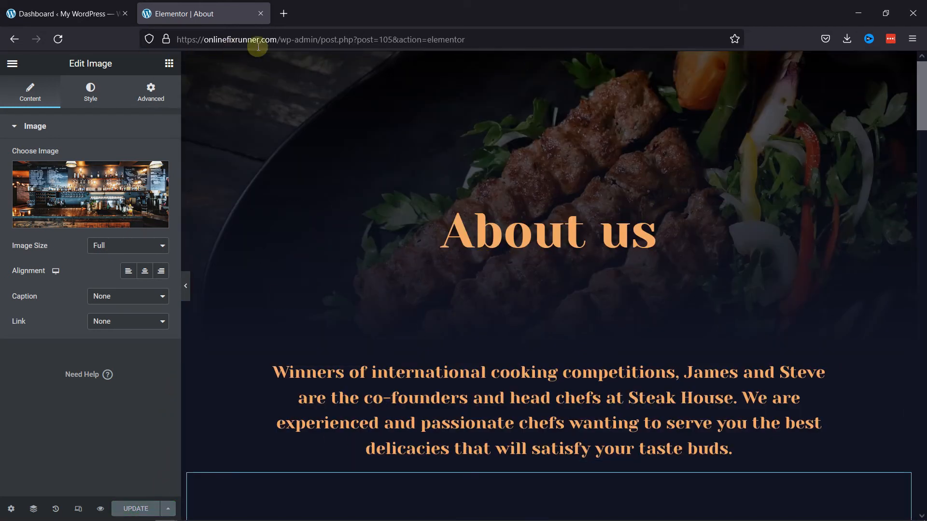
Step: Open the live site's home page at onlinefixrunner.com and review its welcome, story and featured dish sections
left_click_drag(278, 37, 494, 59)
key("BackSpace")
key("Return")
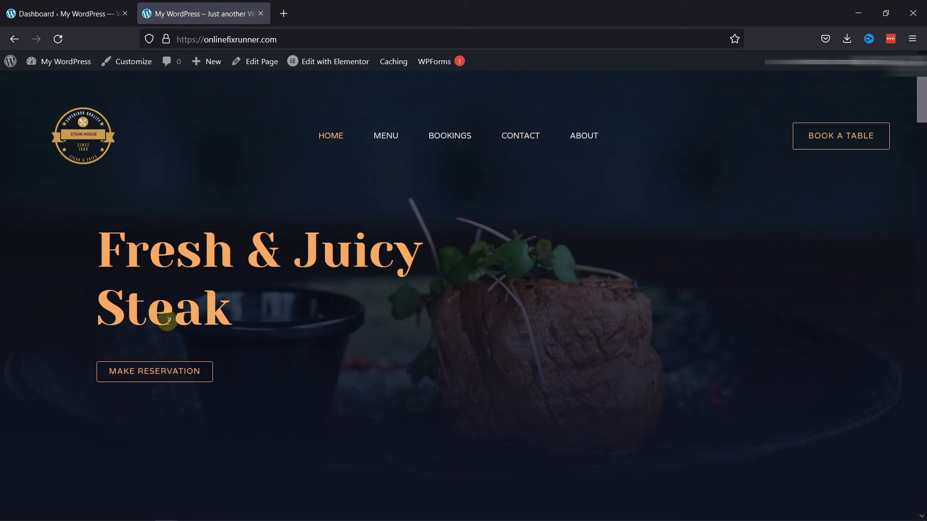
scroll(536, 338, "down", 12)
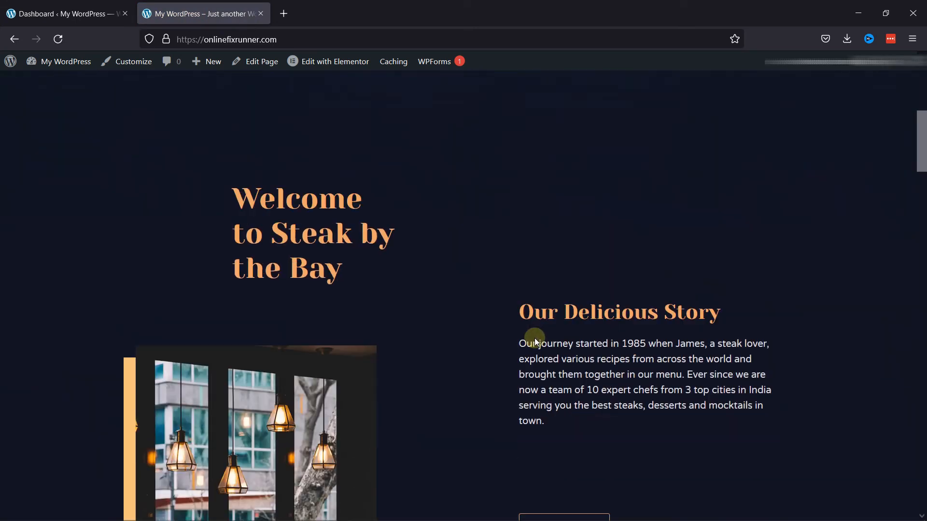
scroll(580, 325, "down", 13)
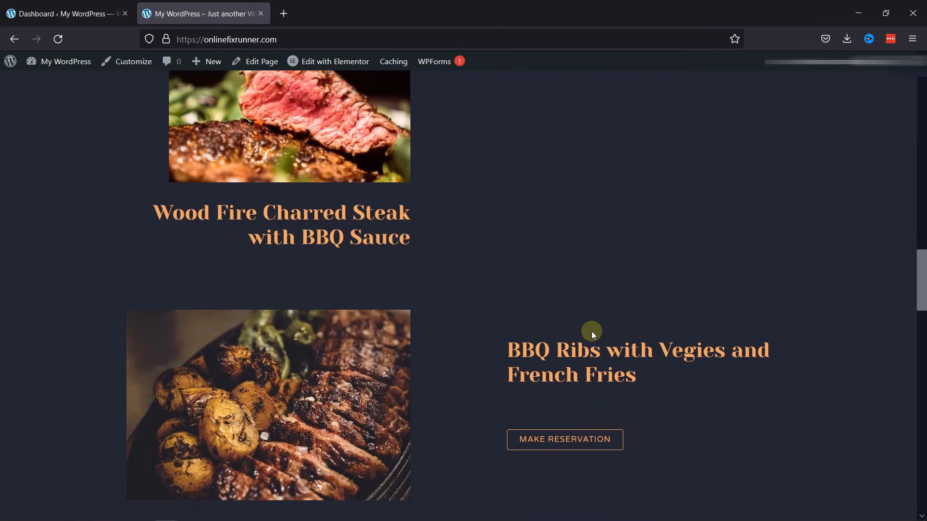
scroll(364, 203, "up", 2)
scroll(523, 330, "down", 15)
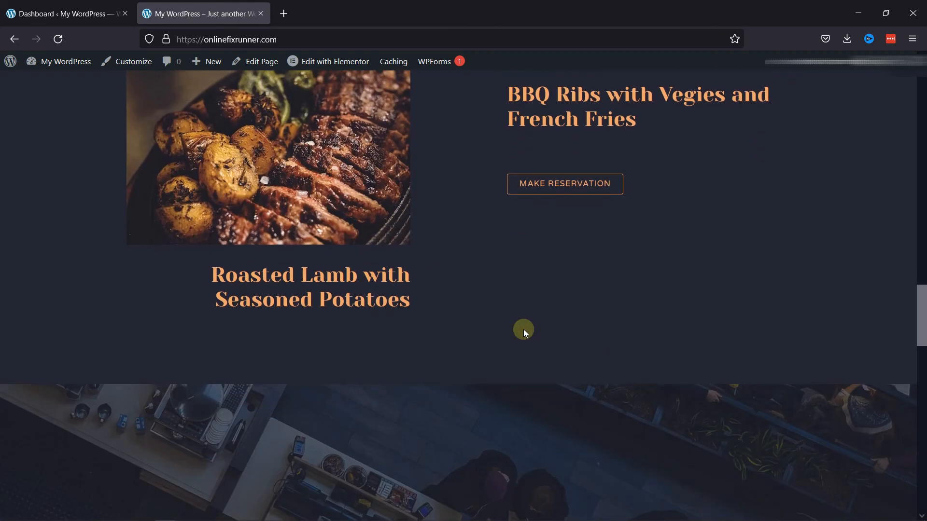
scroll(523, 329, "up", 20)
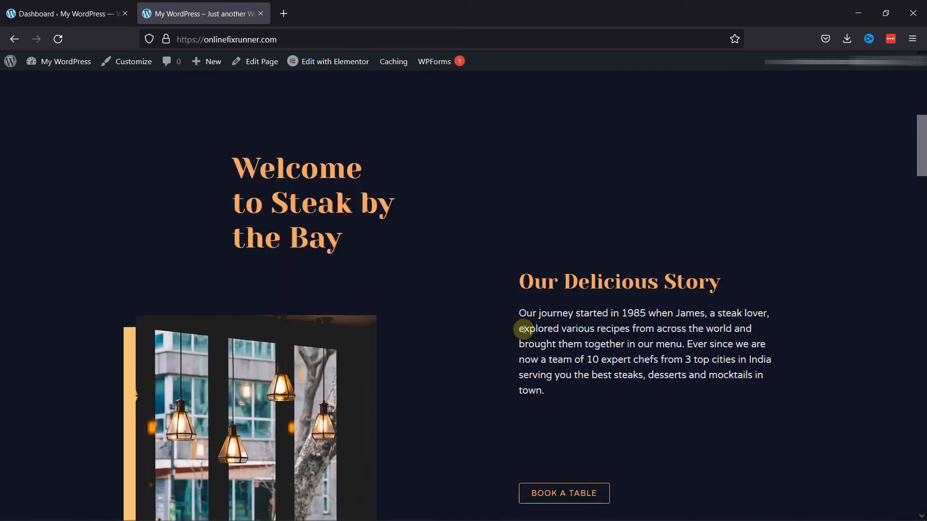
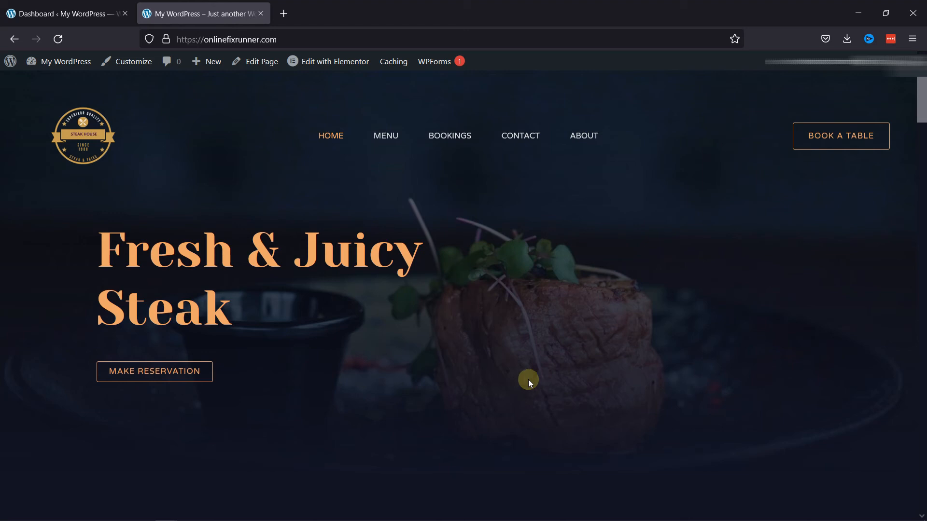
Step: Create a new Privacy Policy page from the WordPress dashboard's privacy settings
left_click(89, 14)
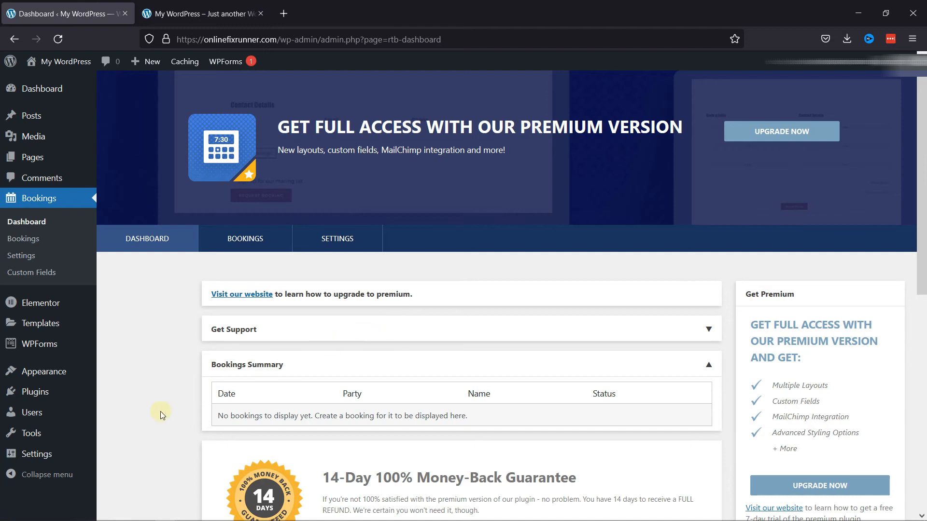
mouse_move(65, 452)
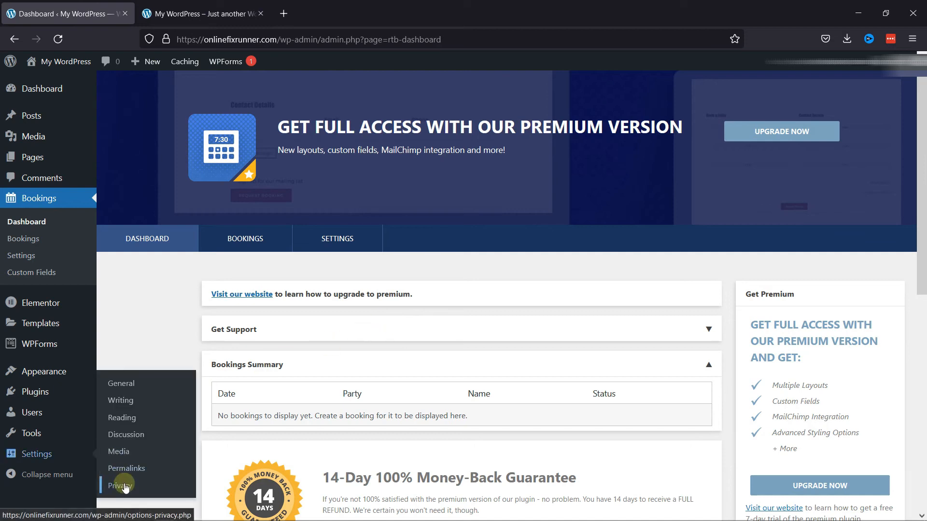
left_click(125, 486)
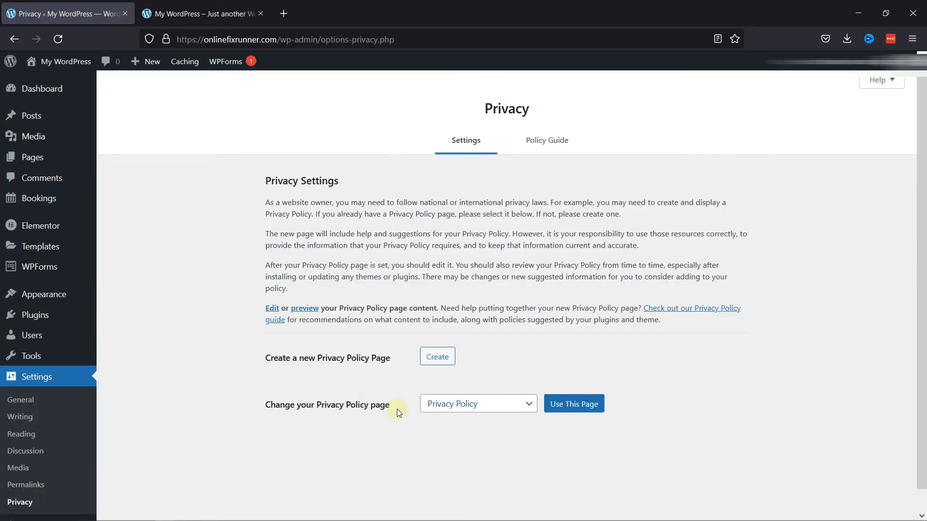
left_click(529, 408)
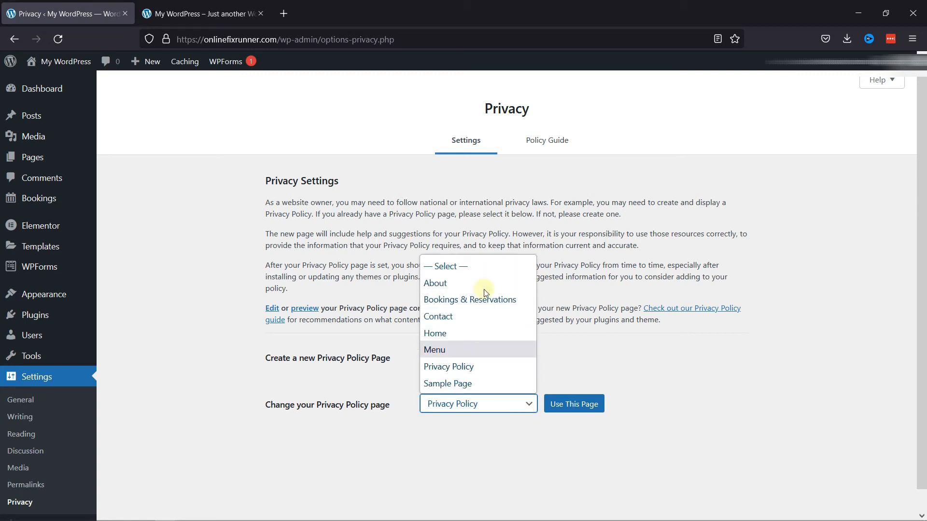
left_click(671, 388)
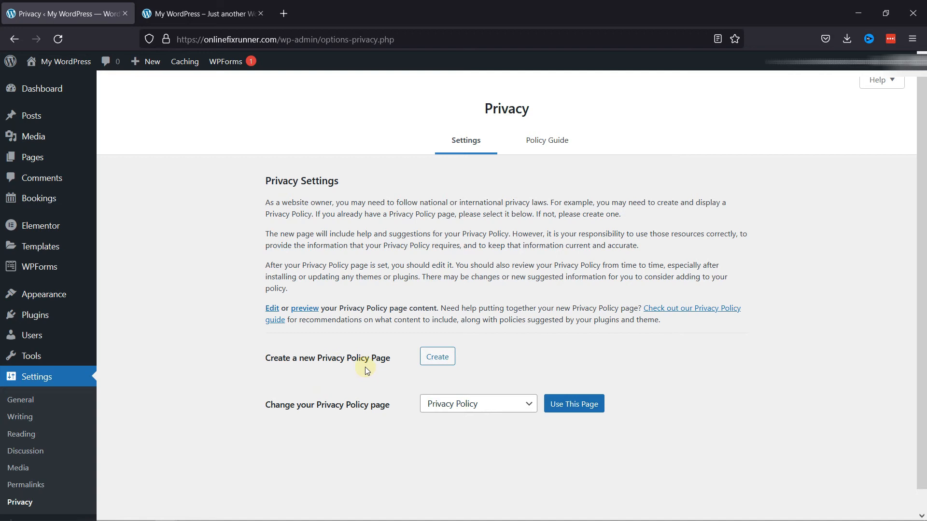
left_click(438, 357)
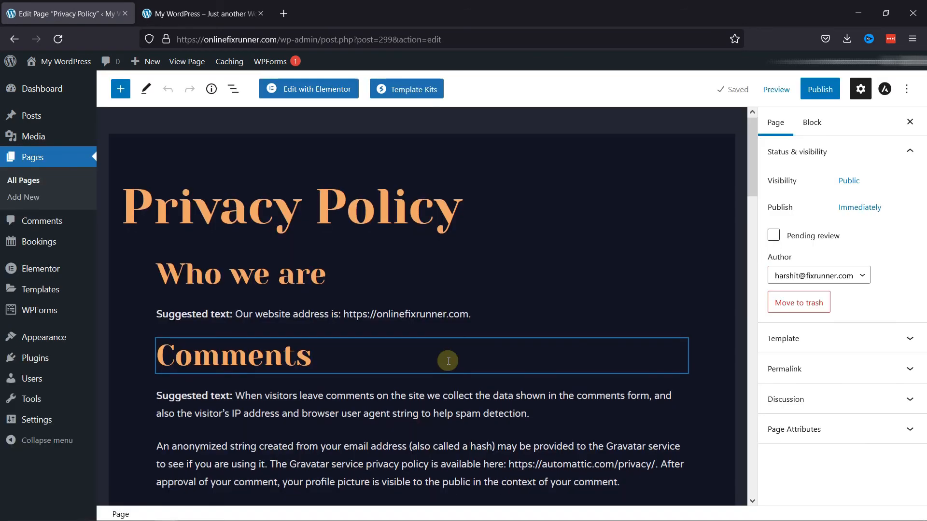
Step: Skim the suggested text of the new Privacy Policy page and publish the page
scroll(448, 361, "down", 12)
scroll(448, 361, "down", 12)
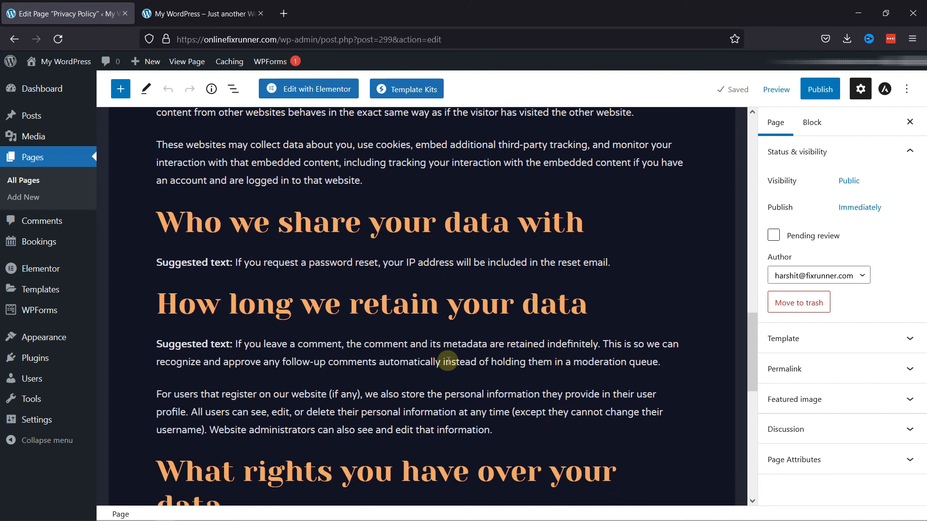
scroll(448, 361, "up", 10)
scroll(448, 361, "up", 15)
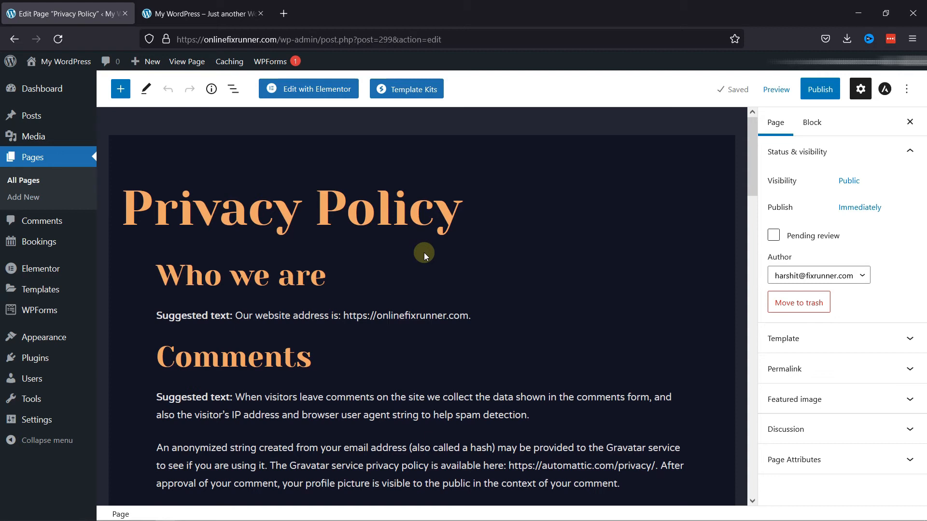
left_click(807, 91)
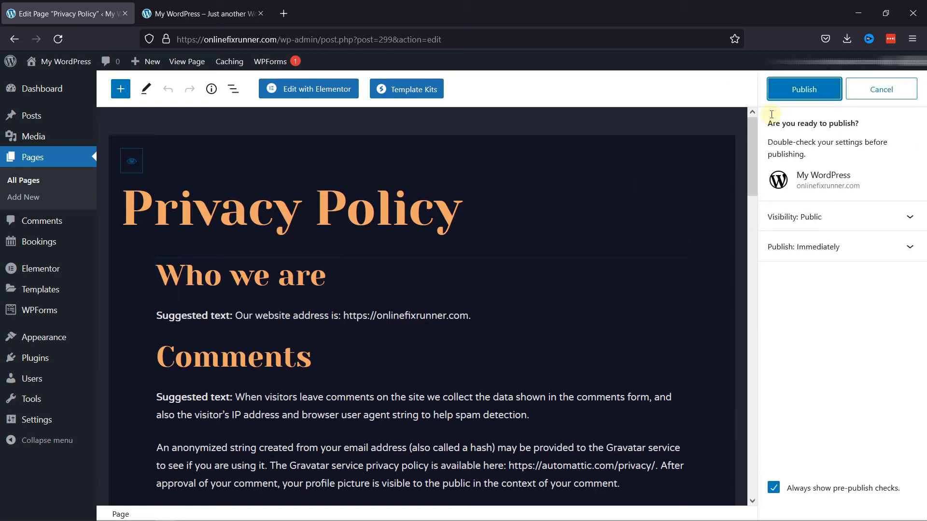
key("Return")
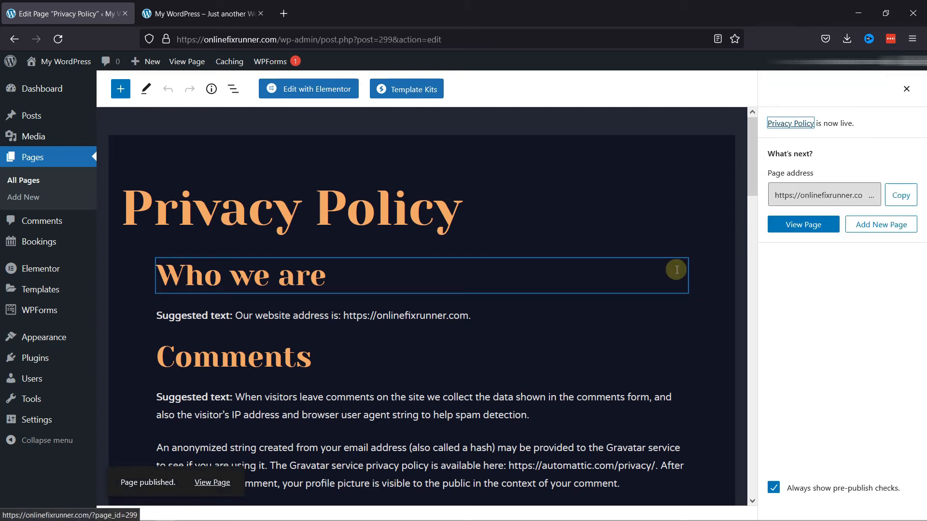
Step: Add the Privacy Policy page to the Navigation menu and save the menu
mouse_move(68, 338)
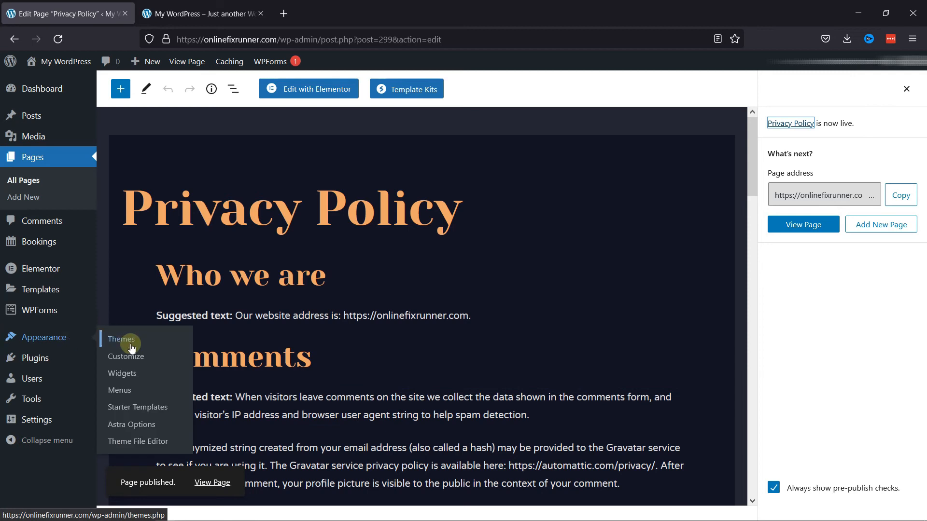
left_click(147, 392)
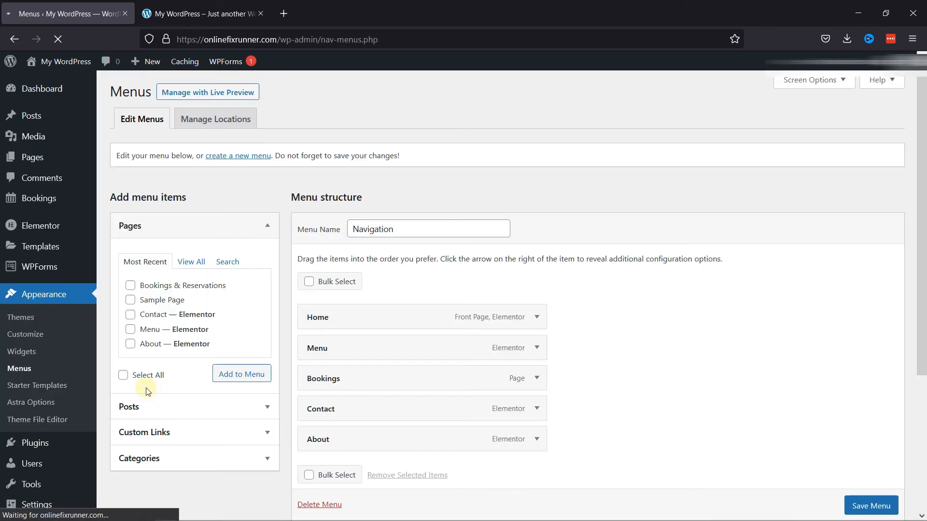
left_click(190, 262)
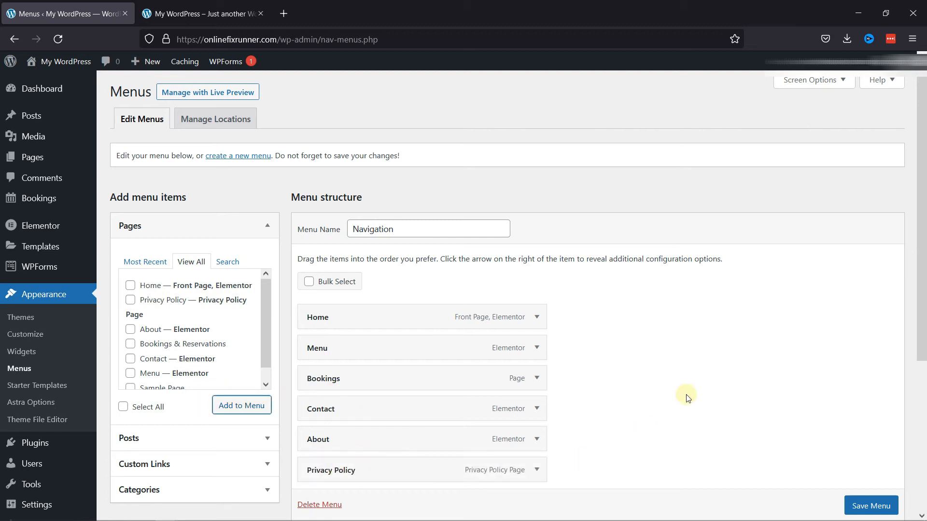
left_click(869, 507)
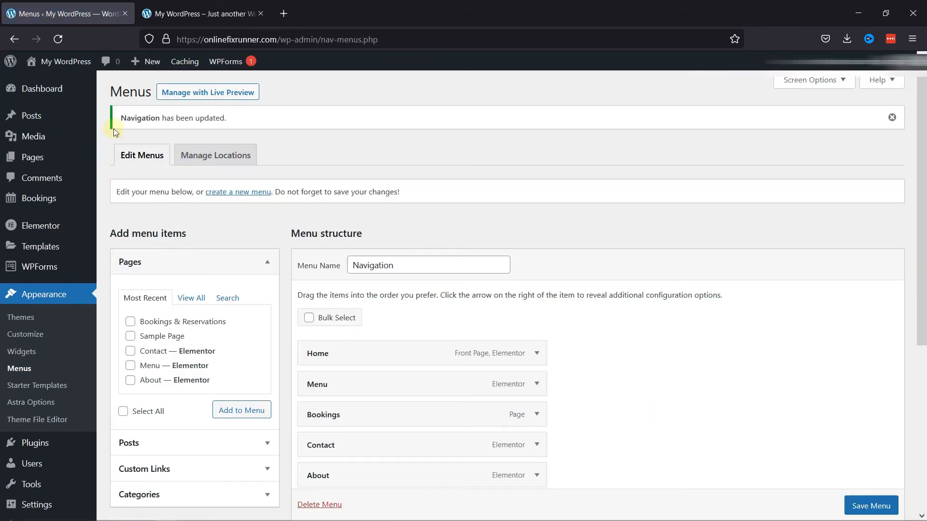
Step: Reload the live site, open its Privacy Policy page from the site navigation and look through the content
left_click(178, 14)
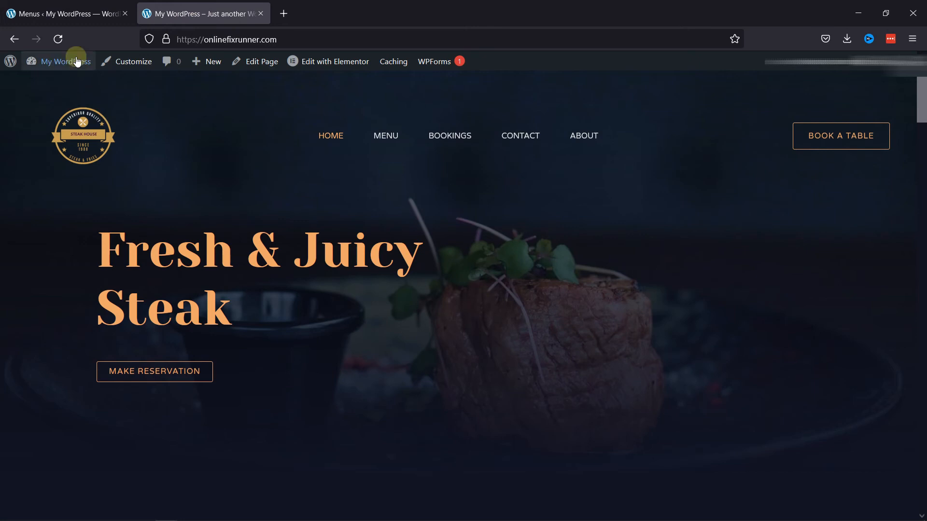
left_click(58, 39)
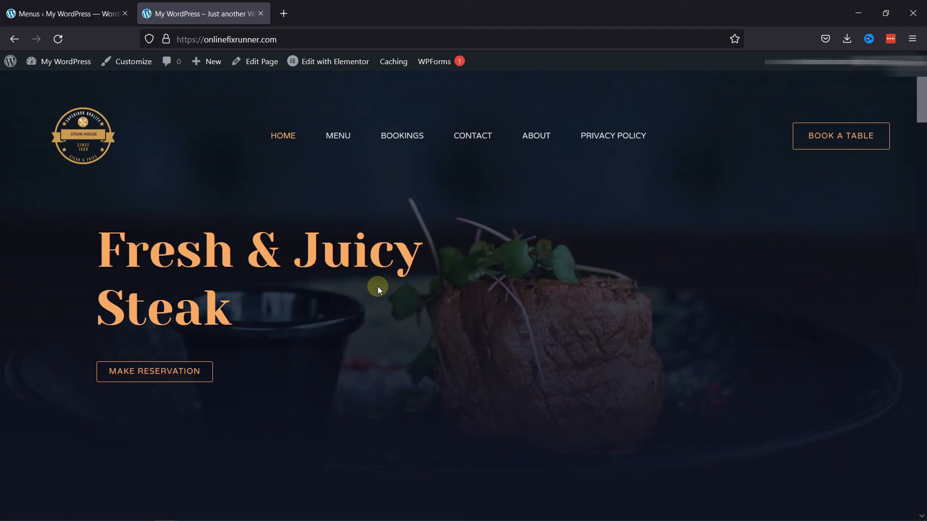
left_click(622, 137)
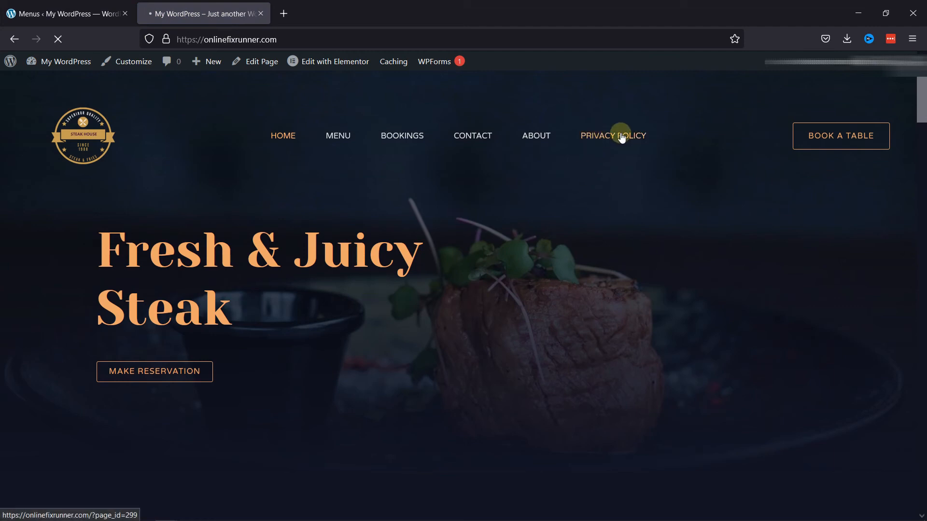
scroll(529, 292, "down", 8)
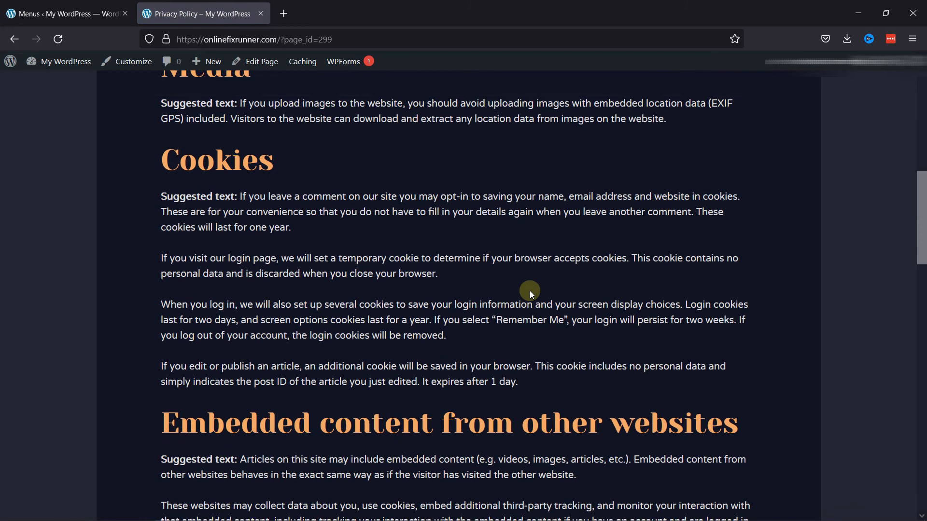
scroll(529, 290, "down", 15)
scroll(532, 297, "up", 13)
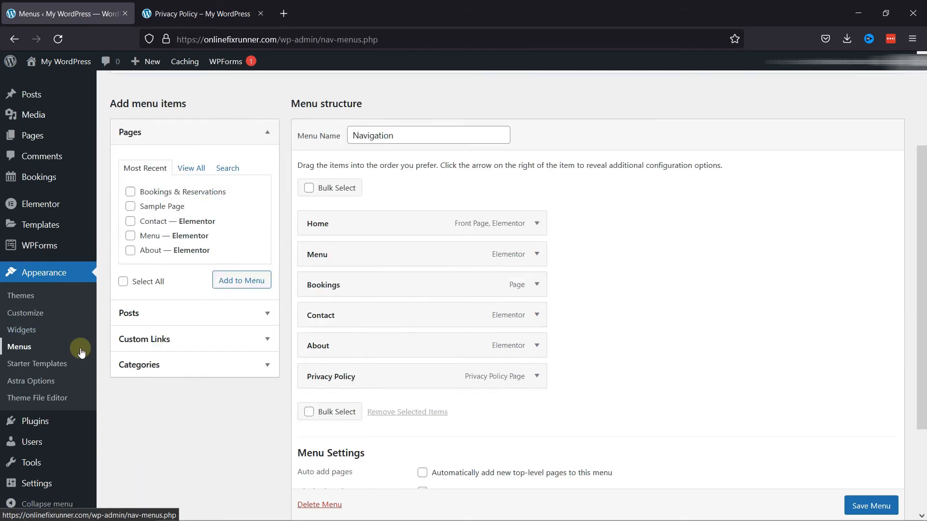
Step: Open the site's General settings and review them from the site title down to the cache options
scroll(75, 471, "down", 5)
mouse_move(68, 483)
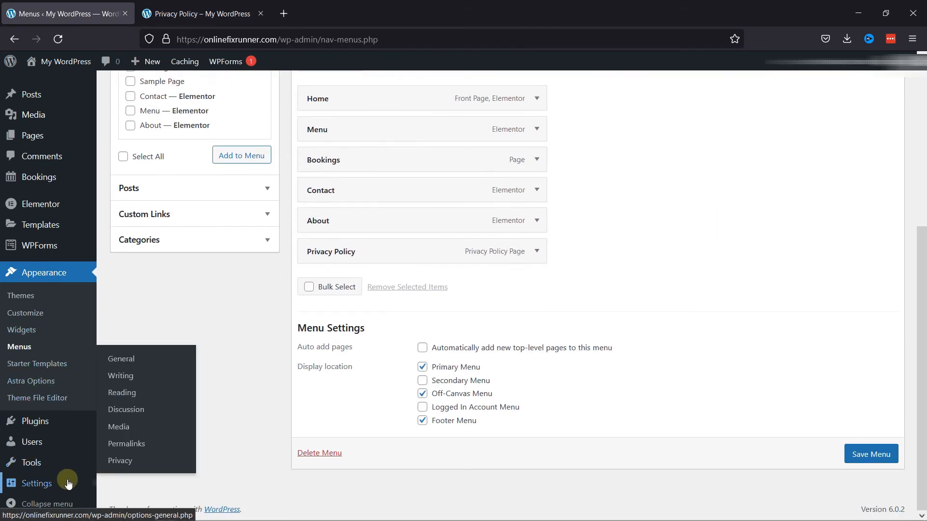
left_click(126, 363)
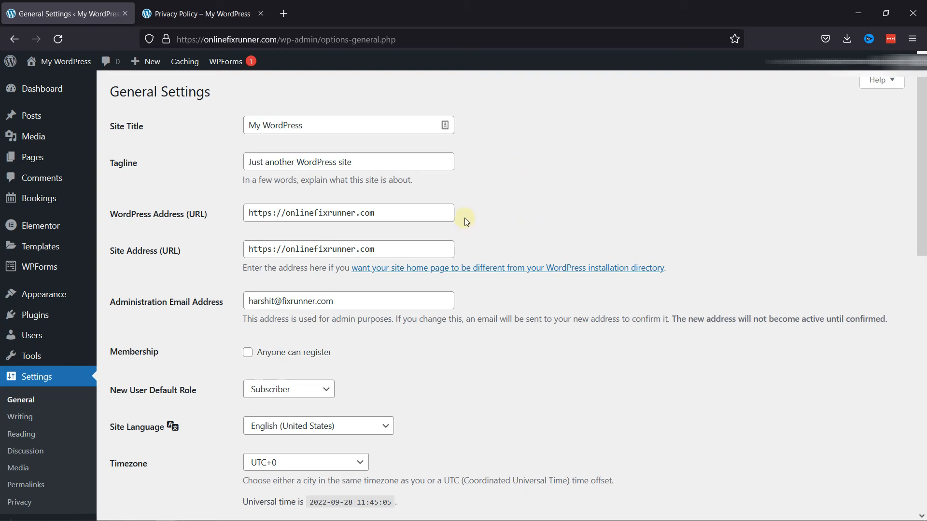
scroll(473, 247, "down", 4)
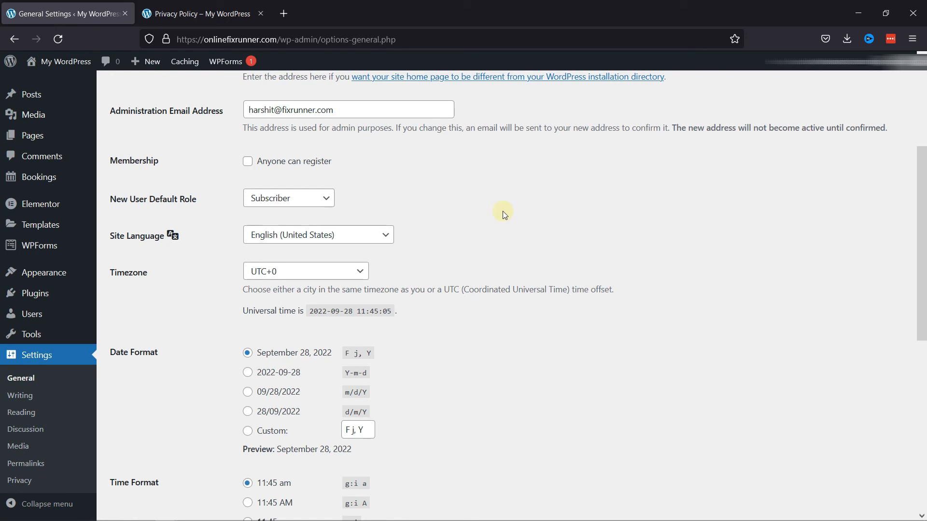
scroll(491, 210, "down", 3)
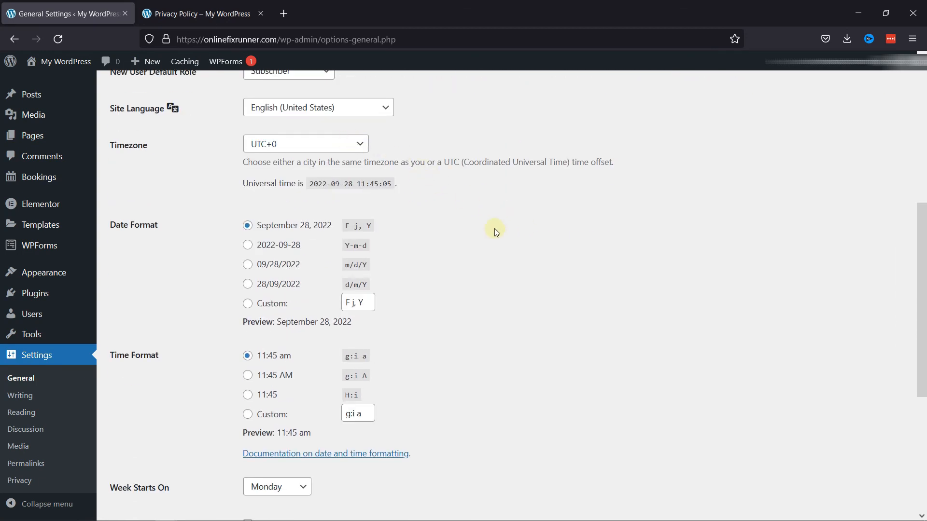
scroll(491, 320, "down", 5)
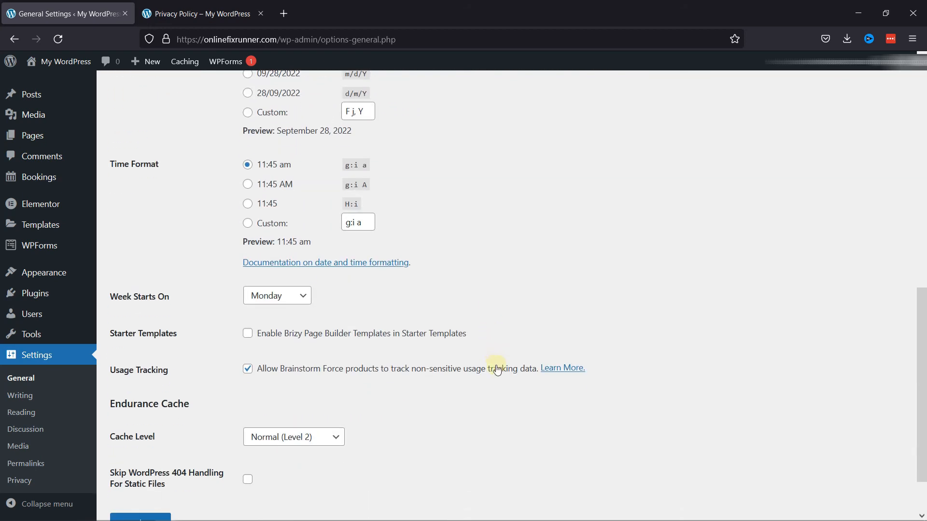
scroll(490, 408, "down", 2)
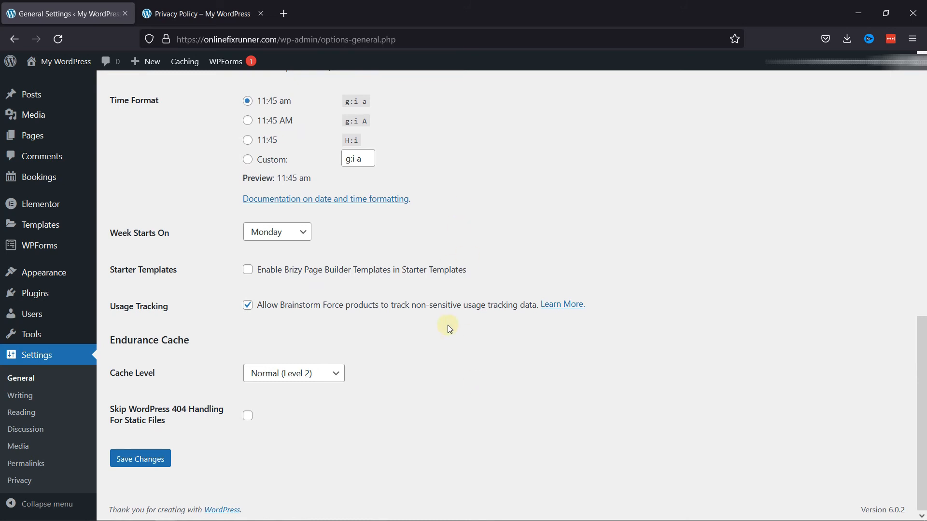
Step: Look through the Writing settings and open the Reading settings to check the homepage and feed options
left_click(33, 396)
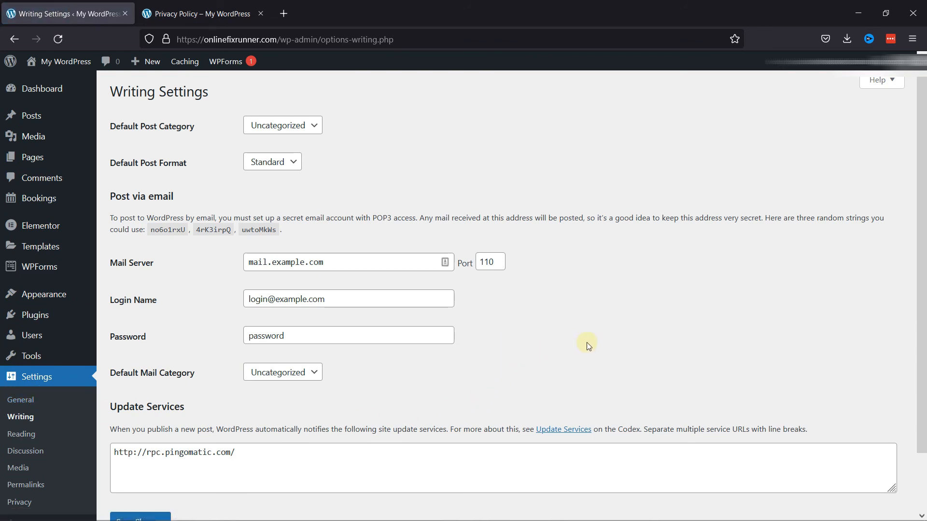
scroll(586, 343, "down", 2)
scroll(586, 342, "up", 2)
left_click(55, 435)
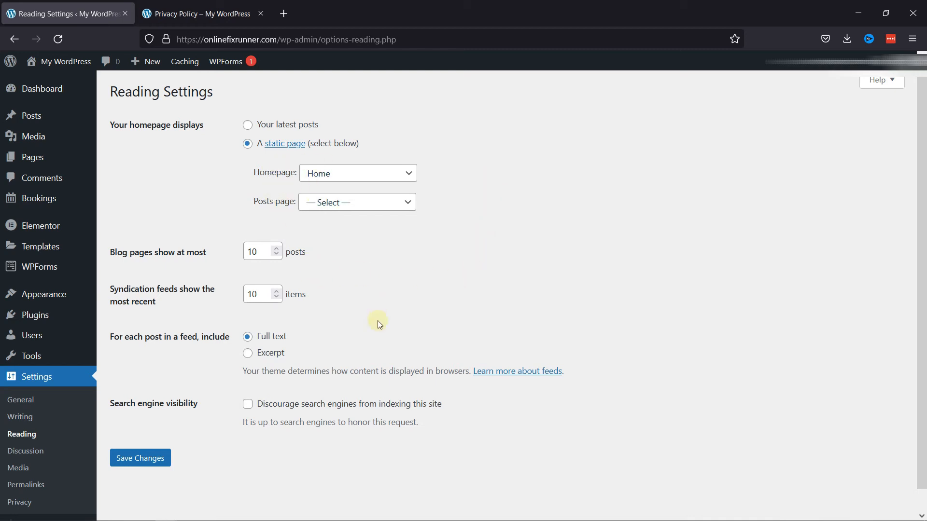
Step: Review the Discussion settings from the default post options down to the avatars, and open the Media settings for image sizes
left_click(39, 450)
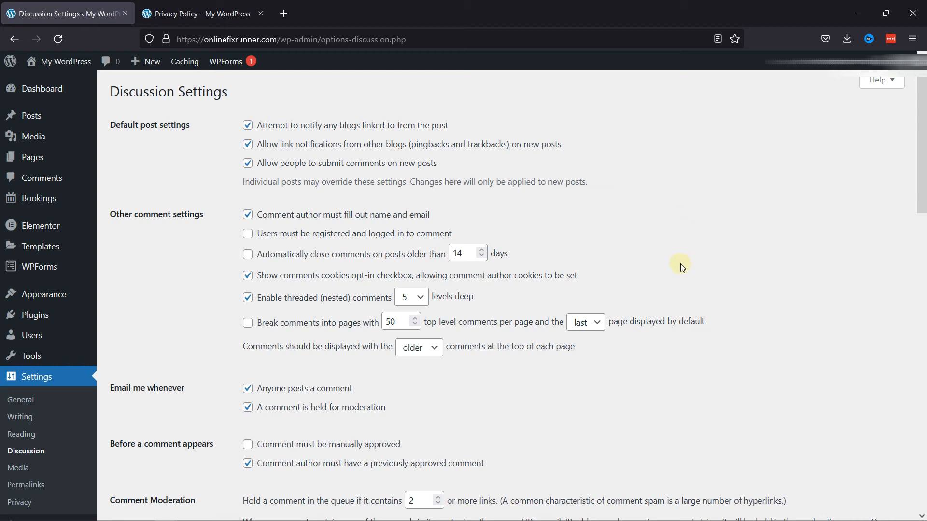
scroll(713, 297, "down", 5)
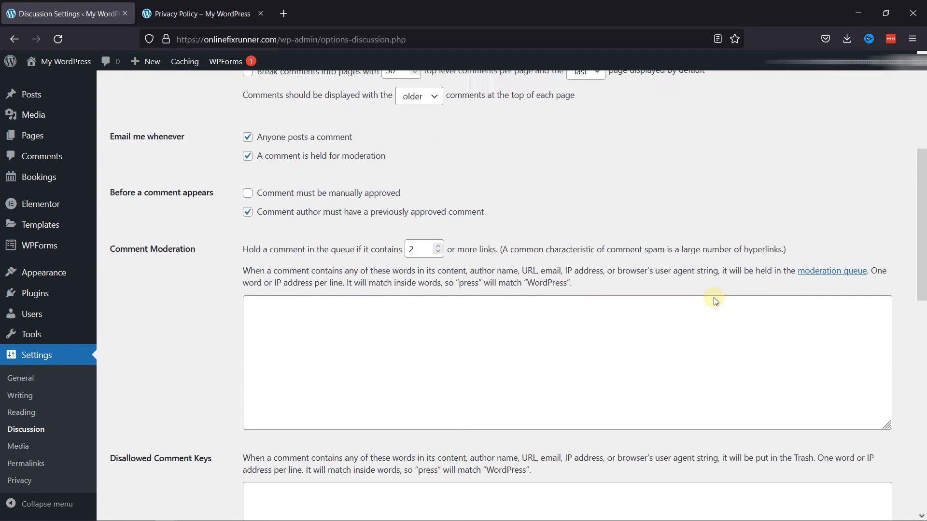
scroll(715, 300, "down", 10)
scroll(715, 299, "down", 2)
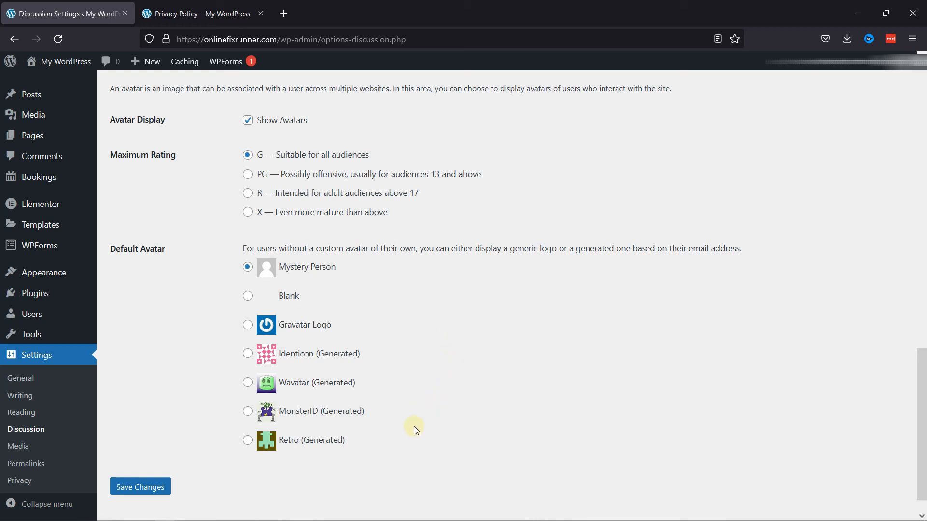
scroll(413, 426, "up", 18)
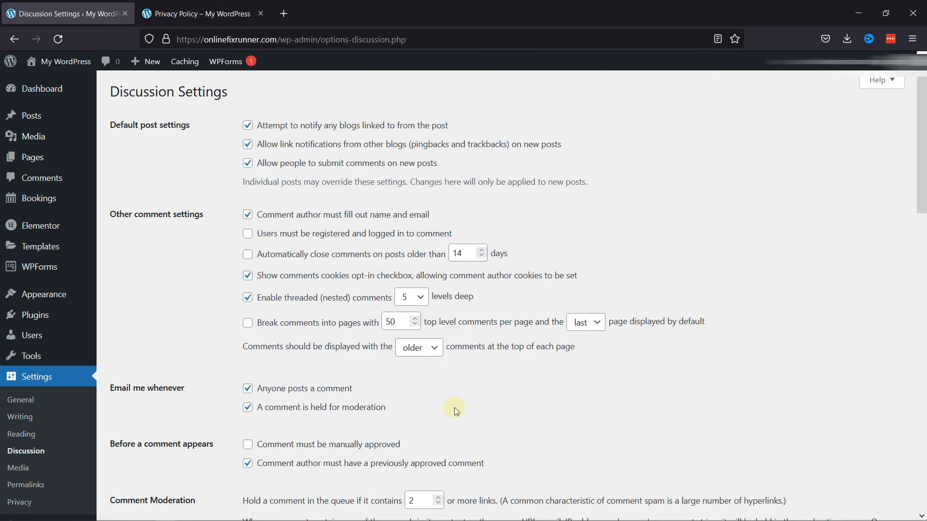
left_click(19, 468)
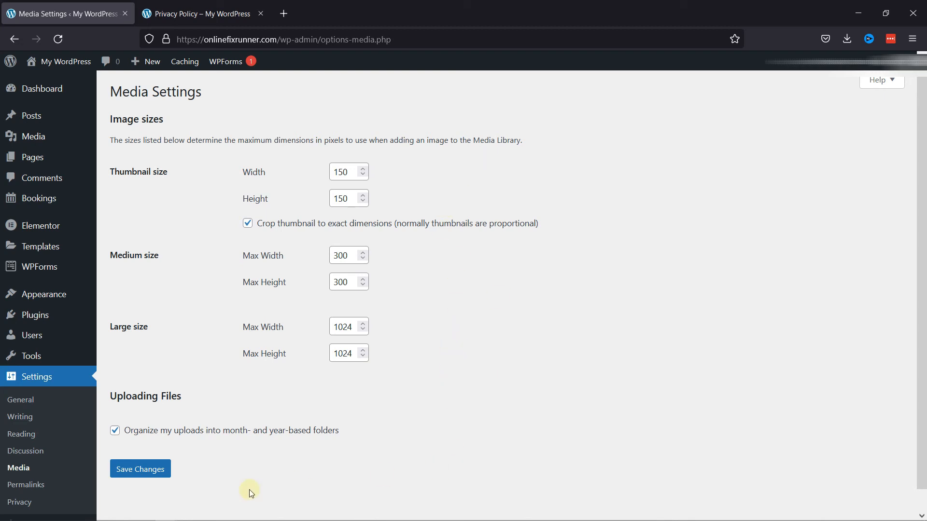
Step: Open the Permalink settings, compare with the live page's address, set the structure to Post name and save the changes
left_click(64, 481)
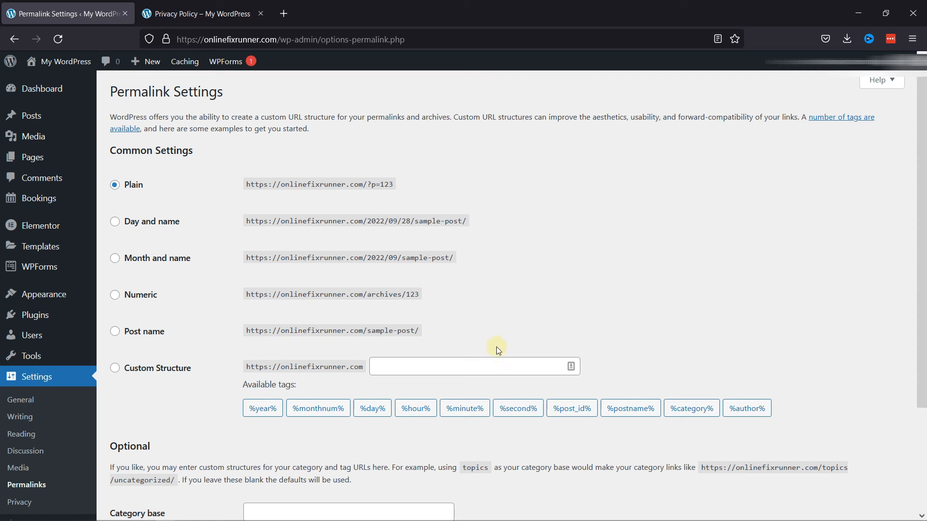
left_click(198, 14)
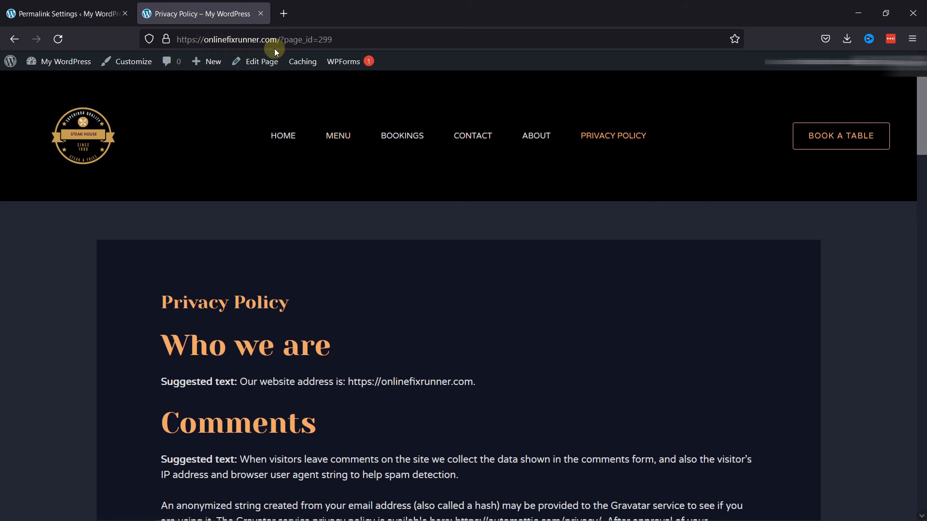
left_click(73, 15)
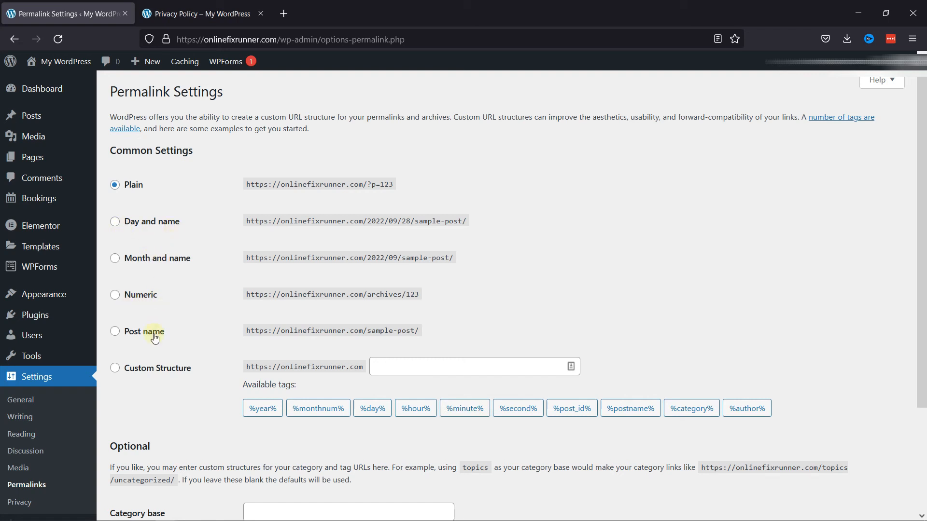
left_click(116, 332)
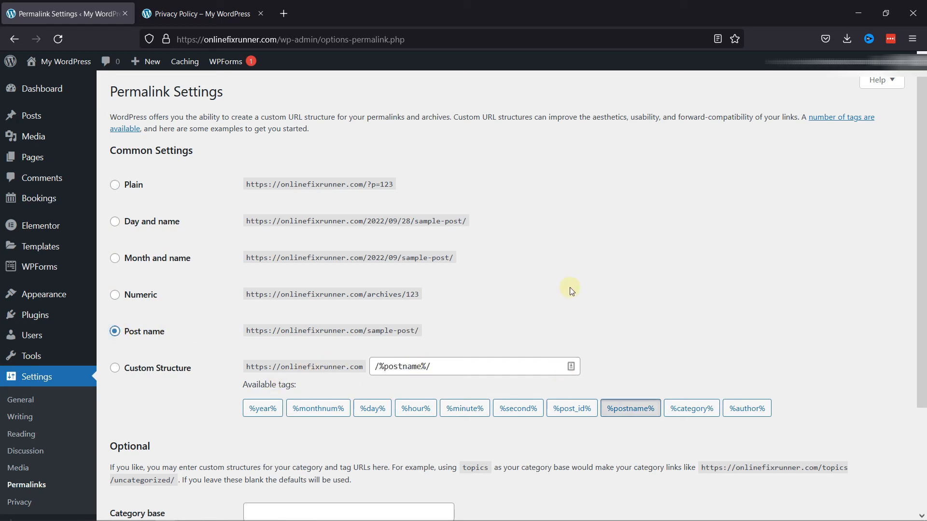
scroll(570, 288, "down", 3)
left_click(149, 459)
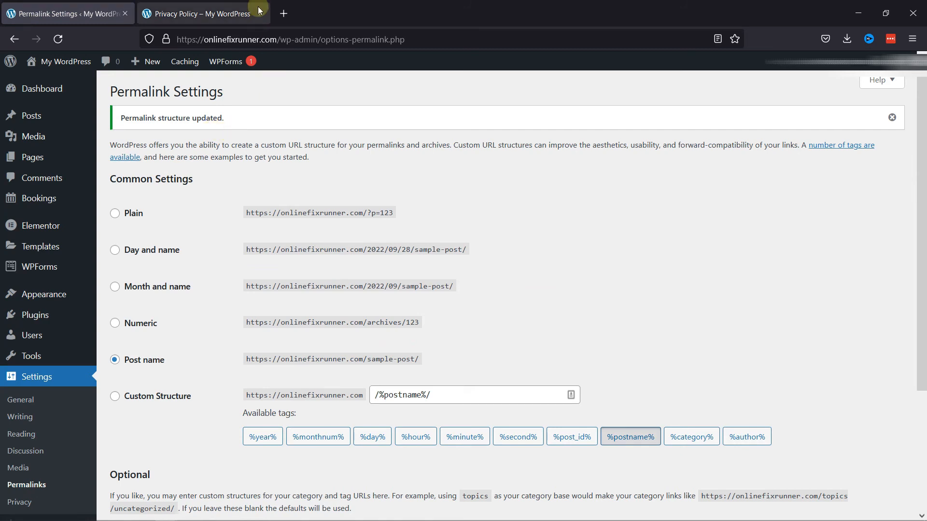
Step: Reload the live Privacy Policy page to check its address, and review the site's Privacy settings
left_click(206, 14)
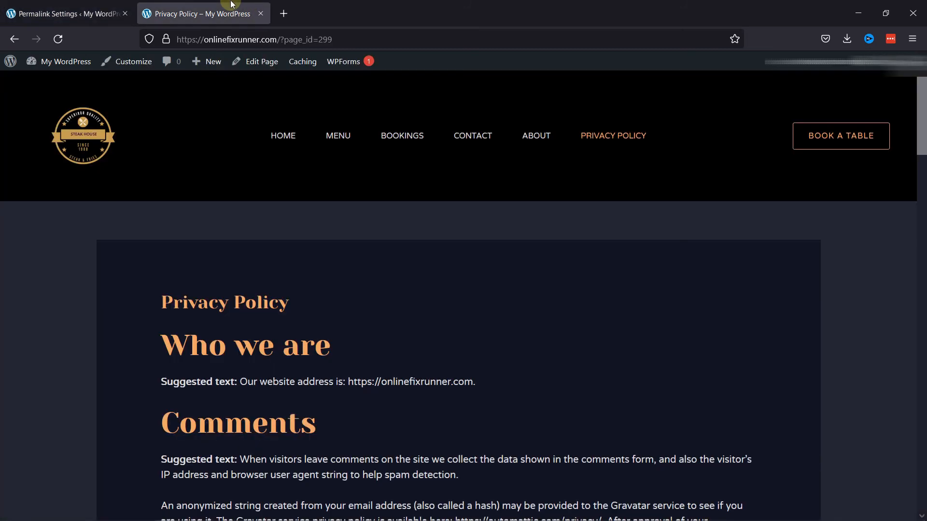
left_click(60, 39)
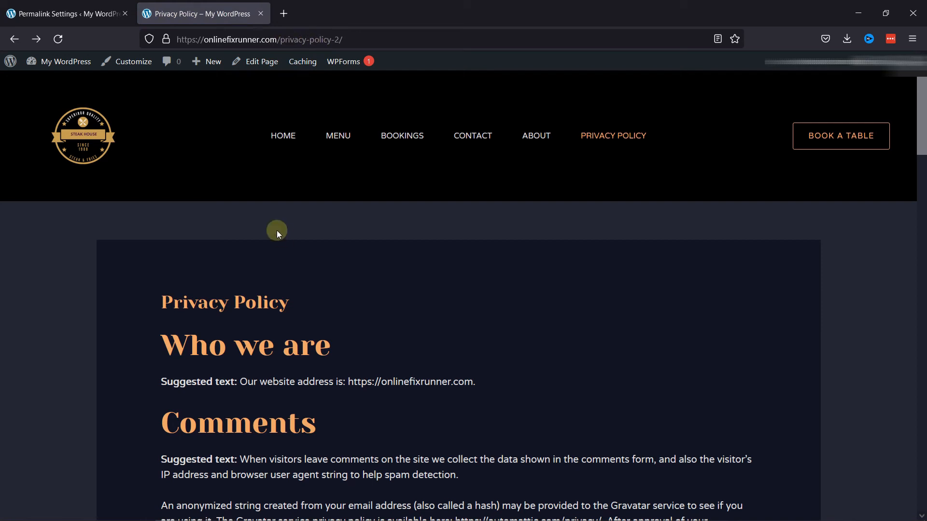
left_click(59, 20)
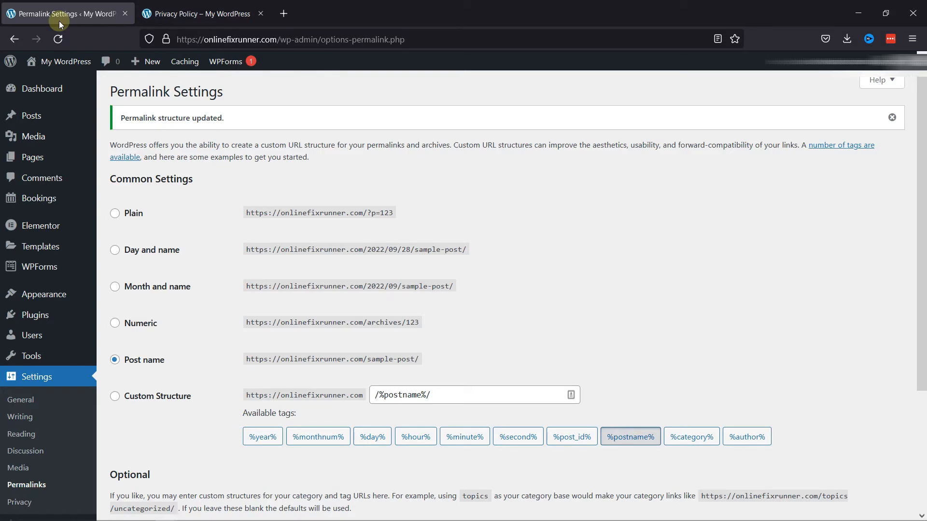
left_click(26, 485)
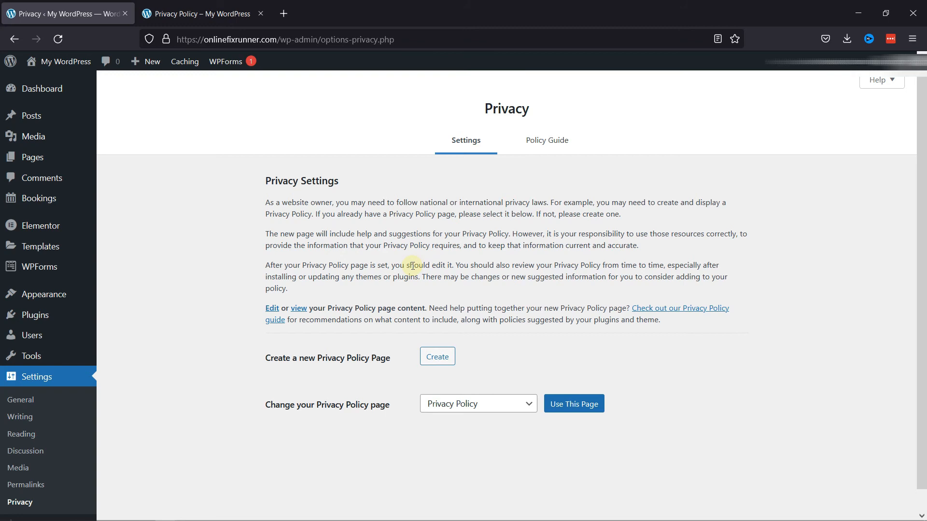
scroll(33, 338, "down", 1)
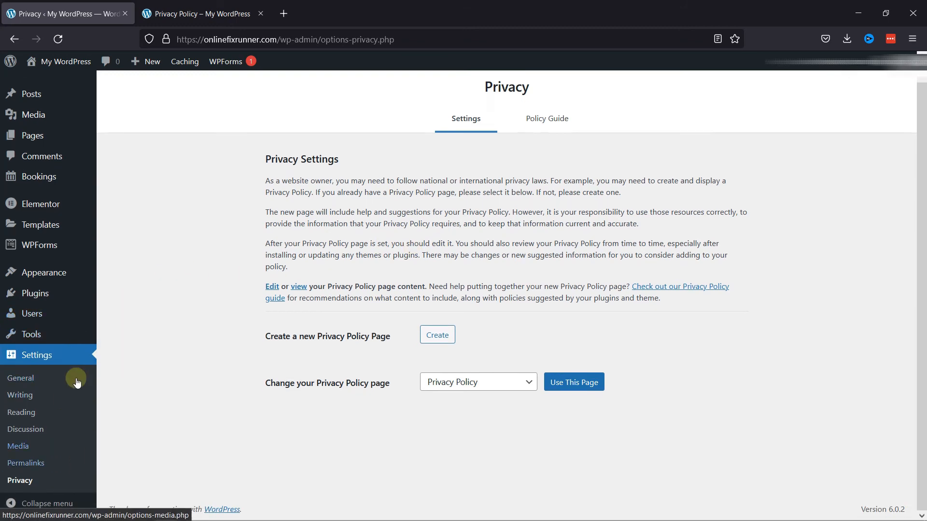
Step: Open the form for adding a new user and examine the available role options
mouse_move(54, 321)
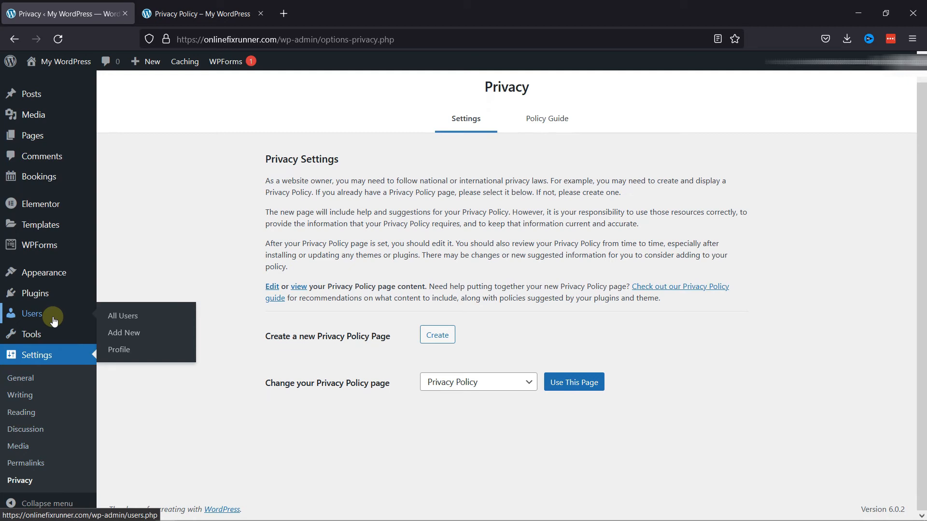
left_click(53, 322)
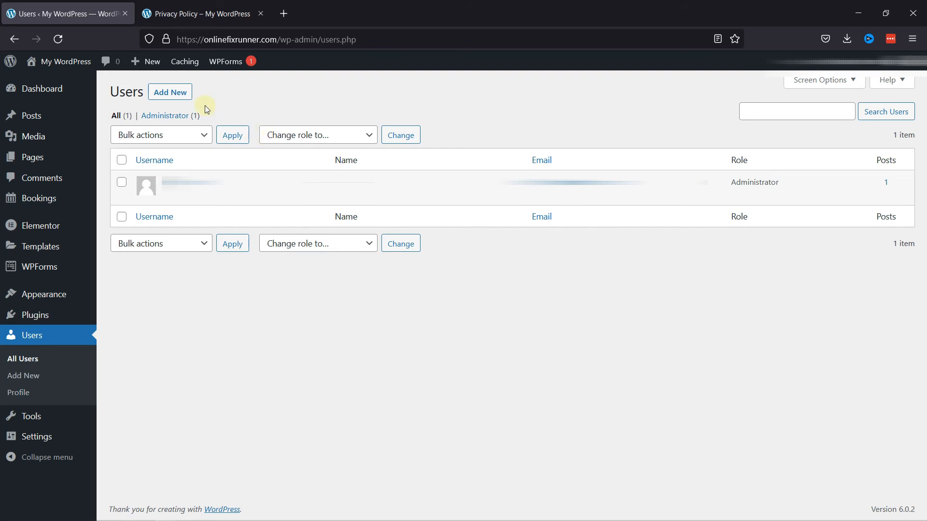
left_click(177, 96)
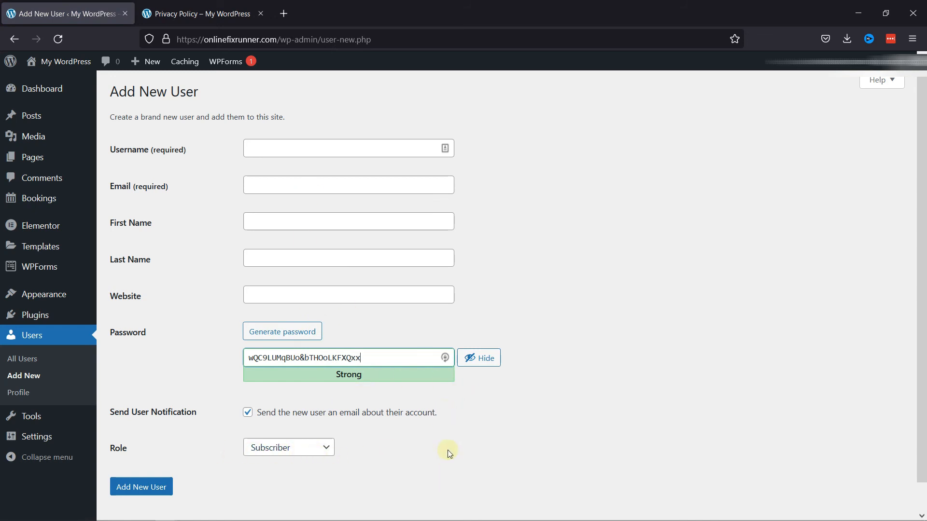
left_click(311, 446)
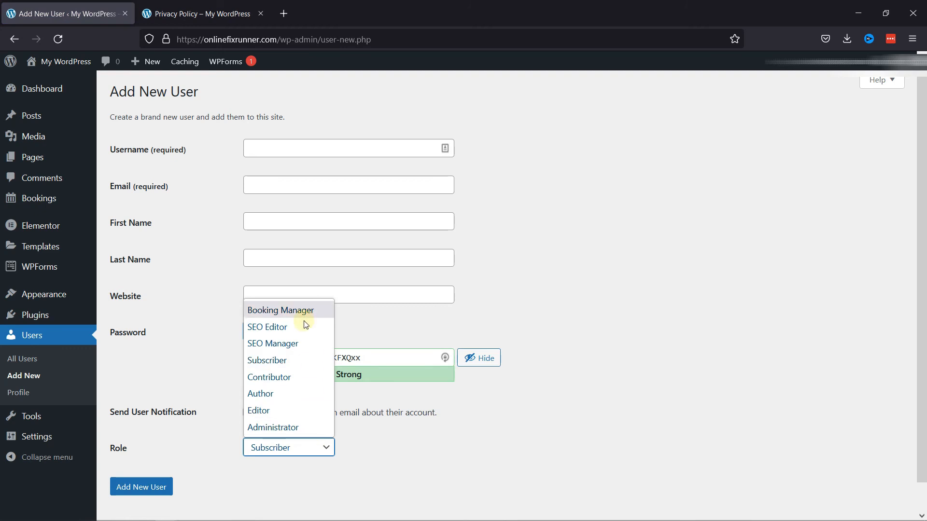
left_click(439, 450)
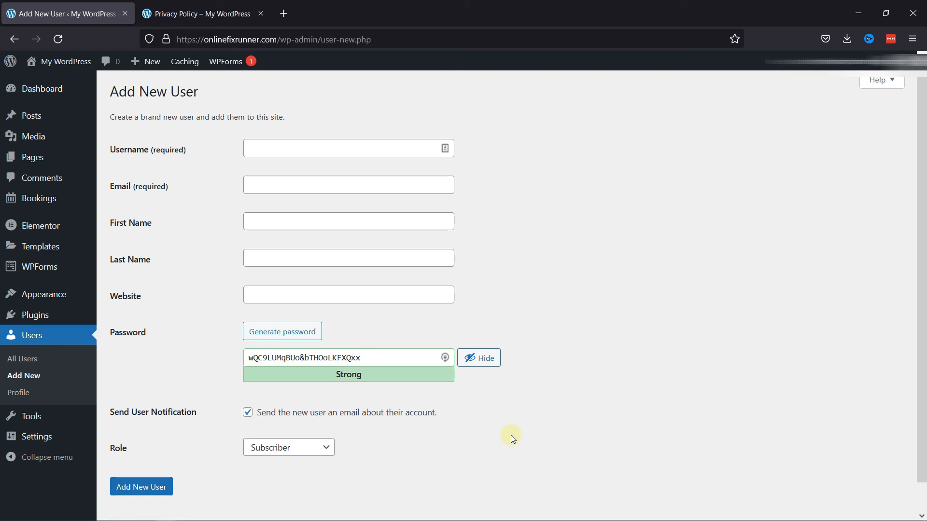
Step: Find the plugin "Smush – Lazy Load Images, Optimize & Compress Images" by searching for smush, and install and activate it
mouse_move(65, 313)
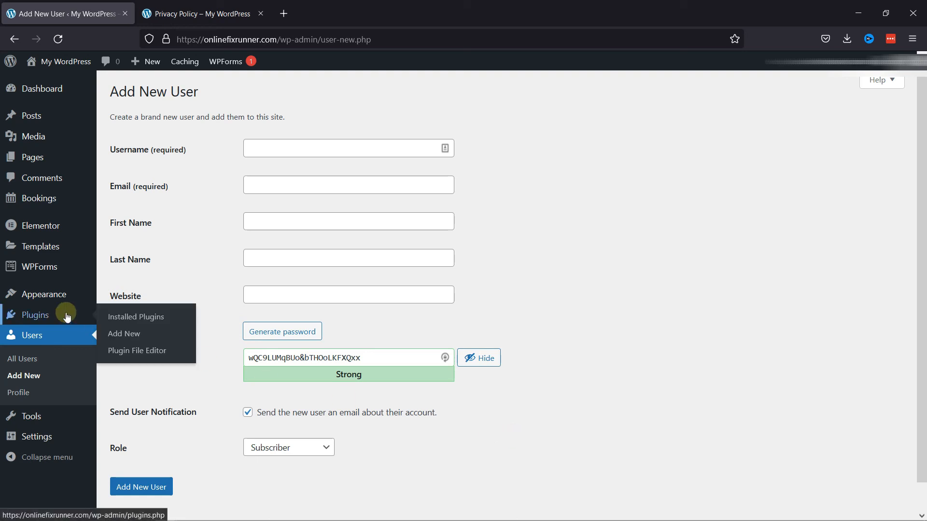
left_click(153, 336)
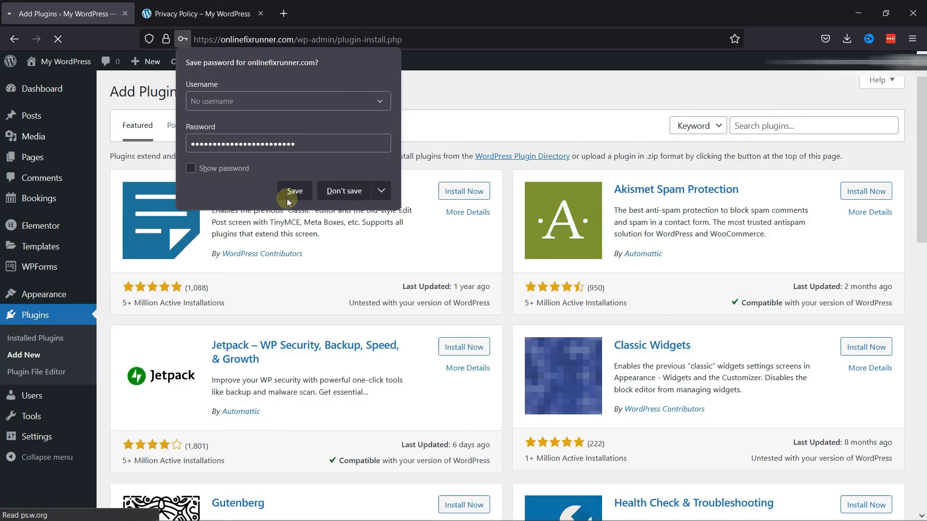
left_click(358, 190)
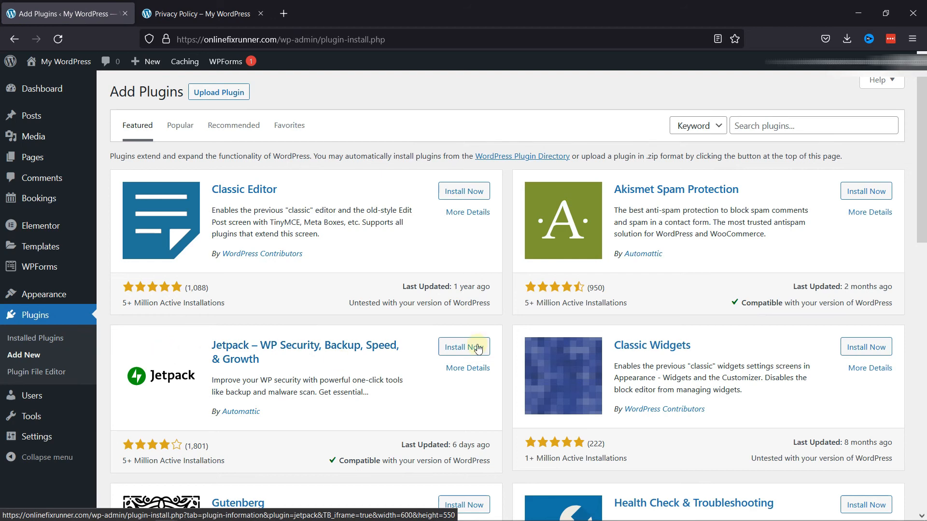
left_click(772, 126)
type("smush")
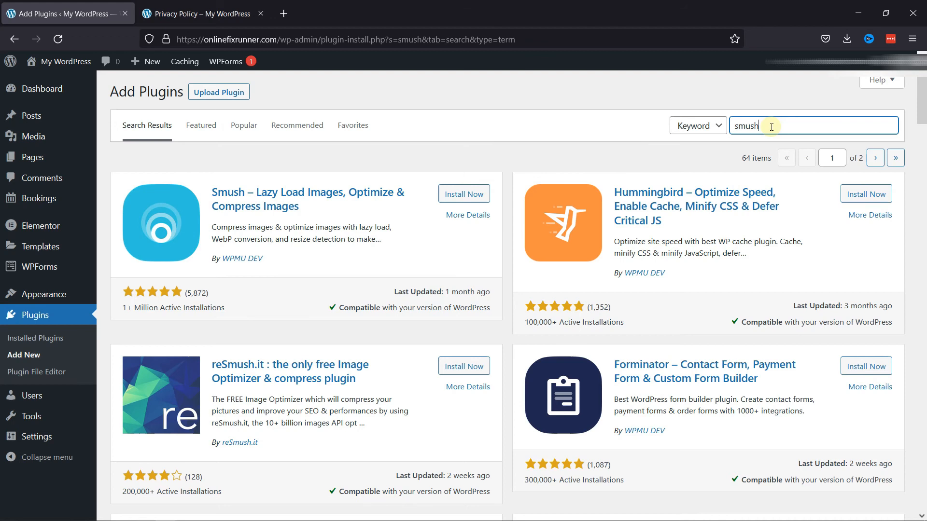
left_click(458, 196)
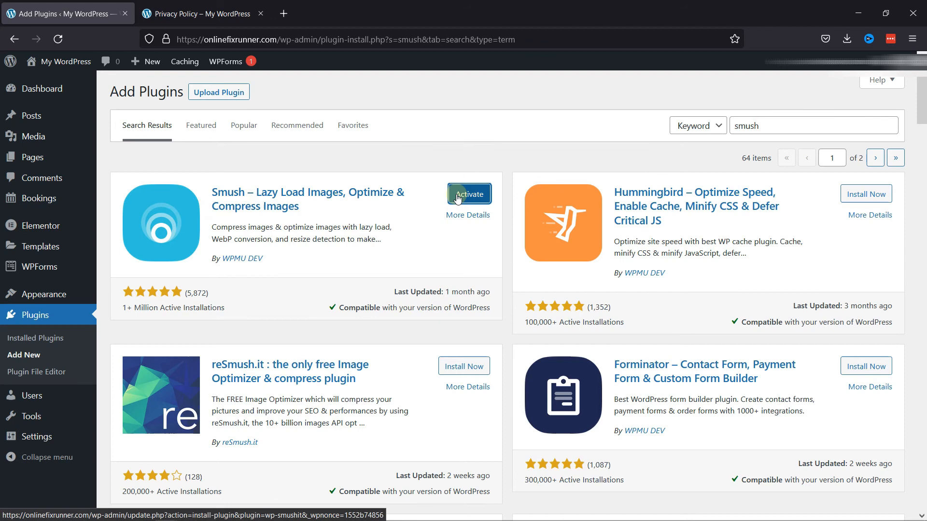
left_click(458, 198)
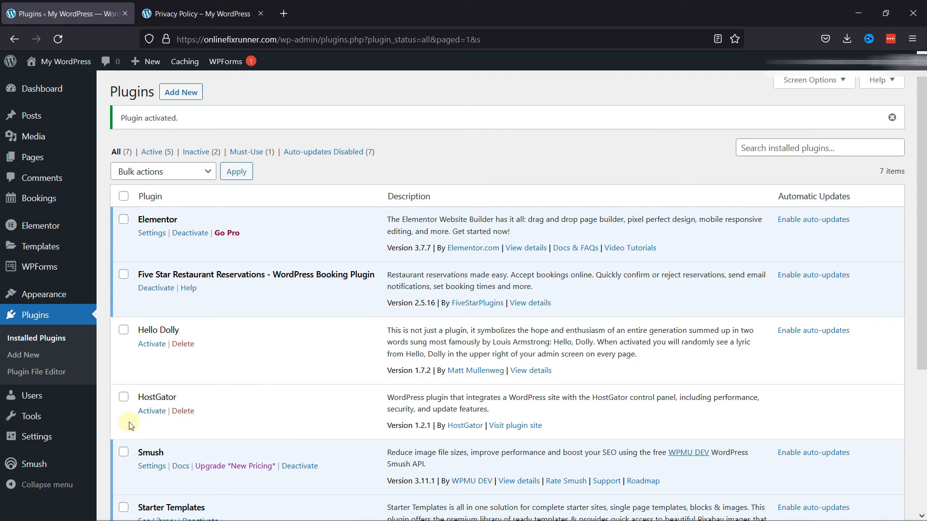
Step: Skip the Smush setup wizard and run Bulk Smush on the media library's images
mouse_move(39, 467)
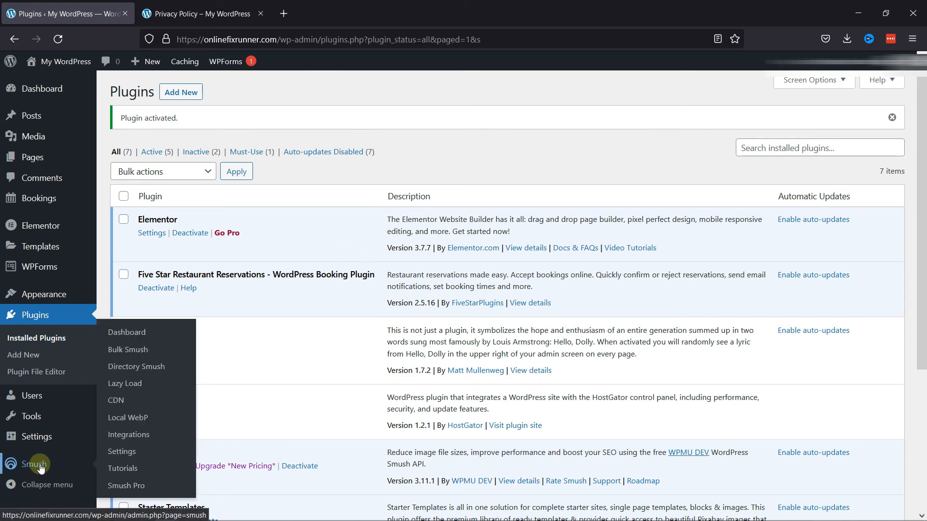
left_click(127, 335)
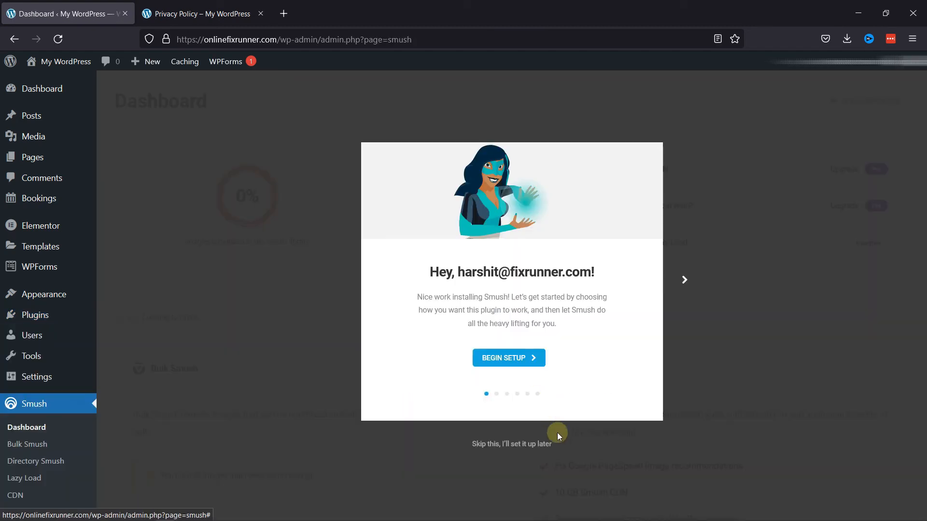
left_click(513, 444)
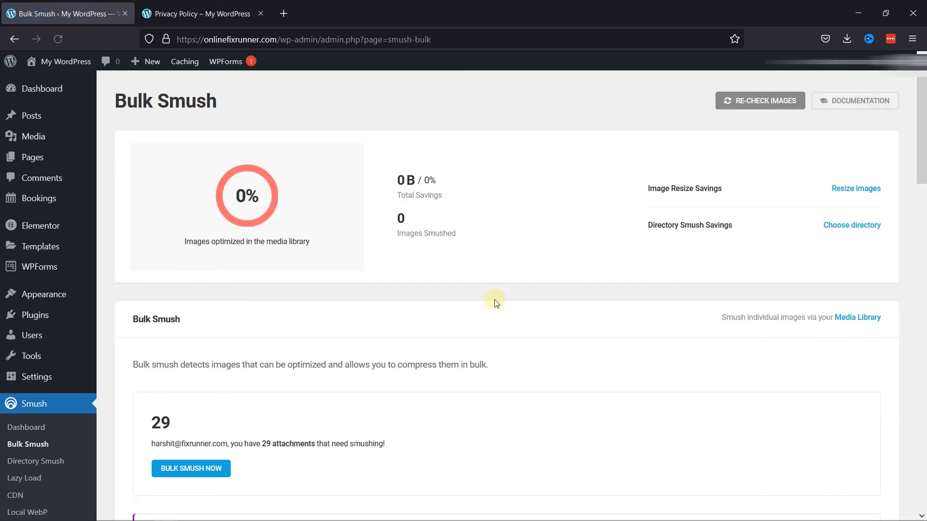
scroll(496, 303, "down", 4)
scroll(496, 303, "up", 3)
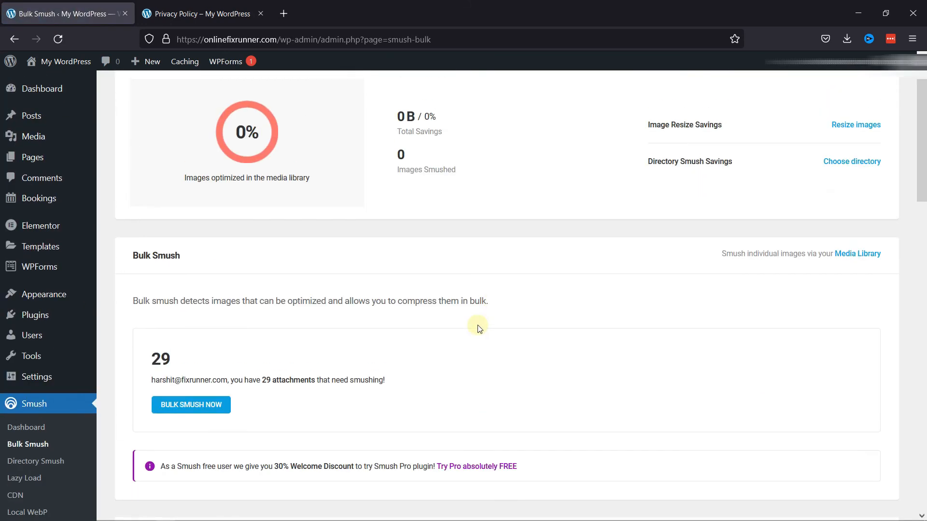
left_click(195, 406)
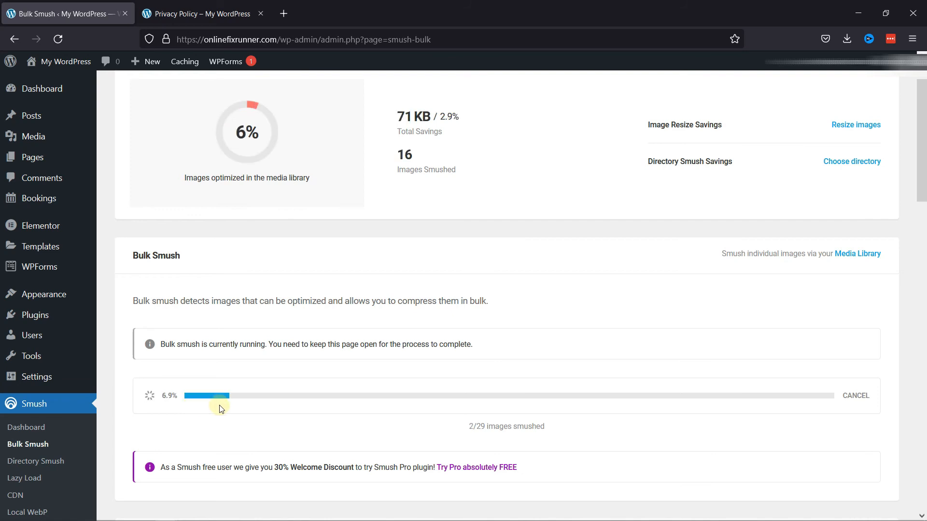
scroll(416, 112, "up", 2)
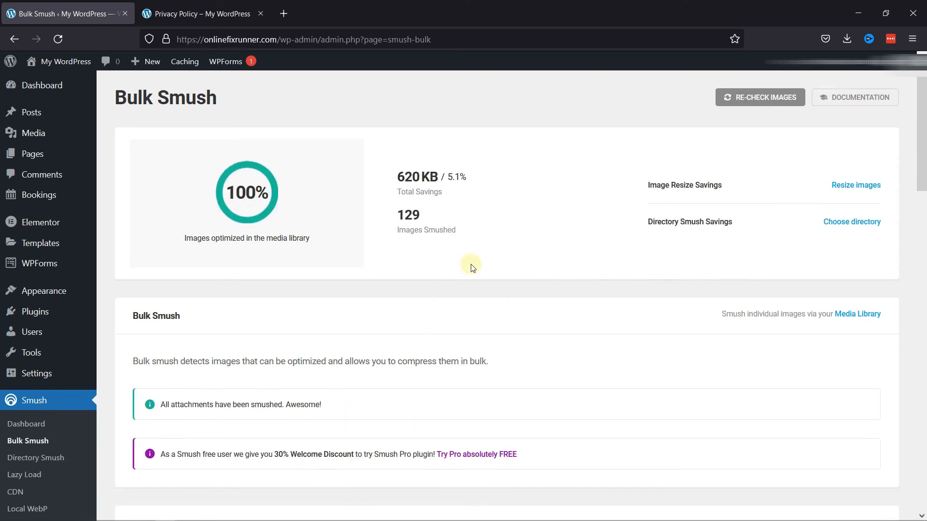
Step: Review the Bulk Smush settings, from the All and Custom image sizes down to the bulk restore options
scroll(472, 266, "down", 8)
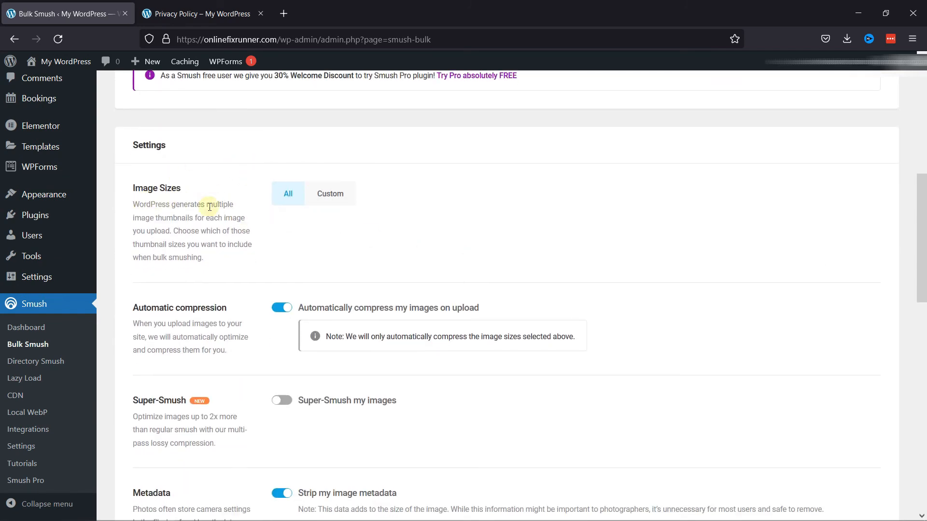
left_click(334, 205)
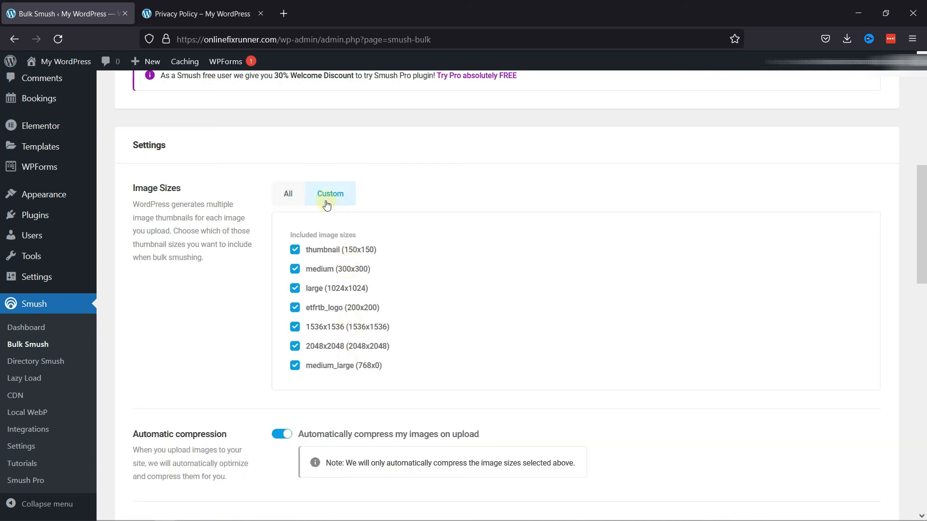
left_click(285, 195)
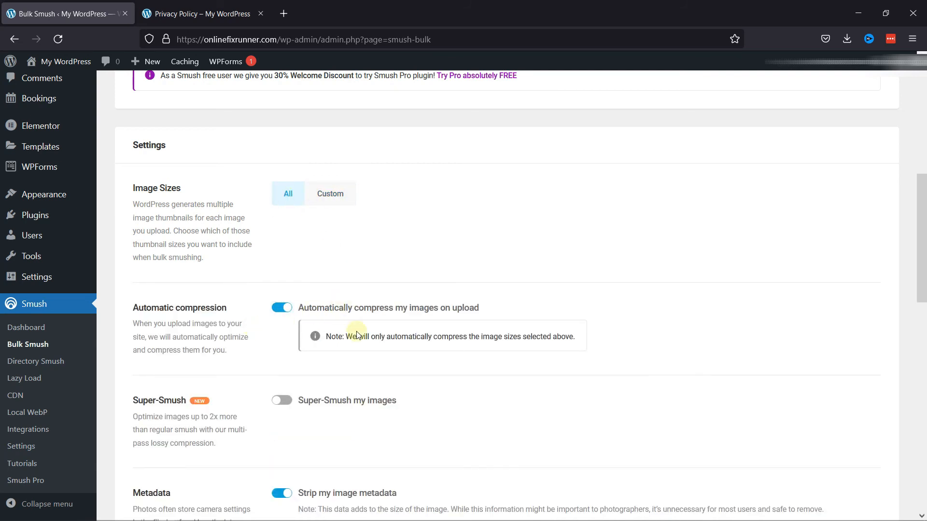
scroll(357, 335, "down", 3)
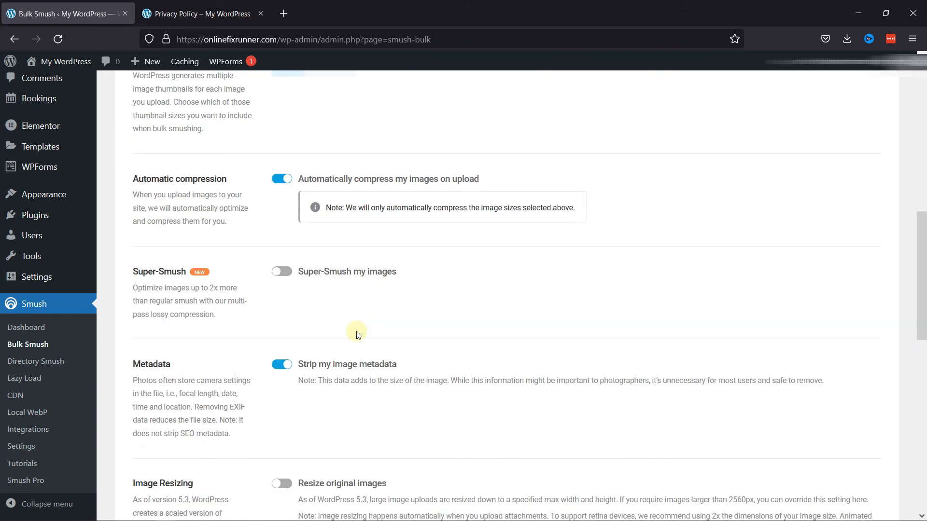
scroll(357, 334, "down", 10)
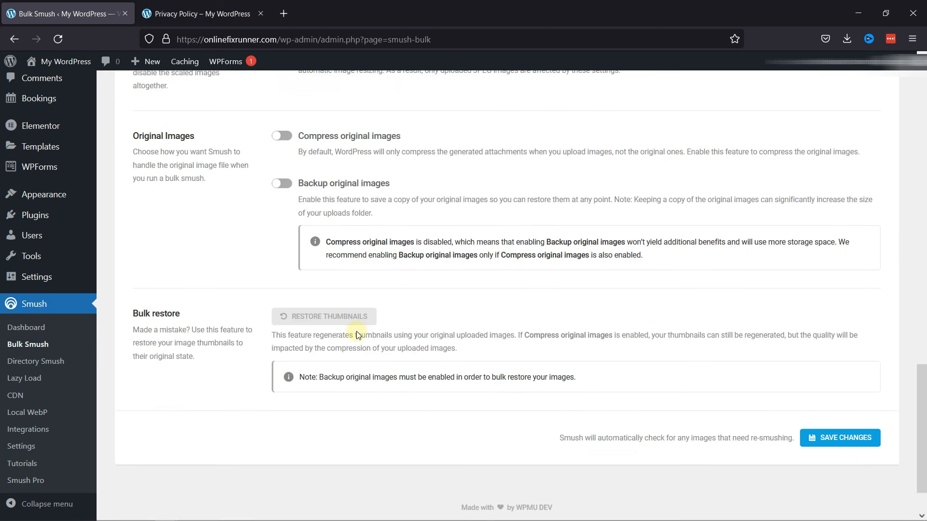
scroll(358, 334, "down", 1)
scroll(357, 335, "up", 9)
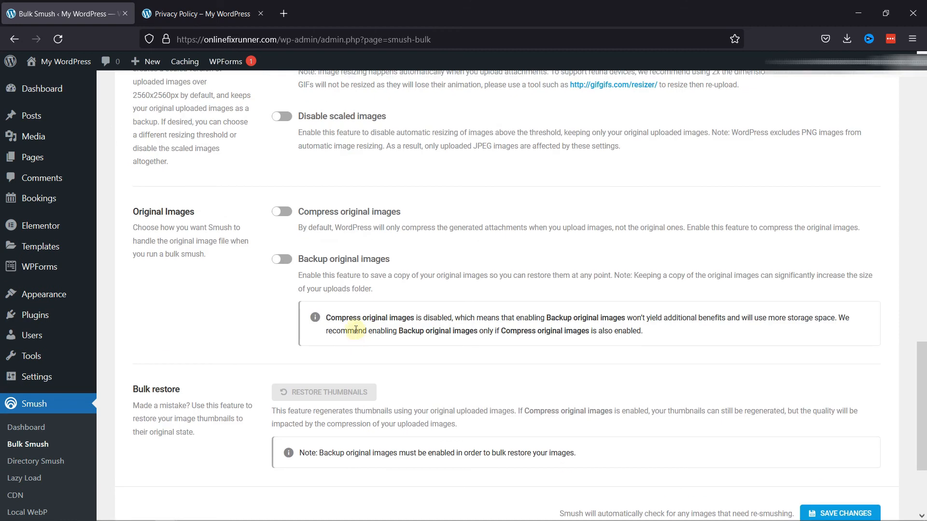
scroll(381, 319, "up", 9)
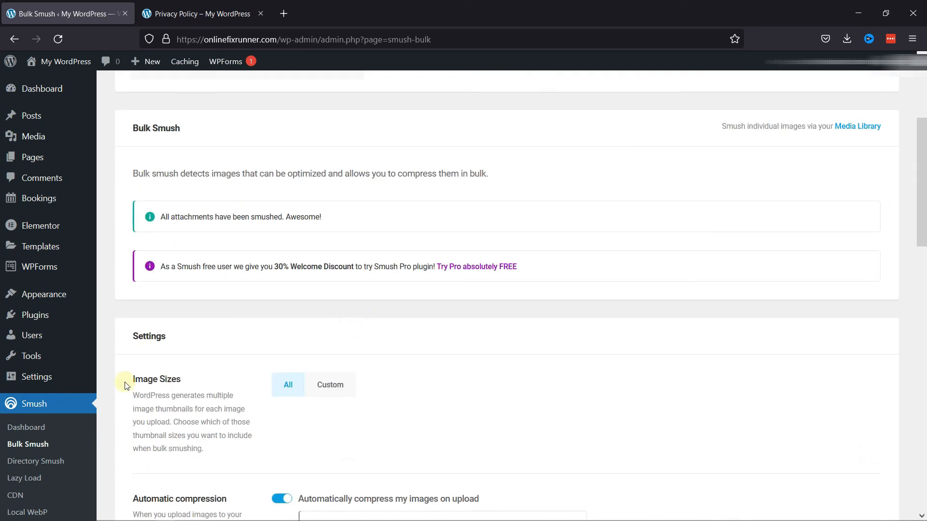
scroll(57, 387, "down", 2)
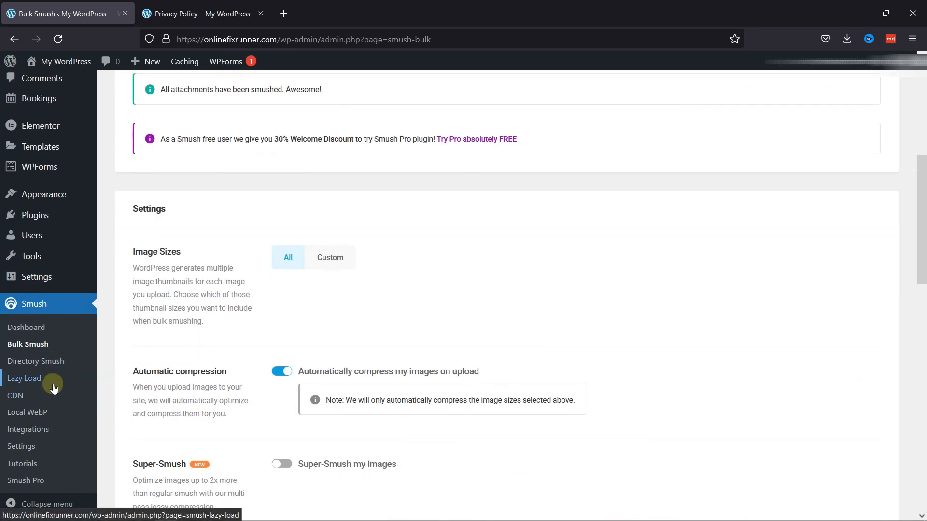
Step: Activate Smush's Lazy Load feature and review its media types, output locations, display animation and include/exclude post type settings
left_click(48, 385)
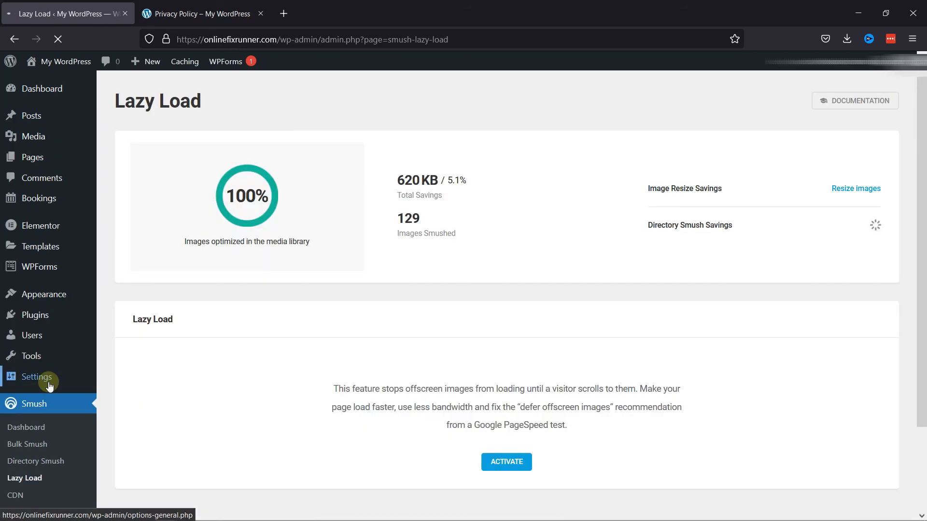
scroll(363, 365, "down", 3)
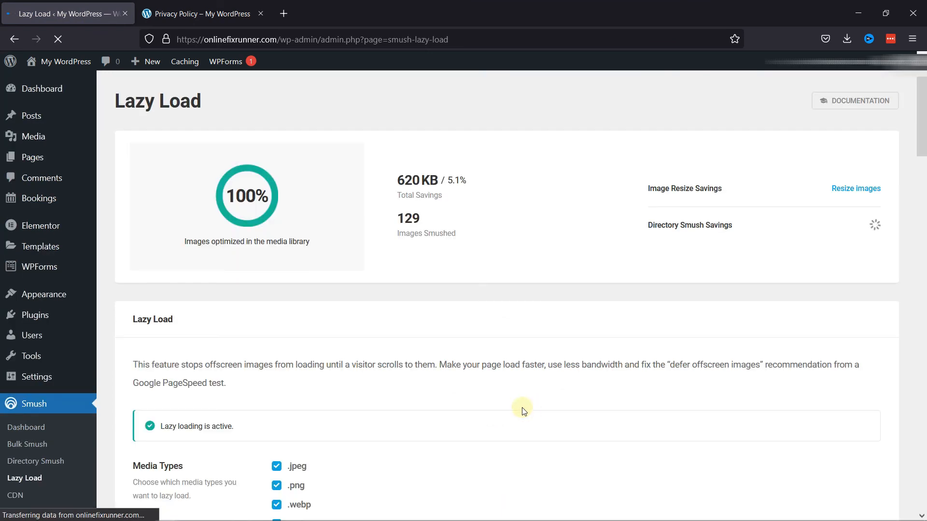
scroll(524, 411, "down", 3)
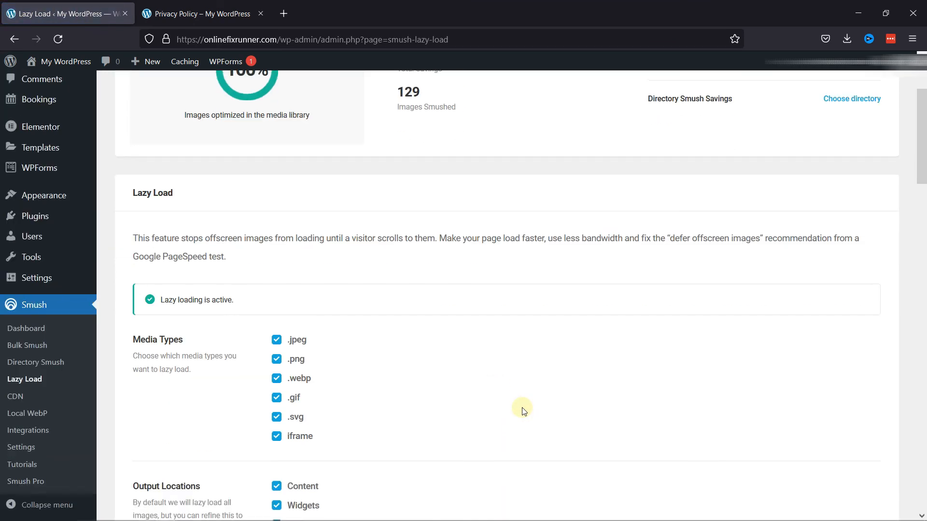
scroll(523, 411, "up", 1)
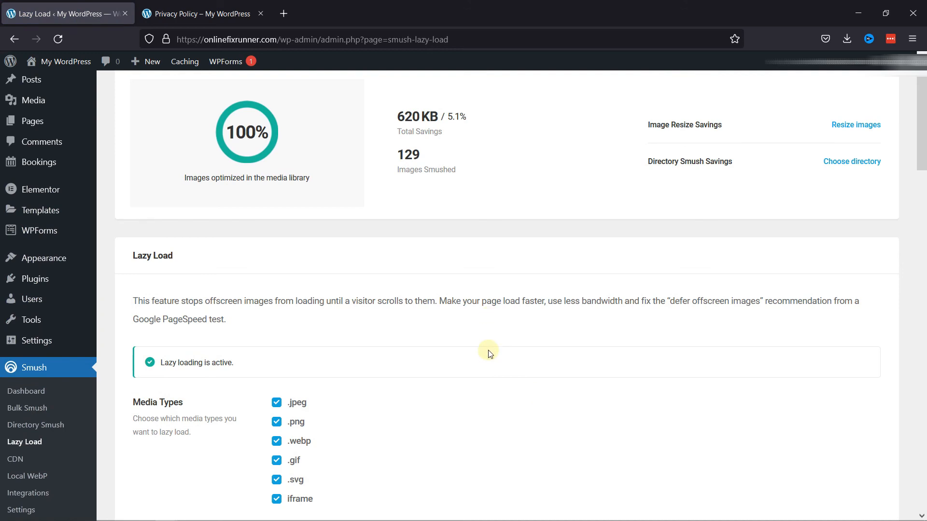
scroll(489, 353, "down", 7)
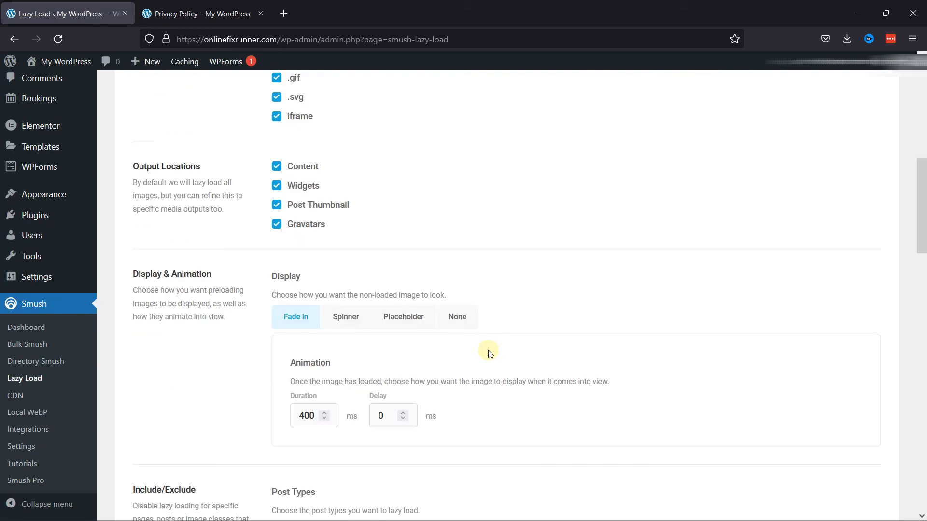
scroll(489, 353, "down", 4)
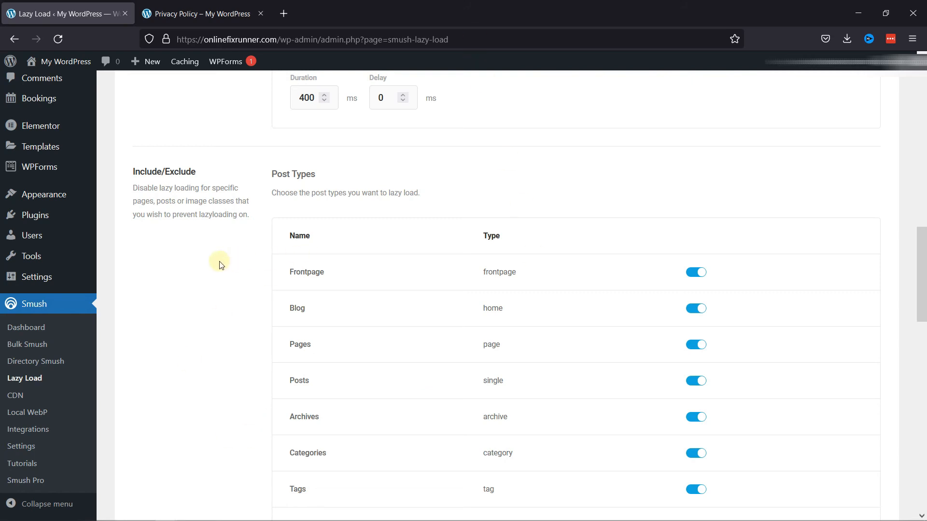
Step: Find the plugin "Health Check & Troubleshooting" by searching for health check and troubleshooting, and install and activate it
mouse_move(74, 214)
left_click(126, 233)
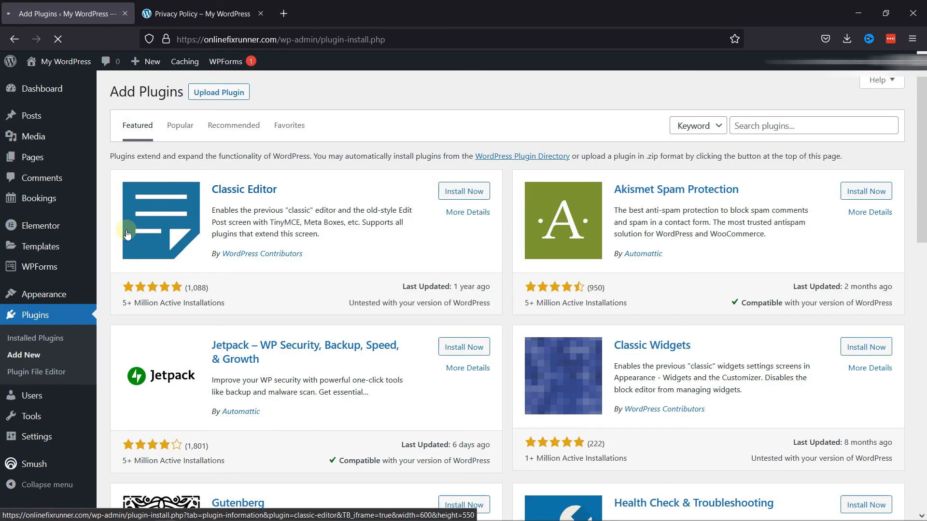
left_click(743, 124)
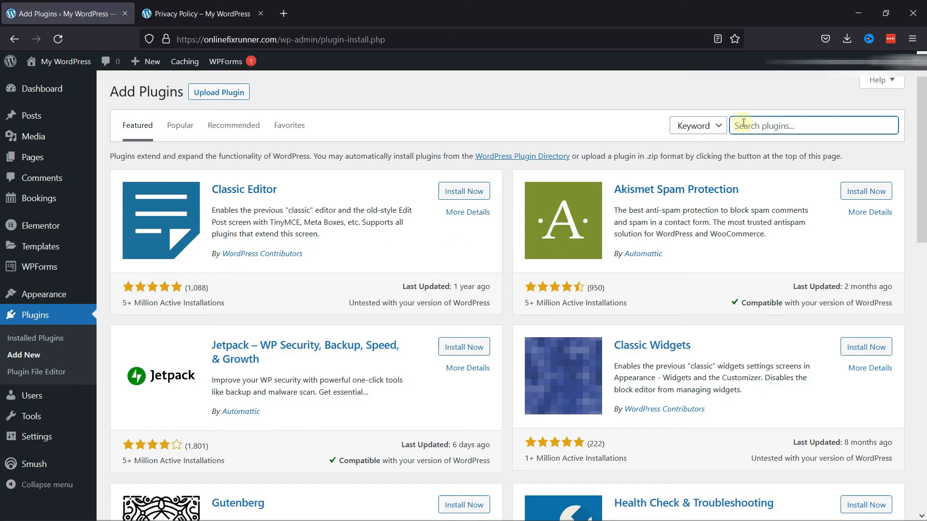
type("healtcheck and troubleshooting")
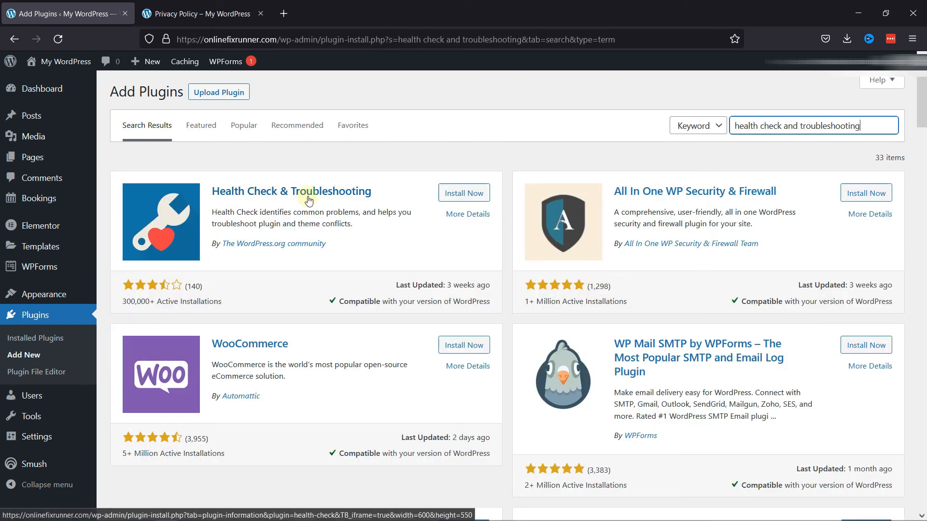
left_click(461, 191)
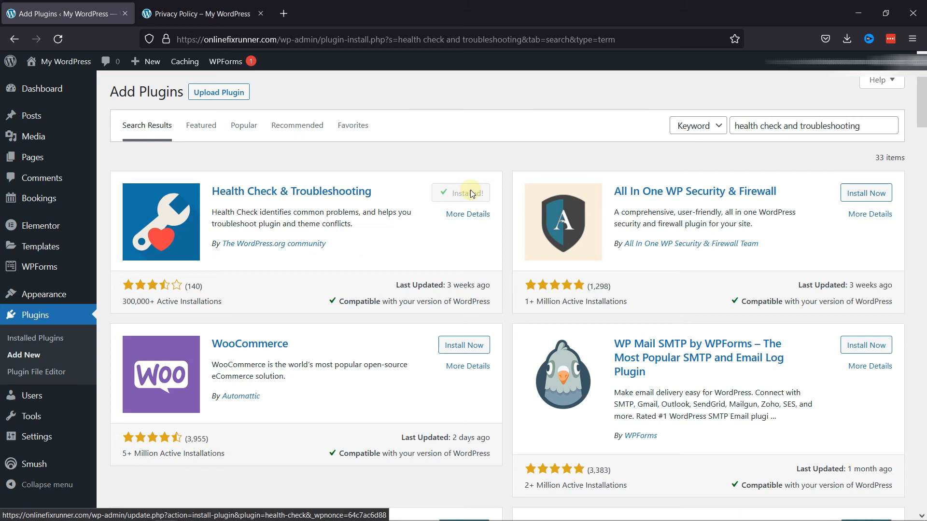
left_click(471, 193)
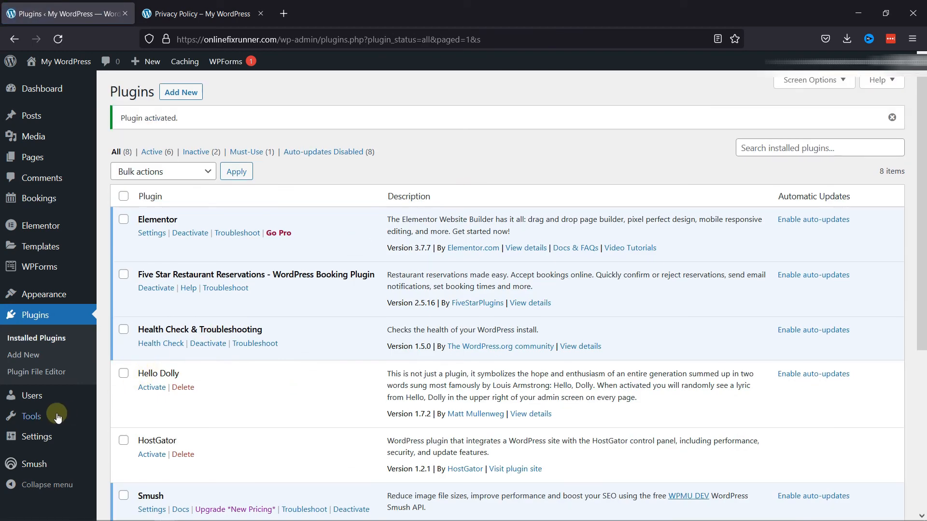
Step: Examine the Site Health status recommendations and the description of Troubleshooting mode
mouse_move(61, 418)
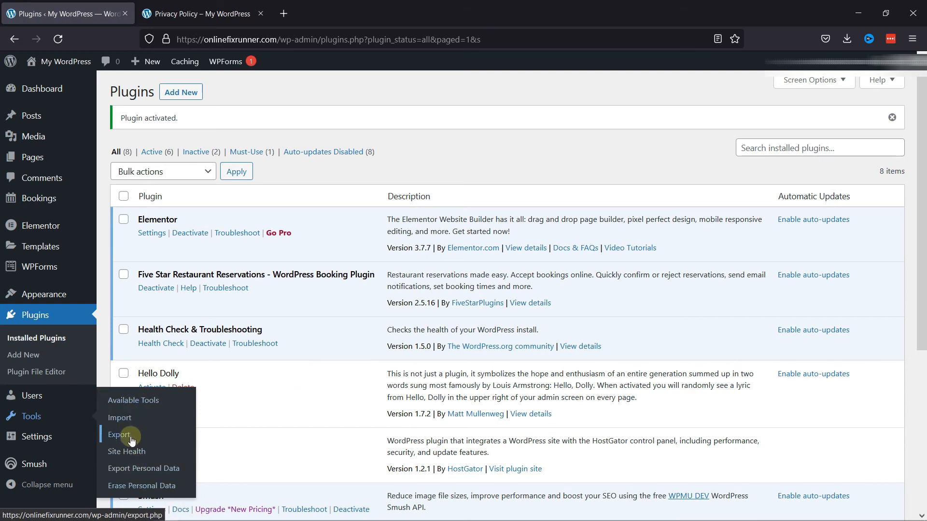
left_click(129, 456)
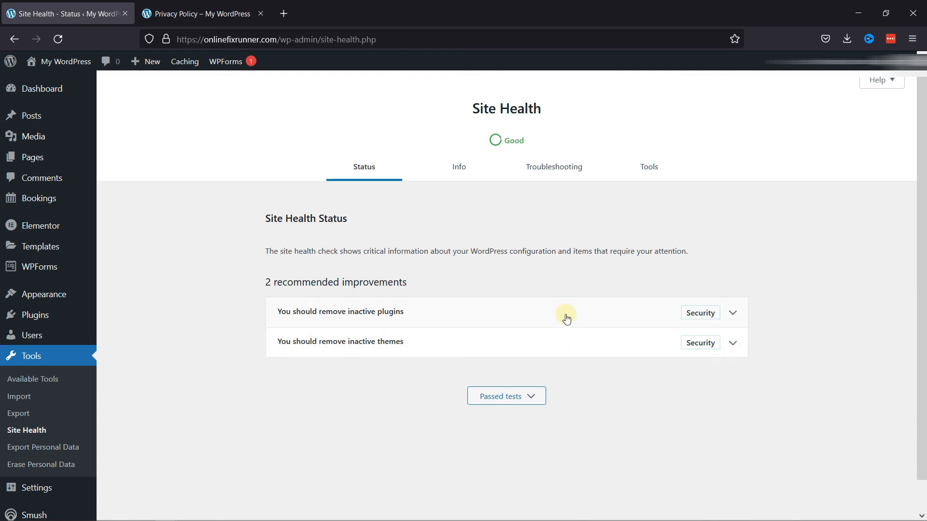
left_click(578, 172)
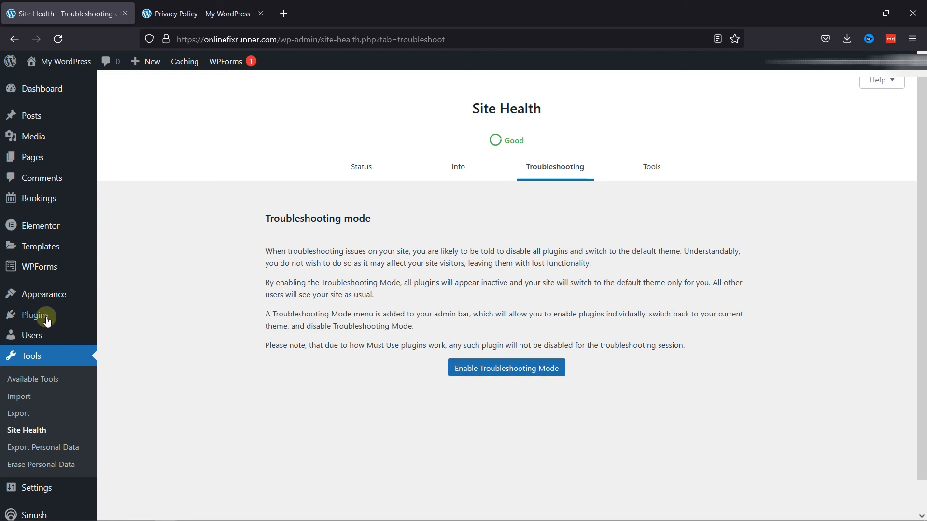
Step: Find the plugin "CookieYes | GDPR Cookie Consent & Compliance Notice" by searching for cookies, and install and activate it
mouse_move(43, 314)
left_click(121, 332)
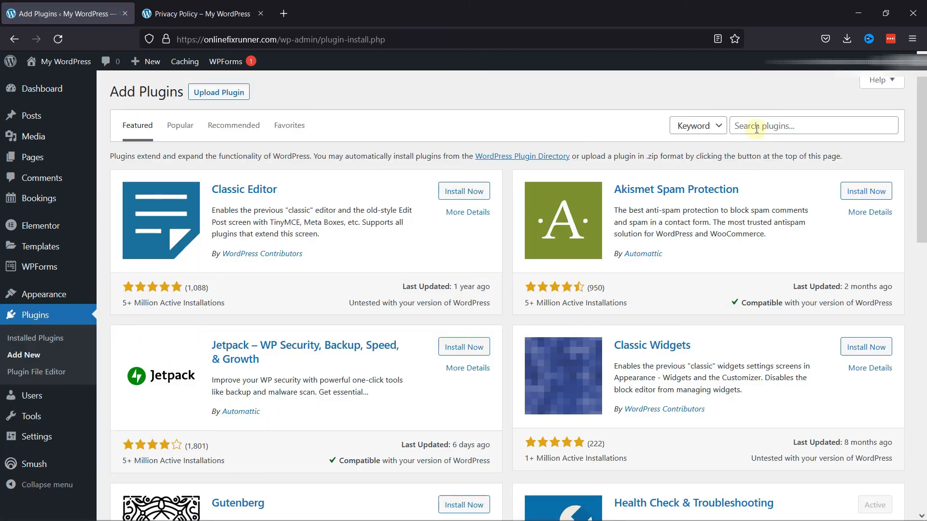
left_click(757, 128)
type("cookies")
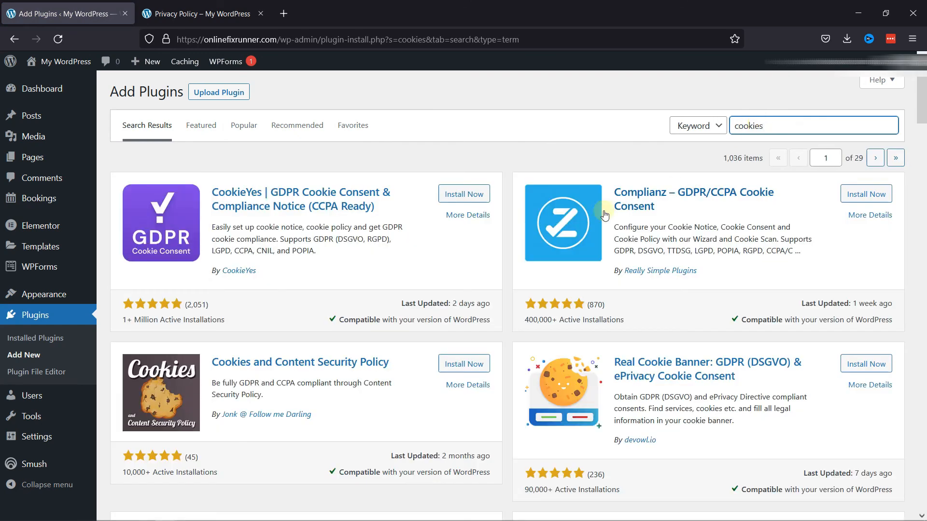
left_click(464, 194)
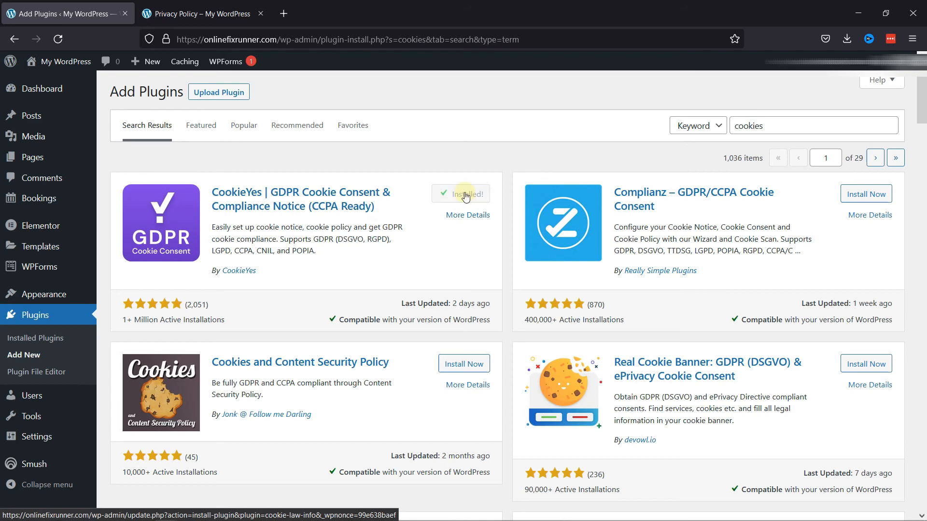
left_click(466, 195)
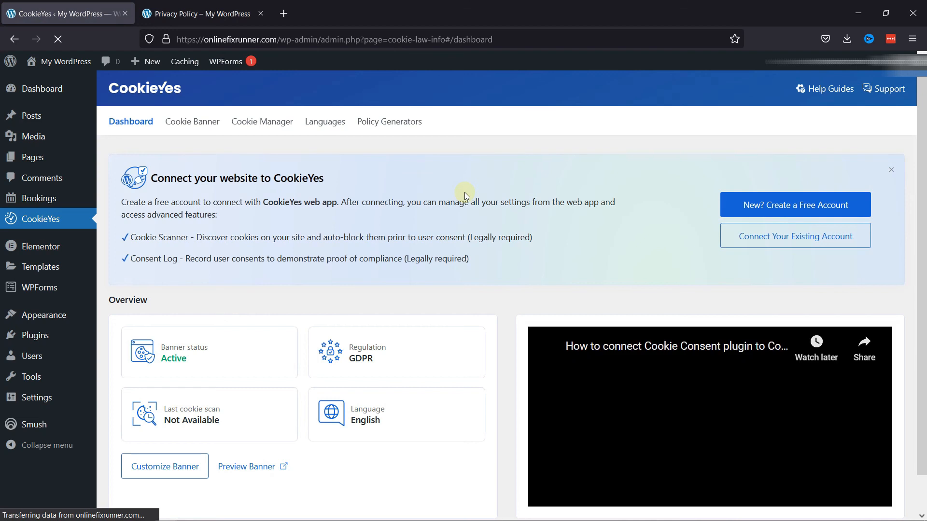
Step: Review the CookieYes overview and the cookie banner's general settings, including the consent template choices and the banner preview
scroll(464, 192, "down", 1)
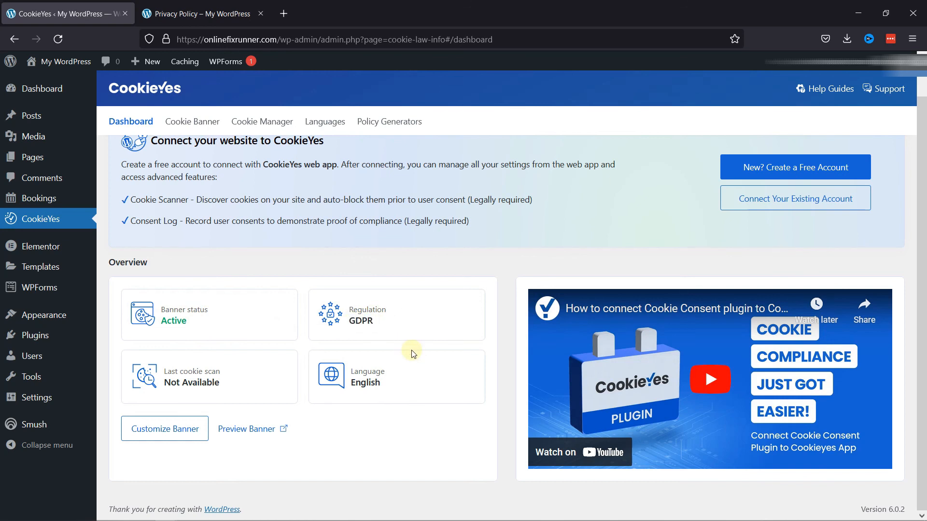
left_click(182, 128)
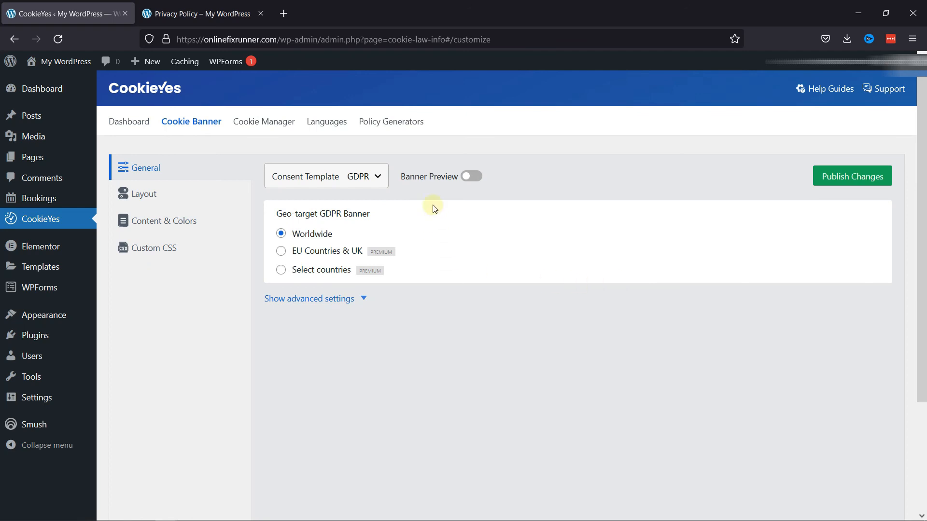
left_click(370, 185)
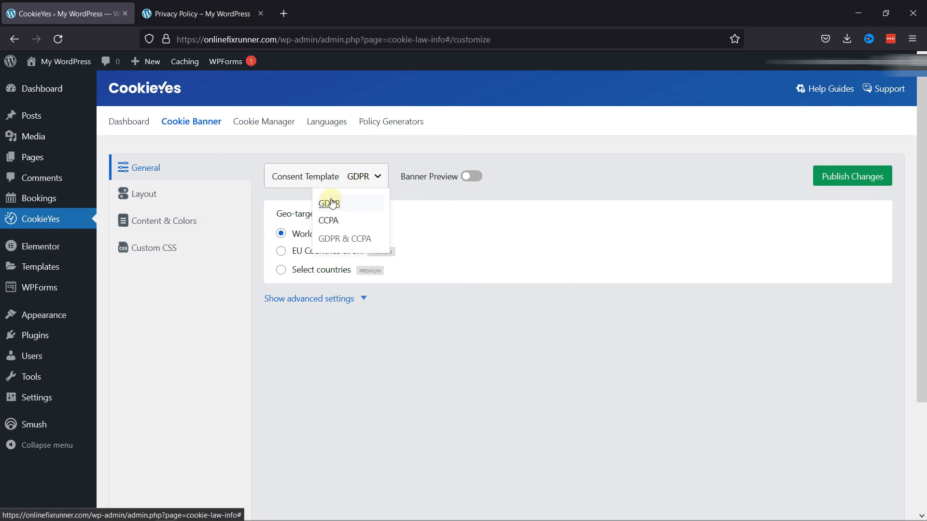
left_click(540, 248)
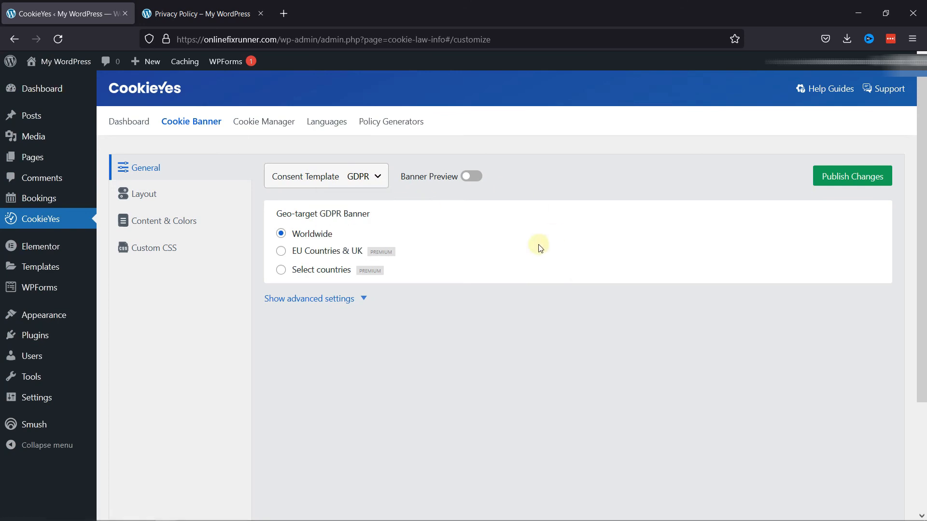
left_click(468, 177)
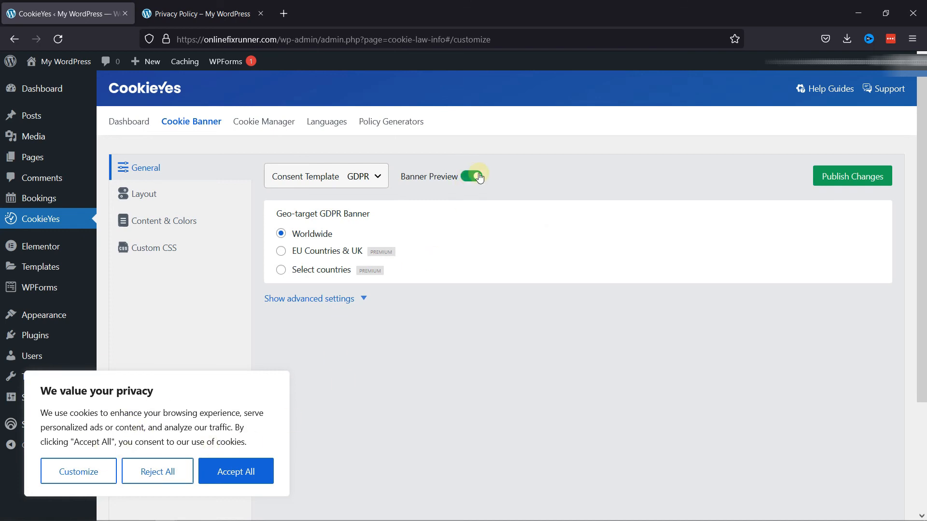
left_click(479, 177)
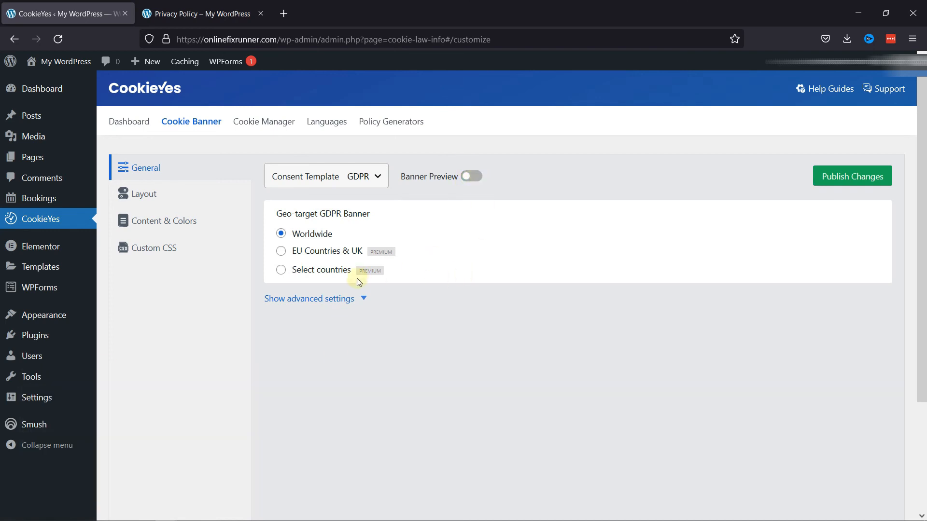
Step: Try other cookie banner layouts with the preview on, and choose the Box Type layout with the box in the lower-right corner
left_click(156, 204)
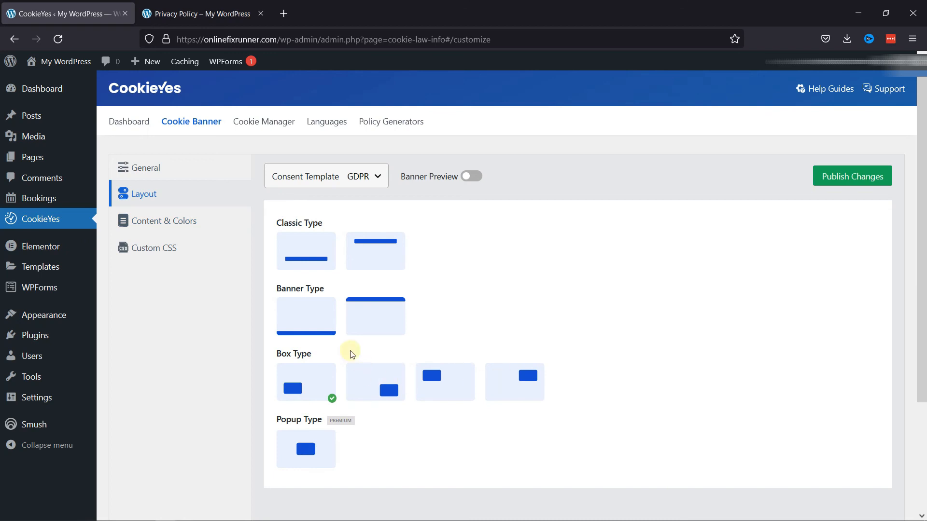
left_click(300, 264)
left_click(472, 177)
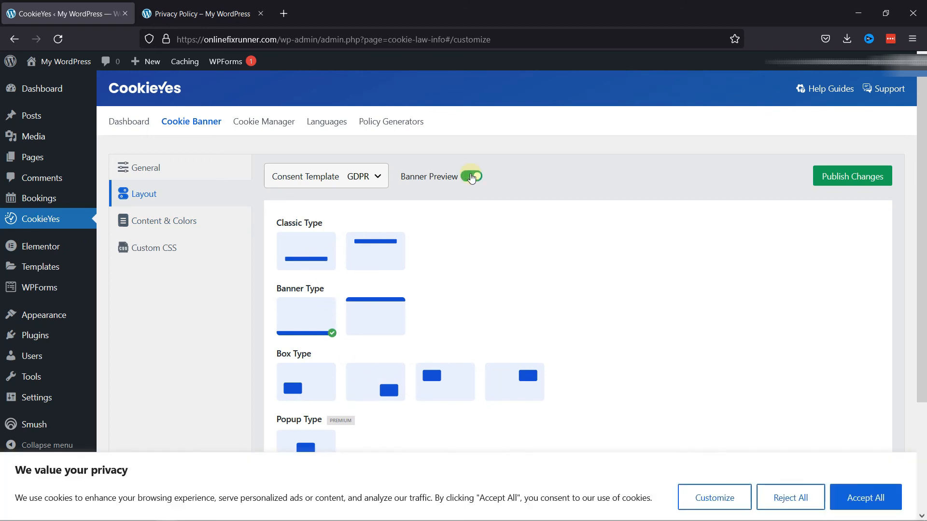
left_click(471, 177)
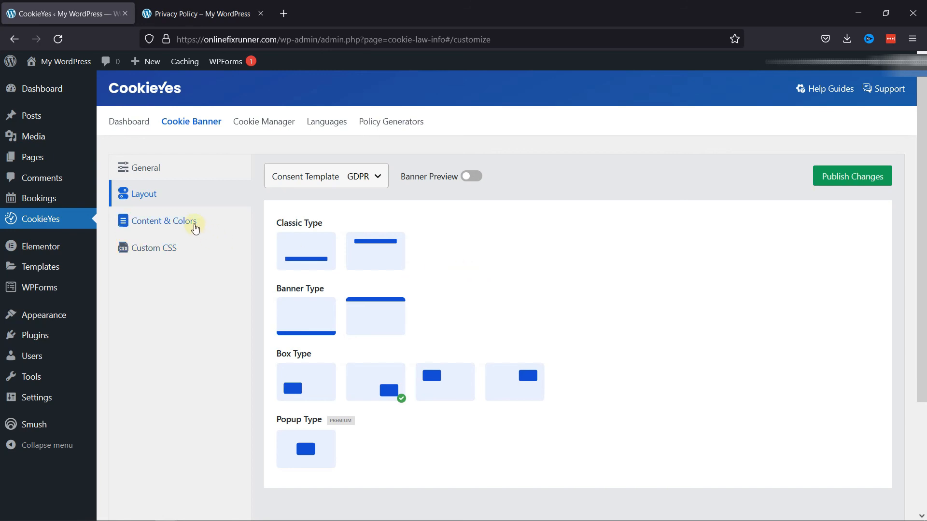
Step: Set the cookie banner's colour scheme to Dark with the banner preview enabled, trying the Custom scheme as well
left_click(195, 228)
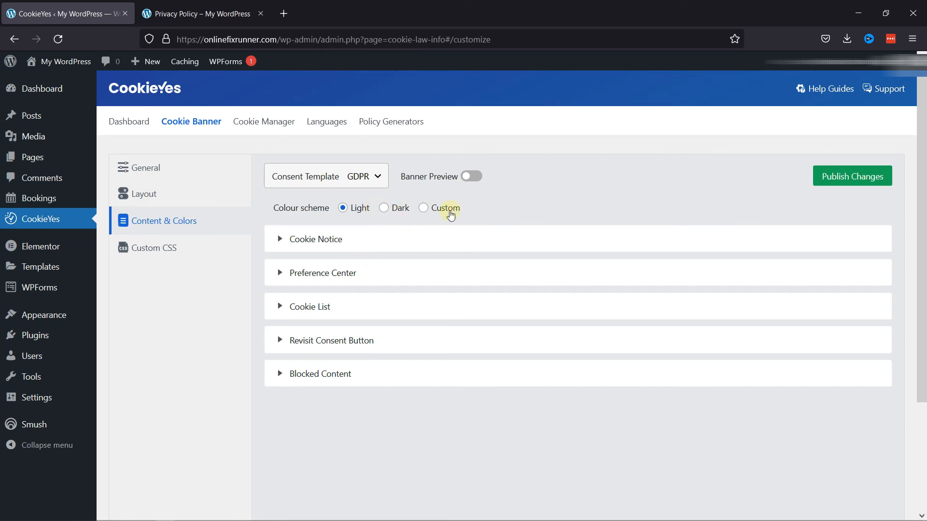
left_click(471, 178)
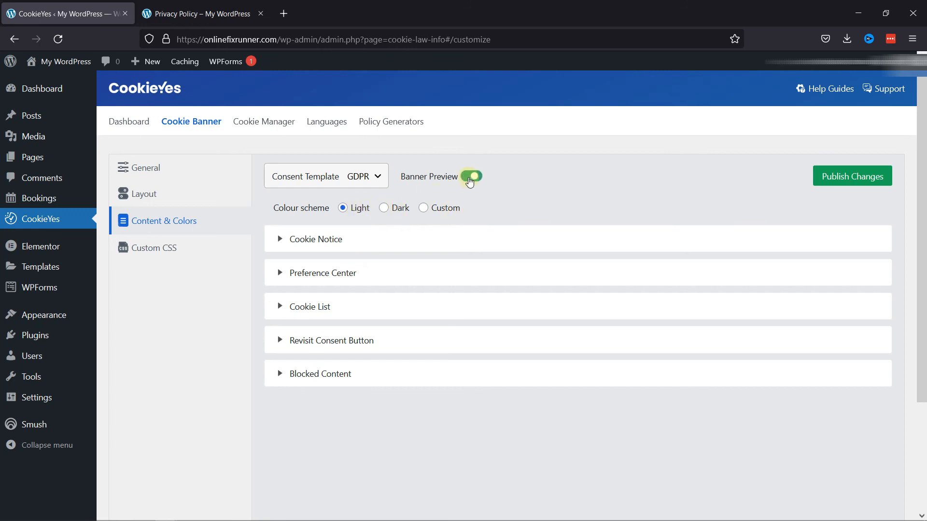
left_click(385, 209)
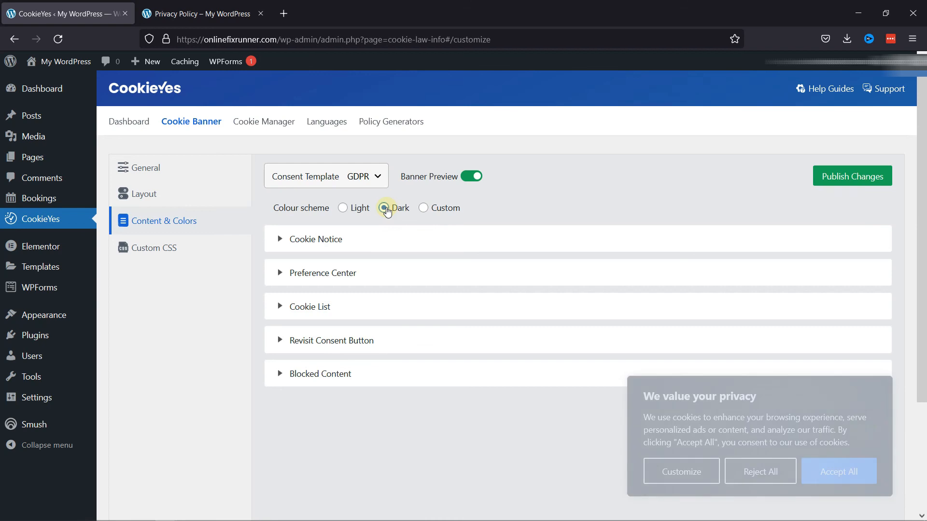
left_click(423, 209)
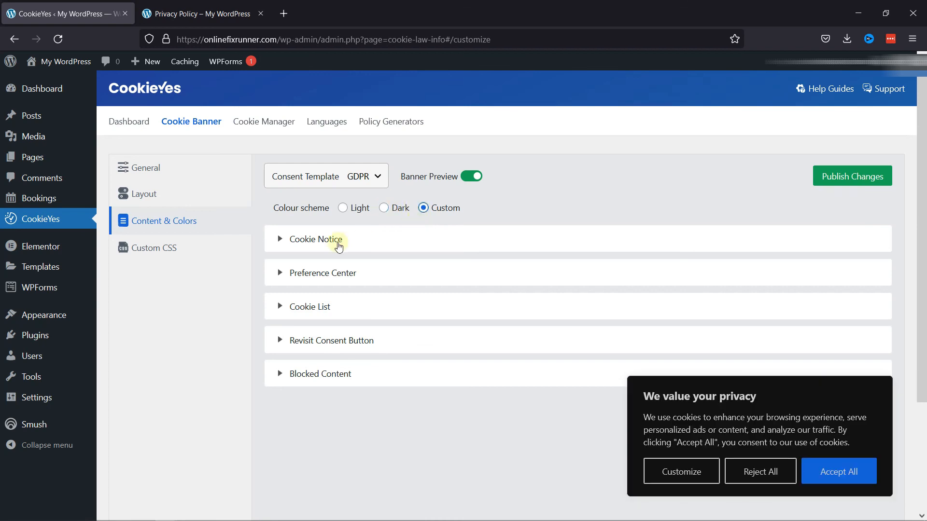
left_click(384, 208)
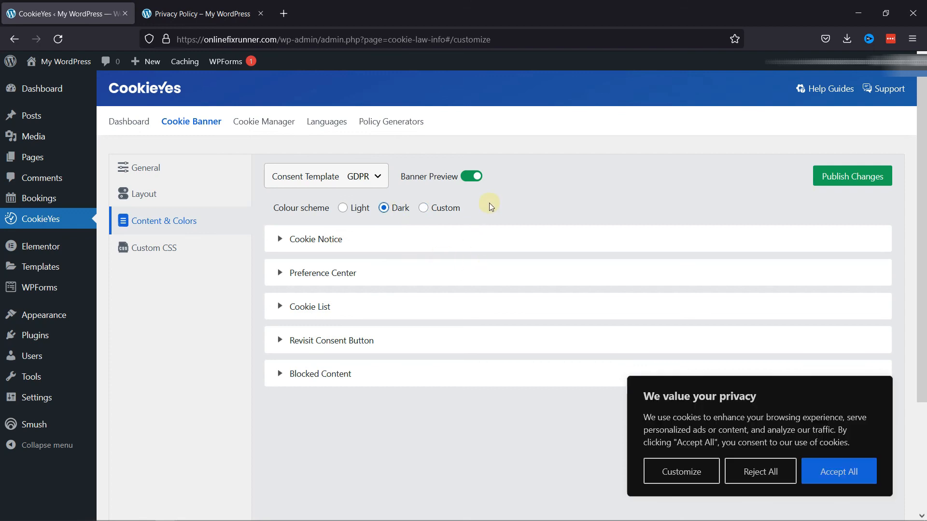
Step: Review the Cookie Notice title, message, colours and button options, and collapse the section
left_click(332, 246)
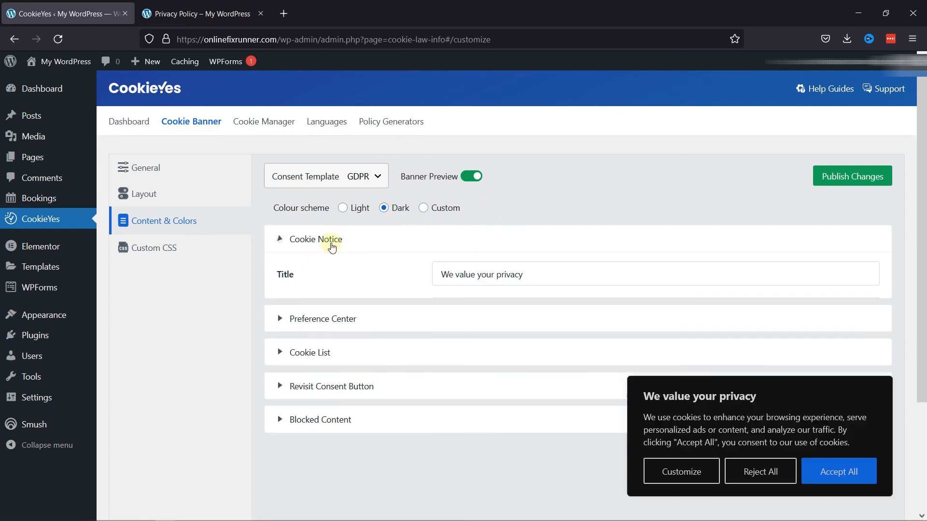
scroll(483, 261, "down", 2)
scroll(483, 261, "down", 2)
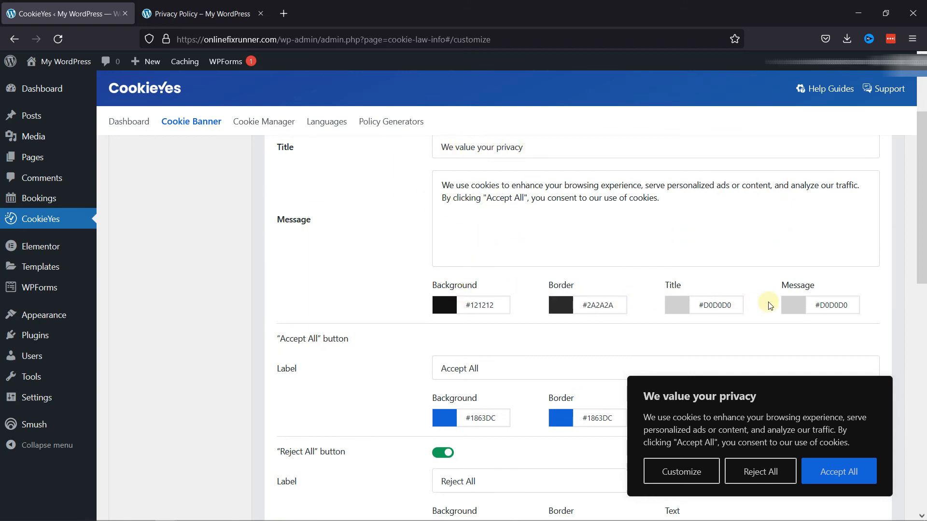
scroll(551, 324, "down", 3)
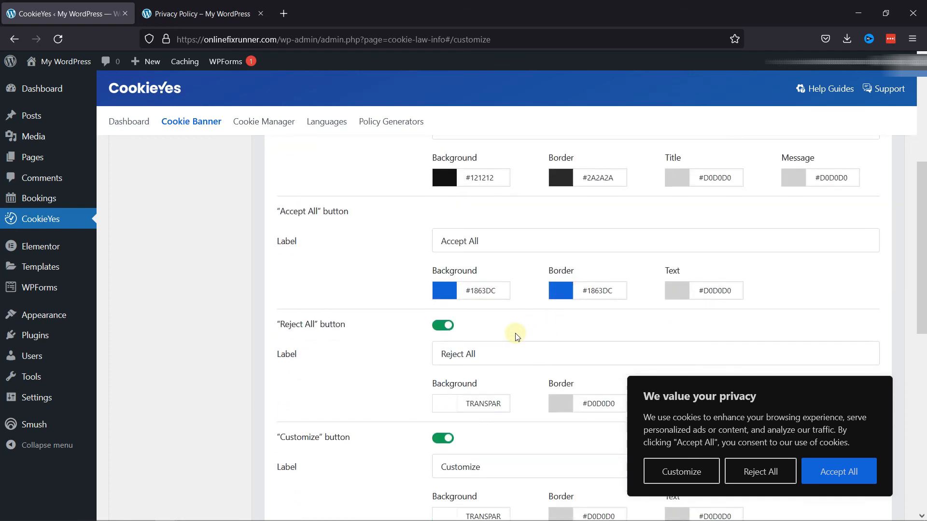
scroll(515, 334, "down", 7)
scroll(516, 333, "down", 2)
scroll(459, 342, "up", 15)
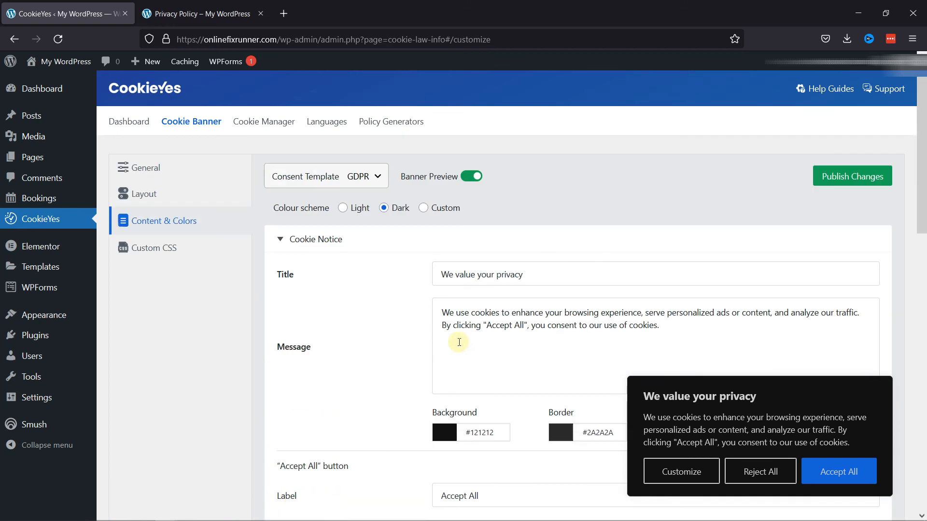
left_click(338, 242)
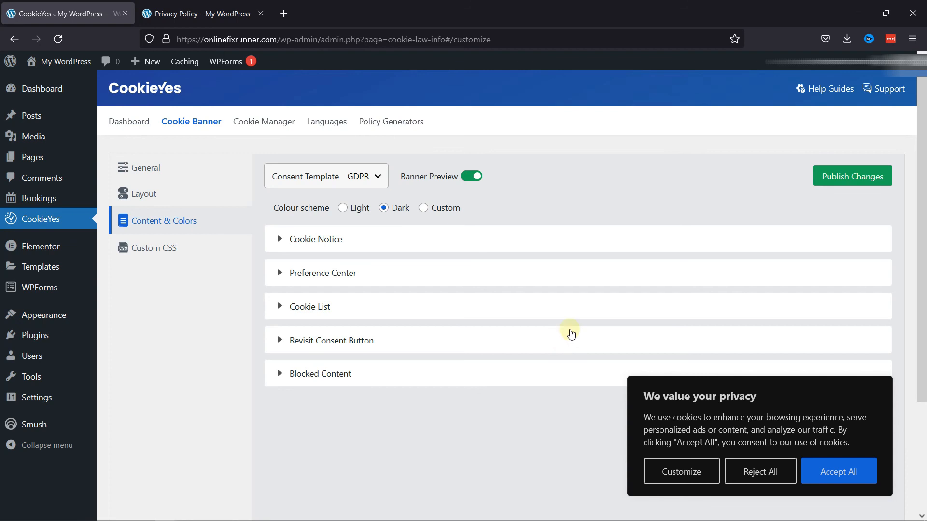
Step: Publish the cookie banner changes, and look through the Cookie Manager, Languages and Policy Generators pages
left_click(827, 177)
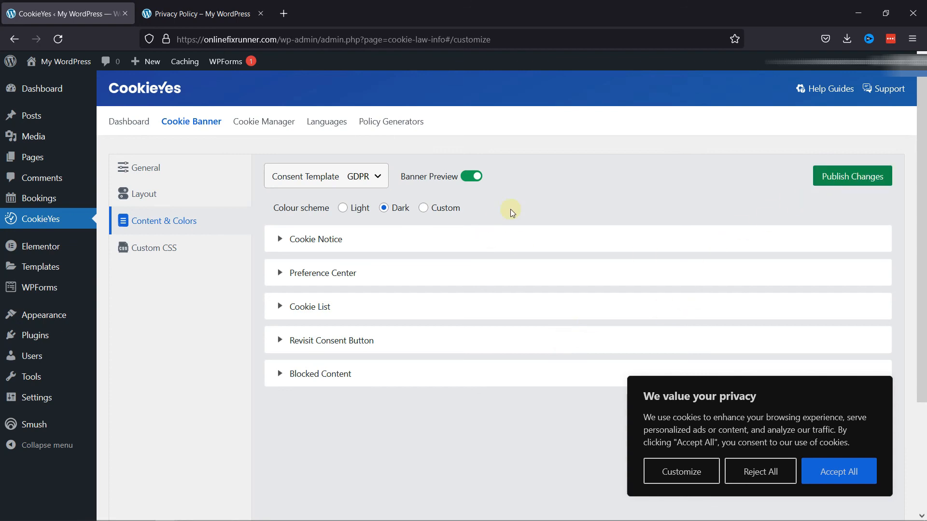
left_click(263, 128)
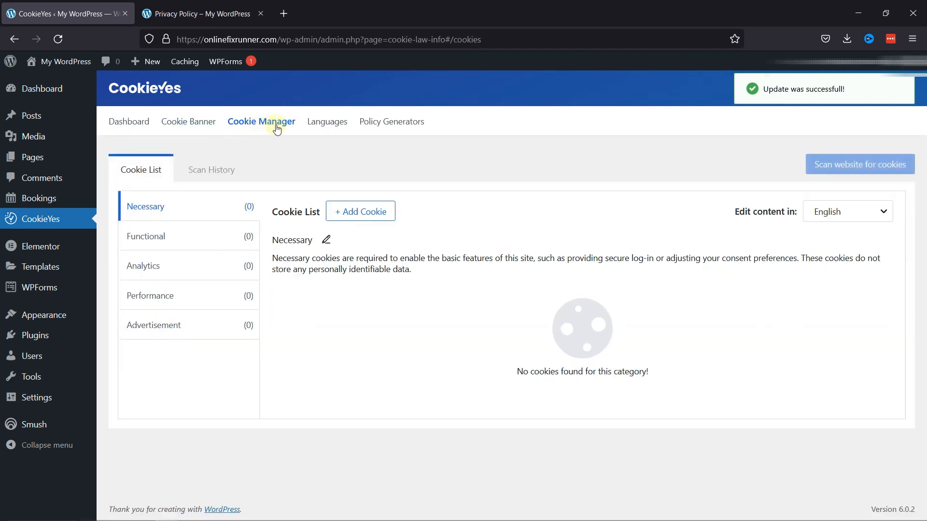
left_click(336, 127)
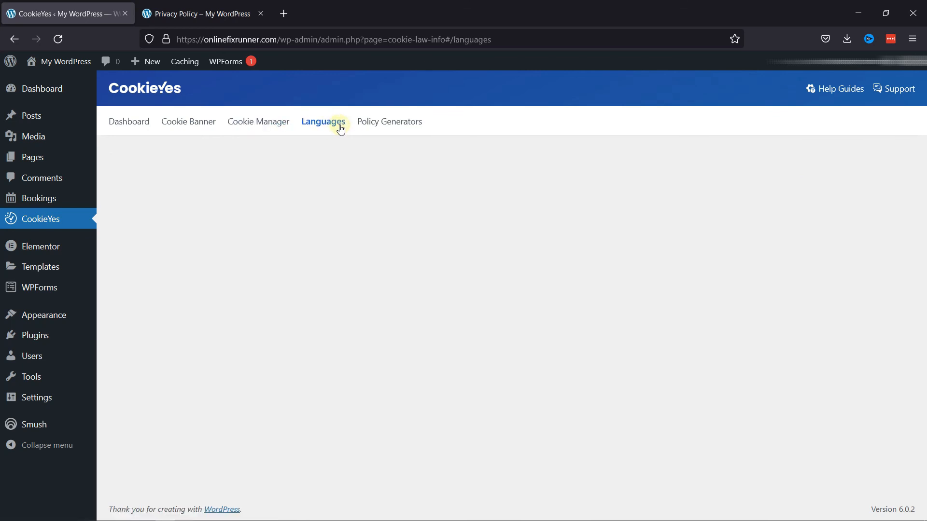
left_click(391, 128)
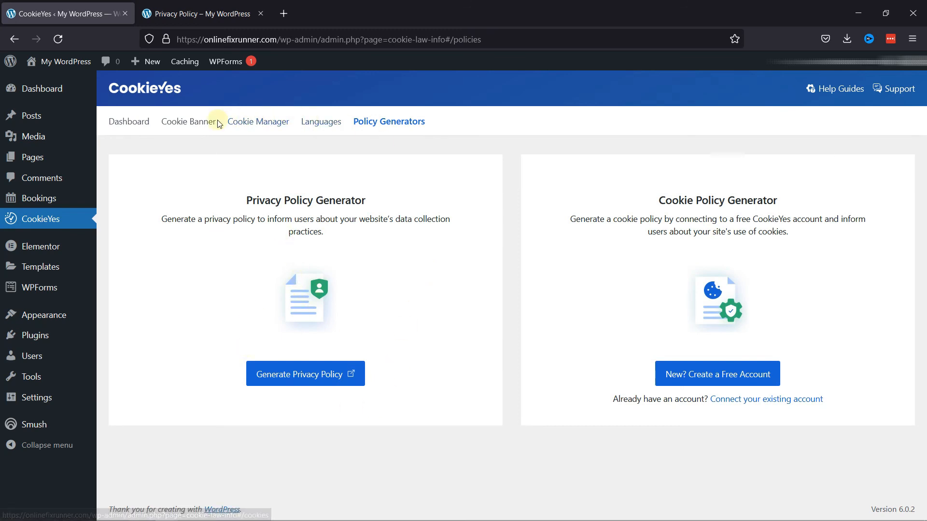
mouse_move(64, 89)
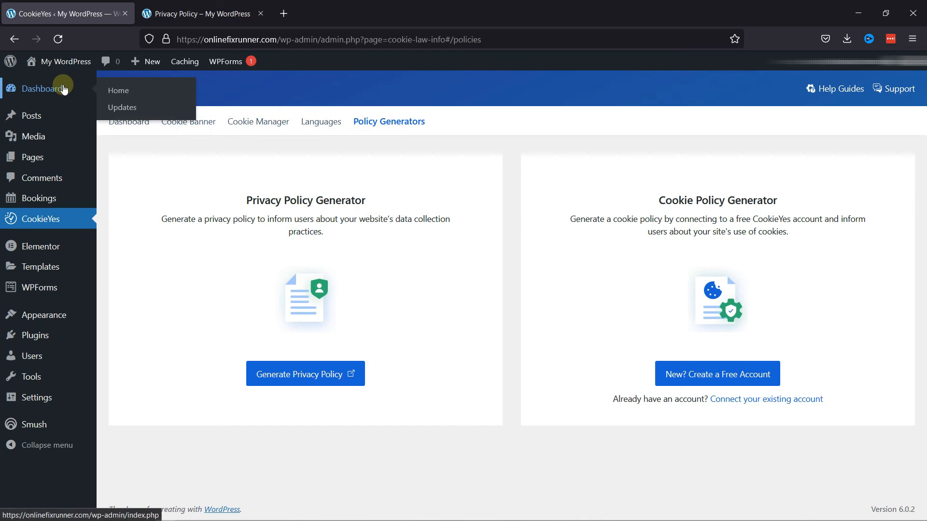
left_click(176, 125)
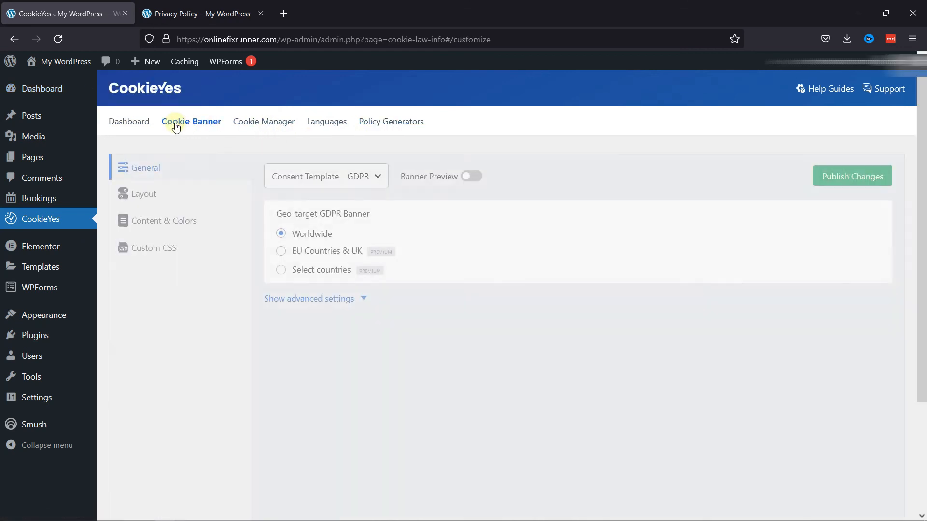
Step: Copy the site's base address from the Privacy Policy page and load it in a new private browser window
left_click(184, 4)
left_click_drag(277, 43, 181, 53)
key("ctrl+c")
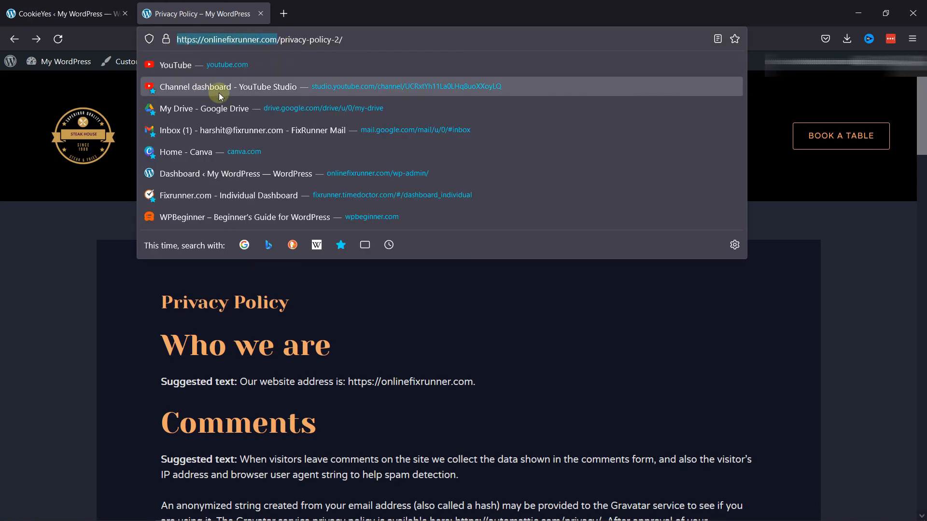
left_click(758, 234)
left_click(913, 38)
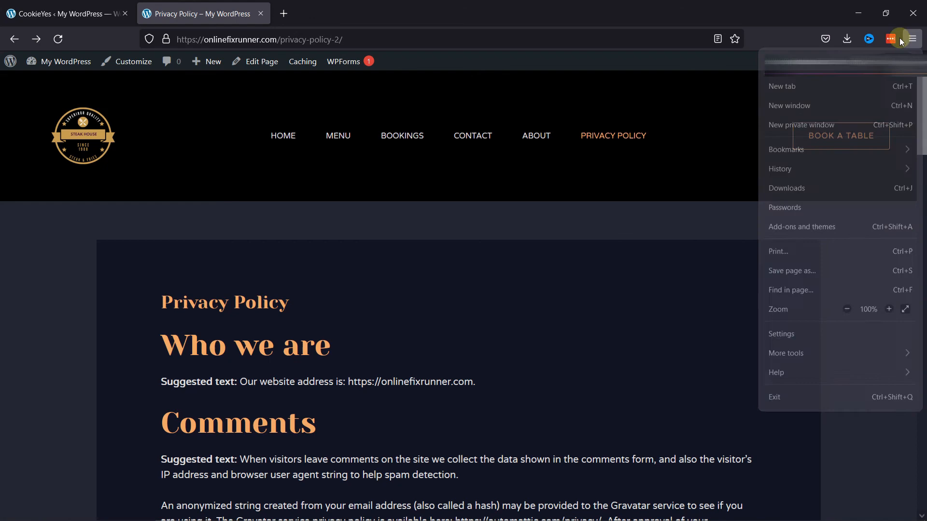
left_click(801, 126)
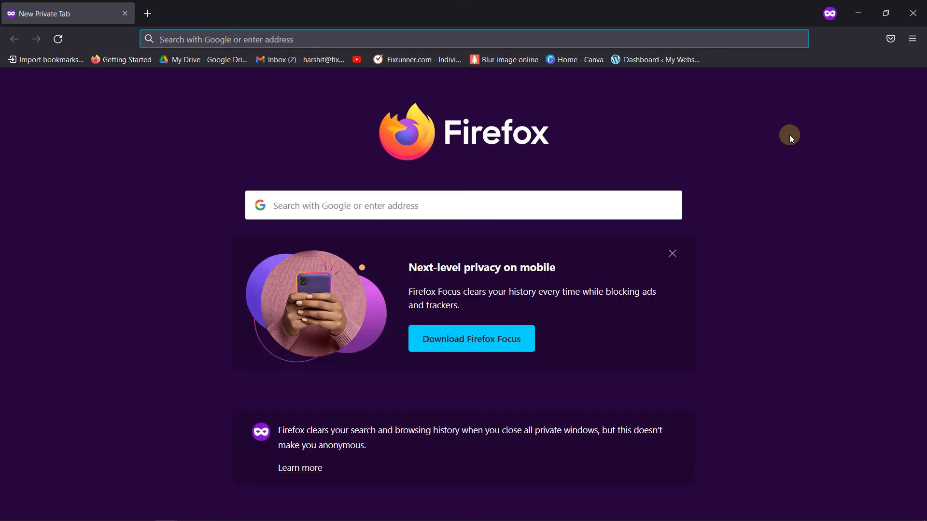
key("ctrl+v")
key("Return")
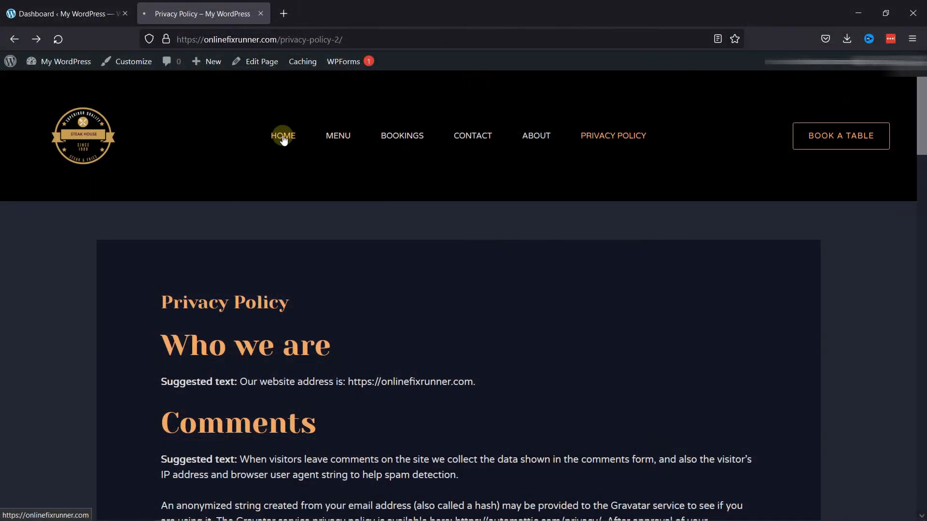
Step: Accept all cookies in the consent banner on the site's home page, and open the Bookings & Reservations page
left_click(283, 137)
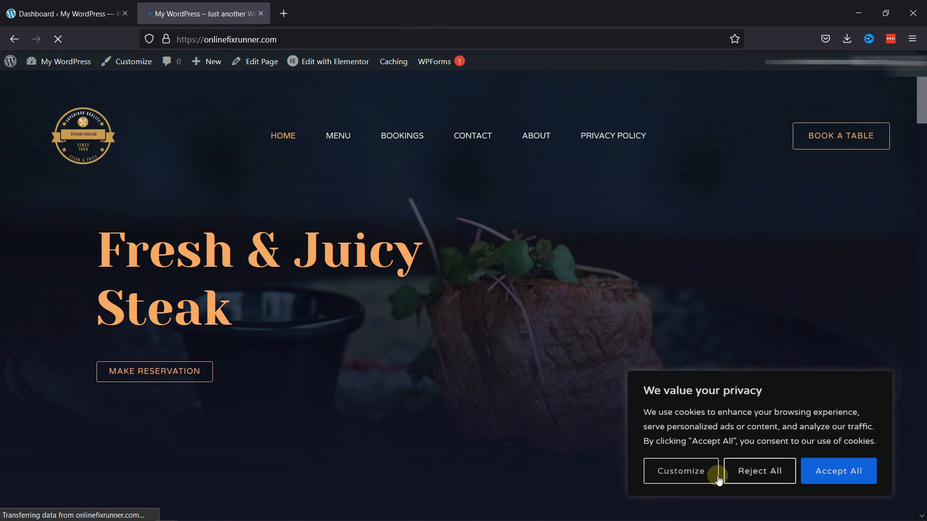
left_click(816, 470)
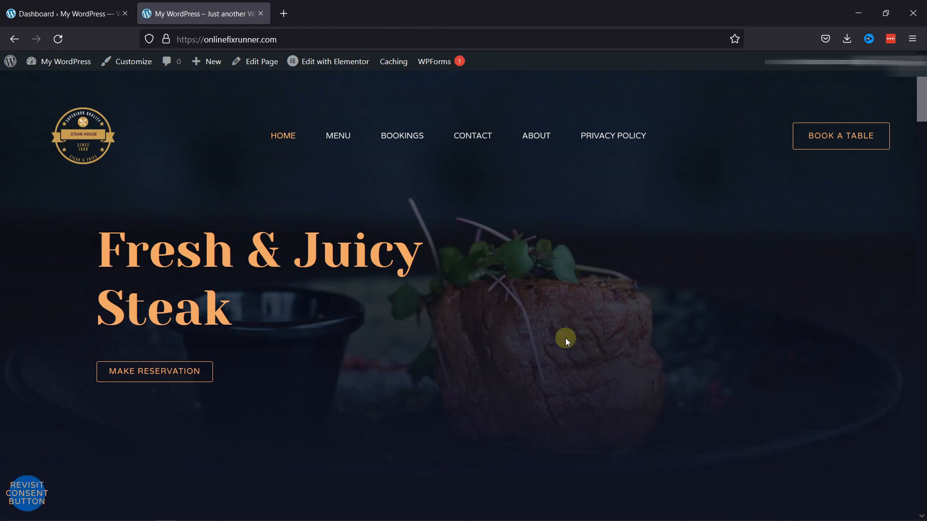
left_click(400, 134)
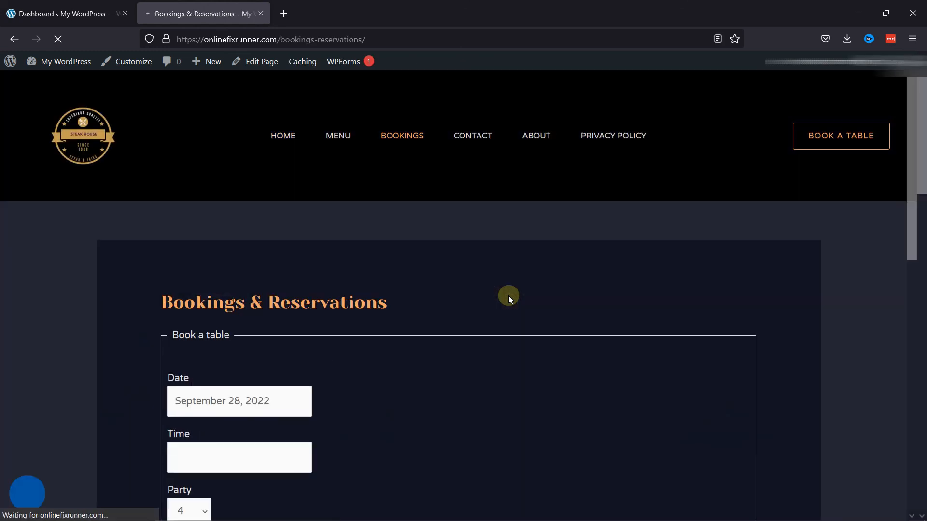
scroll(502, 262, "down", 1)
scroll(503, 262, "down", 3)
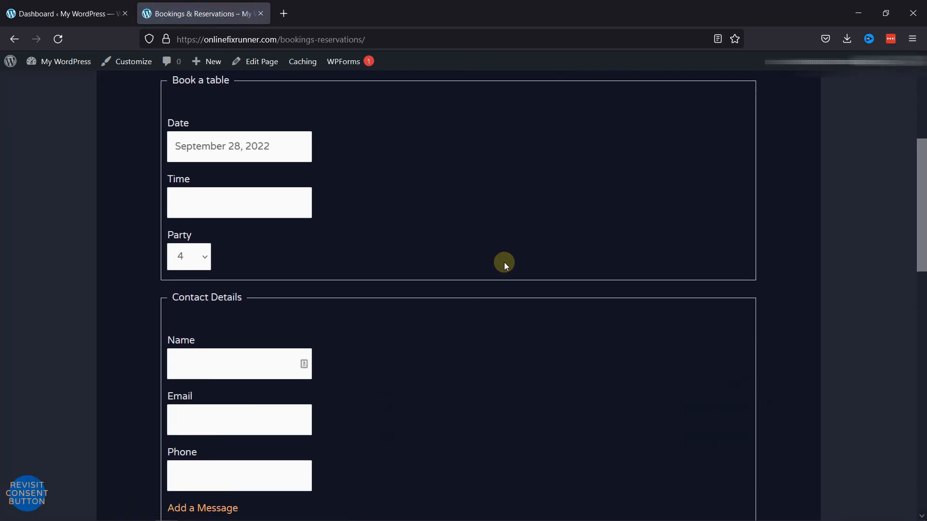
Step: Set the table booking to September 29, 2022 at 4:30 PM for a party of 7
left_click(255, 151)
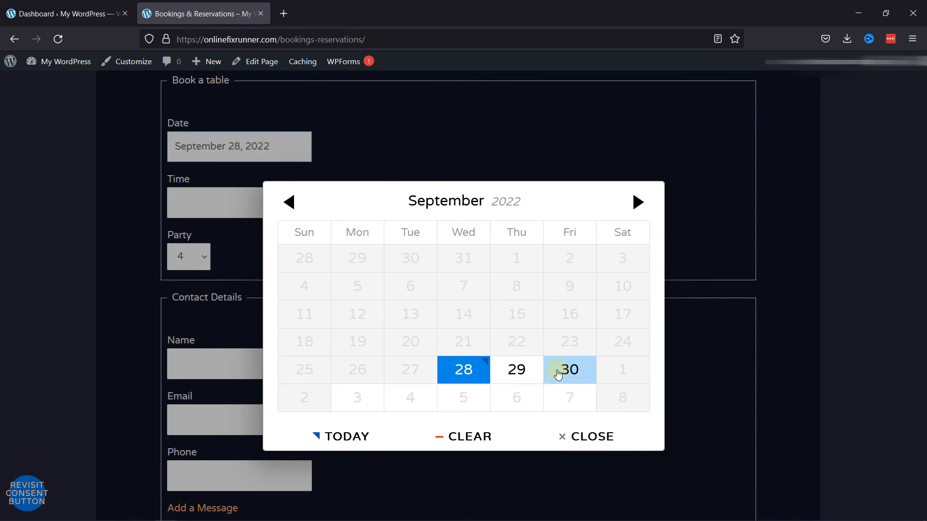
left_click(520, 373)
left_click(285, 195)
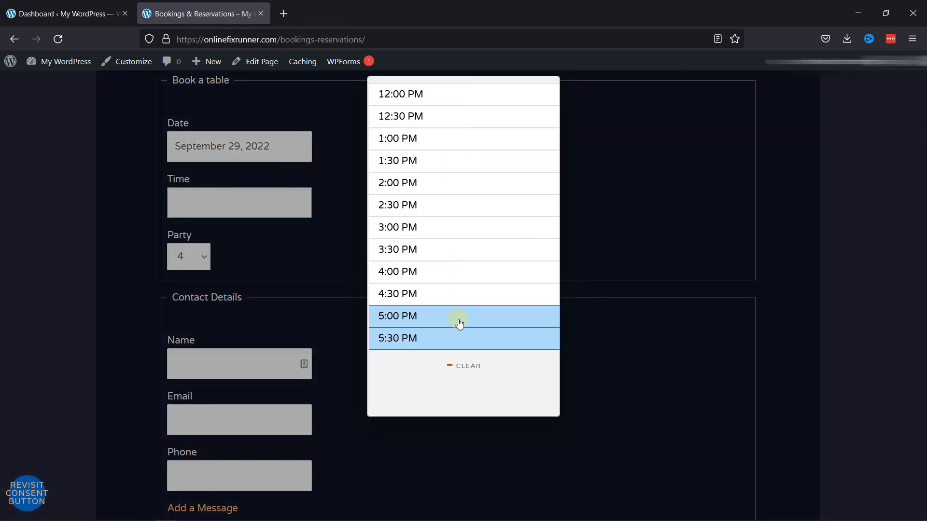
left_click(403, 294)
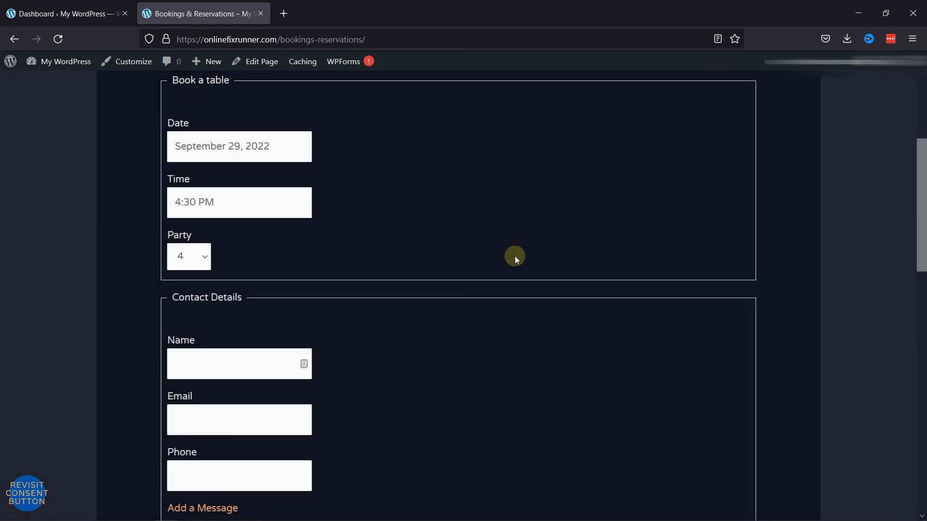
left_click(203, 261)
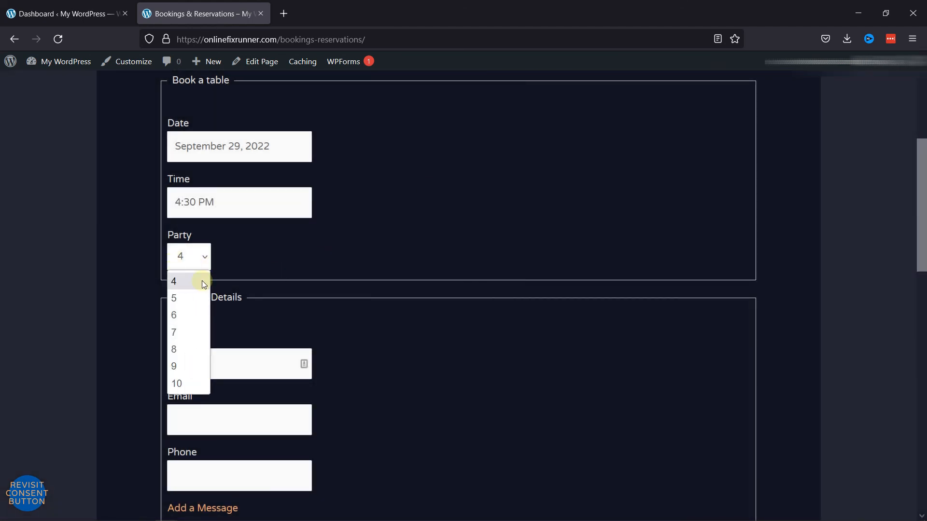
left_click(184, 330)
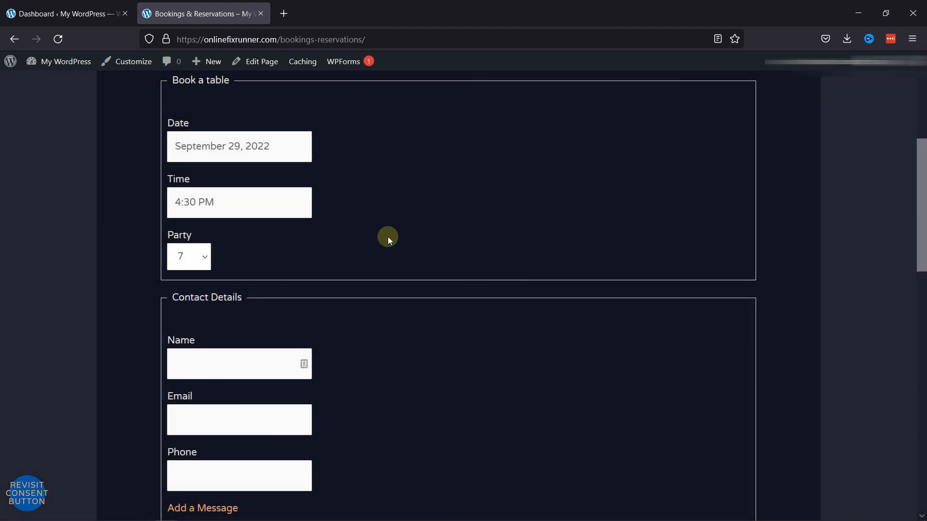
Step: Fill in the booking's contact details with the name "test", an e-mail address and a phone number
scroll(388, 240, "down", 4)
left_click(236, 184)
type("test")
key("Tab")
type("t")
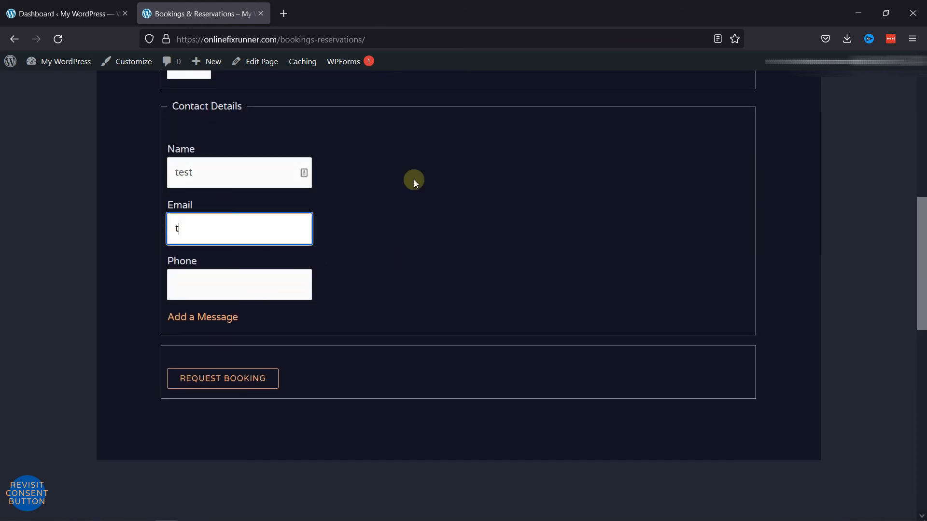
type("est@gmail.com")
key("Tab")
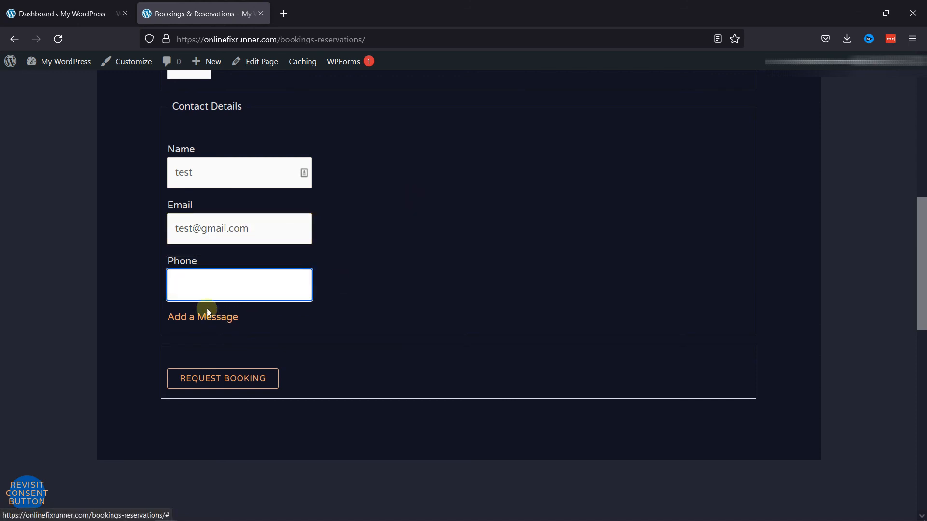
type("123456789")
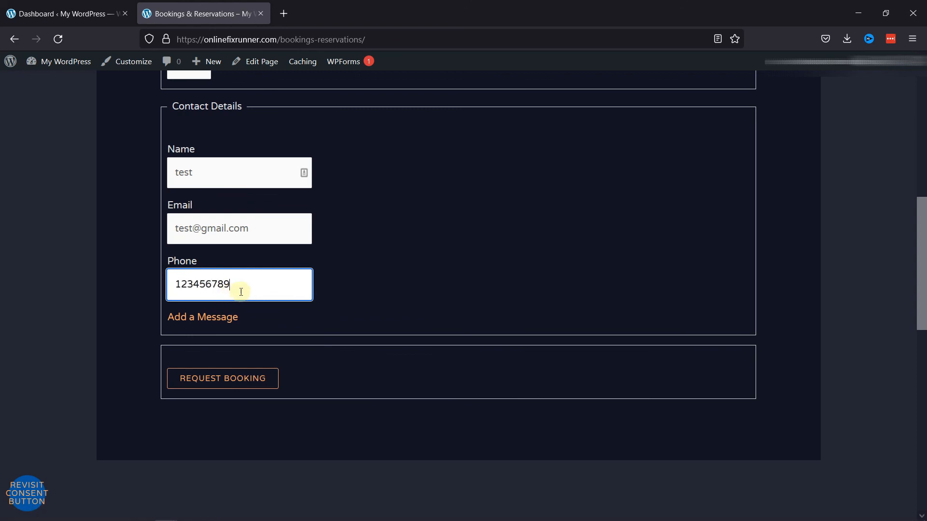
Step: Add the message "test message" to the booking form and submit the booking request
left_click(230, 317)
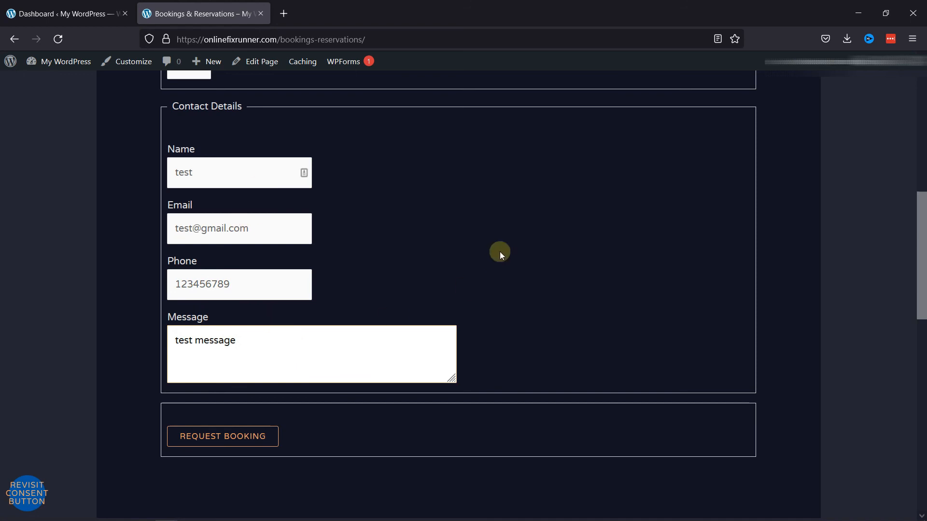
left_click(219, 437)
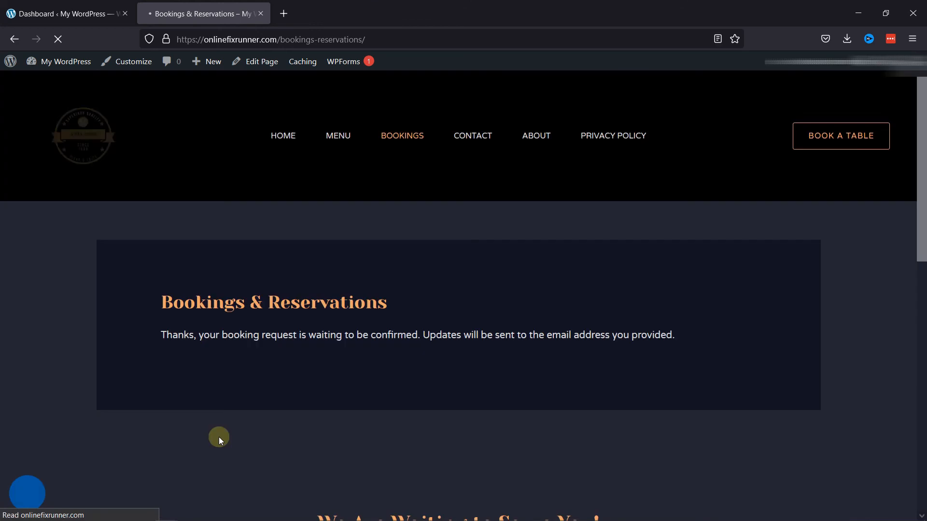
left_click_drag(162, 336, 260, 338)
left_click(224, 359)
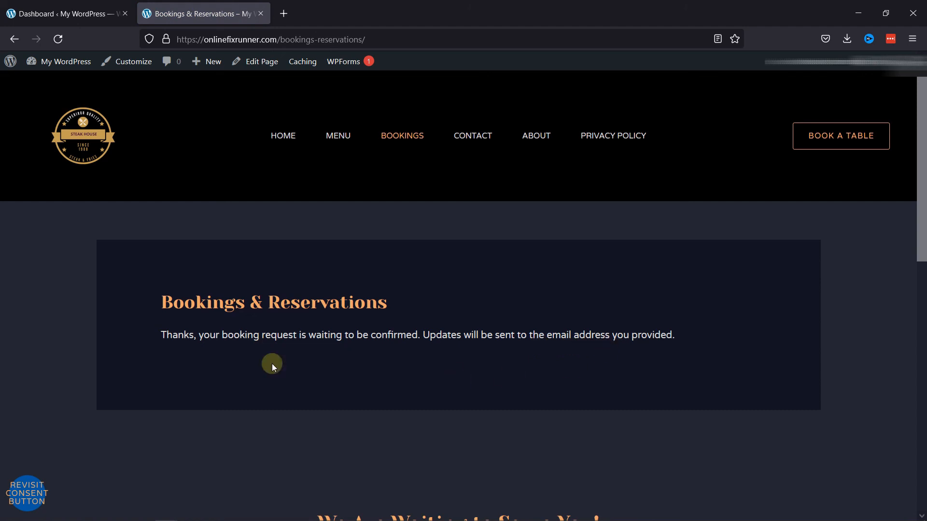
Step: Check the Bookings Summary on the booking plugin's dashboard in the WordPress admin, with the Get Support section collapsed
left_click(78, 20)
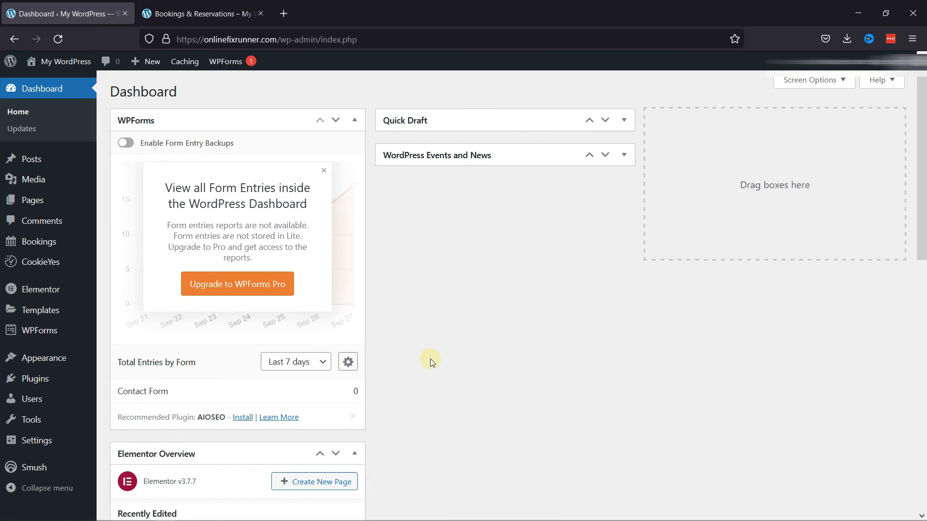
mouse_move(45, 251)
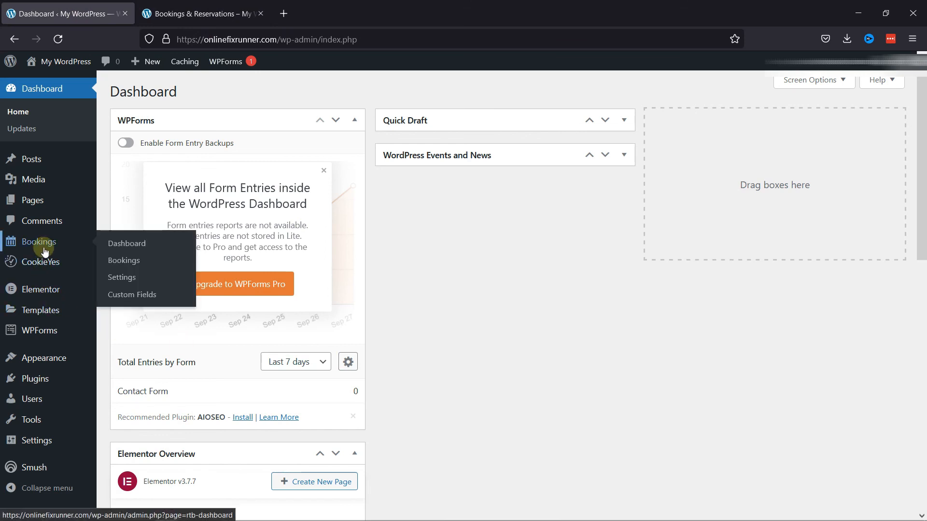
left_click(147, 249)
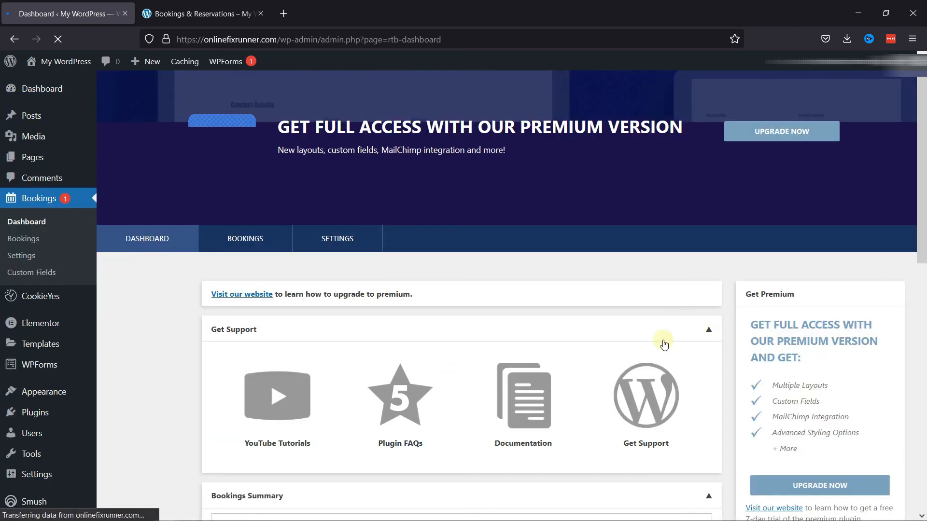
left_click(662, 337)
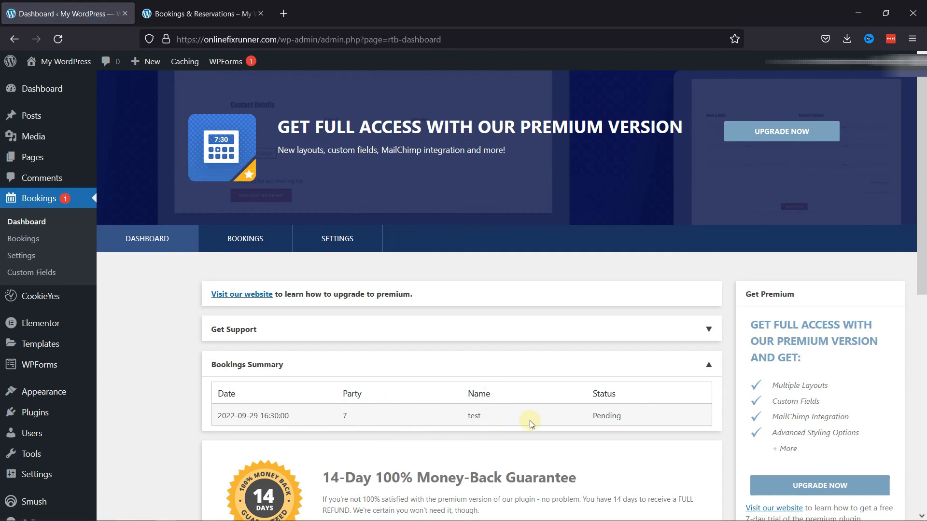
Step: Open the test booking from the restaurant bookings list for editing and set its time to 5:00 PM
left_click(237, 243)
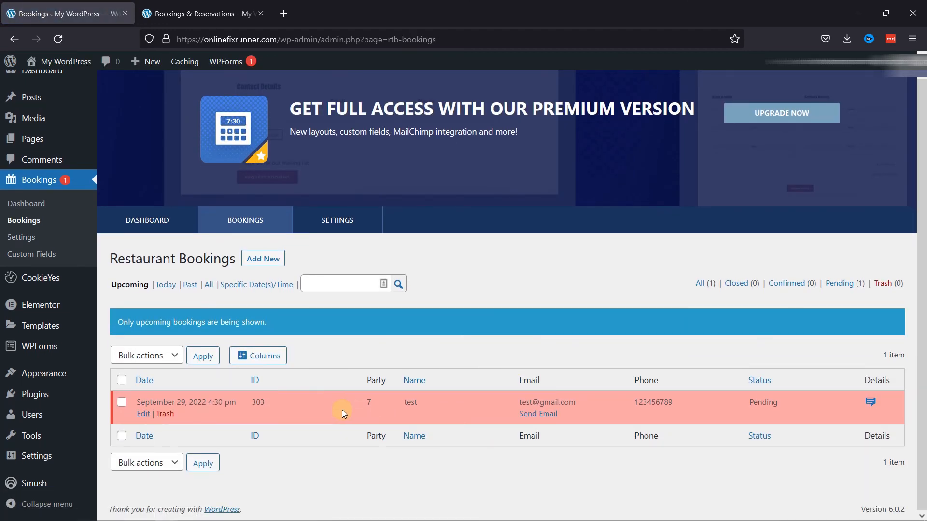
mouse_move(141, 417)
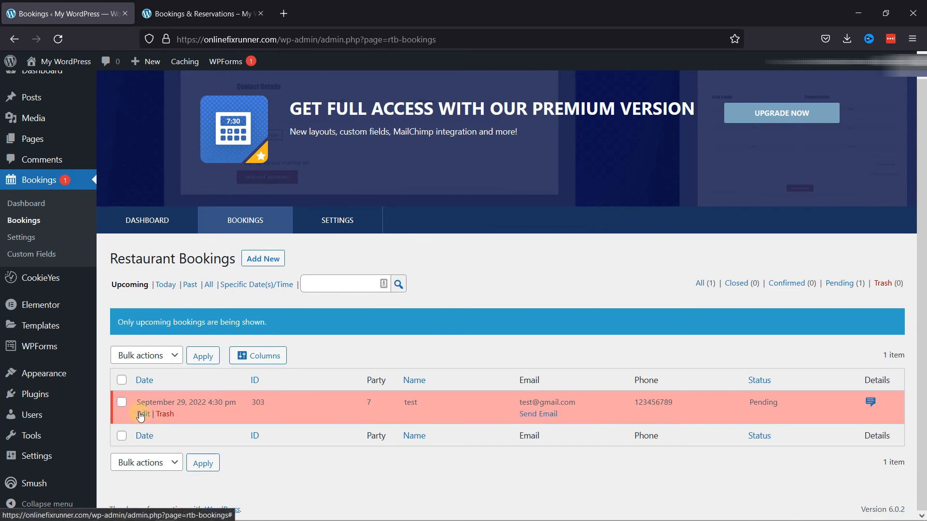
left_click(141, 416)
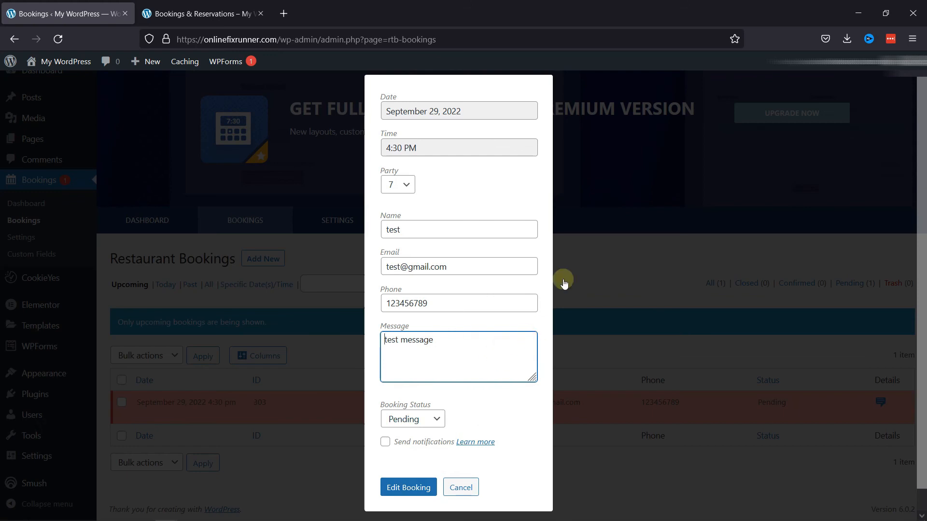
left_click(498, 145)
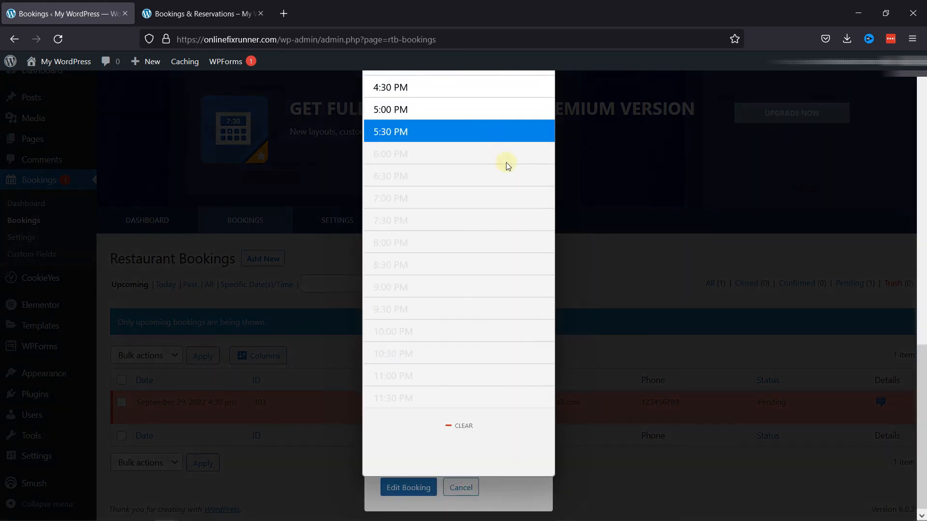
scroll(496, 193, "up", 5)
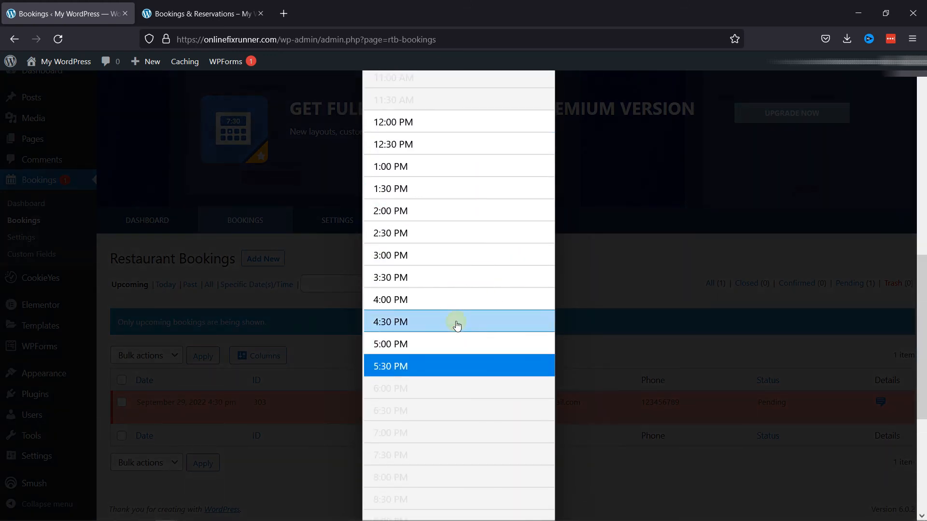
left_click(459, 344)
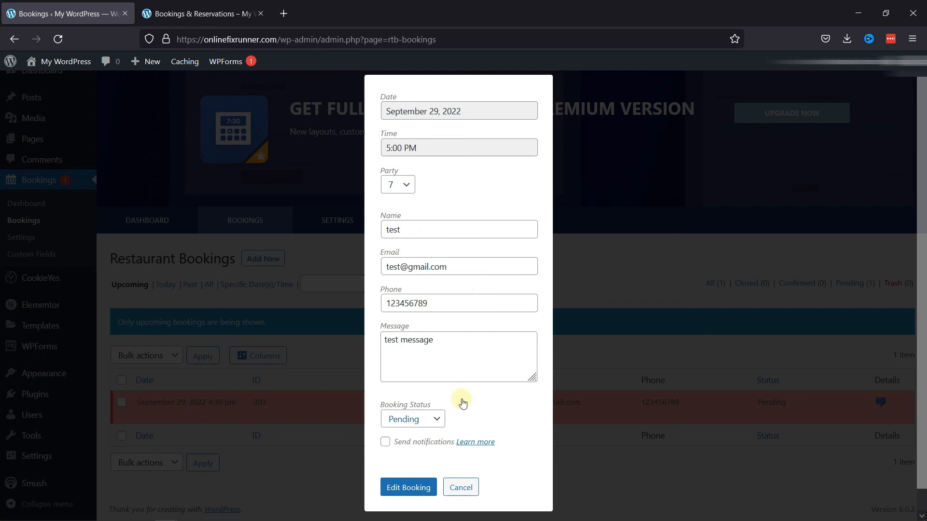
Step: Set the test booking's status to Confirmed, enable sending notifications, and save the edited booking
left_click(426, 425)
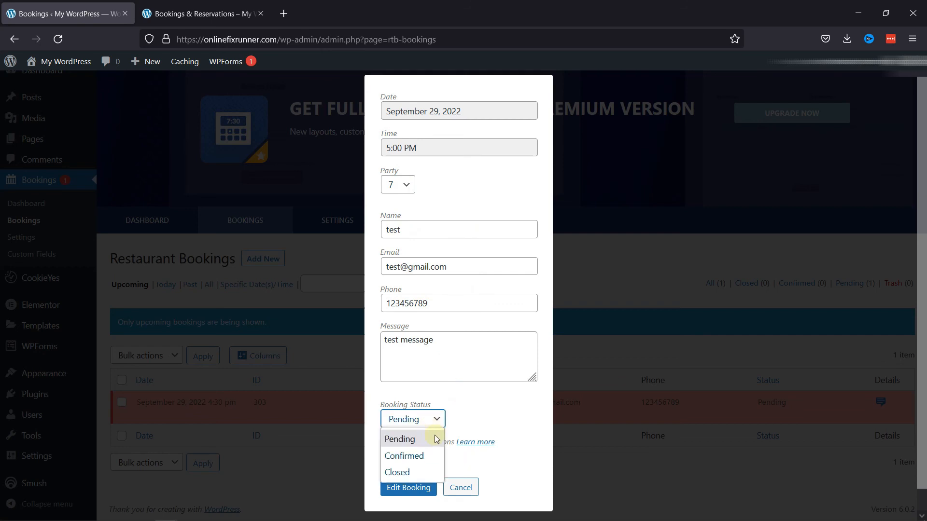
left_click(422, 459)
left_click(385, 443)
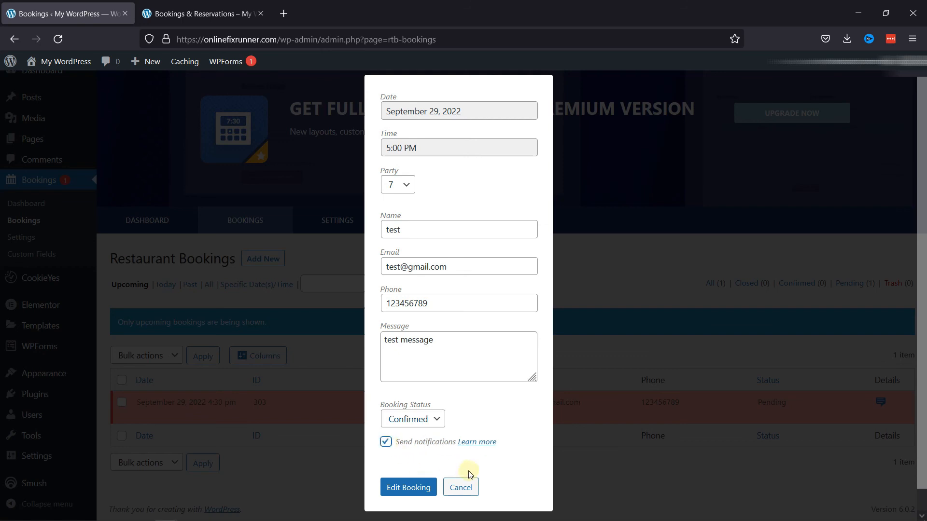
left_click(418, 489)
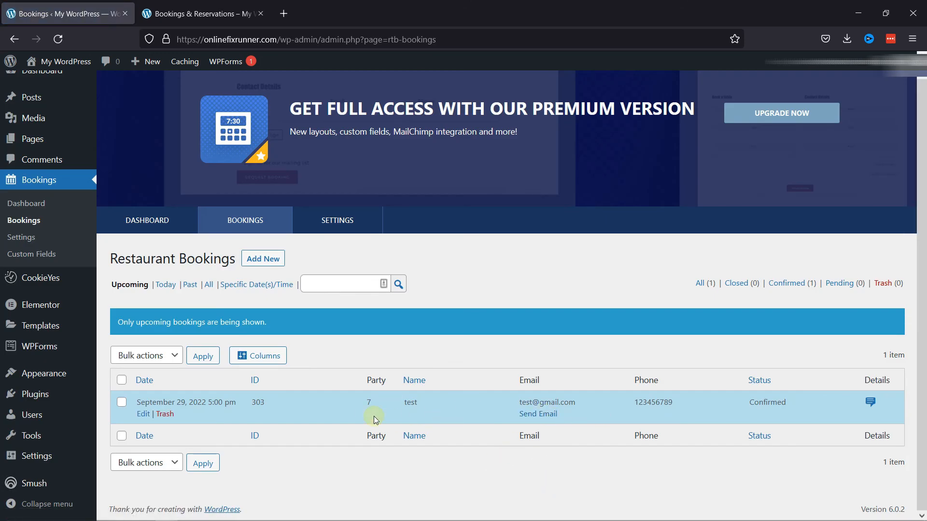
Step: Check the test booking's status in the restaurant bookings list and in the Bookings Summary on the booking plugin's dashboard
left_click_drag(798, 399, 763, 403)
left_click(657, 483)
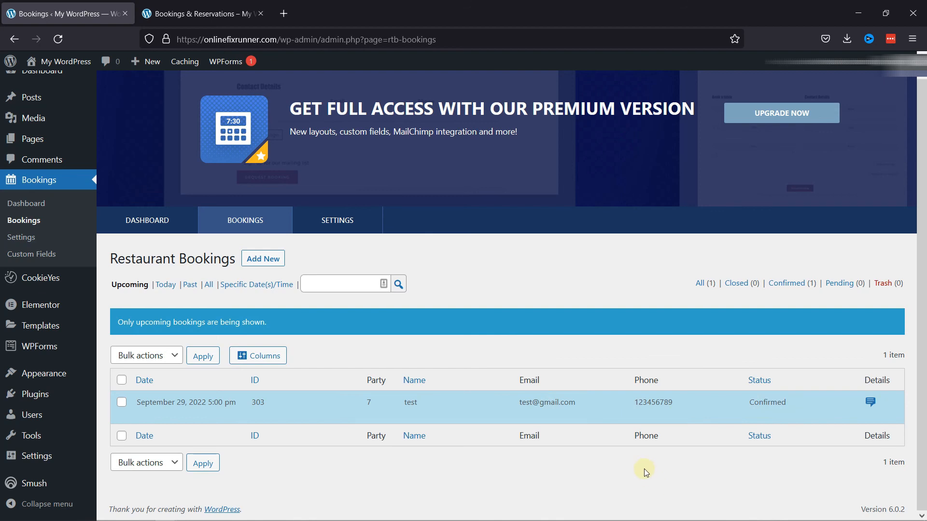
left_click(142, 221)
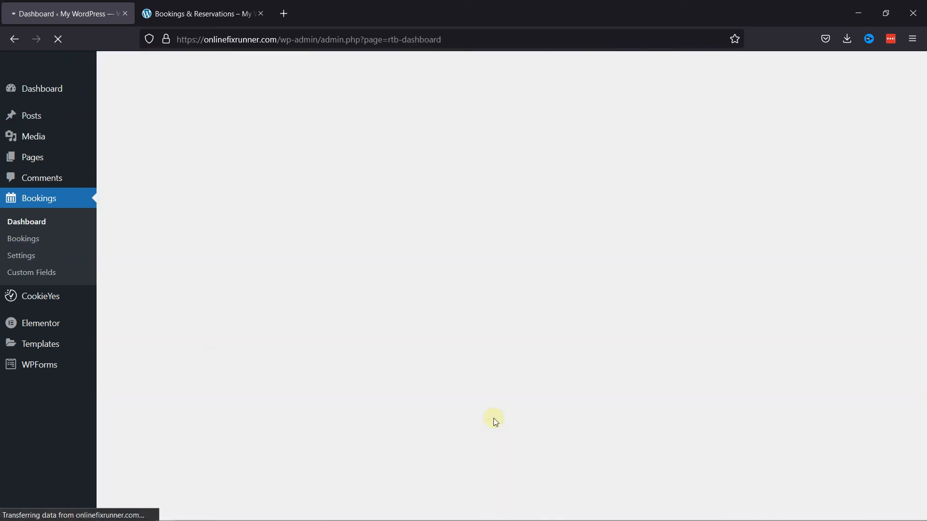
scroll(502, 415, "down", 4)
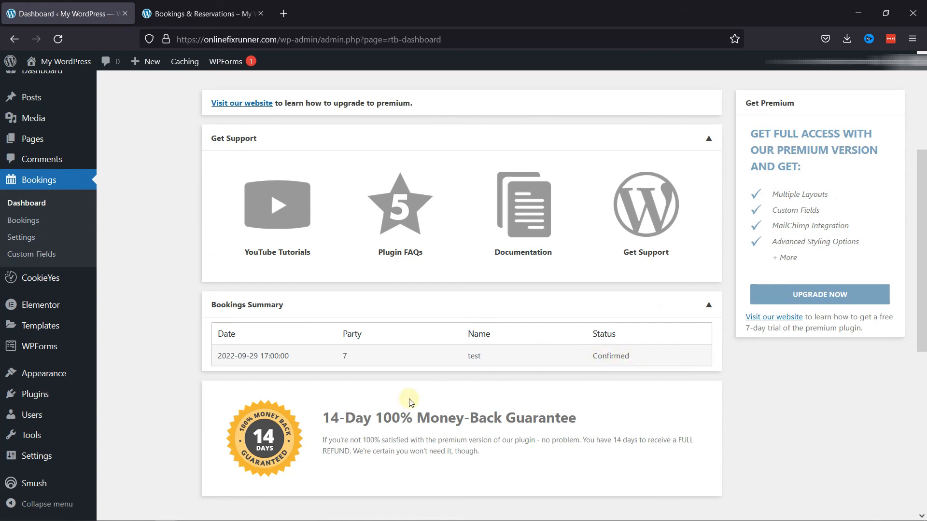
scroll(409, 399, "up", 2)
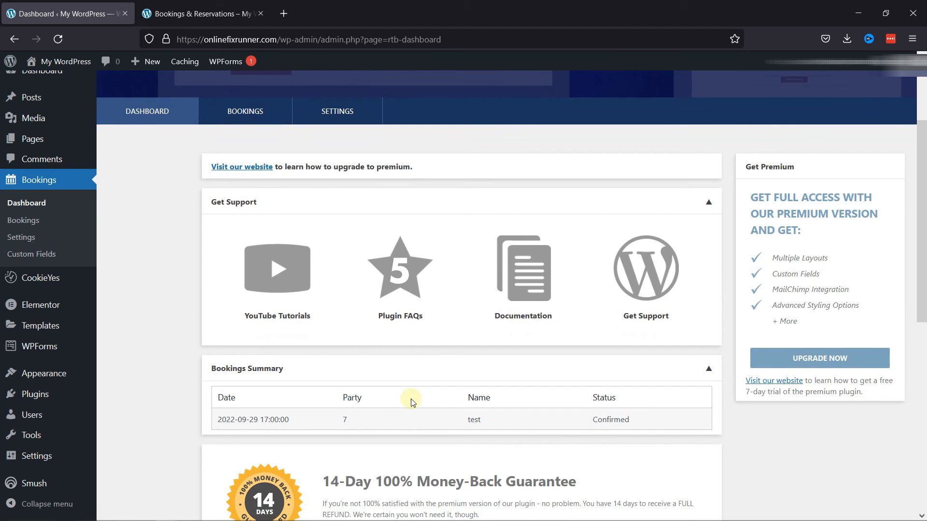
mouse_move(494, 4)
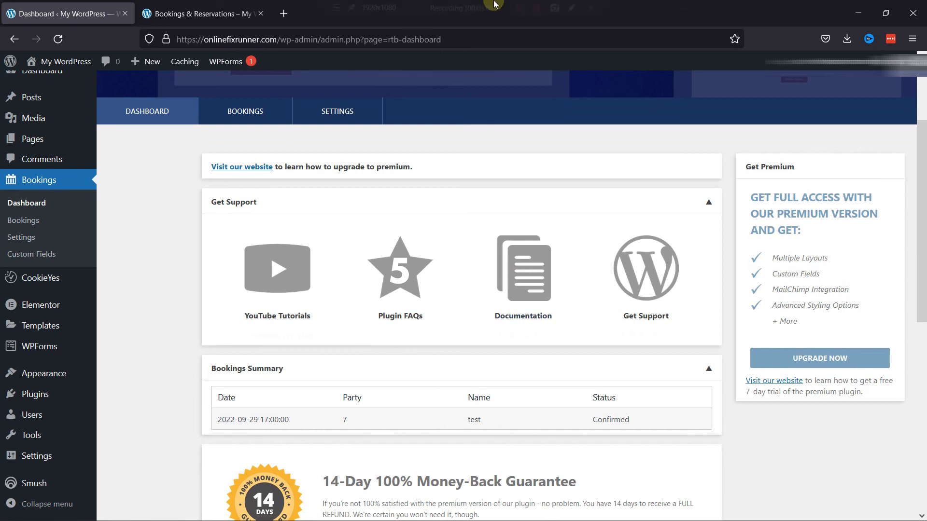